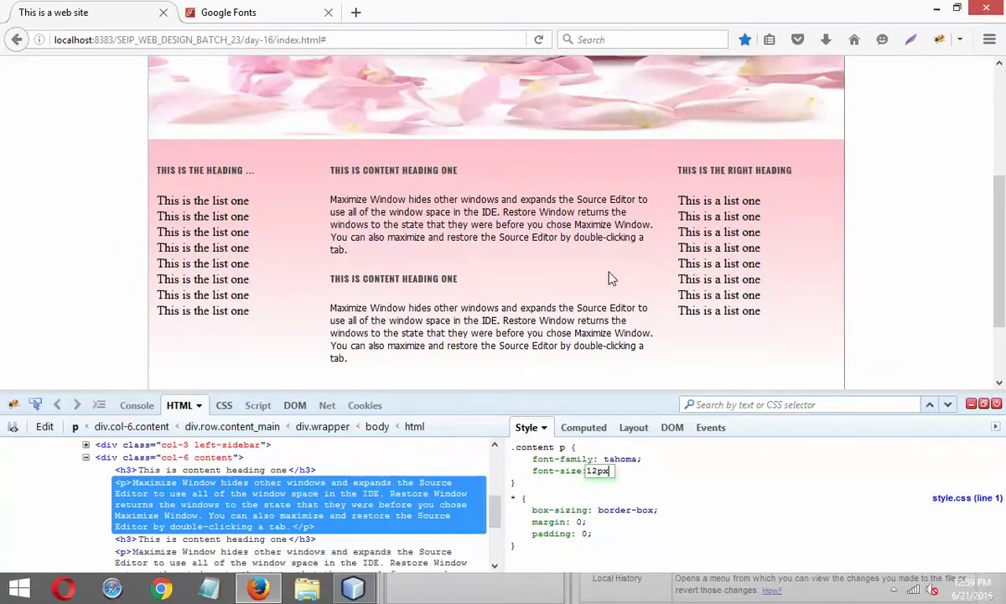
Add text-align: justify to the .content p rule.
key(Return)
text(text-align)
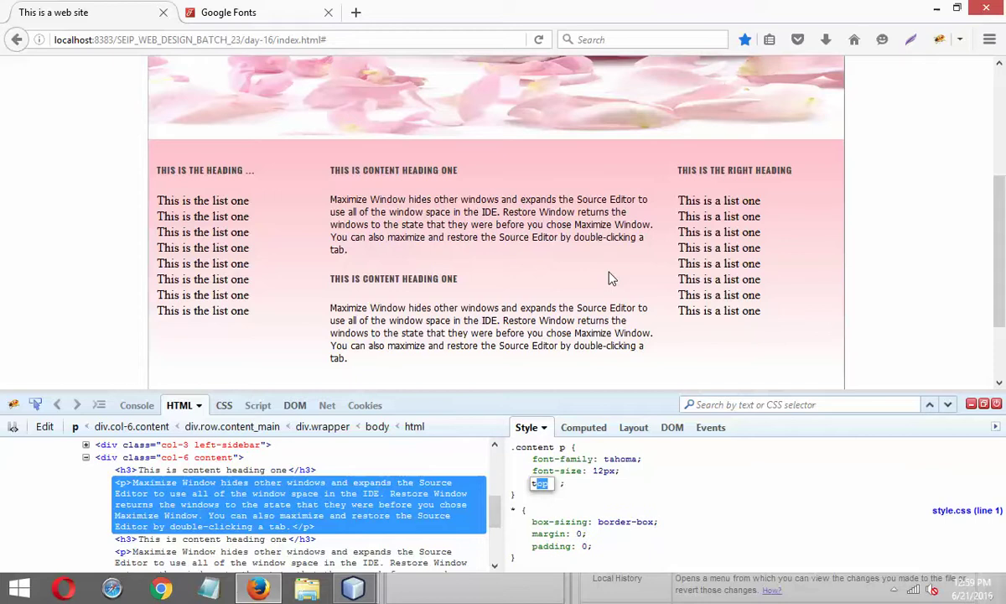
key(Tab)
text(j)
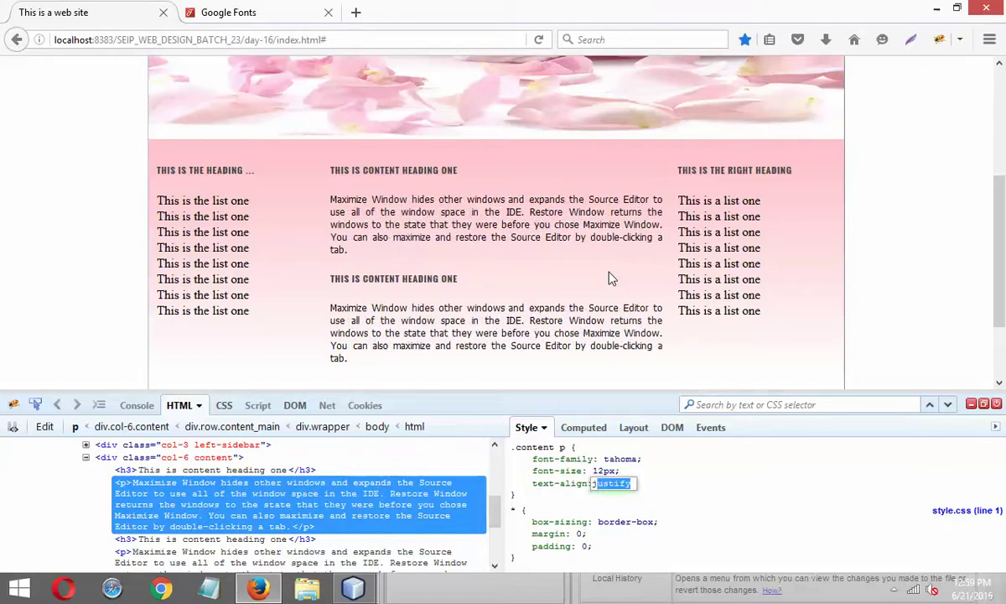
Examine the alignment of the content paragraphs between the two sidebars on the page.
scroll(605, 247, down, 2)
scroll(604, 236, up, 2)
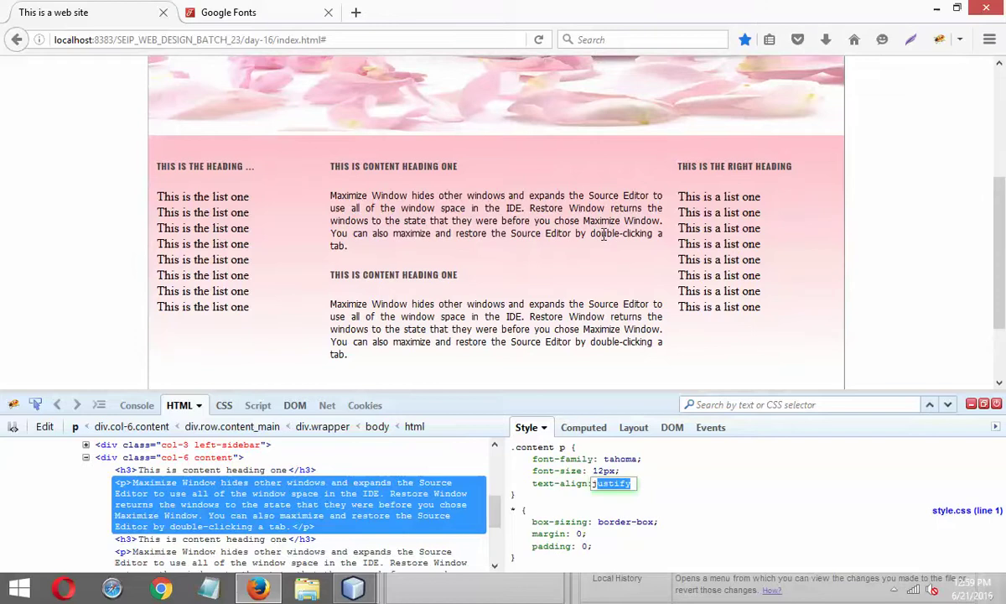
scroll(495, 214, down, 2)
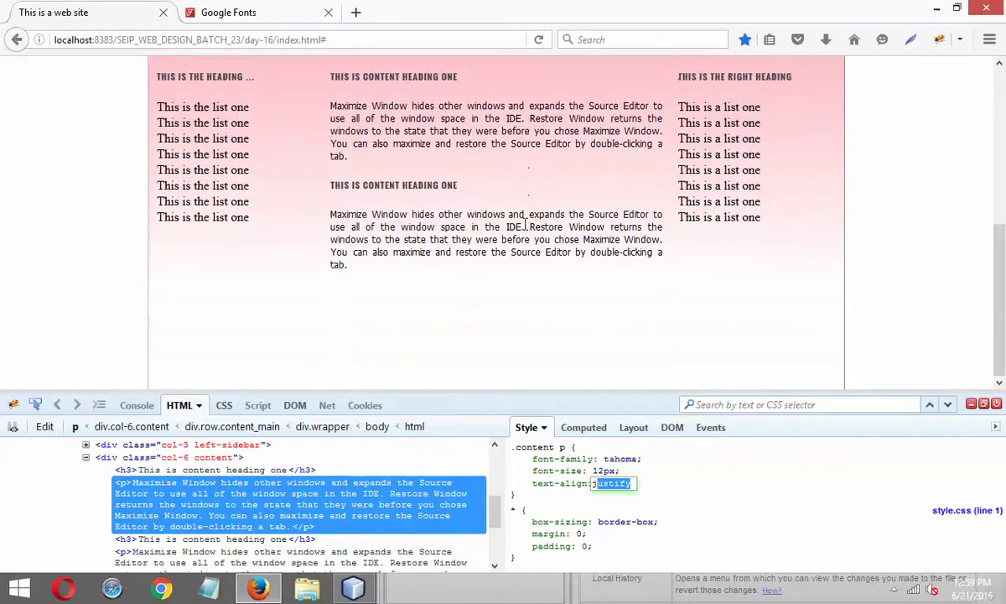
scroll(527, 225, up, 4)
scroll(526, 225, down, 2)
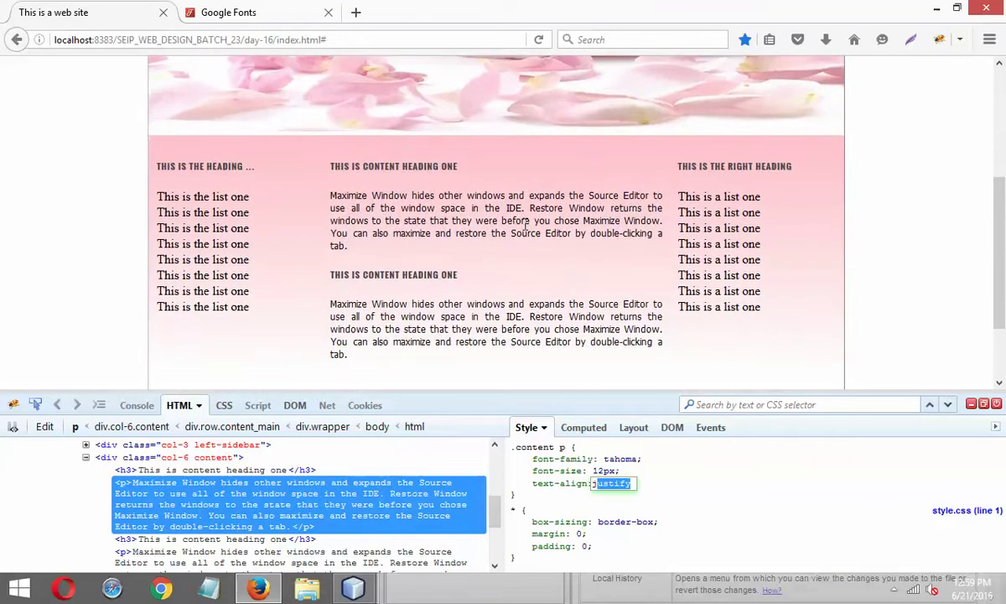
scroll(526, 225, down, 2)
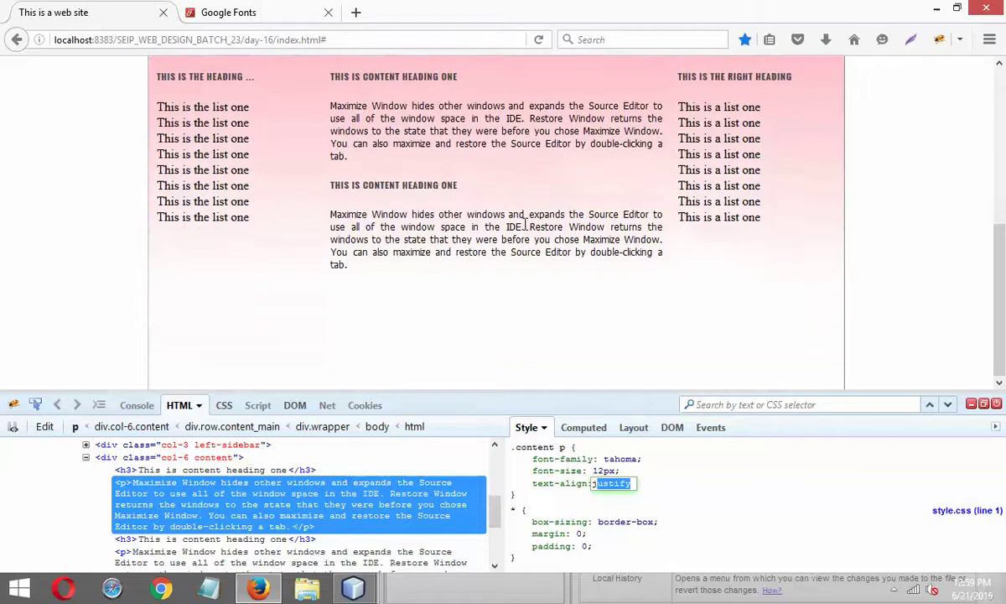
scroll(526, 225, up, 2)
scroll(526, 225, down, 2)
Open the .content p rule in the CSS source of index.html# and copy the whole rule.
right_click(531, 445)
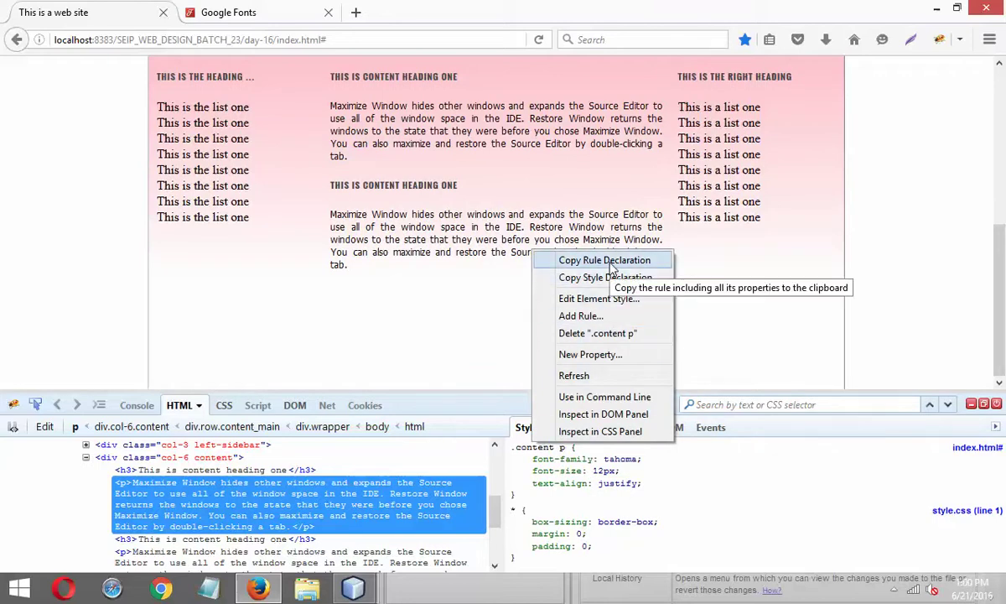
click(733, 463)
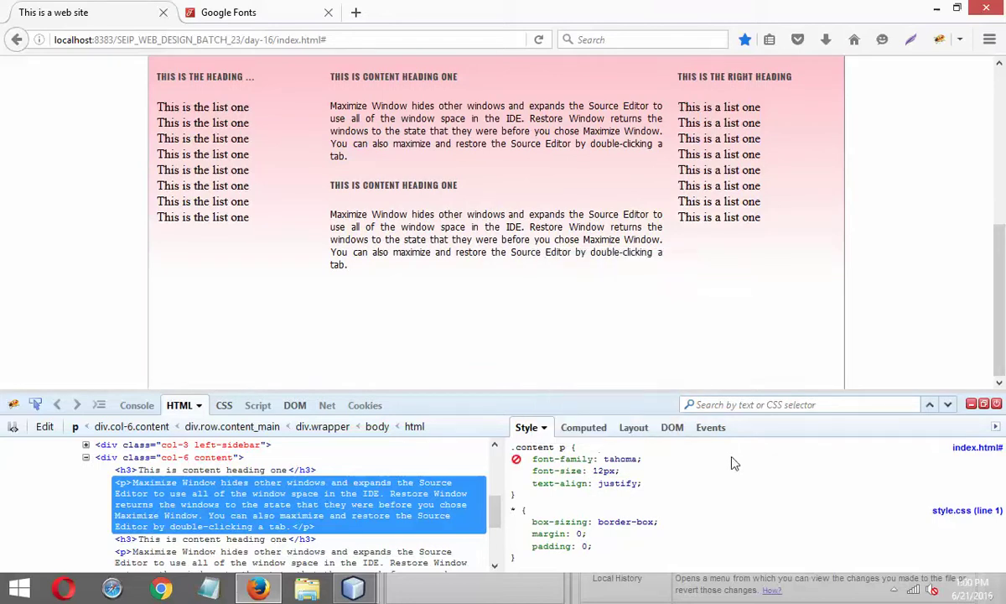
right_click(526, 445)
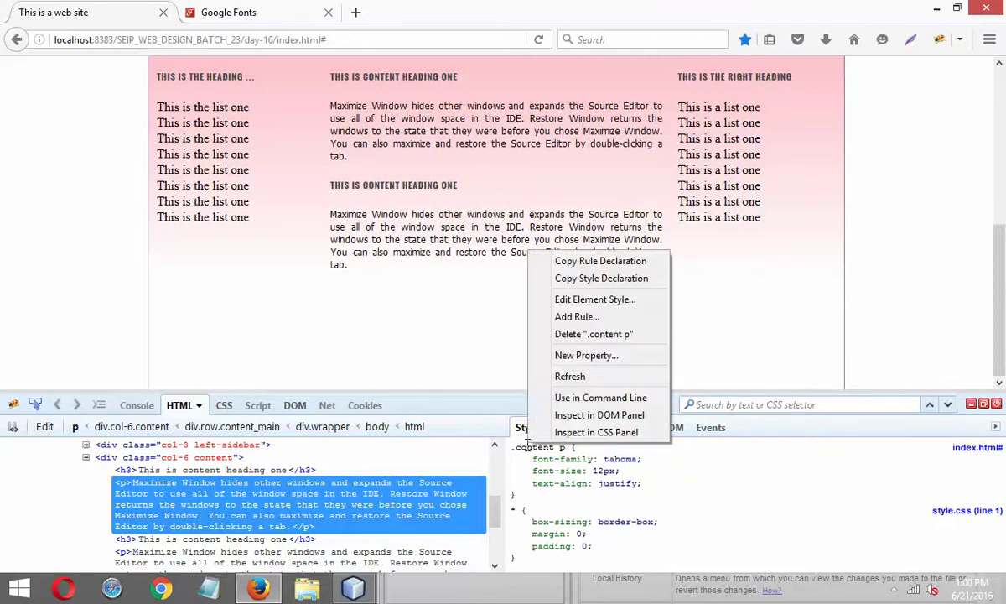
click(625, 266)
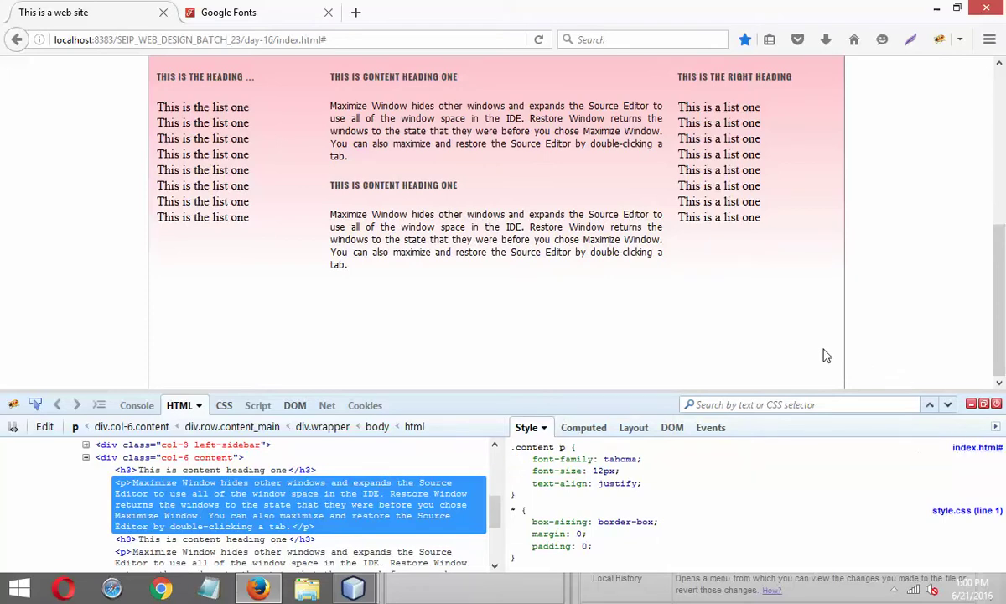
click(966, 450)
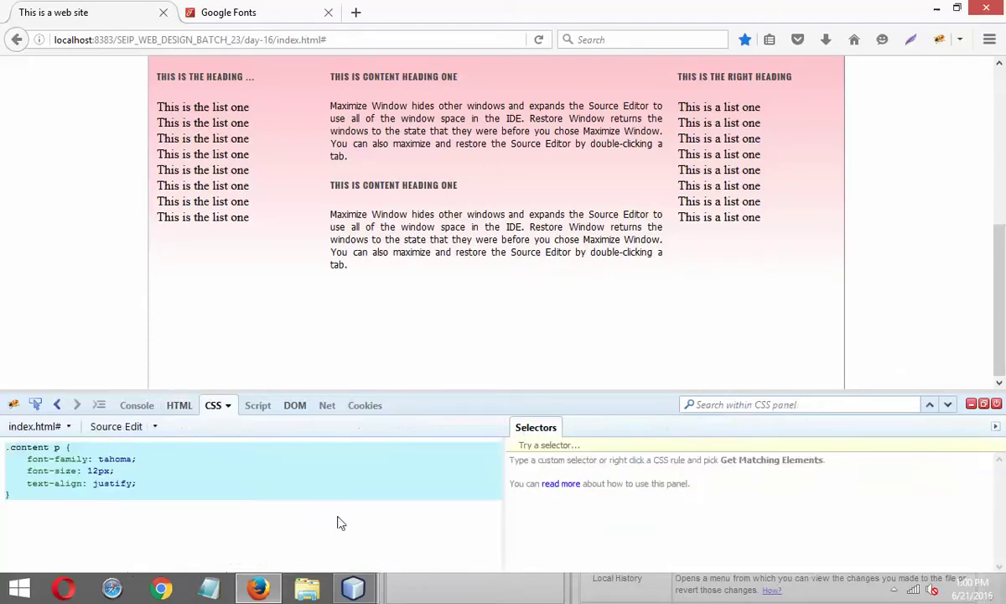
drag(24, 513, 2, 443)
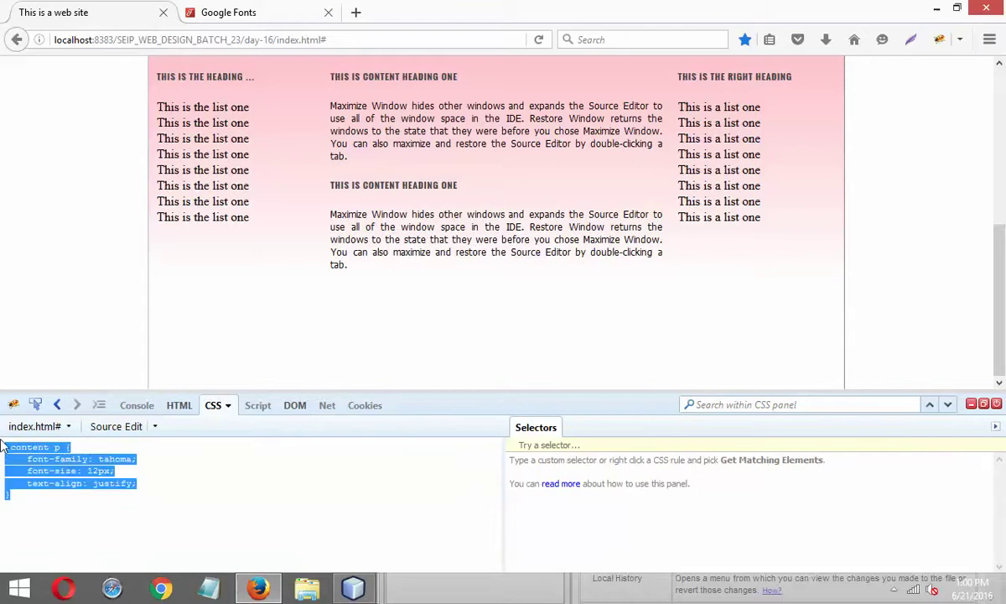
Switch to NetBeans, paste the .content p rule below the .content_main h3 rule in style.css, and save the file.
click(353, 587)
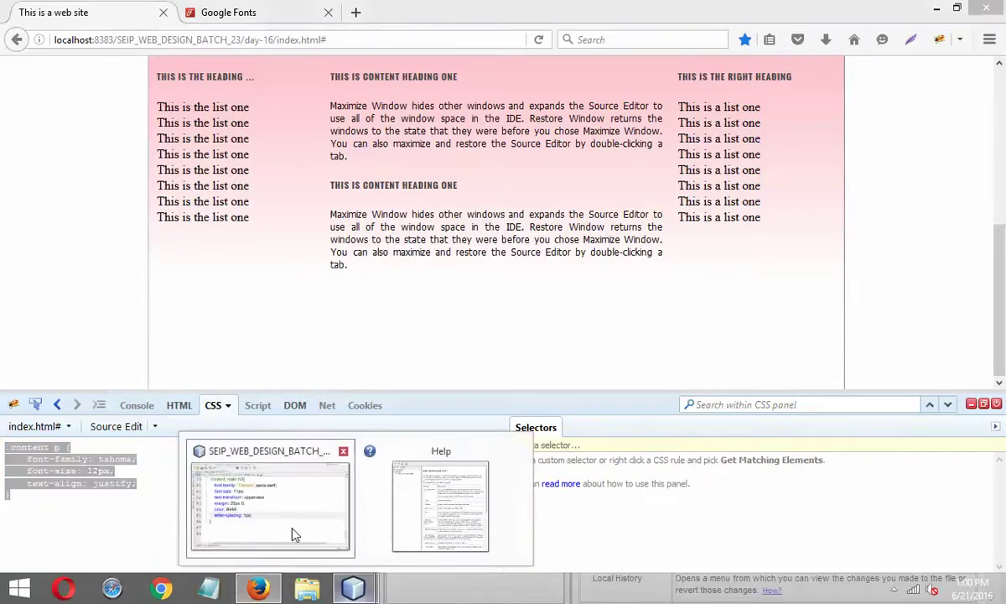
click(289, 528)
click(172, 400)
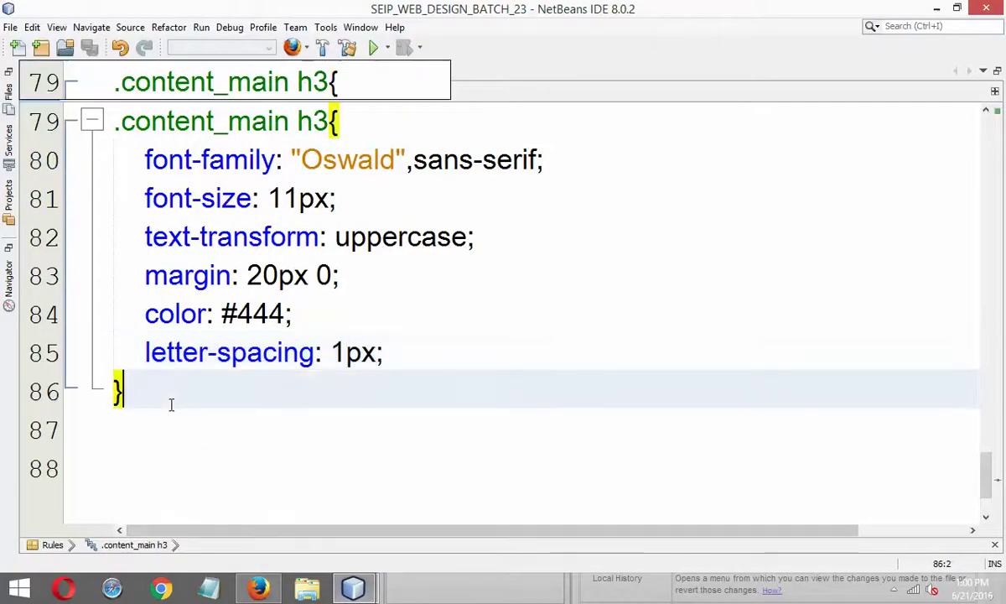
key(Return)
key(ctrl+v)
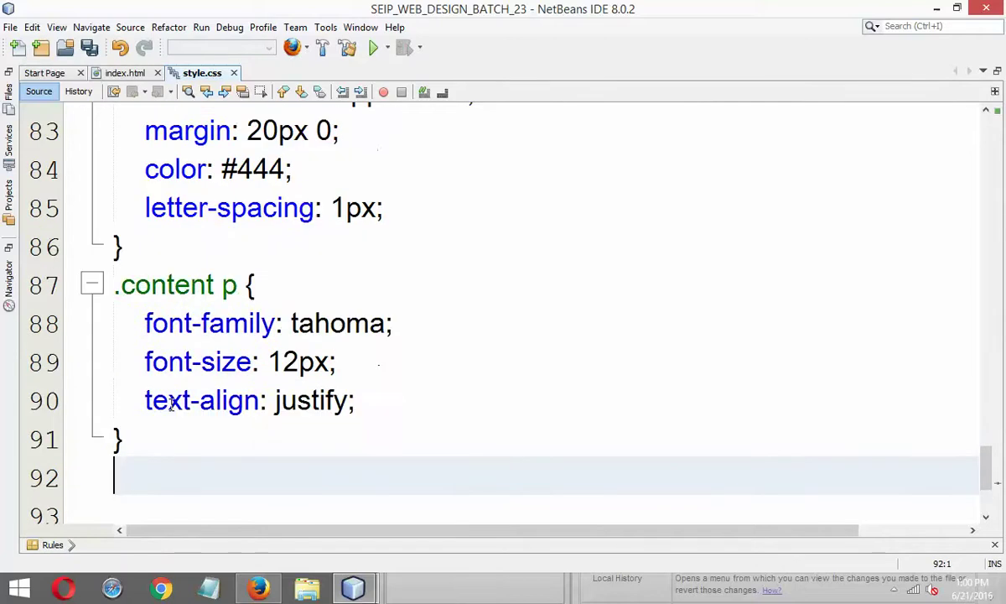
key(ctrl+s)
Switch back to Firefox and reload the page to check the saved paragraph styles.
click(258, 586)
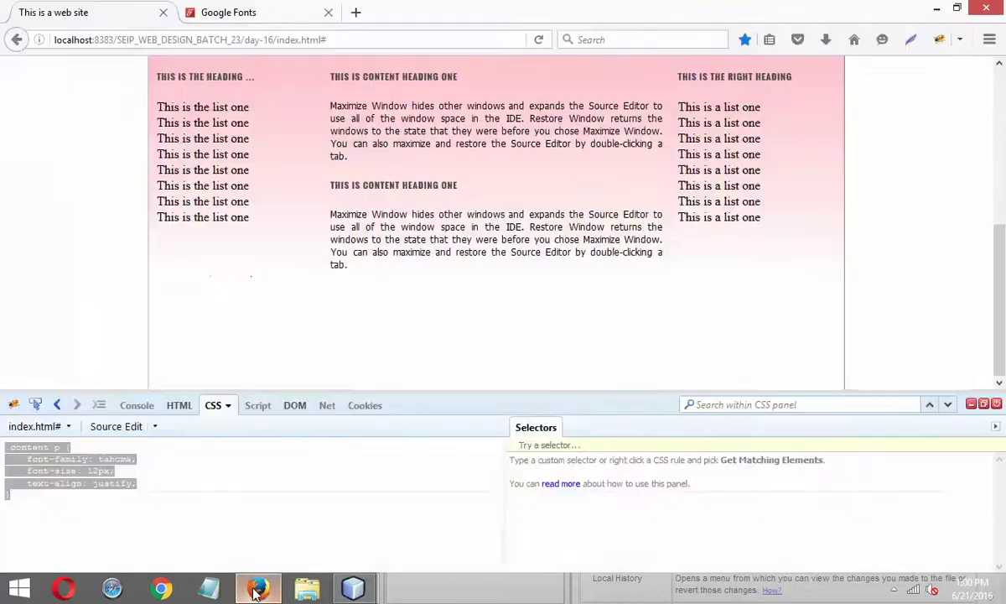
right_click(460, 319)
click(565, 329)
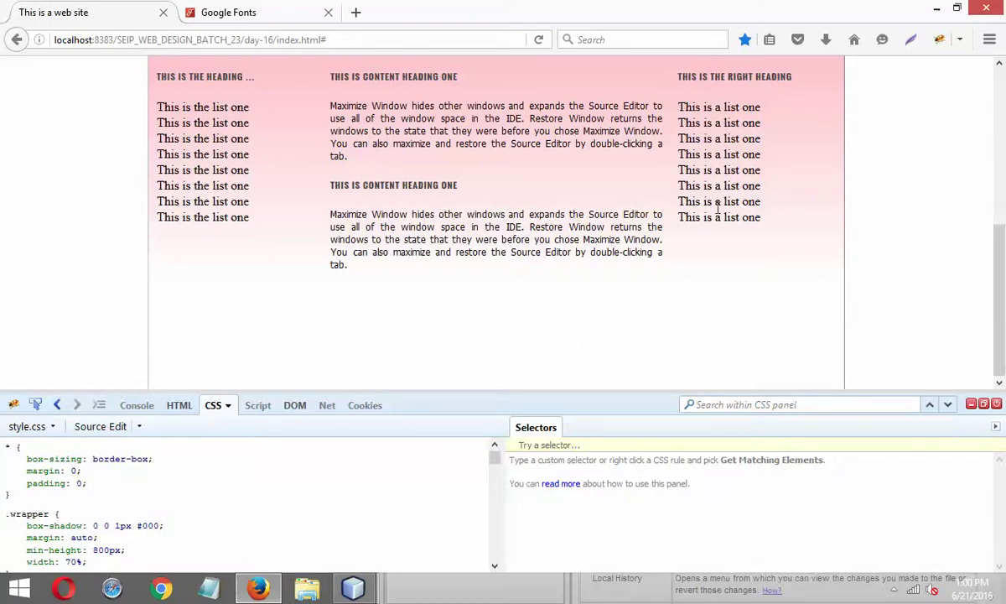
scroll(701, 294, up, 5)
scroll(713, 289, down, 3)
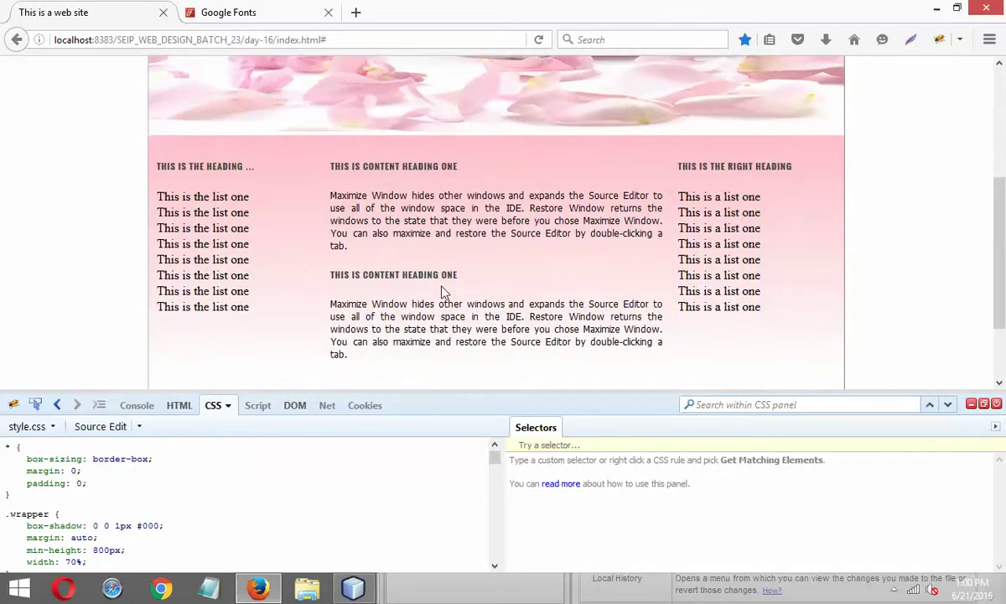
Inspect the first list item in the left sidebar and add a new .col-3.left-sidebar li rule.
right_click(208, 185)
click(298, 375)
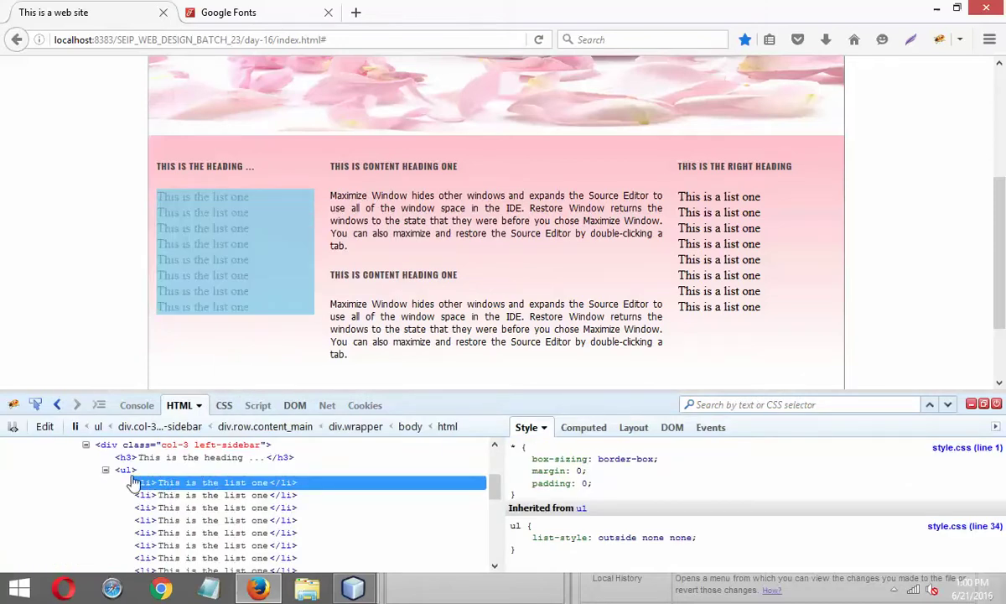
right_click(675, 488)
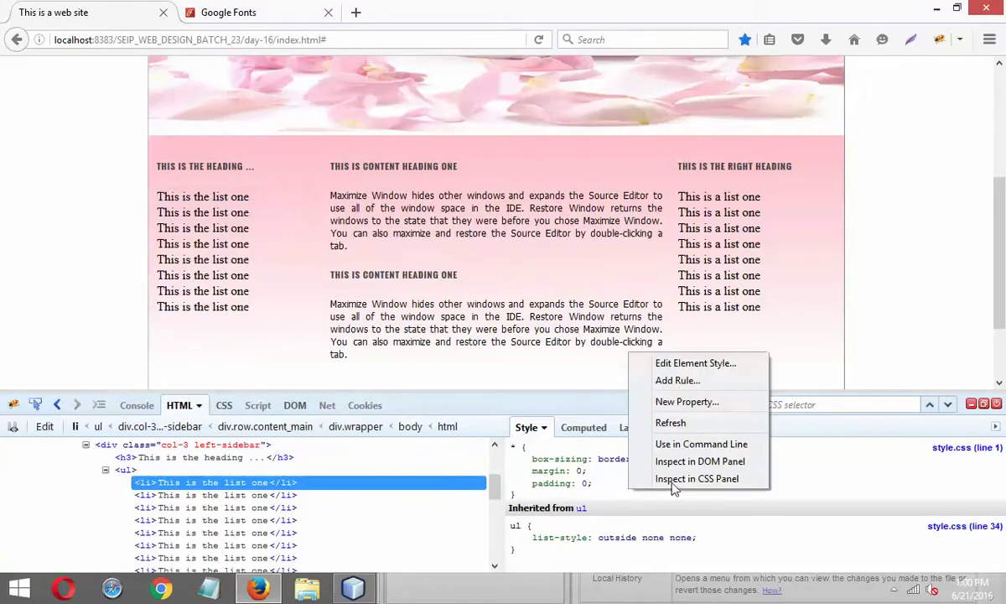
click(679, 382)
key(Return)
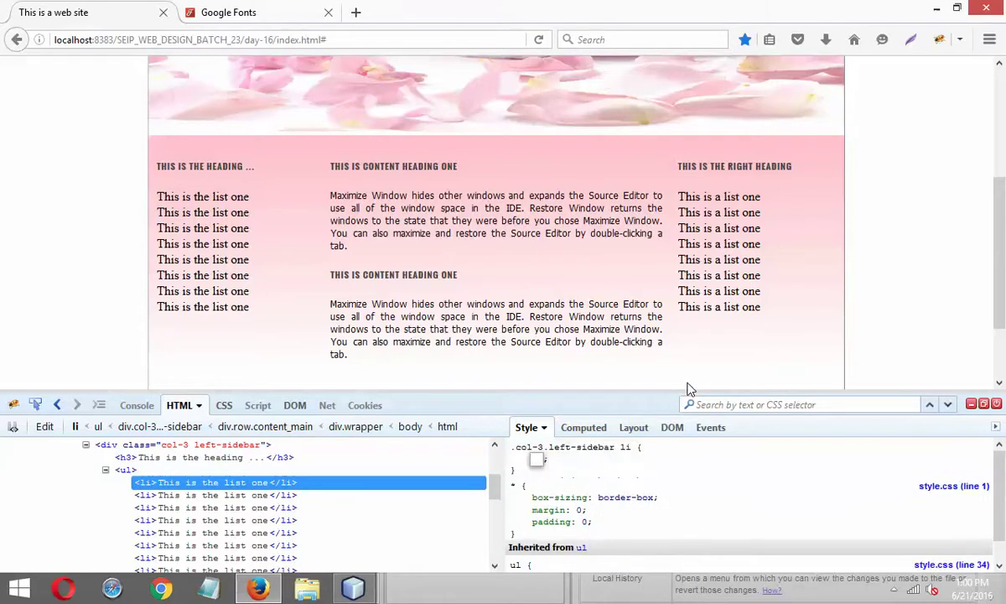
Give the .col-3.left-sidebar li rule the font-family fantasy and a font-size of 12px.
text(font-family)
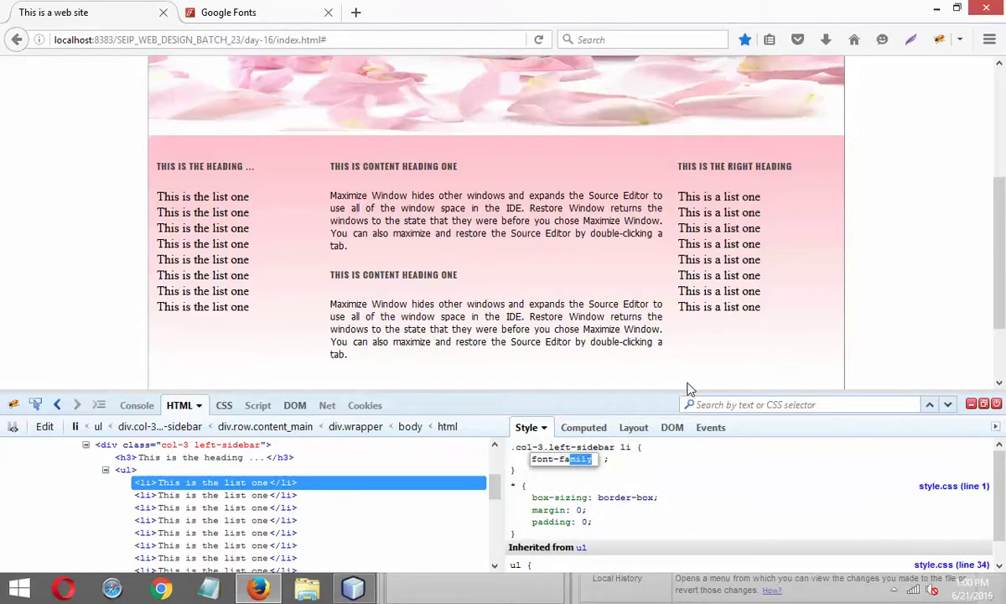
key(Tab)
text(f)
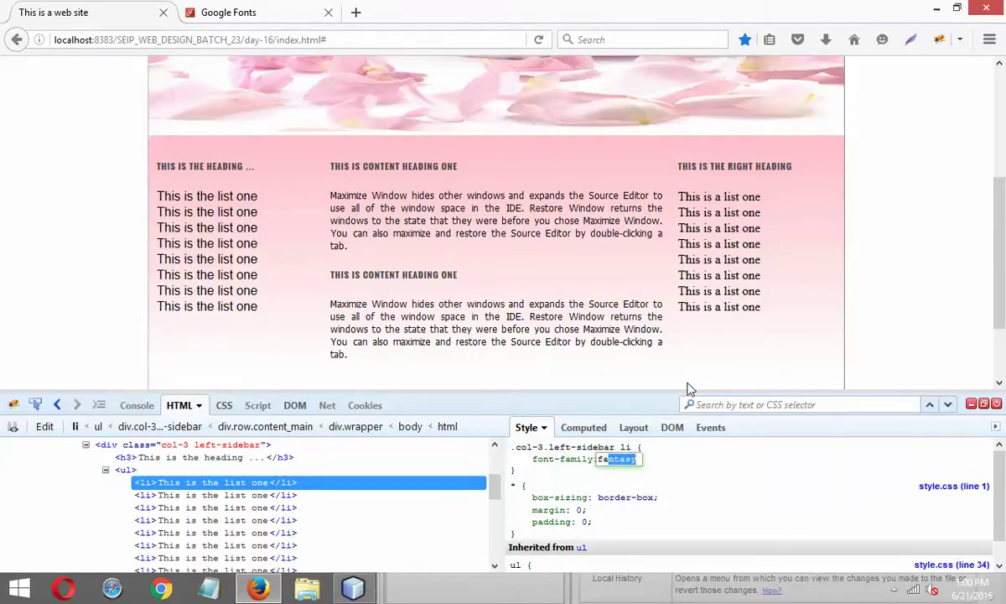
key(Return)
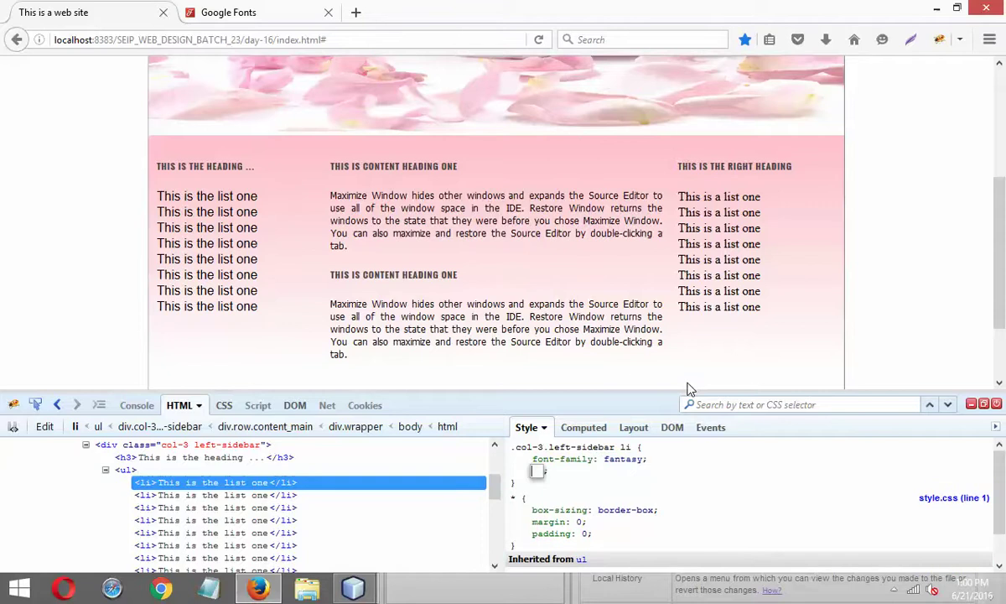
text(font-size)
key(Return)
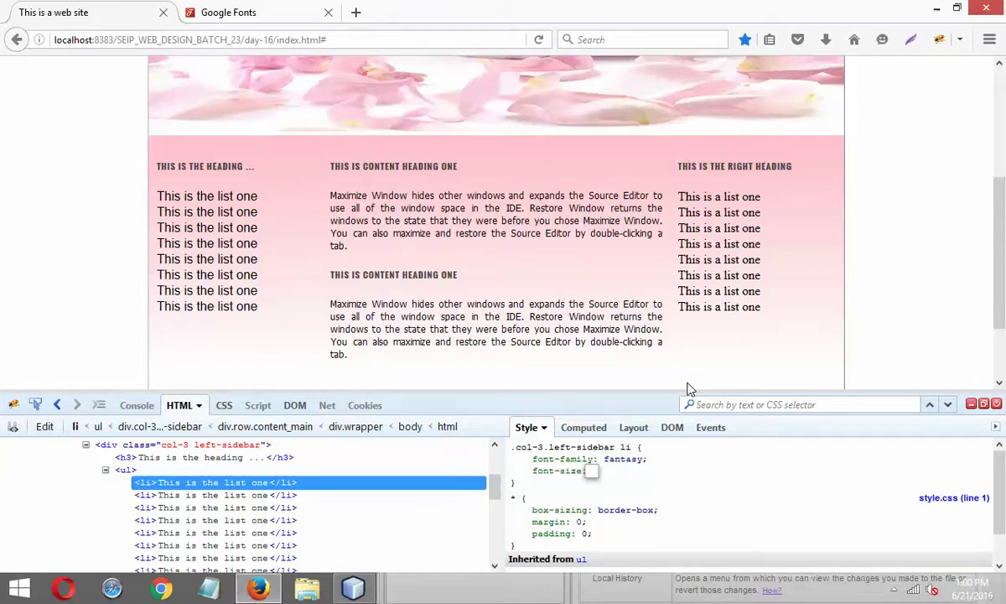
text(12px)
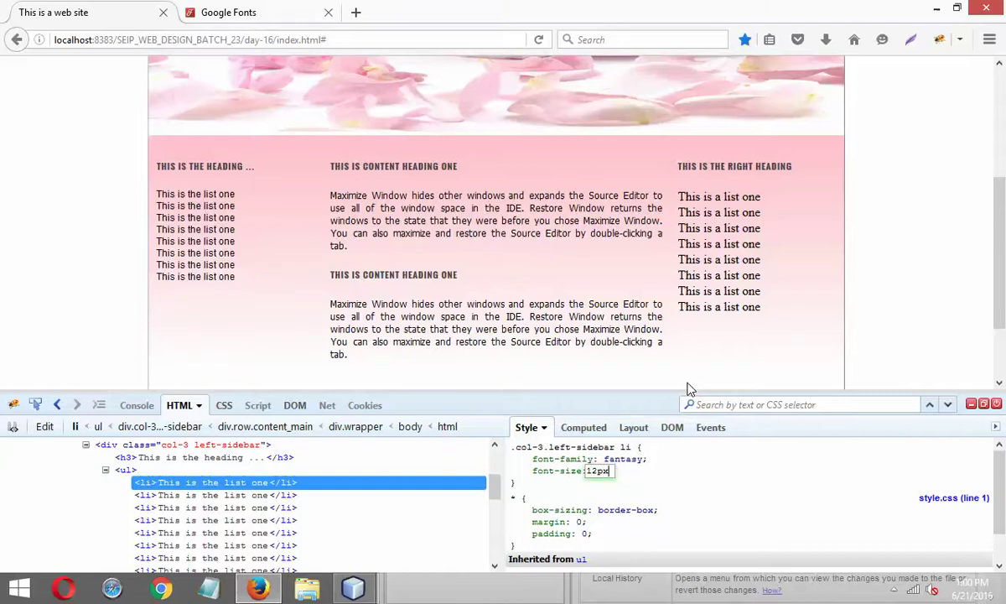
key(Return)
Try #444 as the left sidebar list items' text color, and set it to #333 instead.
text(color:)
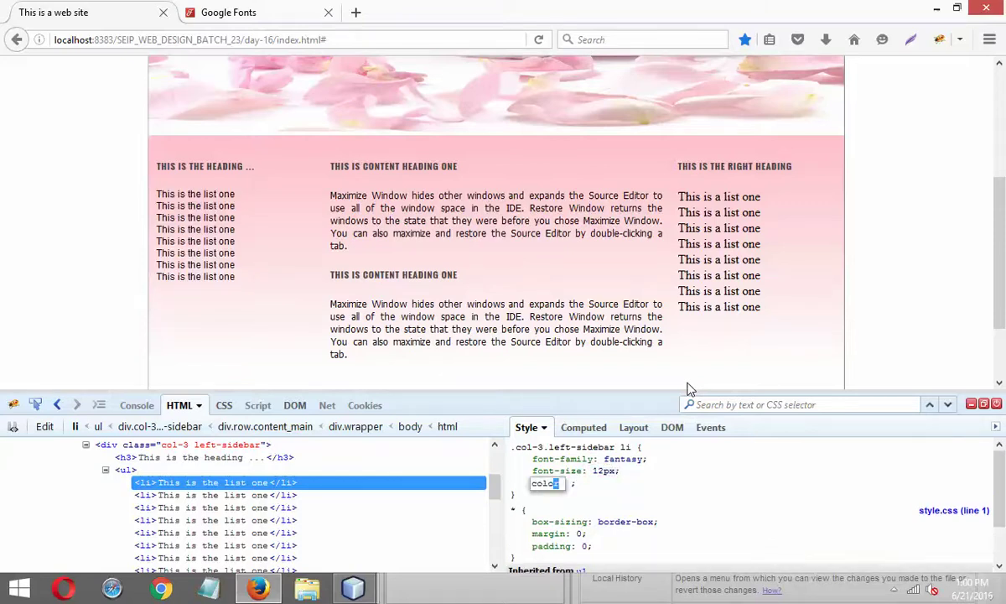
text(#)
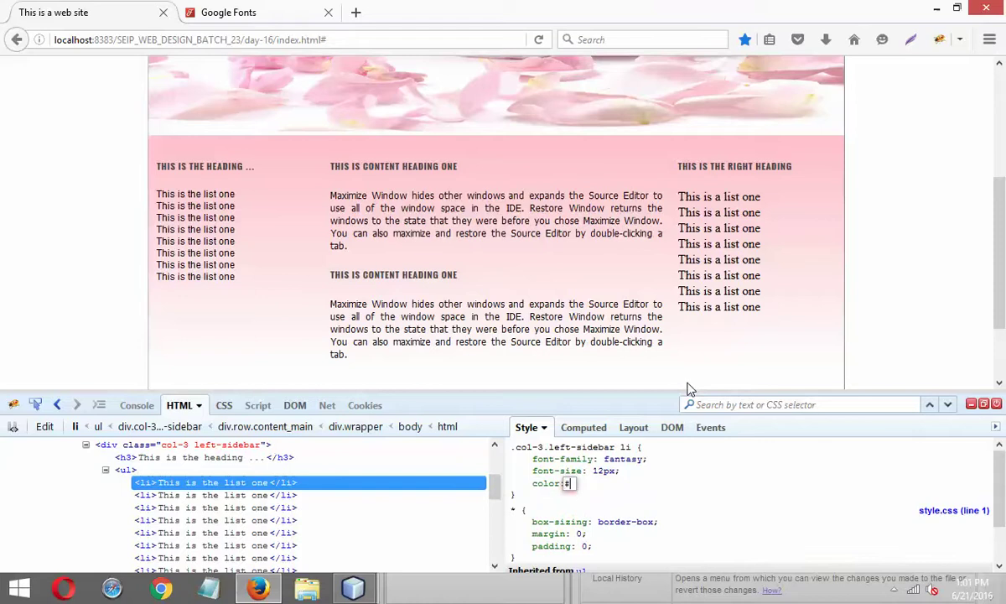
text(444)
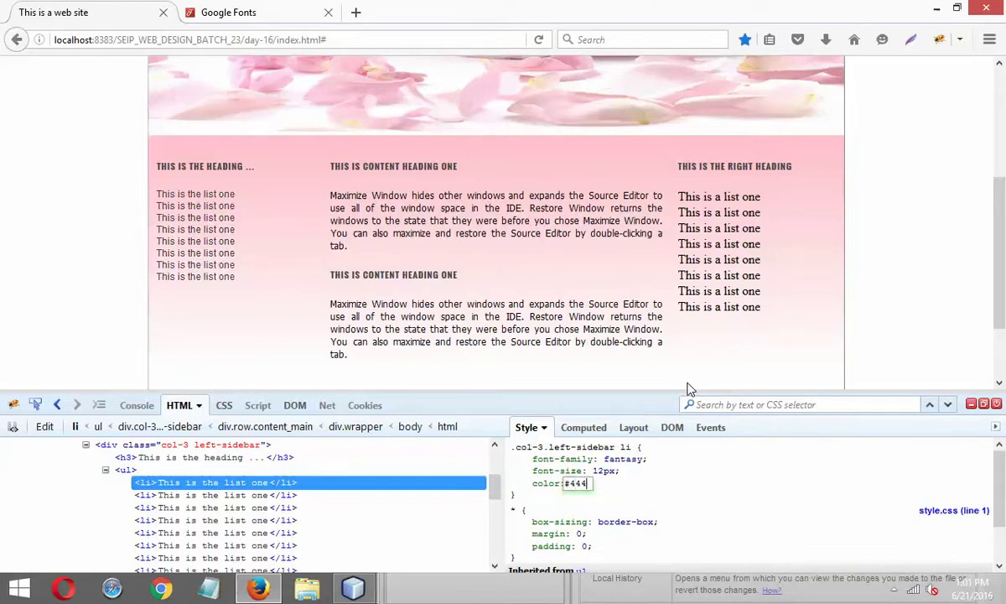
key(BackSpace)
key(BackSpace)
key(BackSpace)
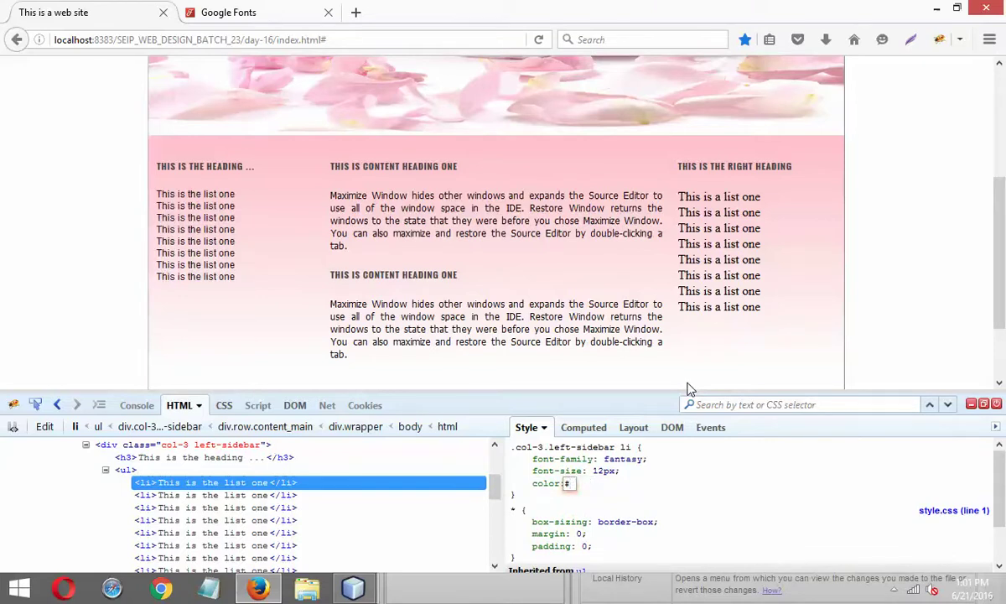
key(BackSpace)
text(#333)
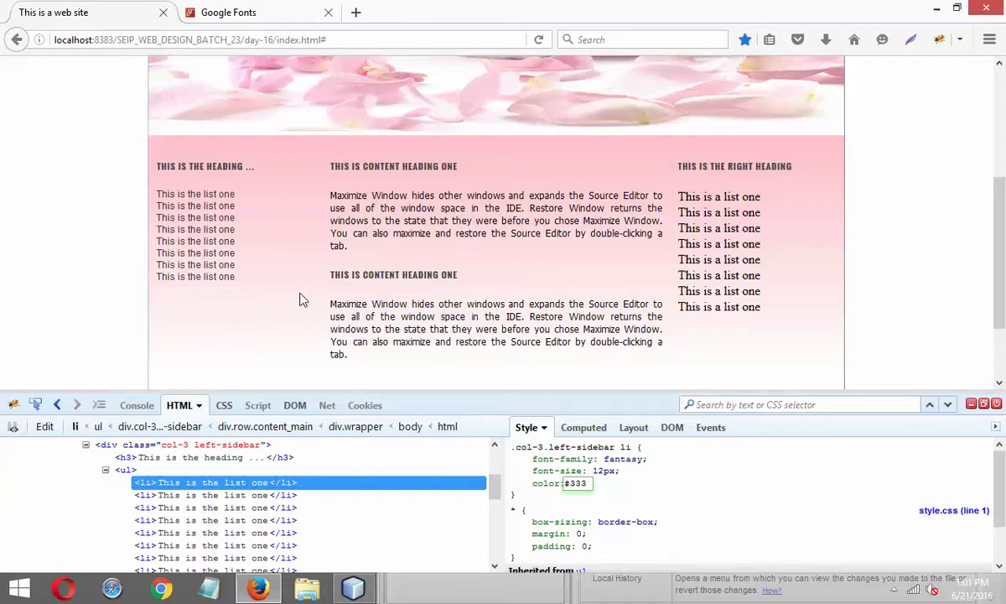
key(Return)
Add display: block to the .col-3.left-sidebar li rule.
text(dis)
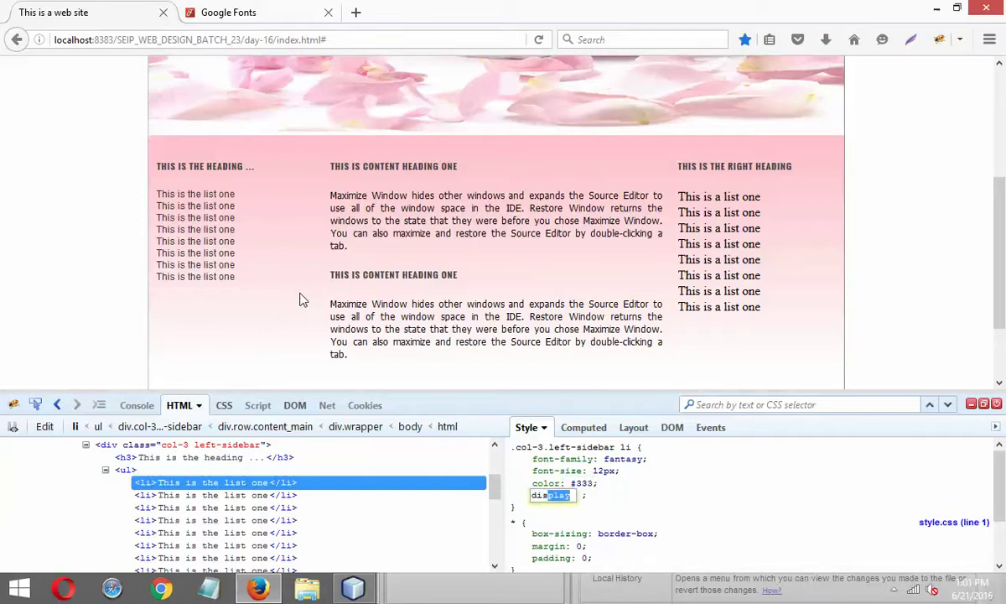
key(Tab)
text(b)
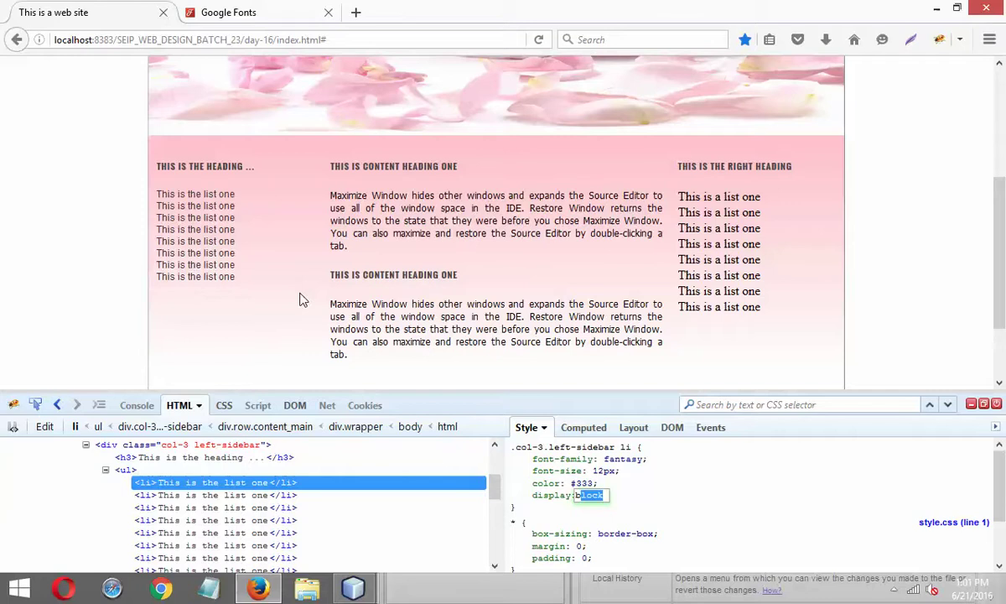
key(Return)
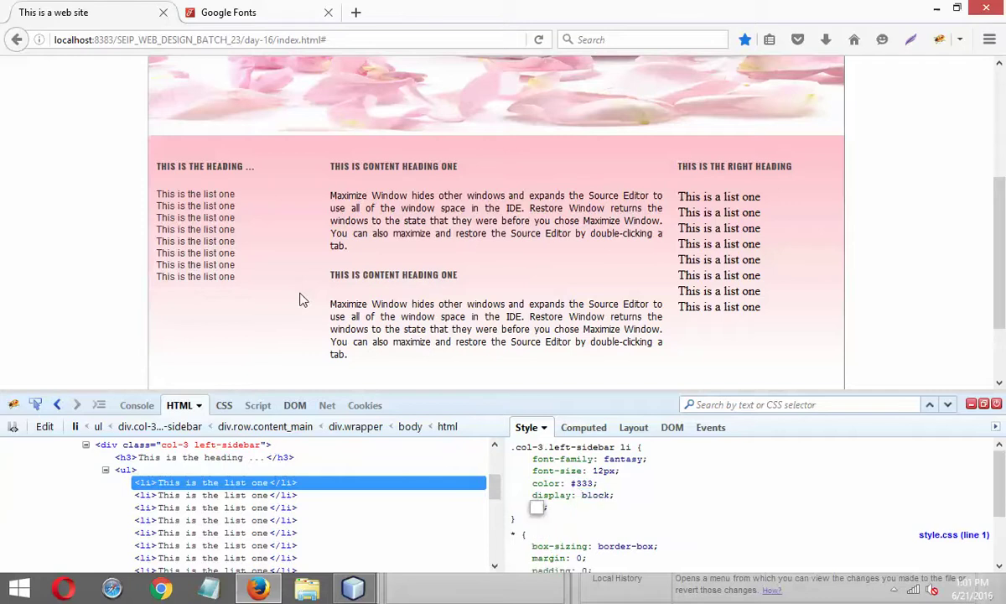
Add padding: 5px 0 to the .col-3.left-sidebar li rule.
text(padding)
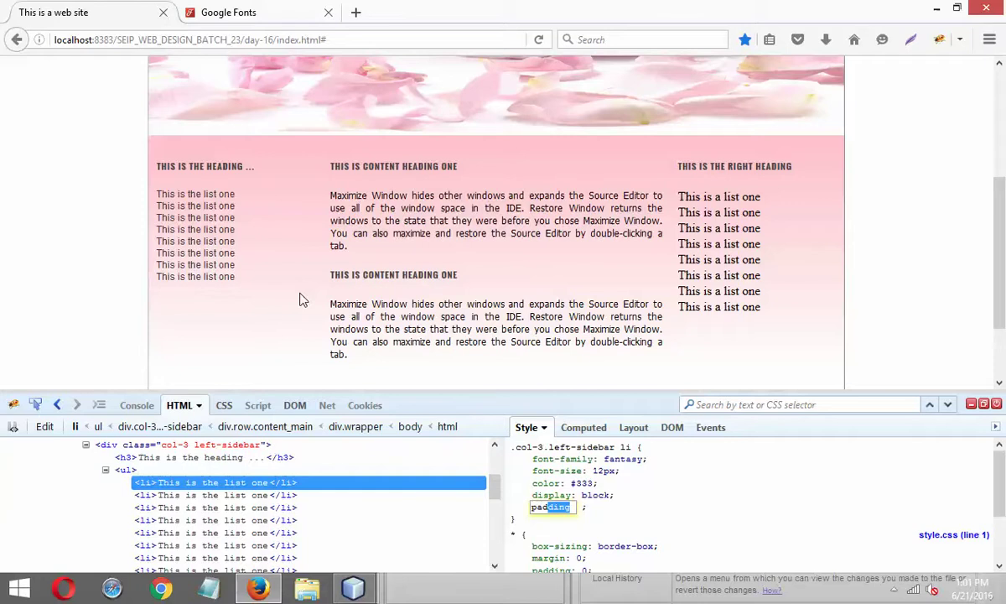
key(Return)
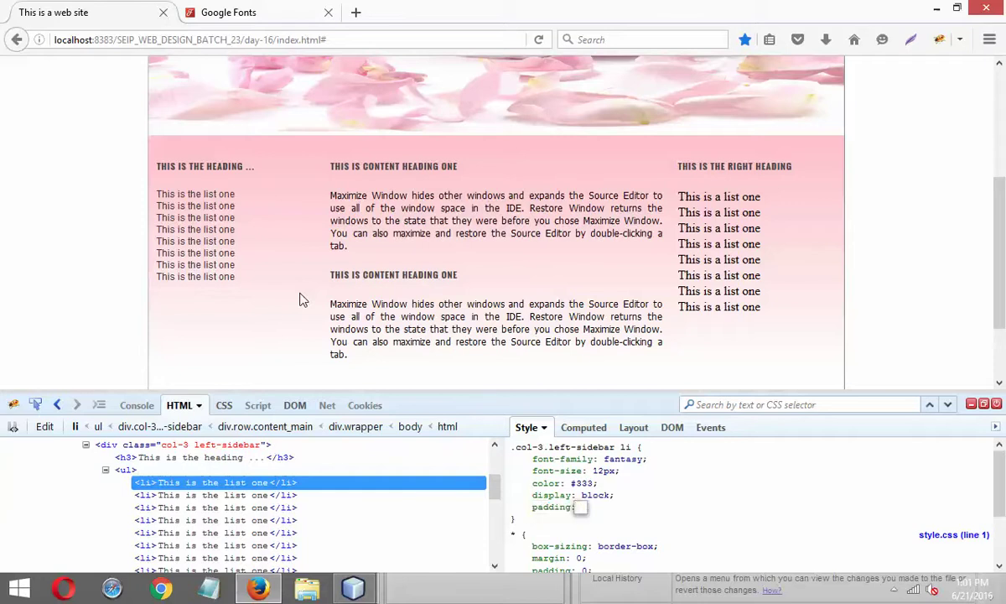
text(5px 0)
scroll(312, 292, down, 2)
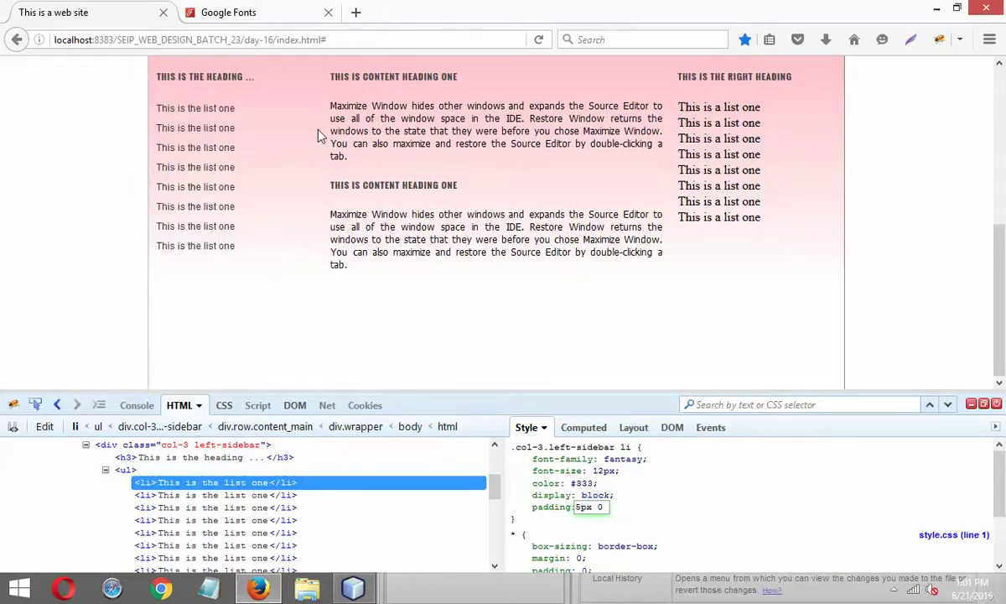
key(Return)
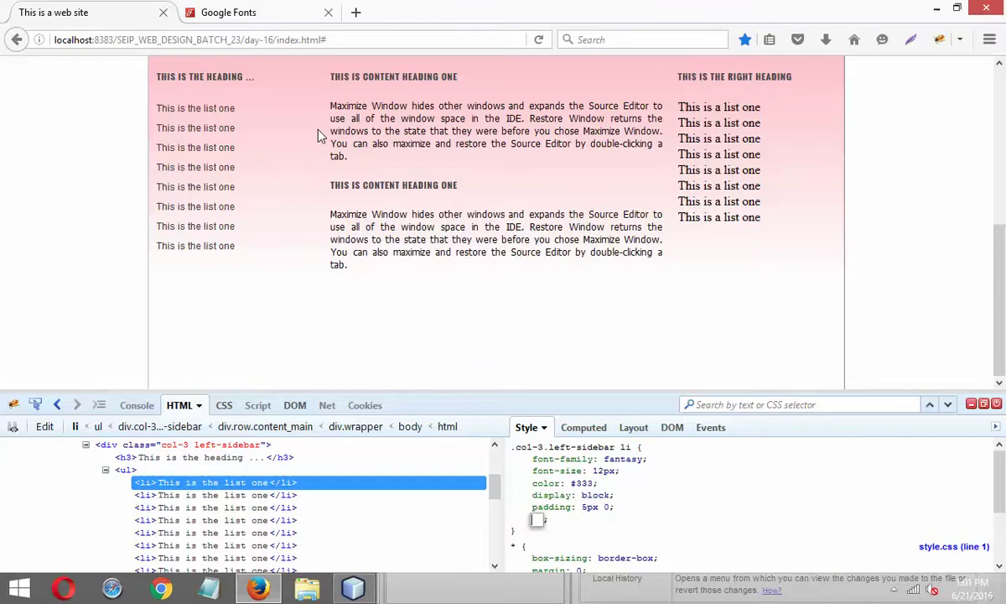
Add text-transform: capitalize to the left sidebar list item rule.
text(text)
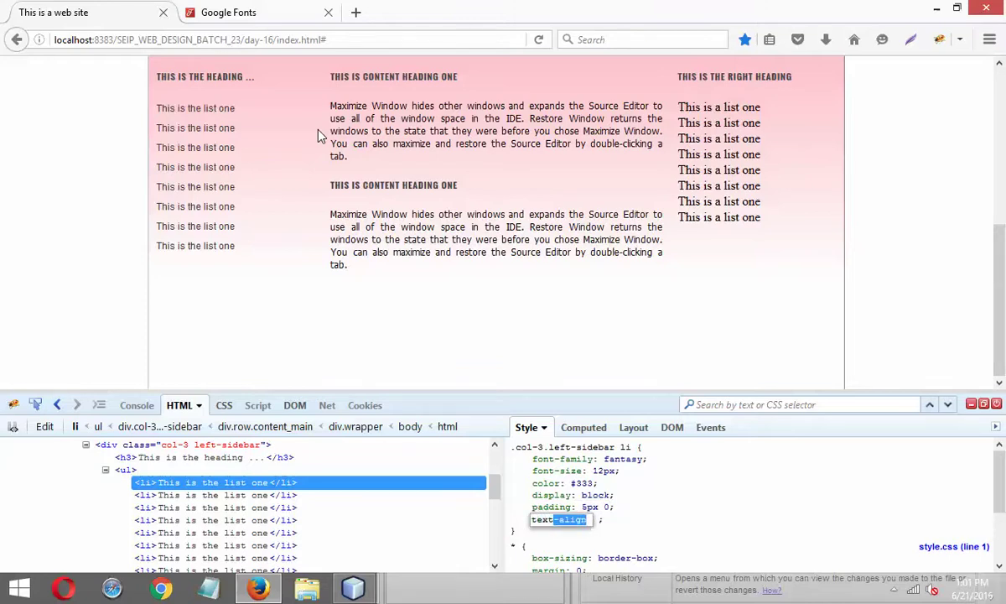
text(-tr)
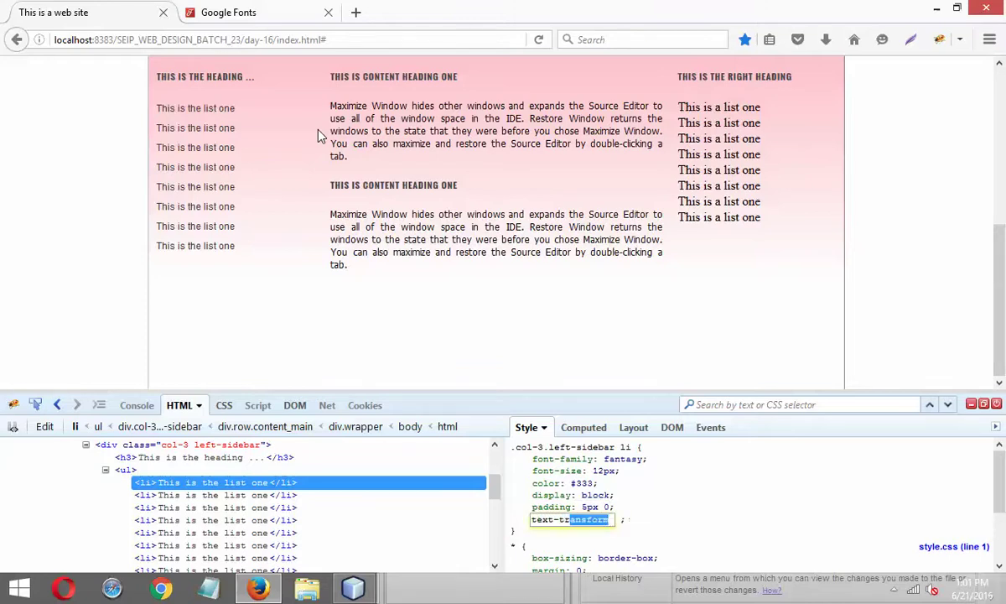
key(Tab)
text(ca)
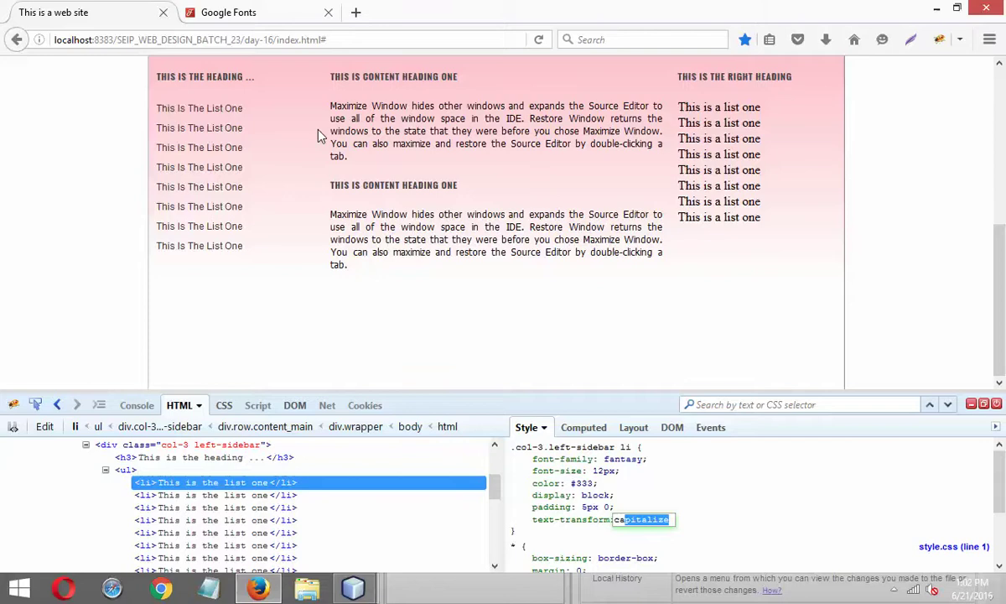
key(Return)
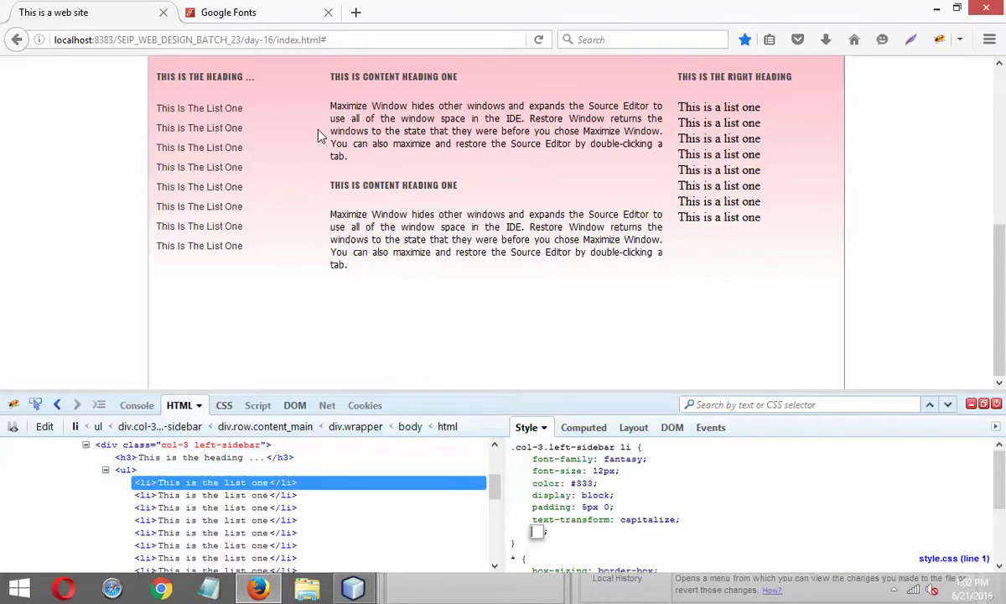
Add font-style: italic to the left sidebar list item rule.
text(font-s)
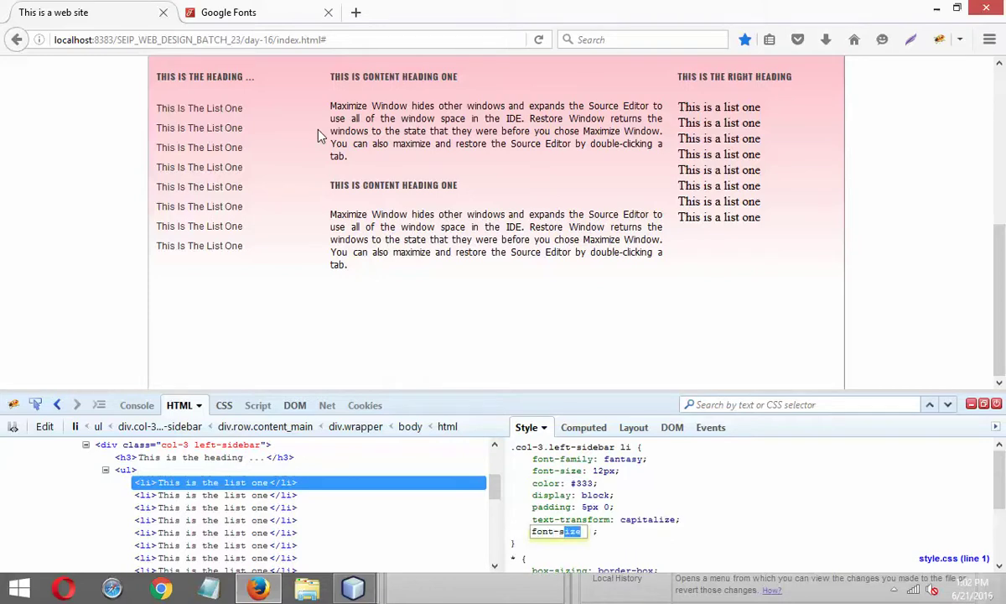
text(t)
key(Return)
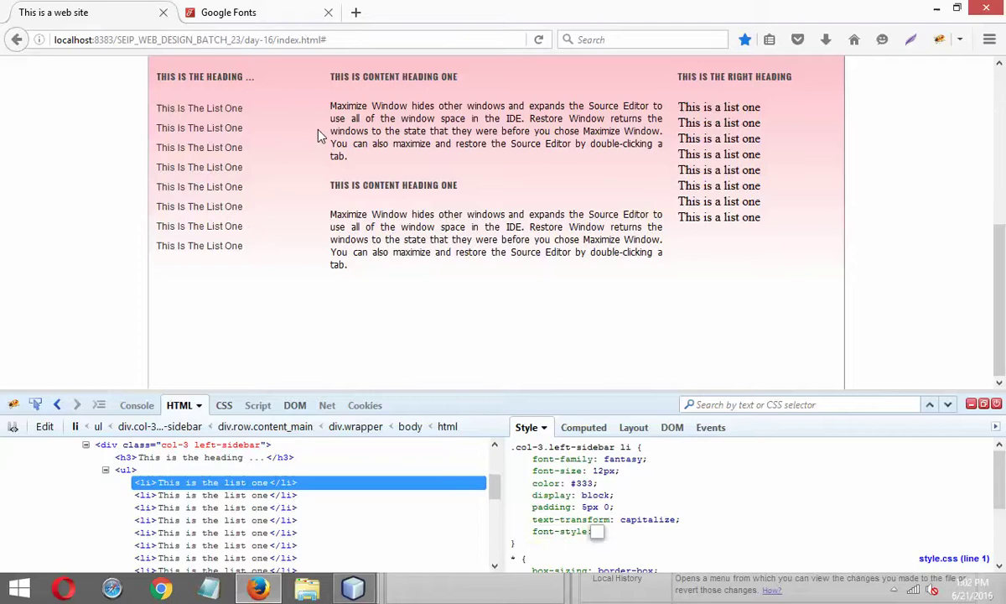
text(italic)
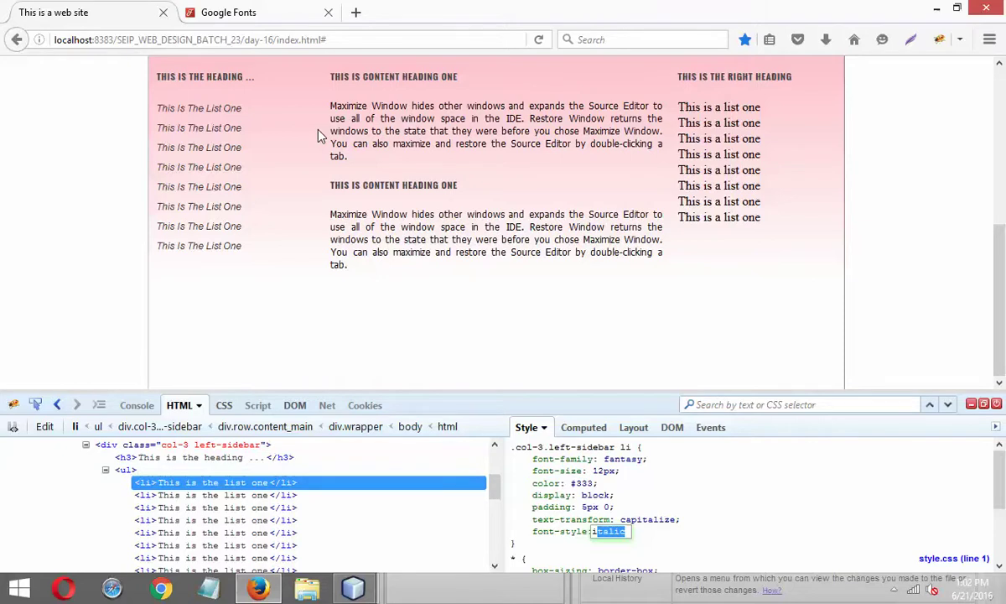
key(Return)
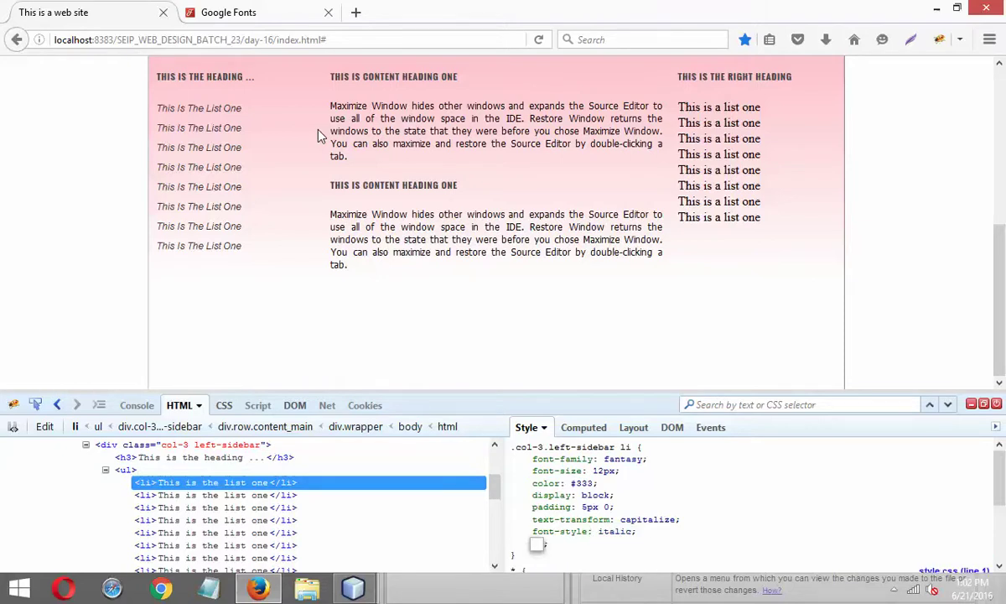
Add border-bottom: 1px dashed to the left sidebar list item rule.
text(border)
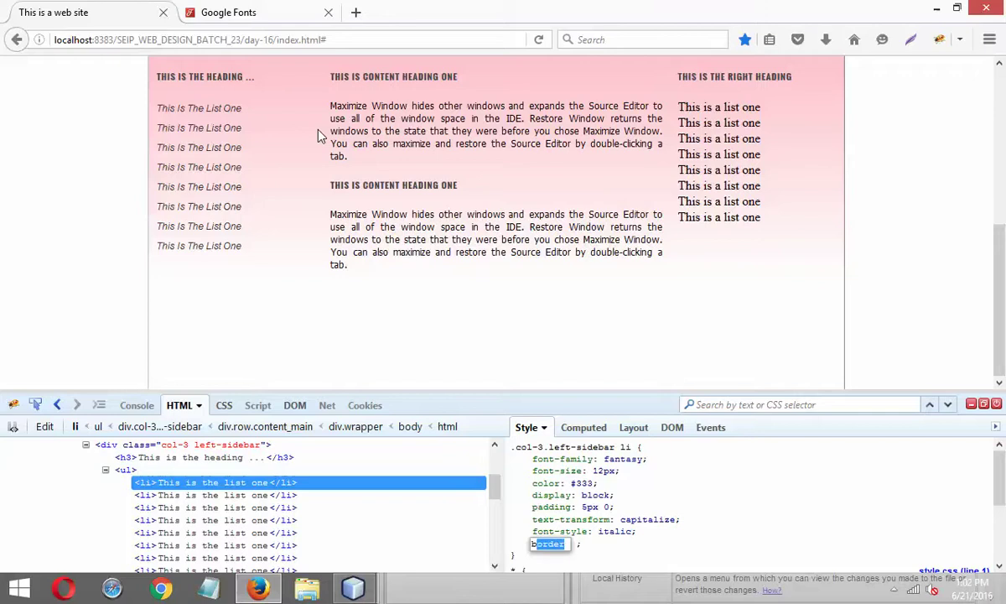
text(-bottom:1)
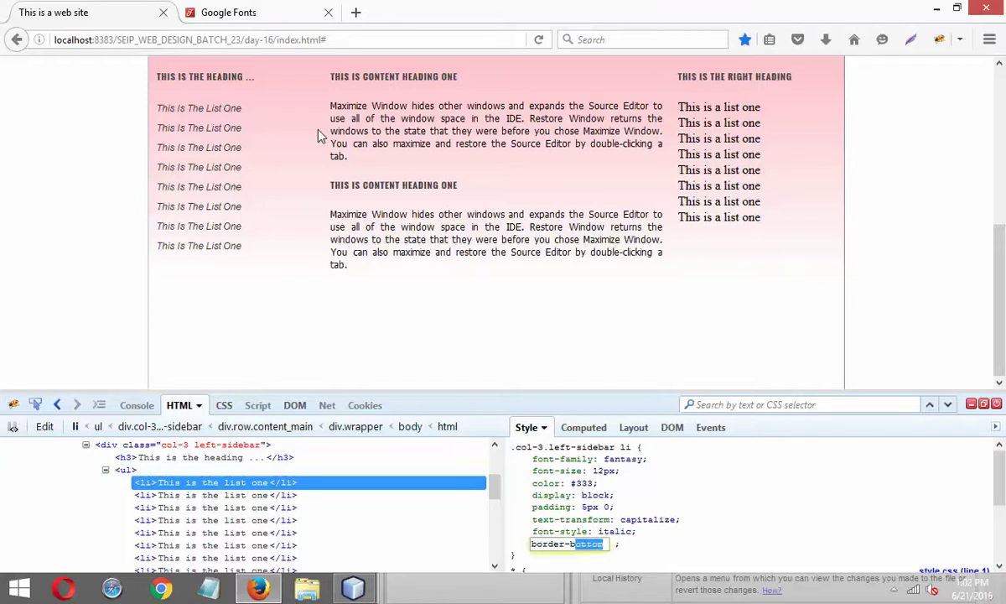
text(px s)
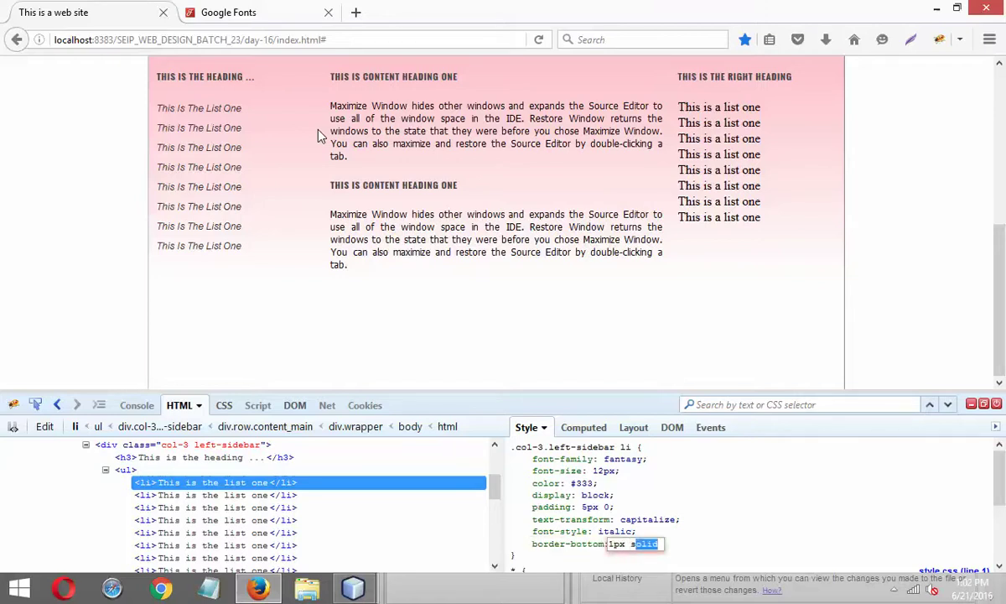
key(BackSpace)
text(dashed)
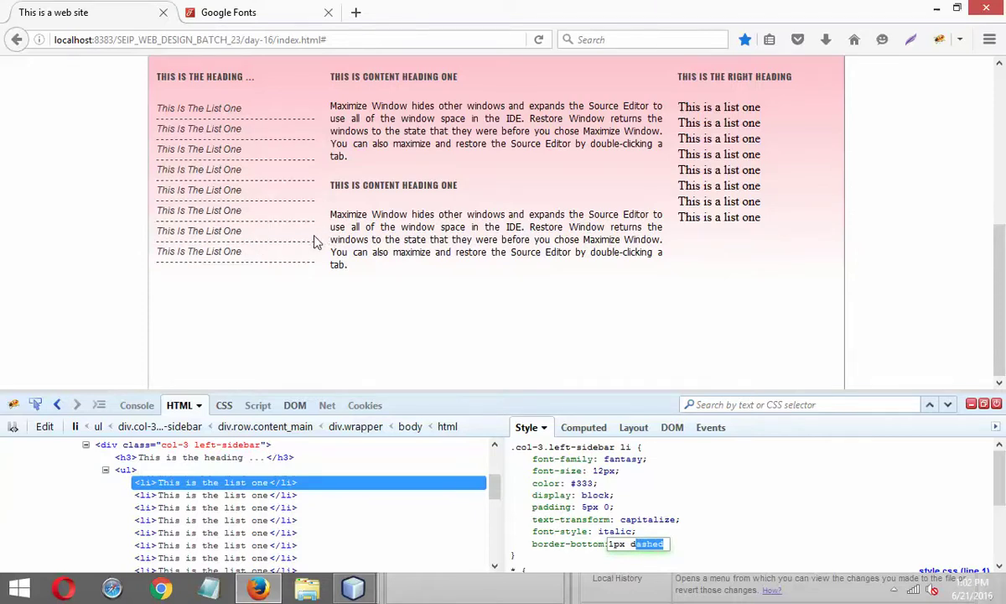
scroll(316, 242, up, 2)
scroll(316, 242, down, 2)
Copy the whole .col-3.left-sidebar li rule and paste it below the .content p rule in style.css in NetBeans.
right_click(563, 442)
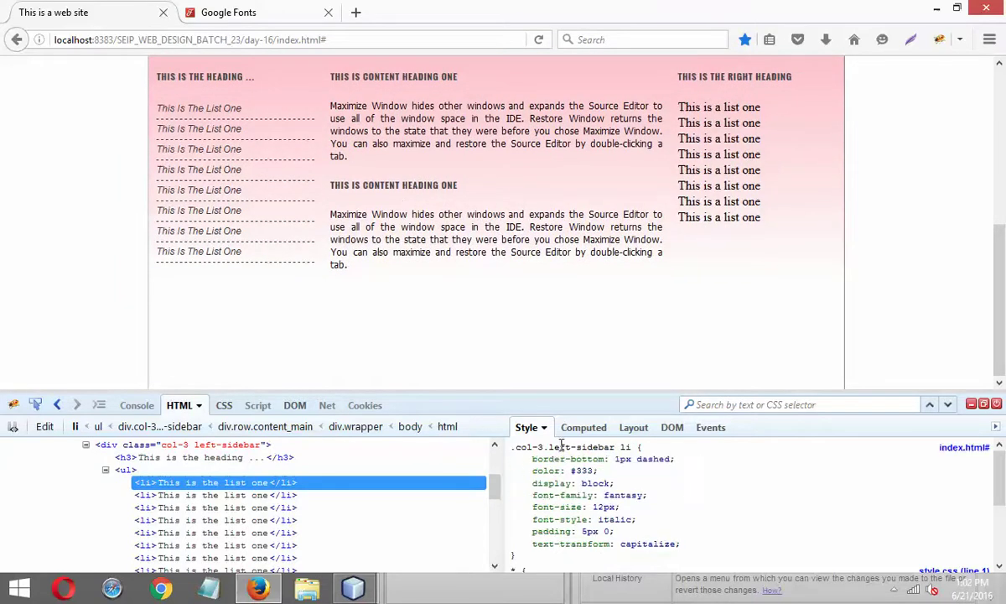
click(594, 262)
mouse_move(353, 590)
click(308, 541)
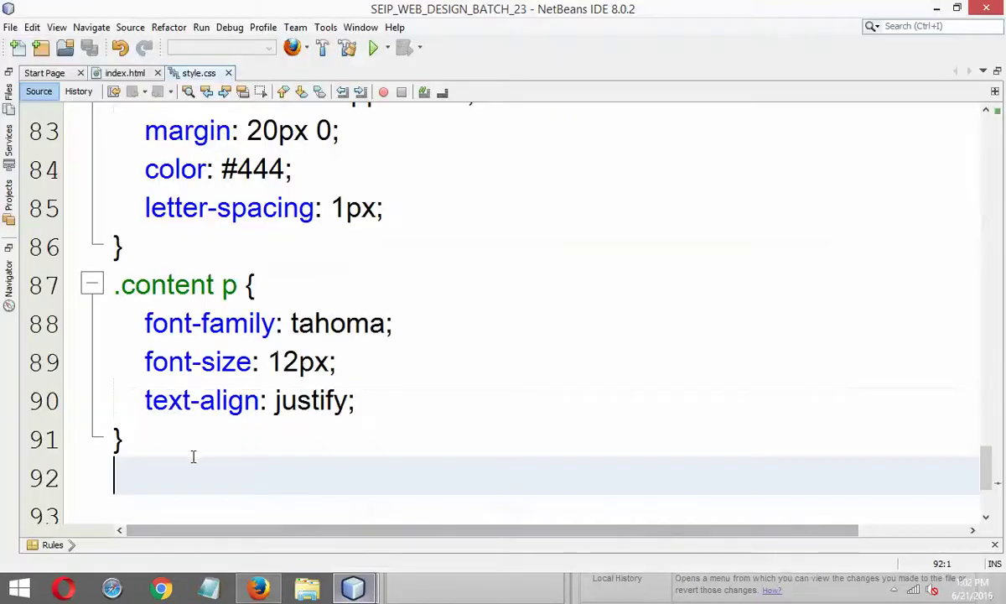
key(ctrl+v)
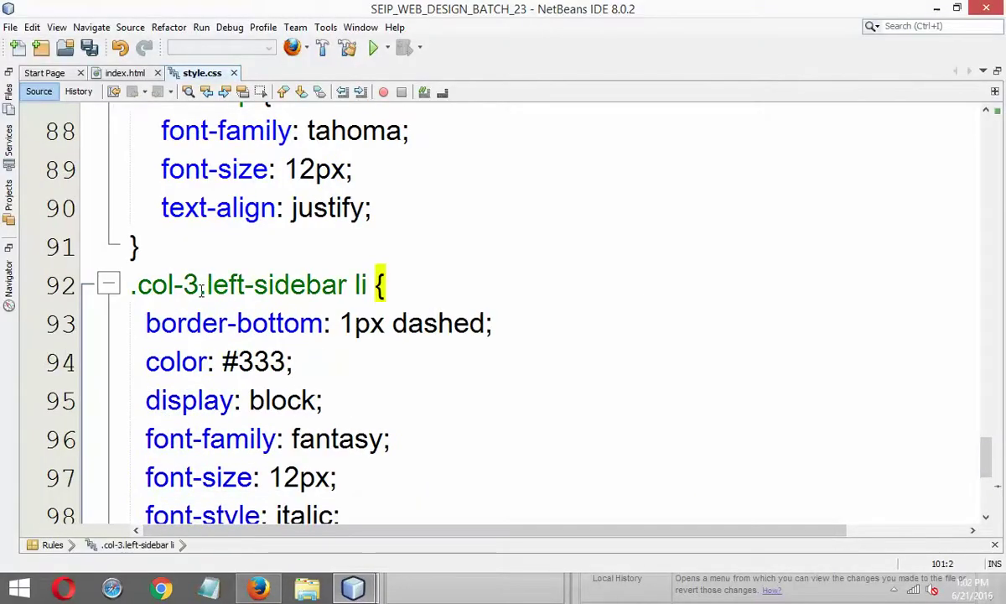
Shorten the pasted rule's selector to .left-sidebar li and save style.css.
drag(198, 285, 83, 295)
key(Delete)
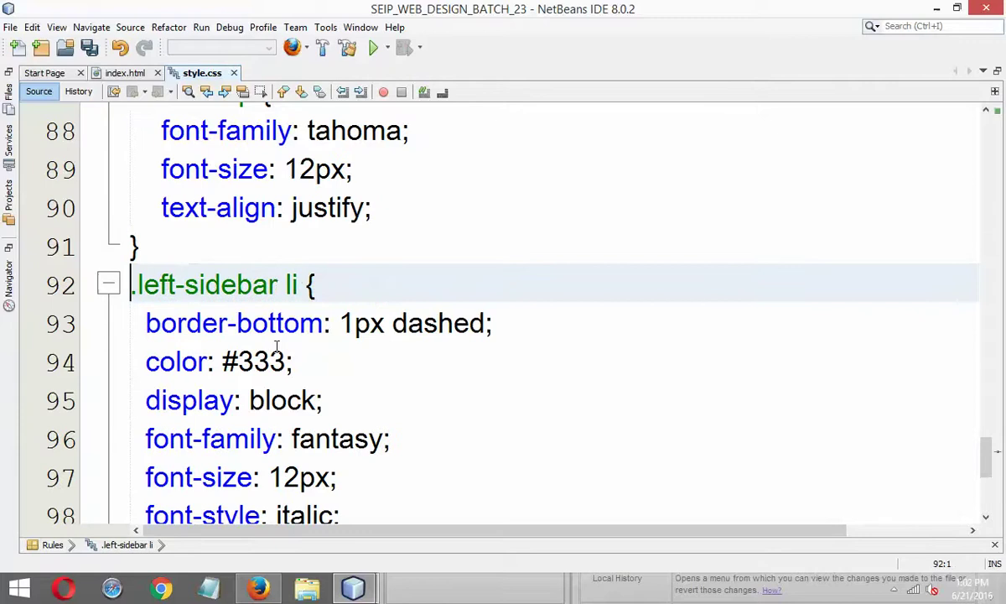
key(ctrl+s)
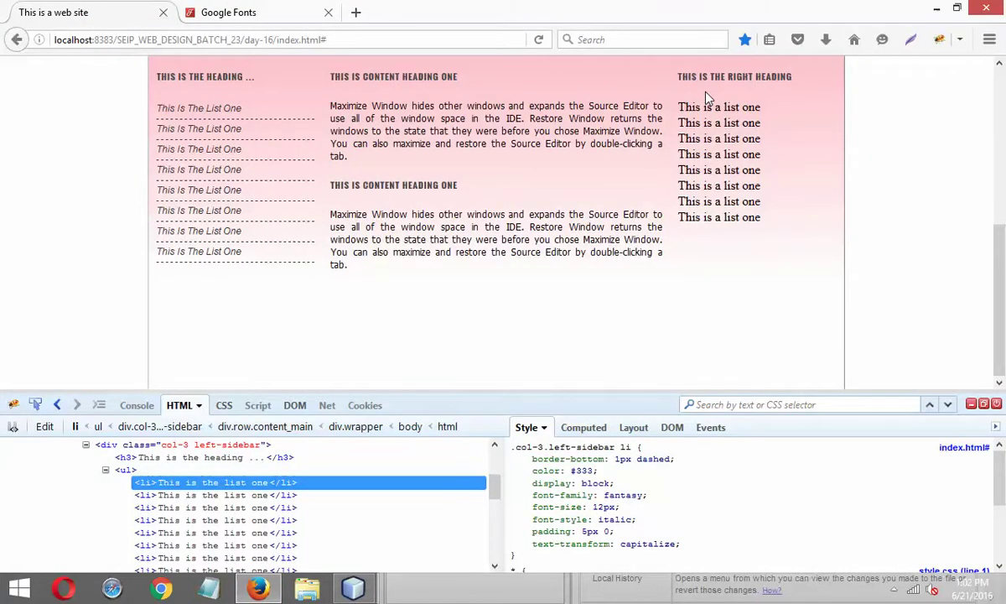
Reload the page in Firefox to check the saved left sidebar list styling, and minimize Firebug.
click(353, 587)
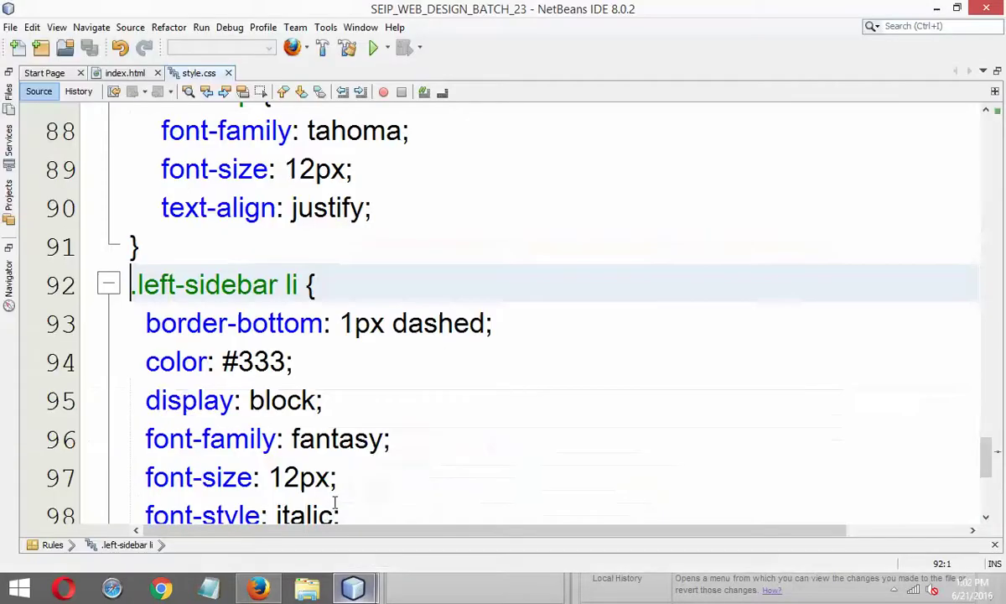
click(485, 437)
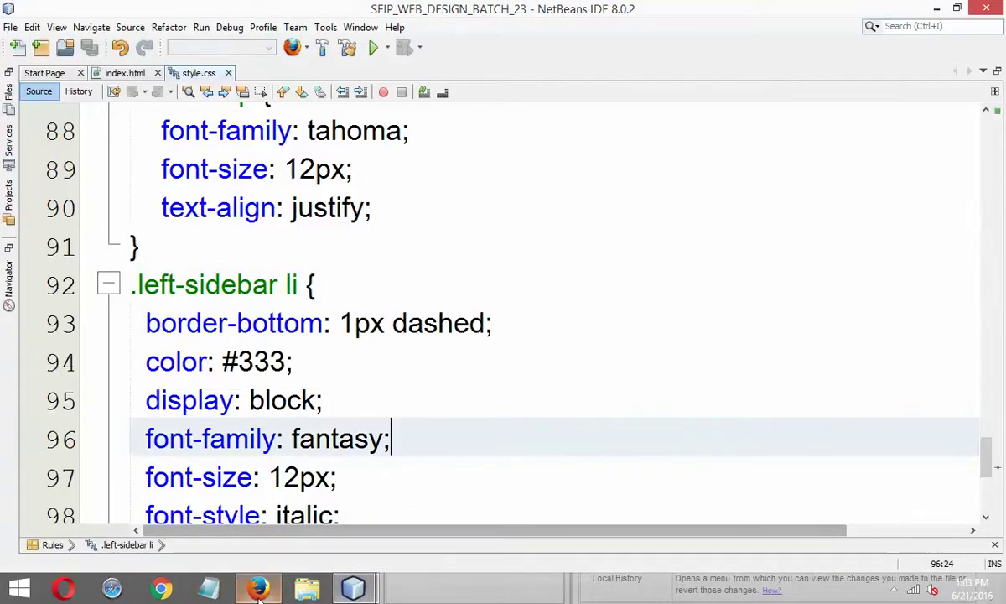
click(258, 587)
right_click(384, 278)
click(492, 292)
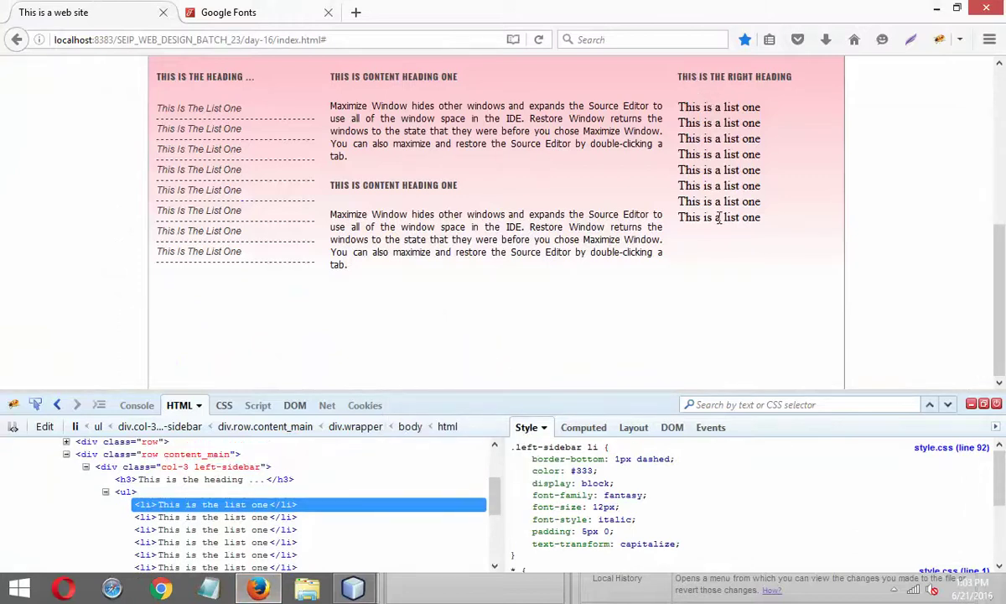
click(972, 403)
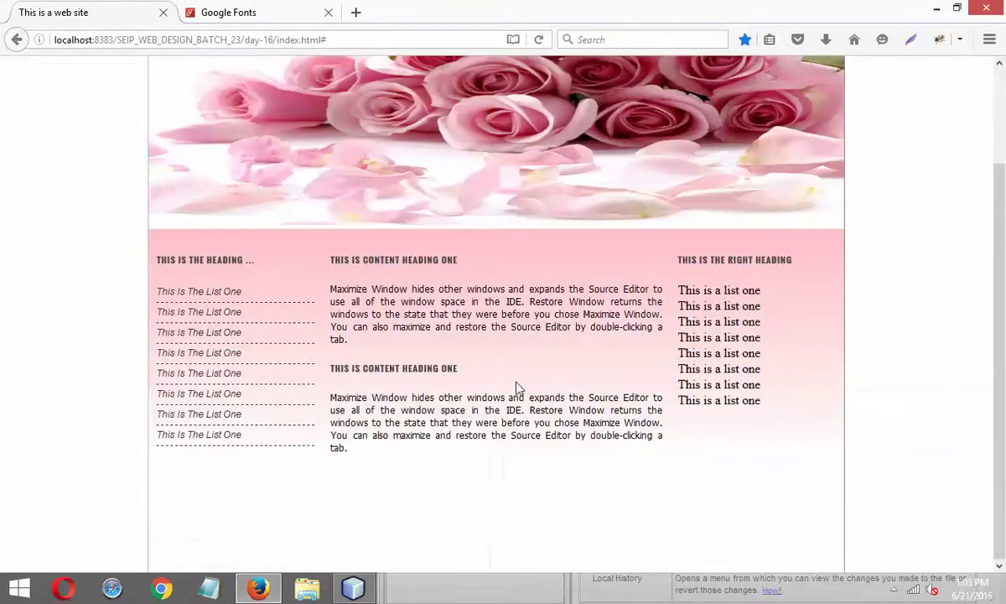
Look up the class name of the right sidebar div in index.html in NetBeans.
click(269, 503)
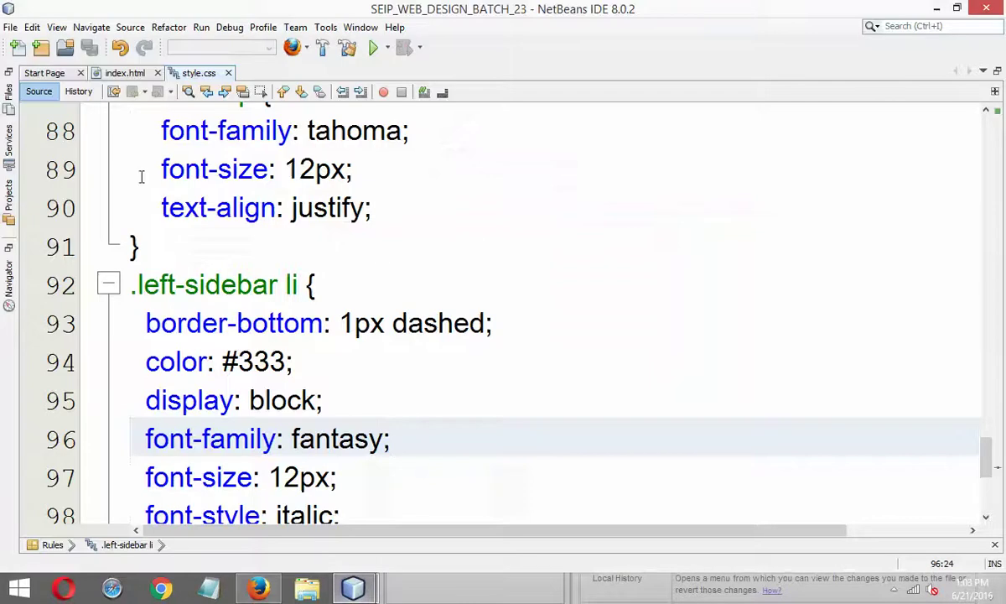
click(122, 73)
scroll(478, 400, down, 5)
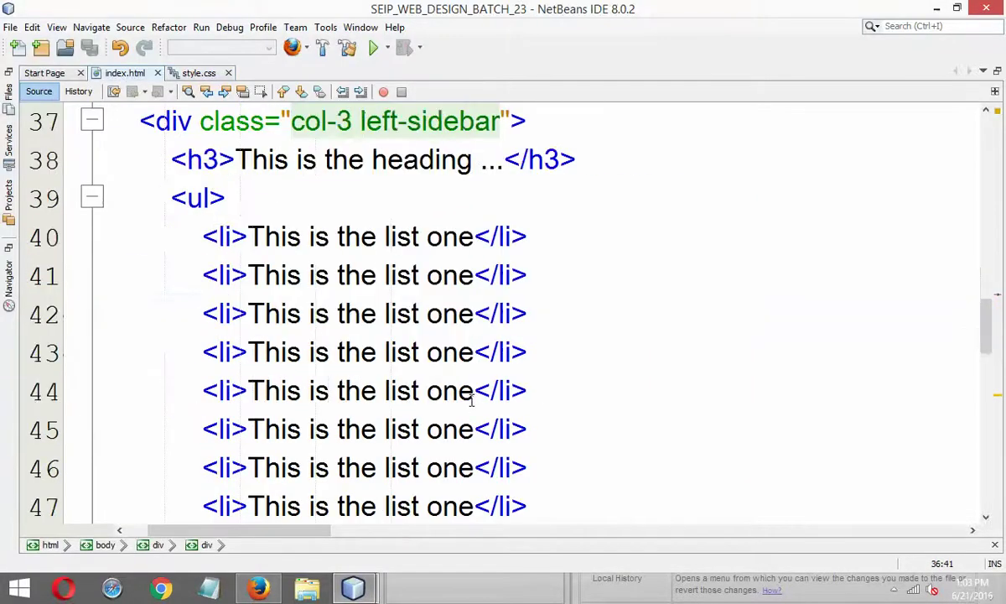
scroll(472, 401, down, 2)
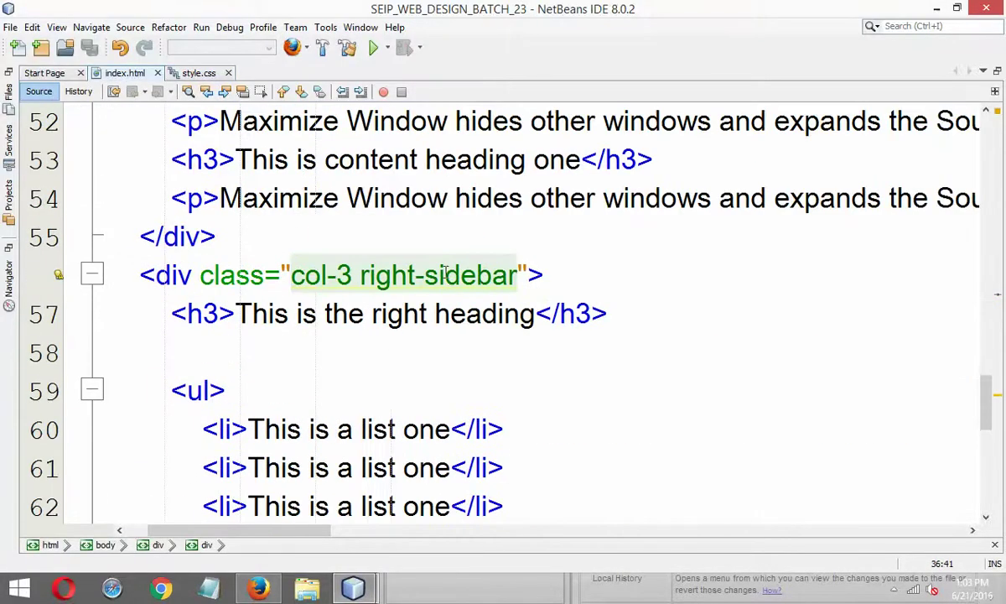
double_click(445, 274)
click(483, 313)
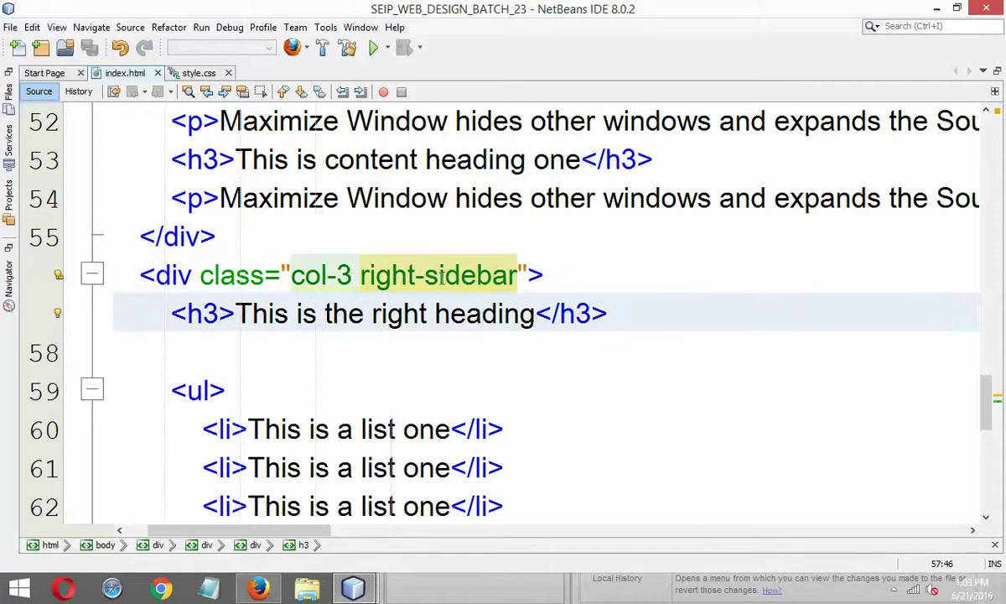
Extend the .left-sidebar li selector in style.css with .right-sidebar li, so both sidebar lists share the rule.
click(190, 75)
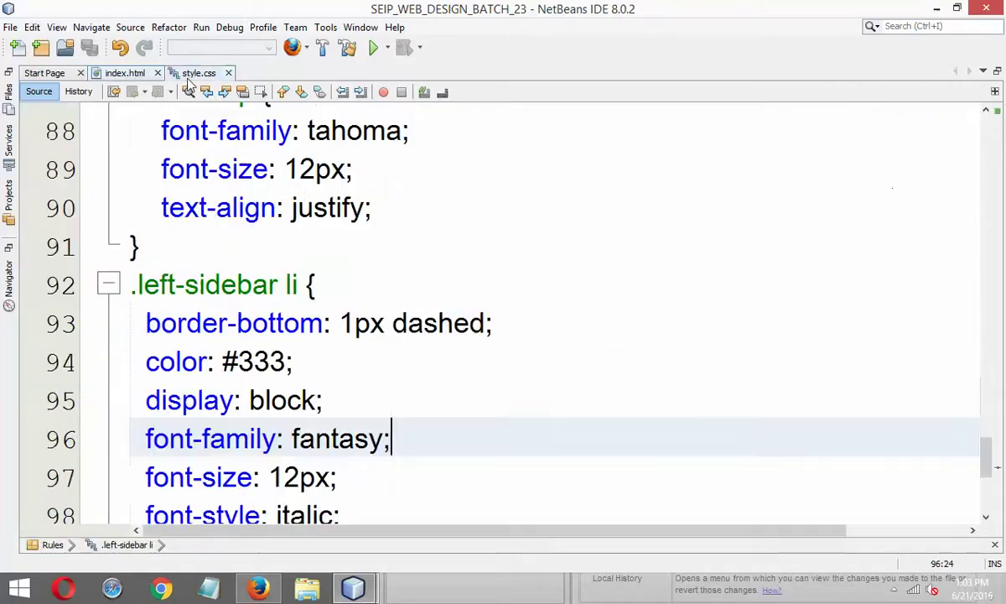
click(296, 286)
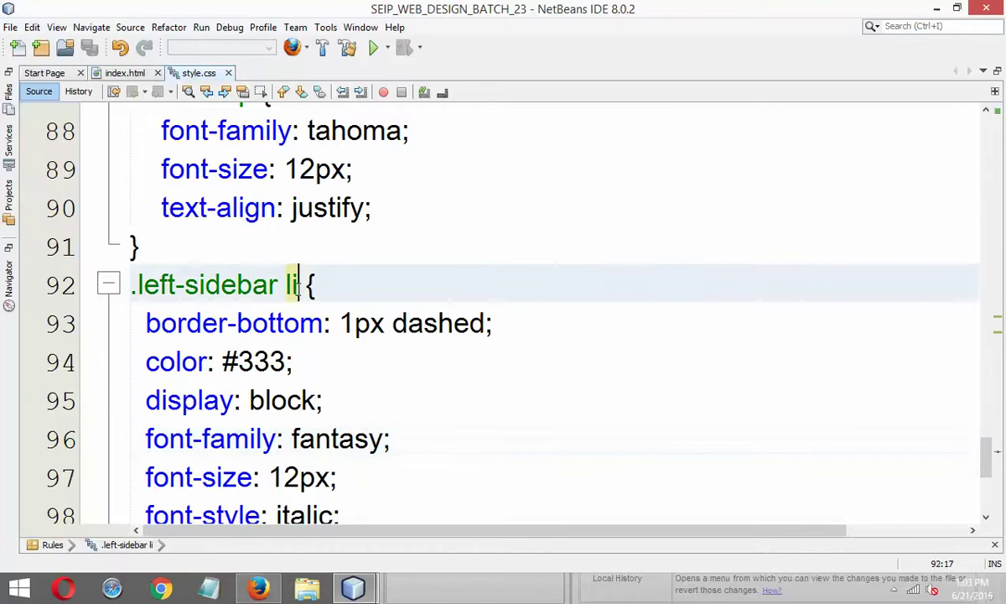
text(, .ru)
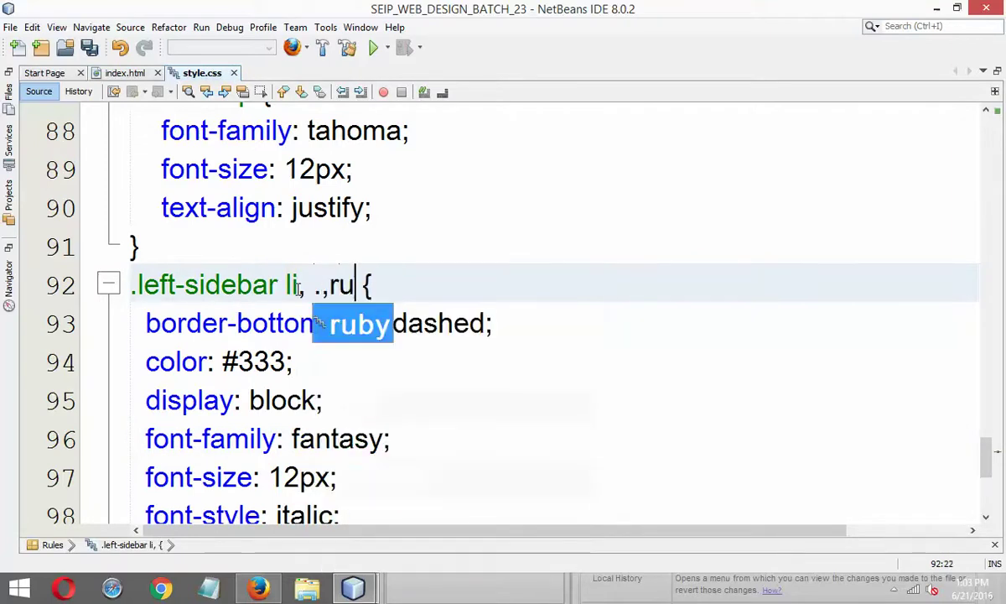
key(BackSpace)
key(BackSpace)
text(,)
key(BackSpace)
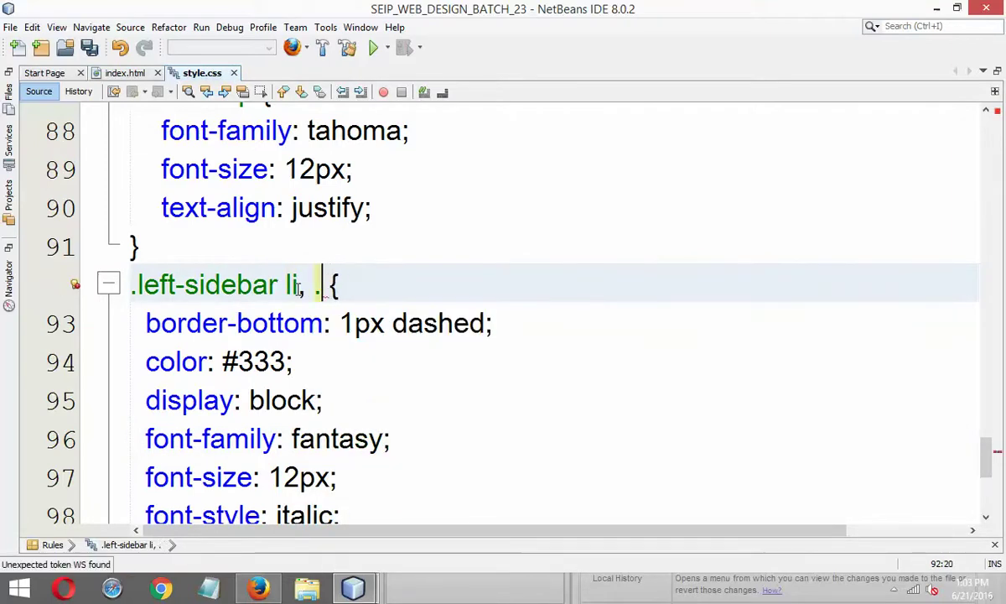
text(righ)
key(Down)
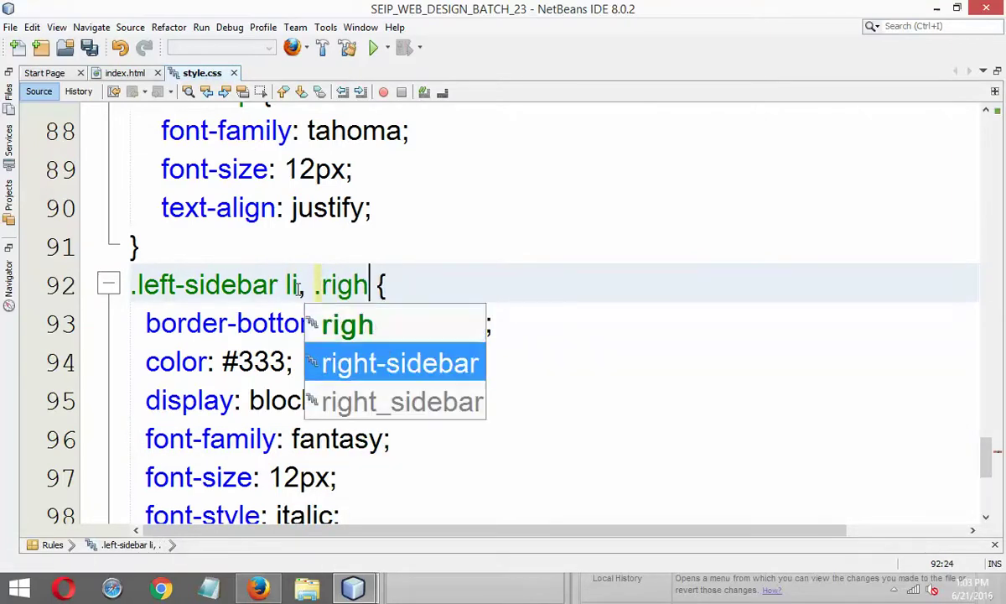
key(Return)
text(li)
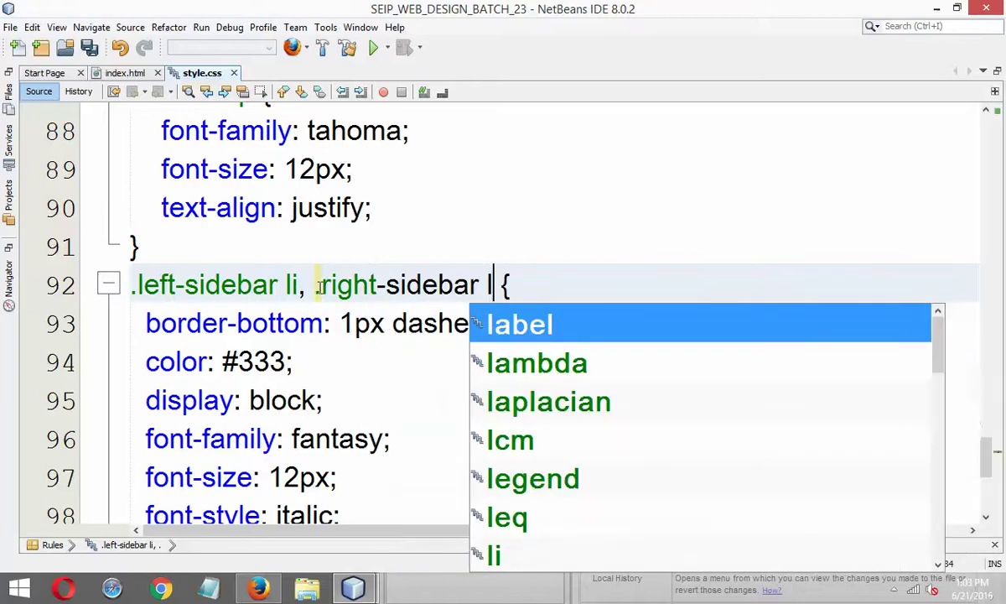
Save style.css with the shared sidebar list rule and reload the page in Firefox to check the right sidebar.
click(521, 162)
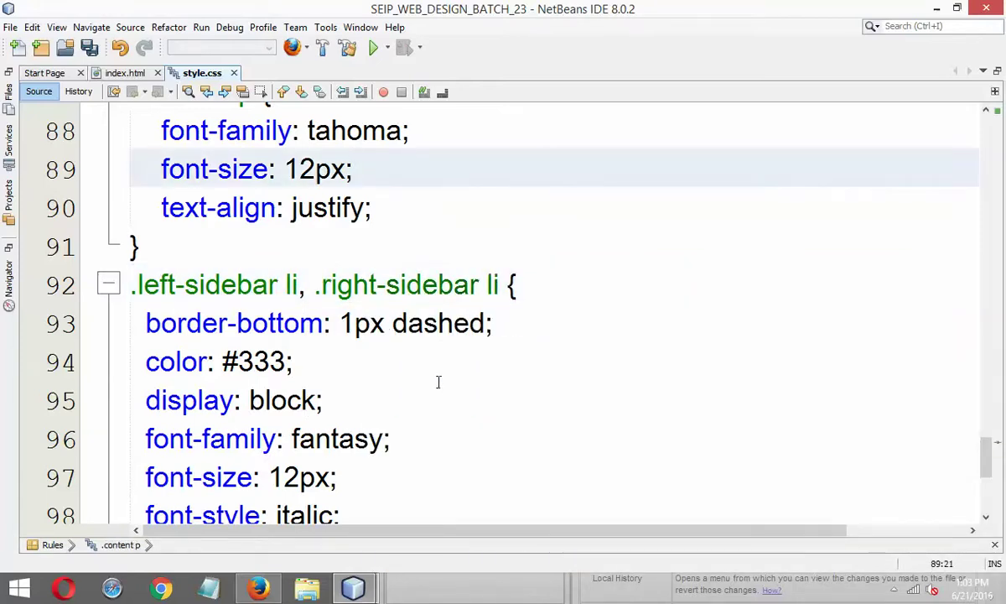
key(ctrl+s)
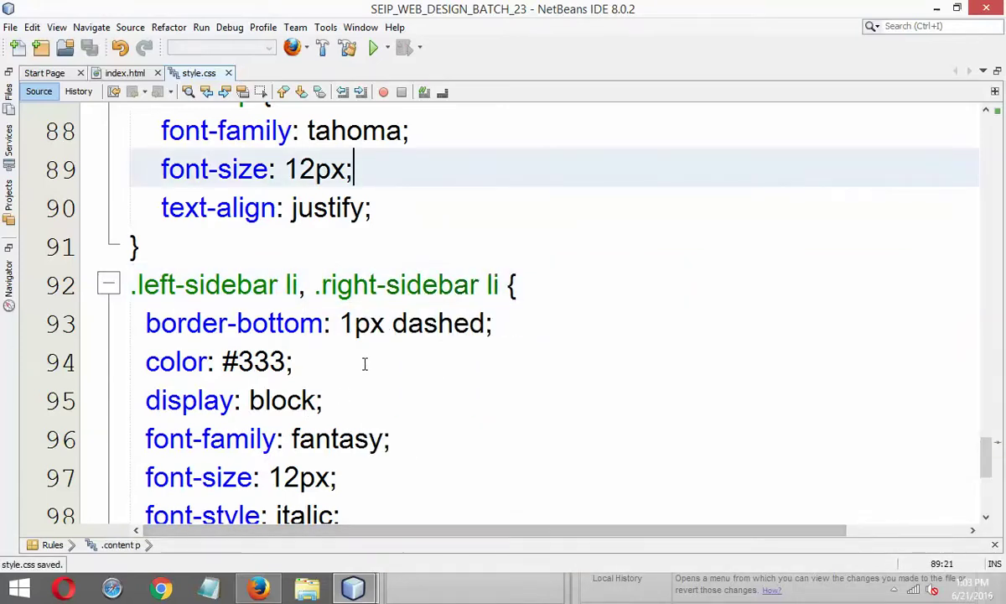
click(258, 590)
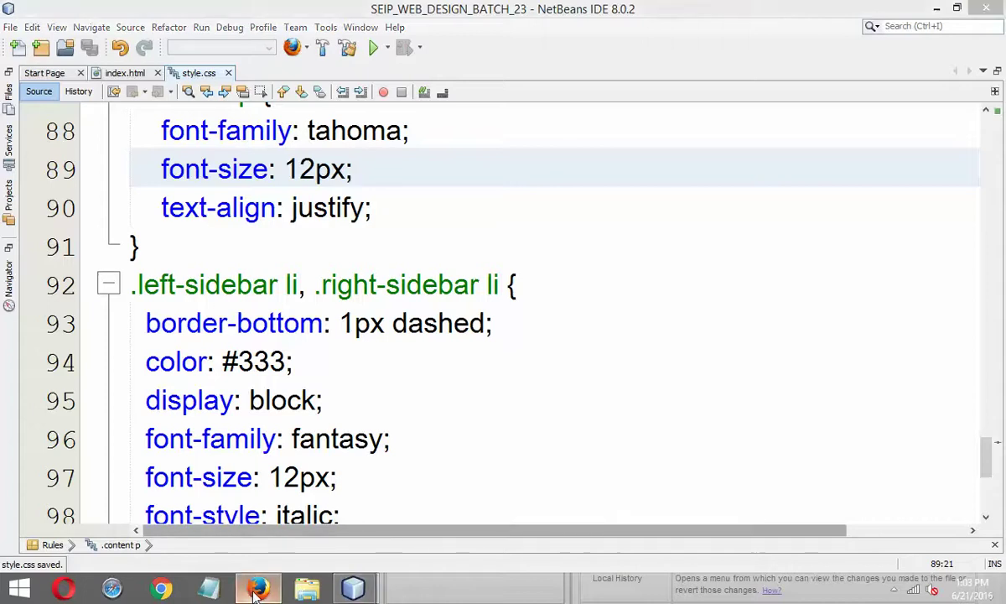
right_click(547, 234)
click(527, 243)
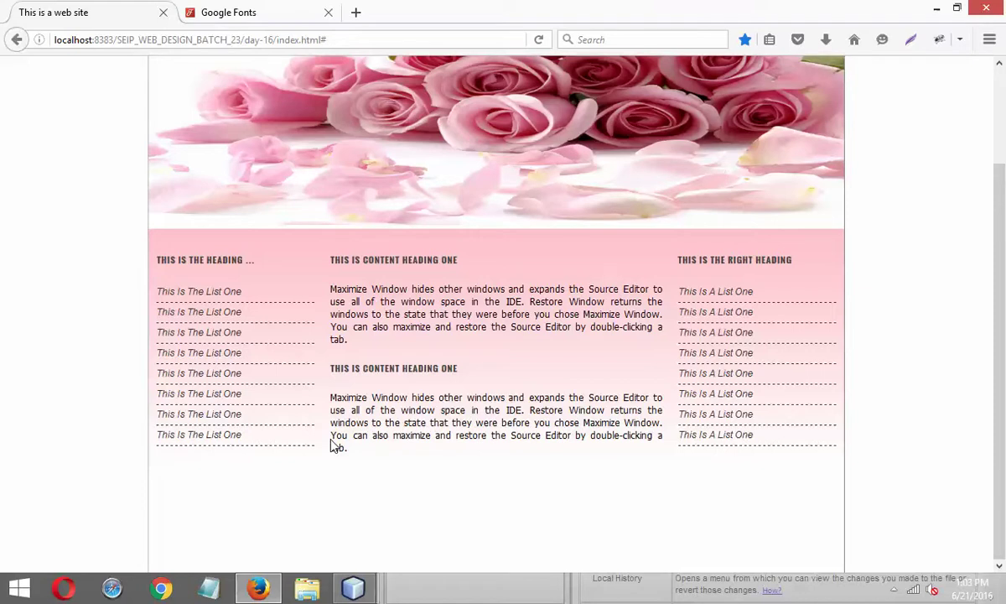
Review the shared sidebar list rule's declarations in style.css in NetBeans and view the page in Firefox again.
mouse_move(353, 586)
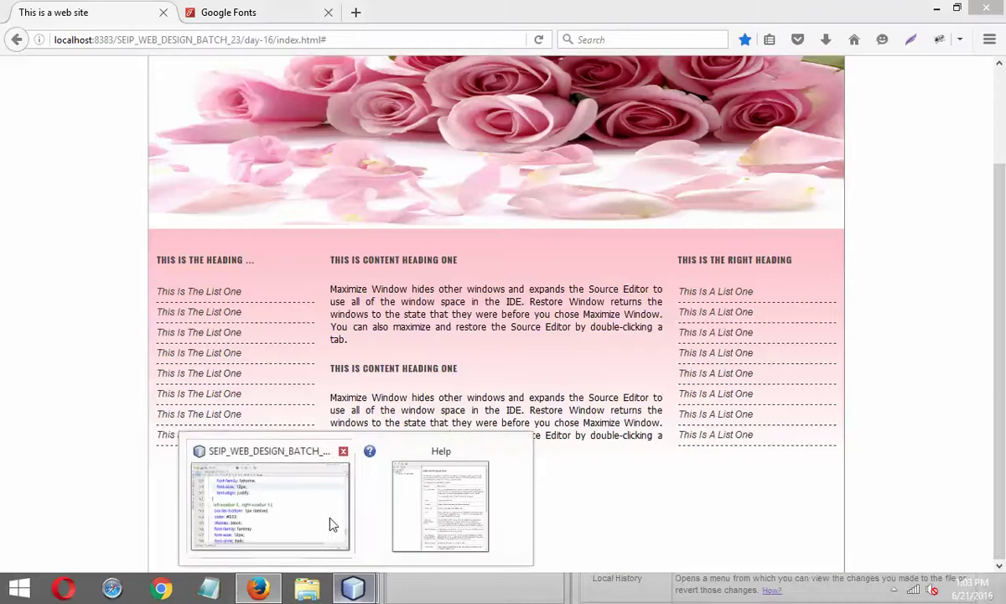
click(331, 523)
scroll(551, 388, down, 1)
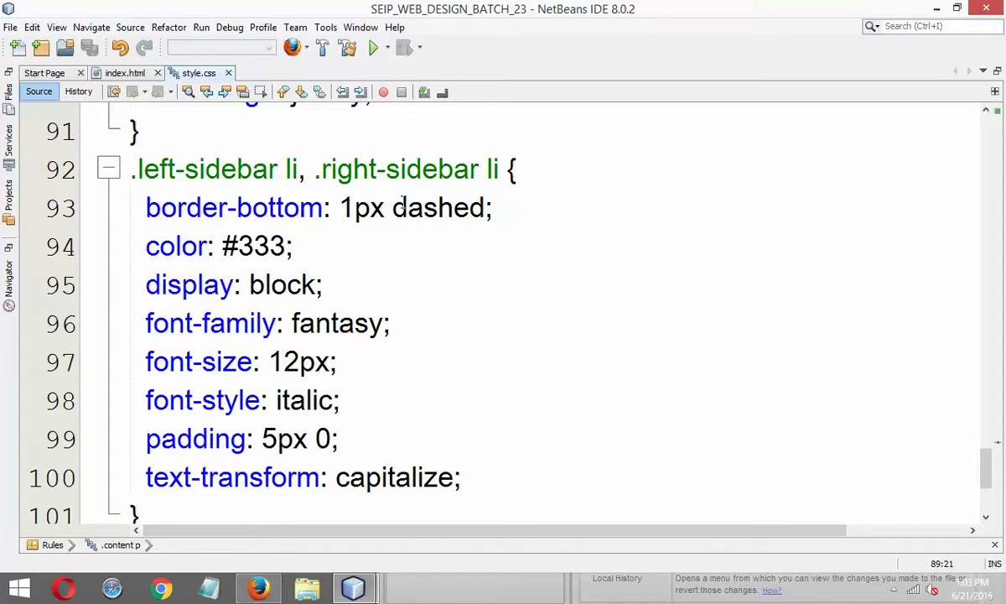
click(486, 480)
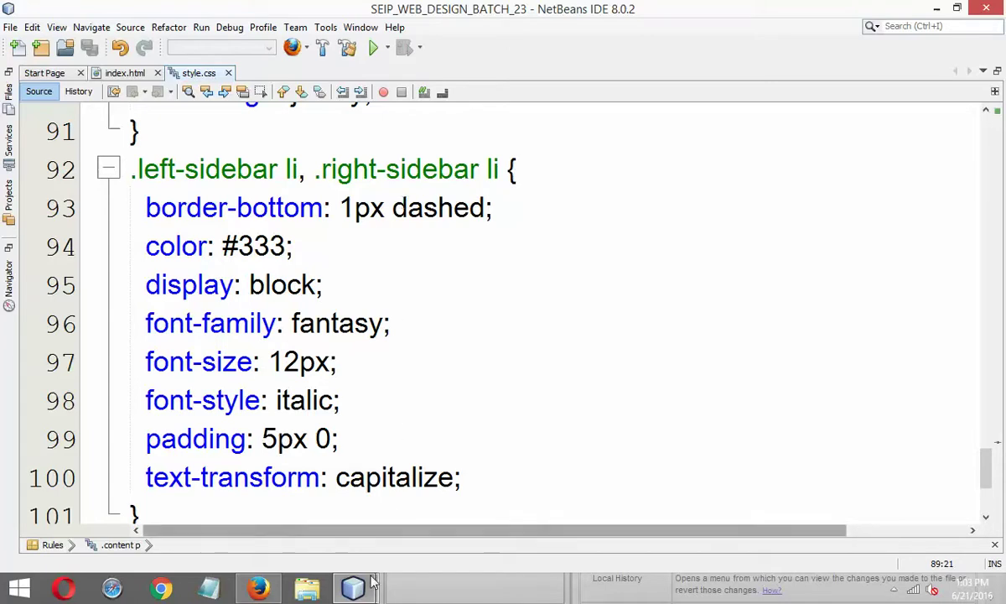
click(894, 590)
click(258, 588)
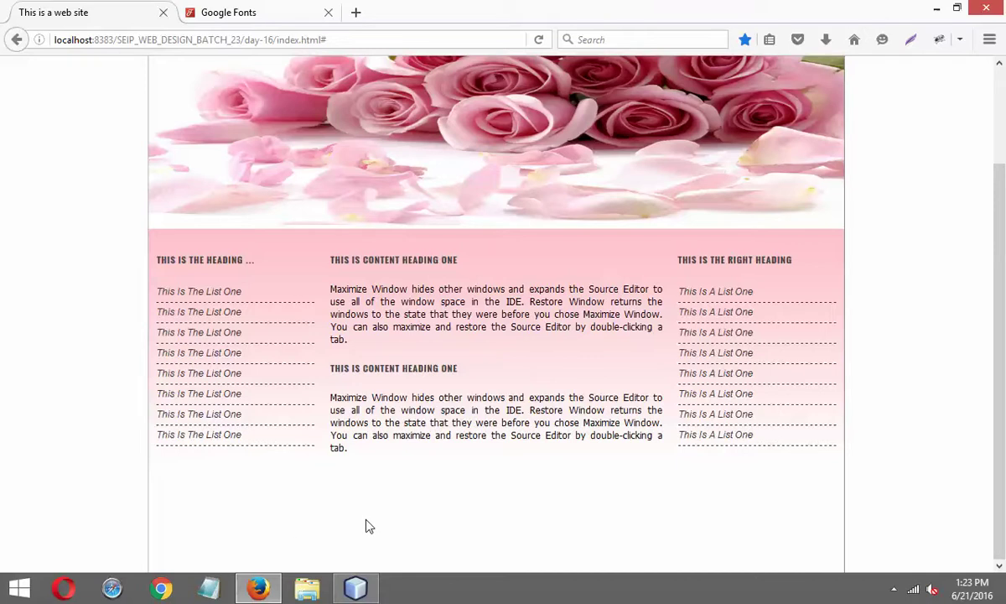
Locate the closing tag of the row content_main div in index.html in NetBeans.
click(355, 589)
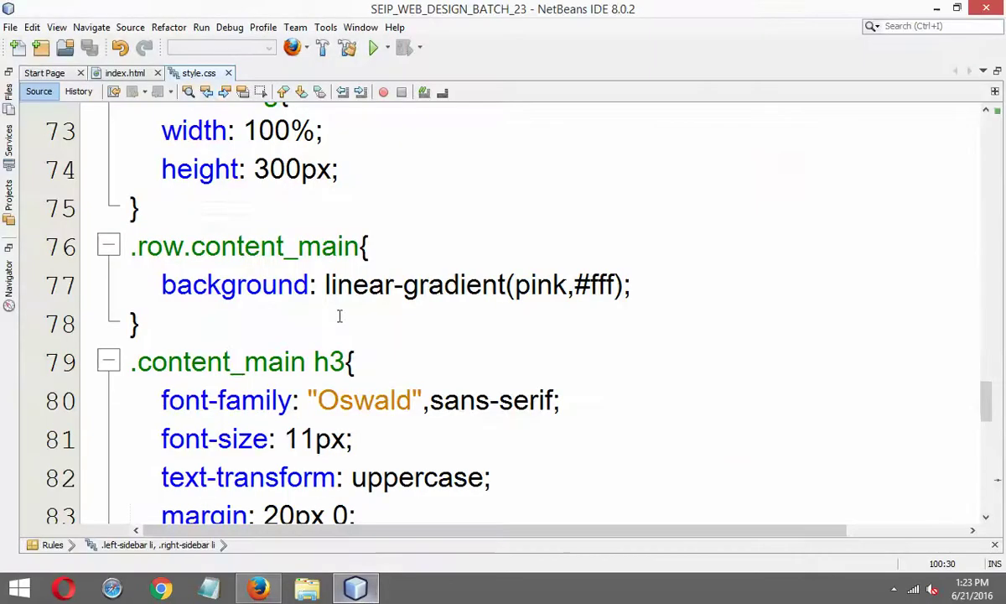
click(126, 73)
scroll(422, 281, down, 5)
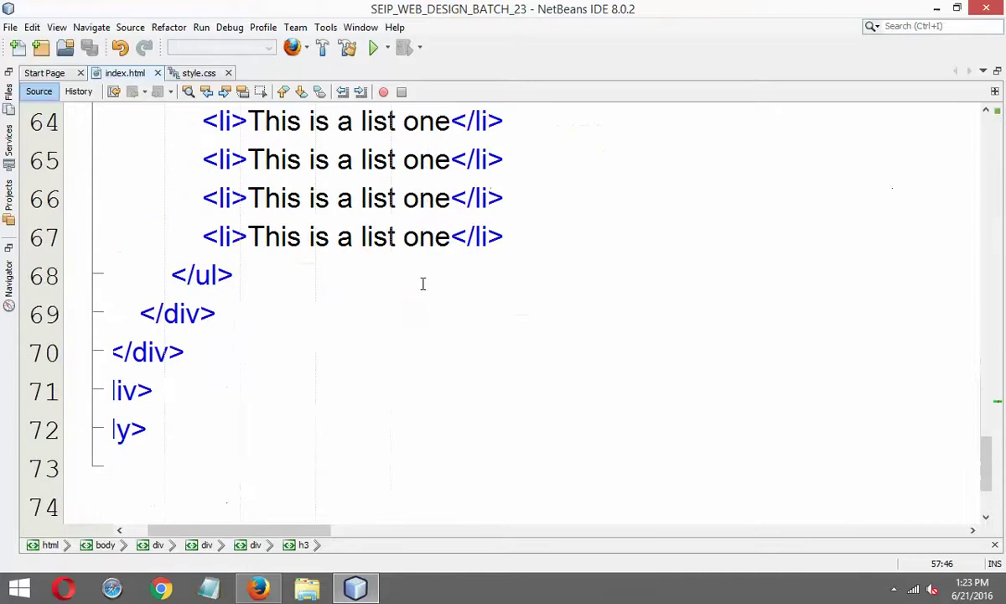
scroll(248, 406, left, 2)
scroll(248, 406, up, 8)
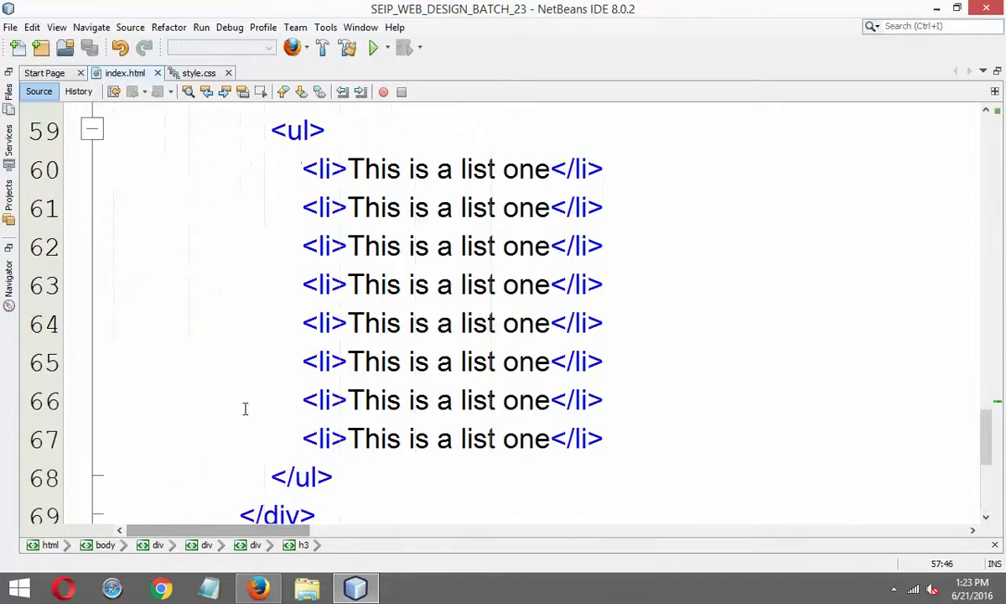
scroll(248, 405, up, 4)
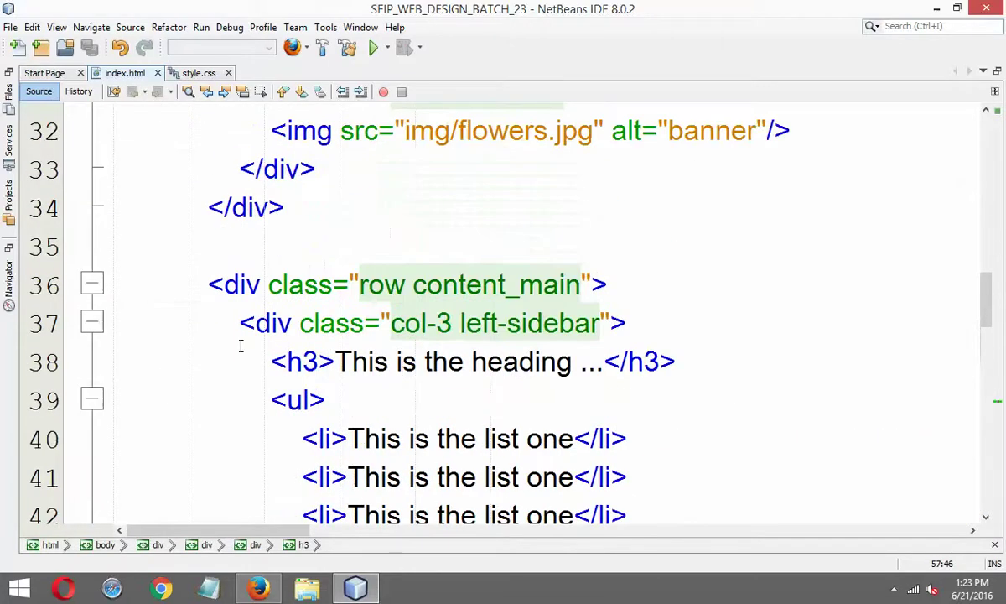
click(218, 285)
scroll(332, 314, down, 12)
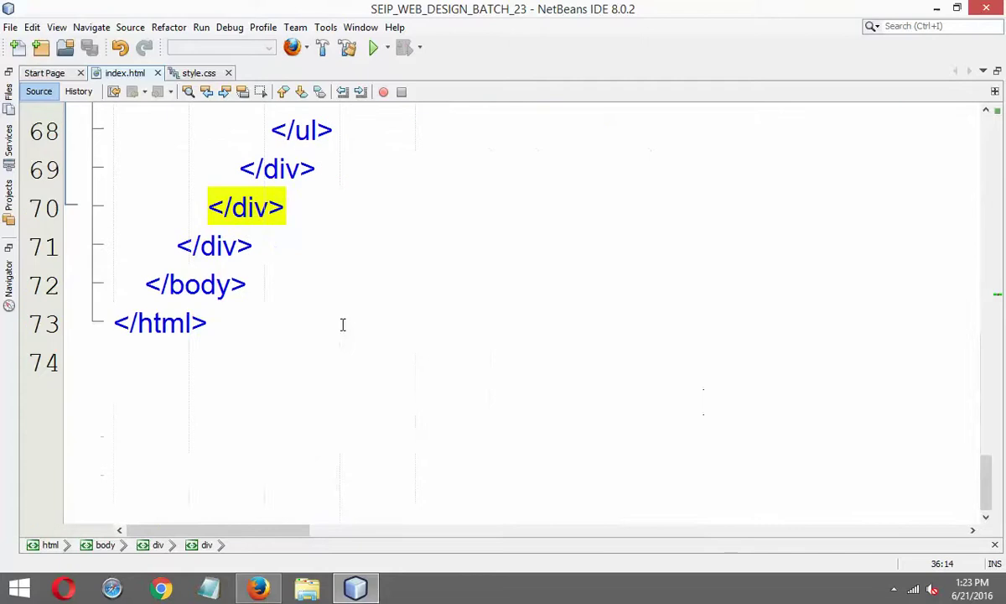
Insert a new div with class "row" below the content_main div, with an empty line inside it.
click(330, 213)
key(Return)
key(Return)
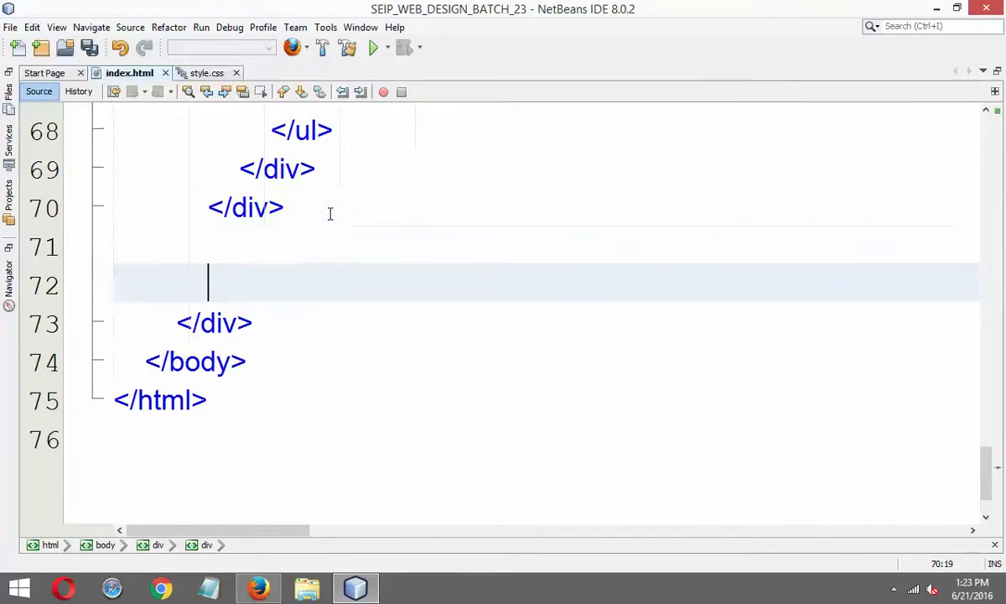
text(<div></div>)
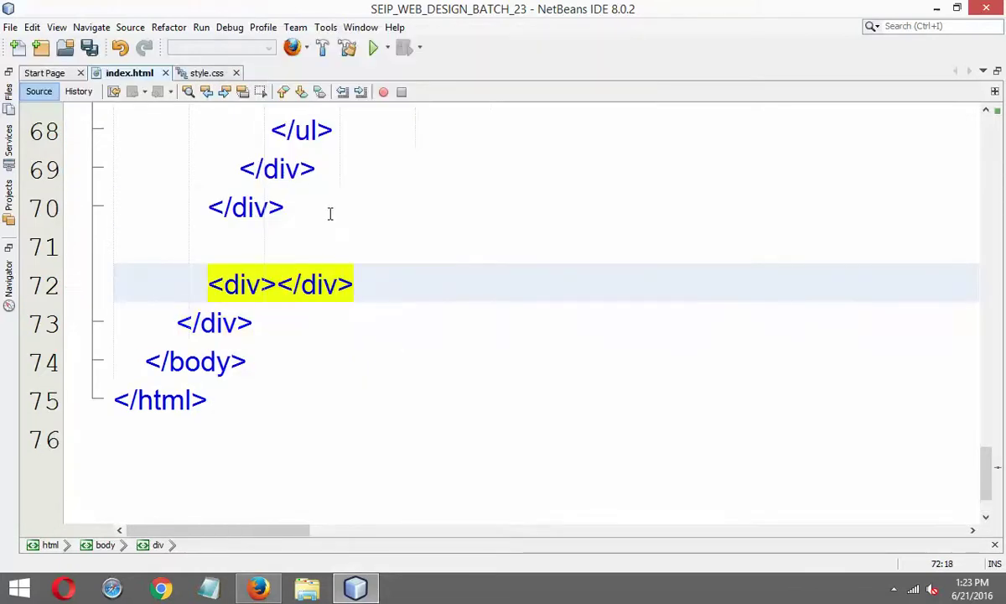
key(Left)
text(class)
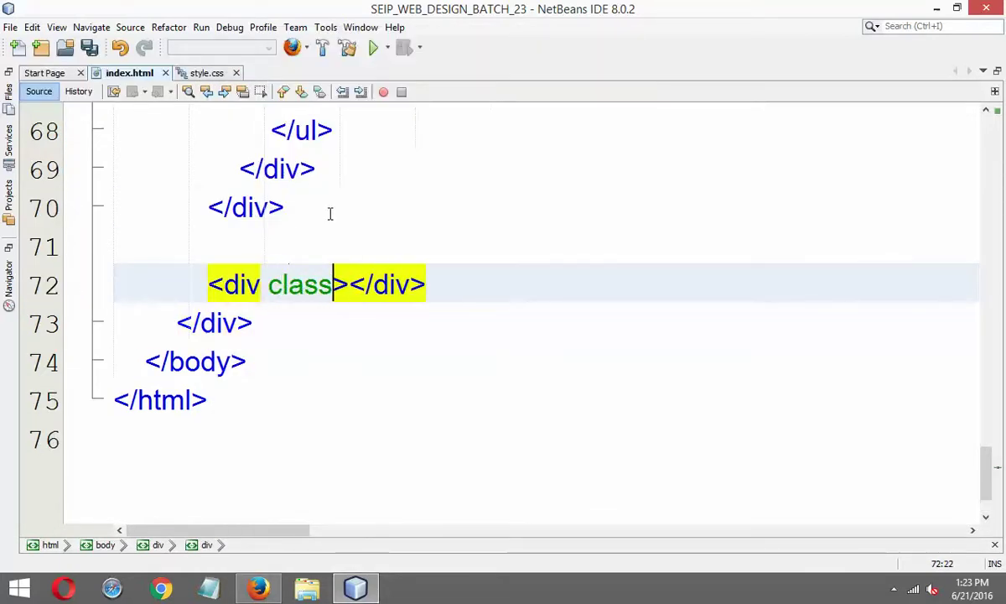
text(="row)
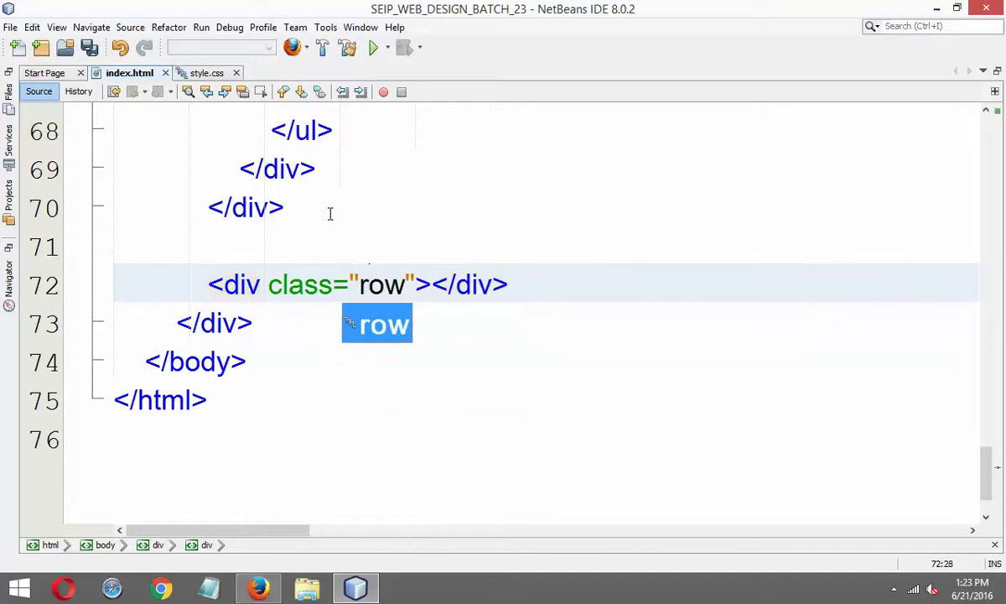
key(Right)
key(Right)
key(Return)
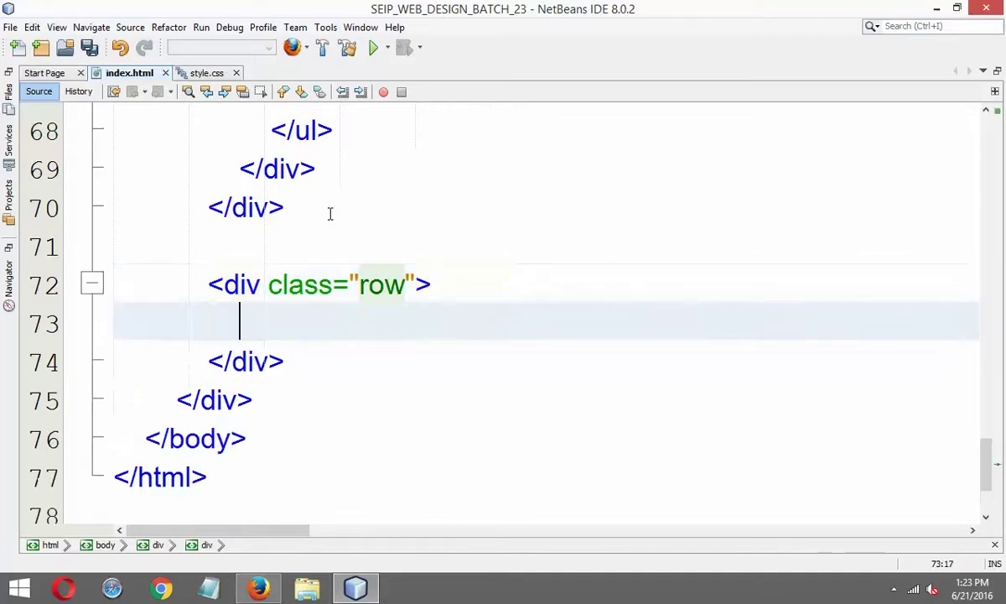
Add four empty divs with class "col-3" inside the new row div.
text(<div>)
key(Left)
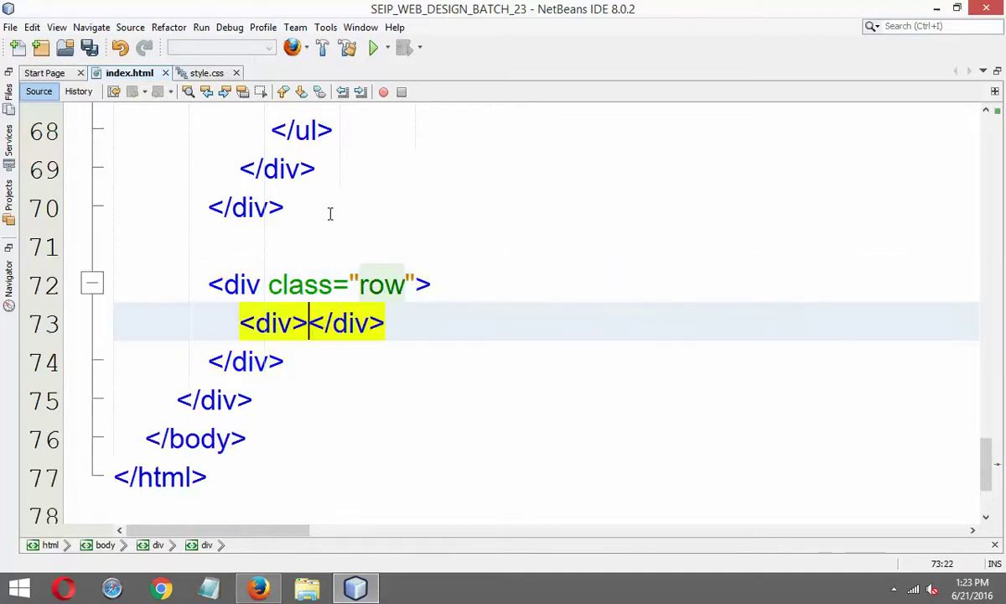
text(class)
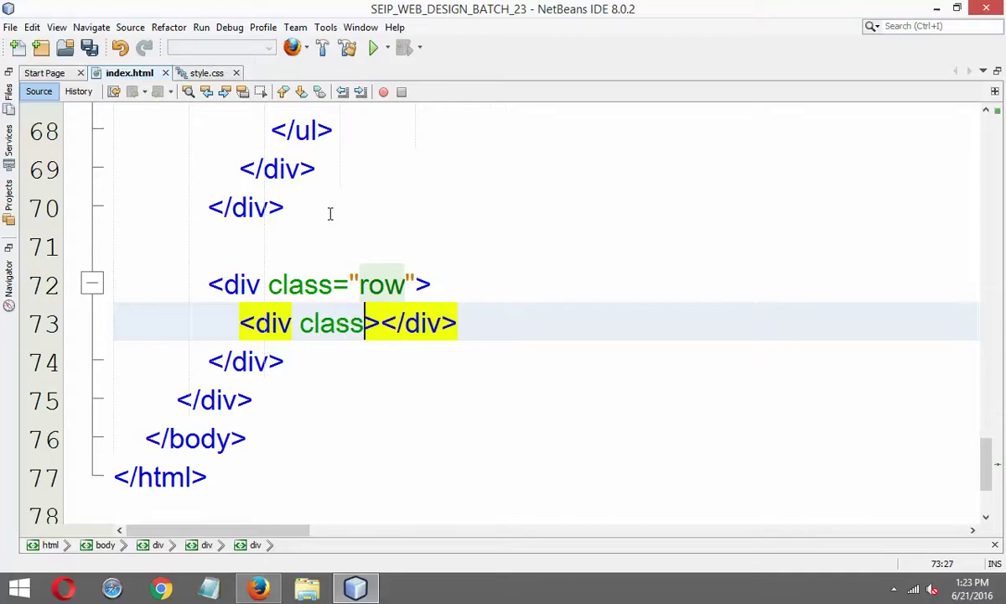
text(=)
scroll(270, 131, down, 1)
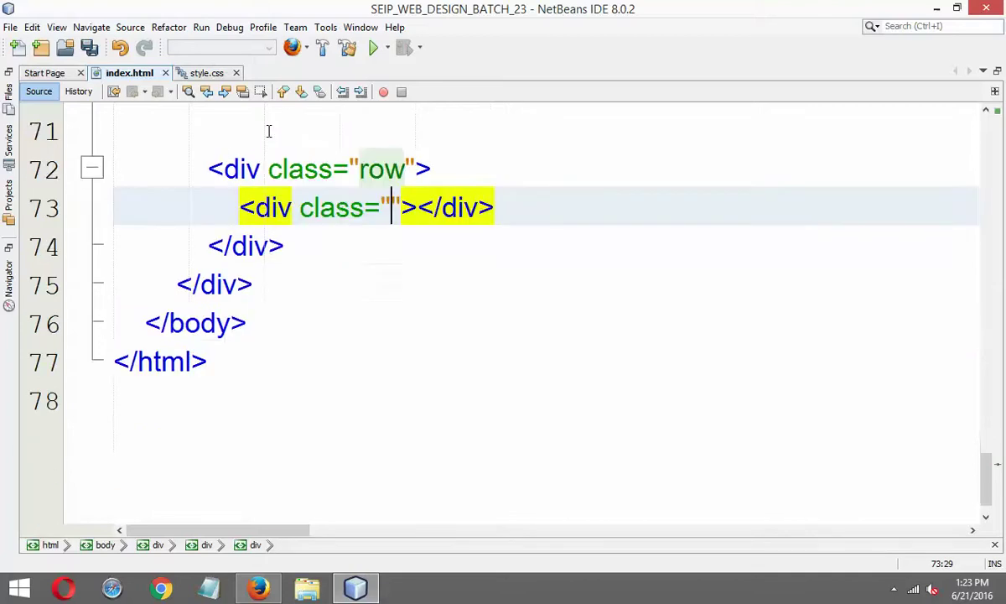
text(col-3)
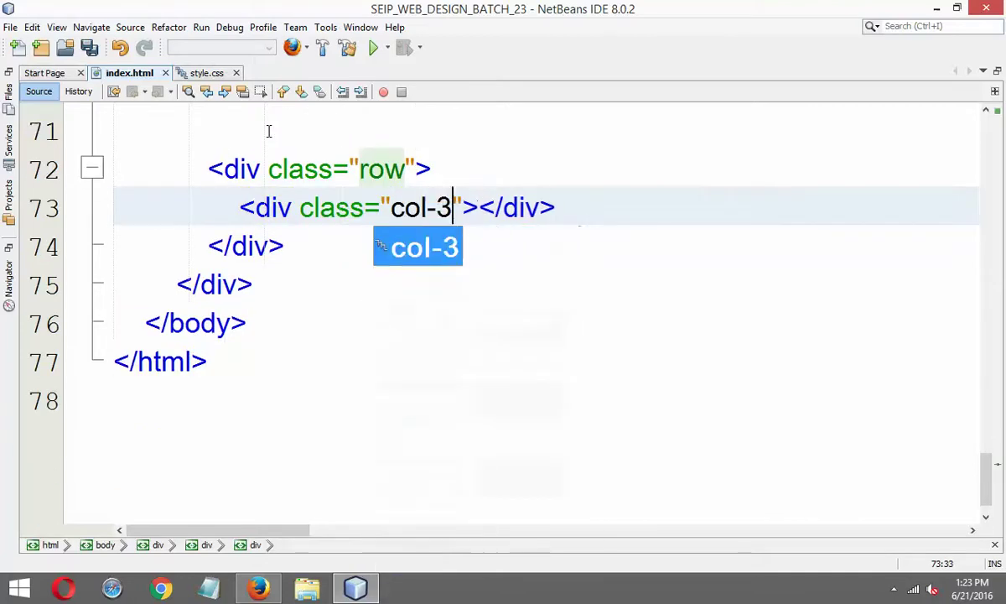
key(ctrl+shift+Down)
key(ctrl+shift+Down)
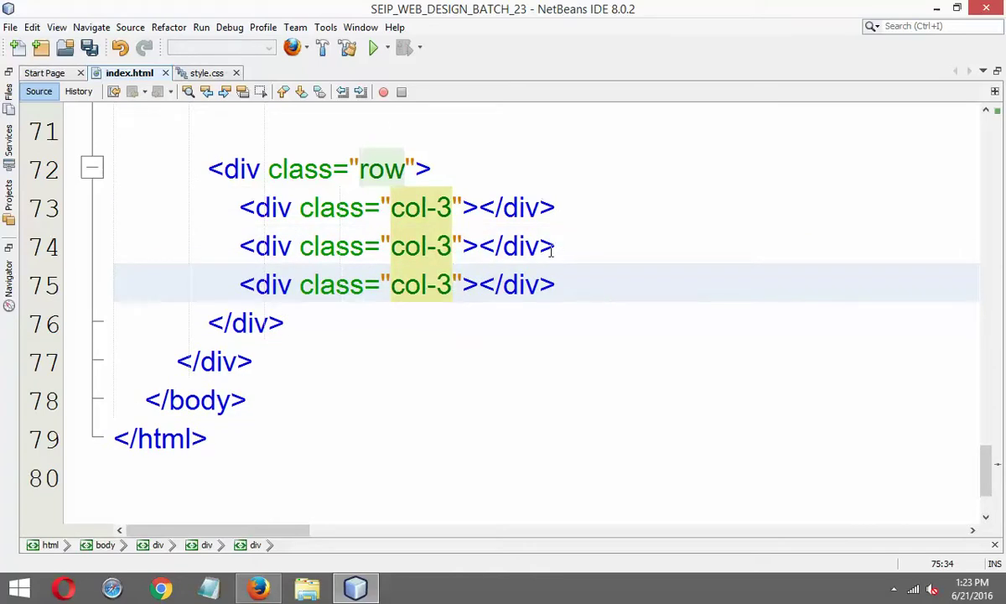
key(ctrl+shift+Down)
Add the class footer_top to the new row div and save index.html.
click(407, 168)
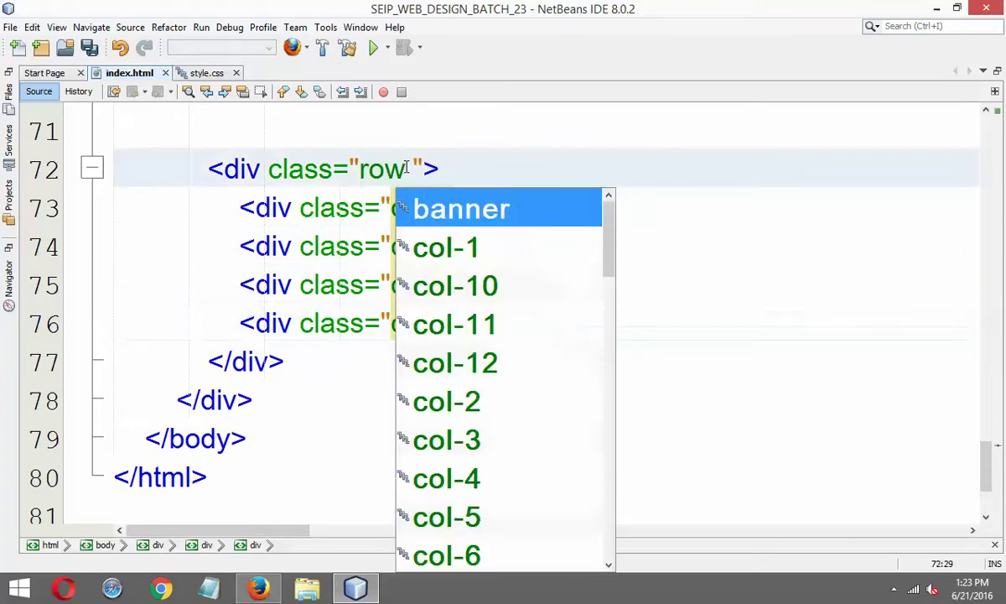
text(footer_)
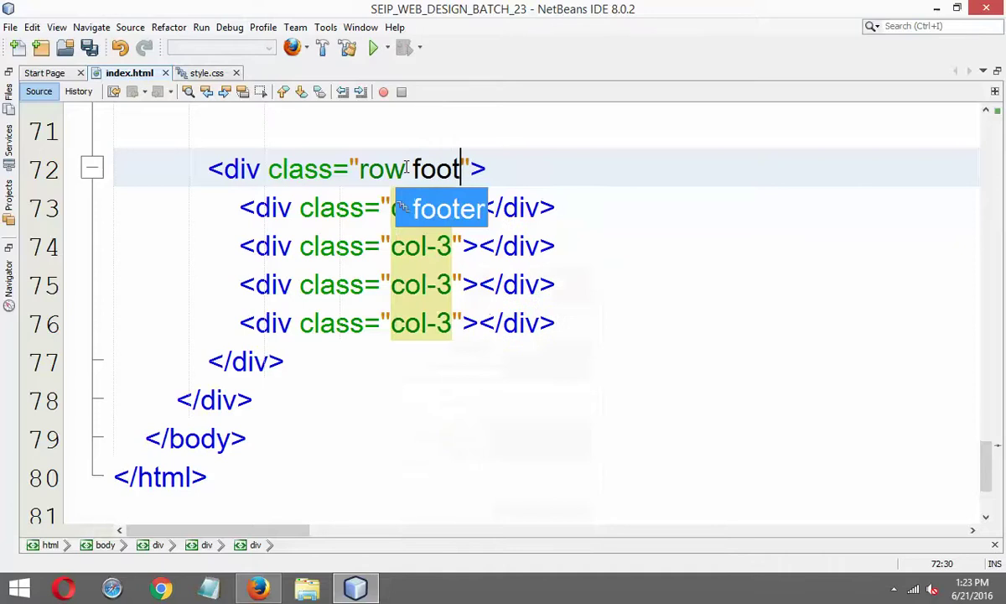
text(top)
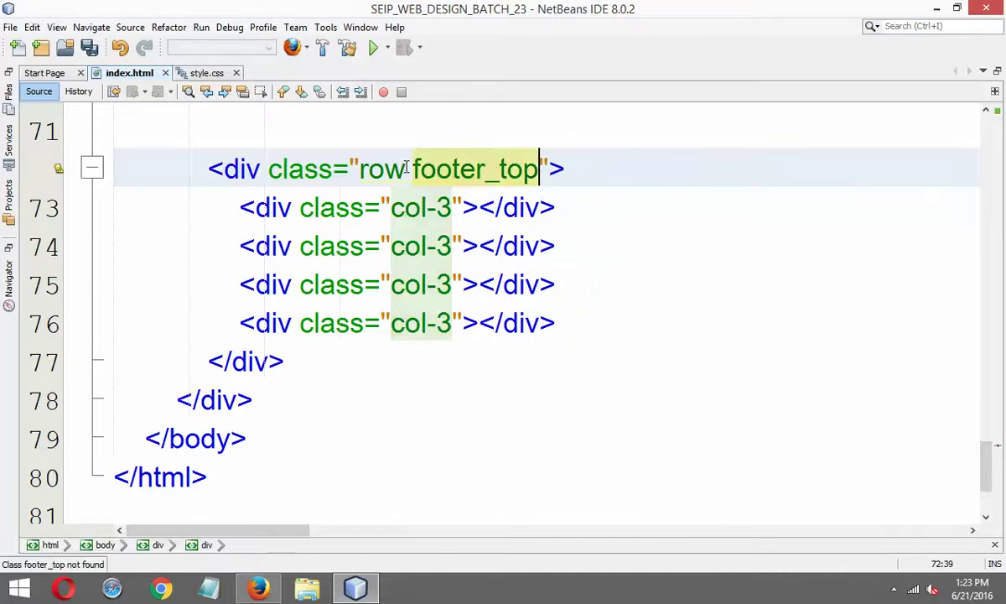
key(ctrl+s)
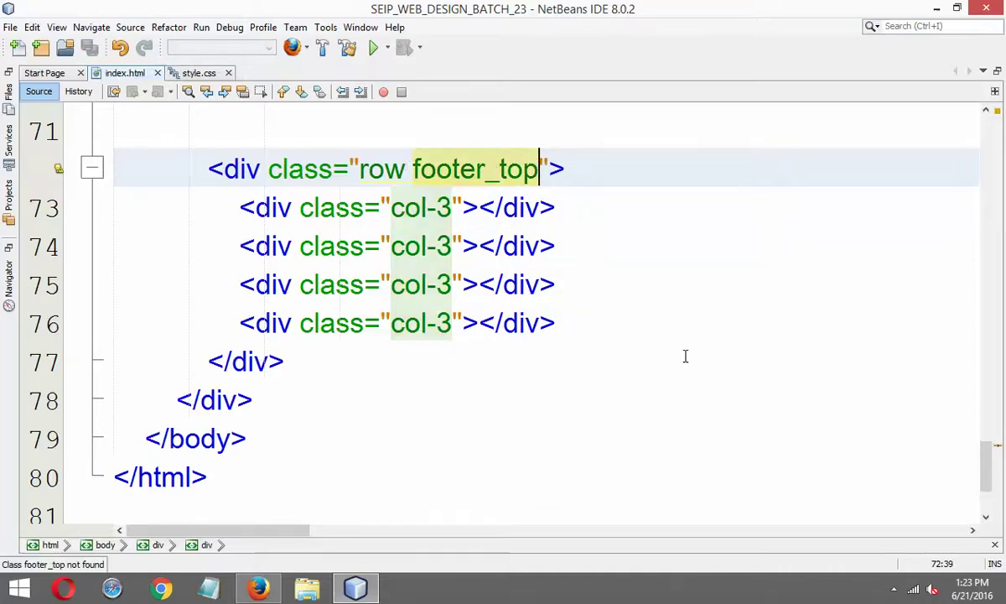
Insert an img tag with src="img/" inside the first col-3 div of the footer row and minimize NetBeans.
click(485, 207)
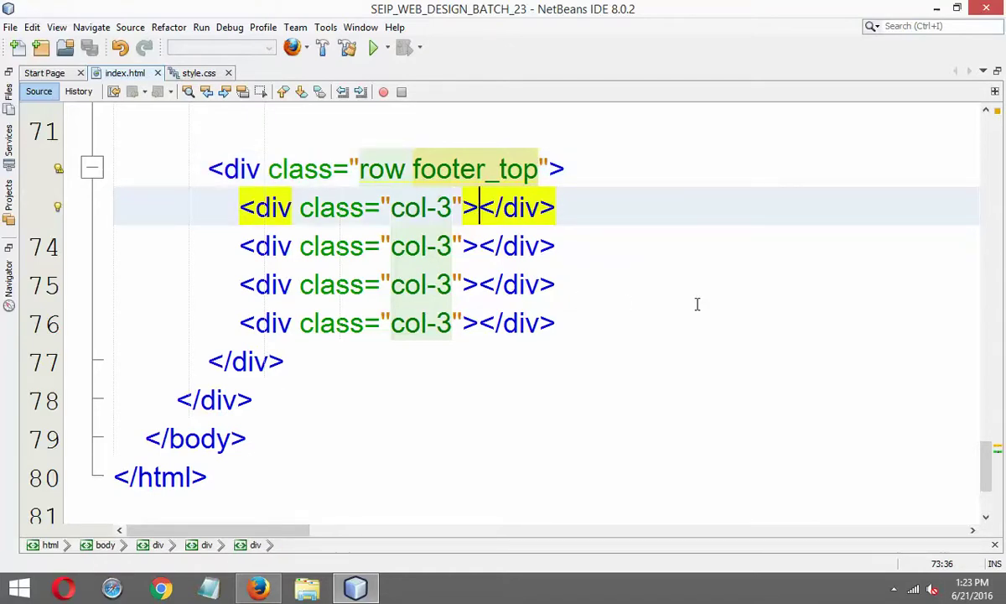
key(Return)
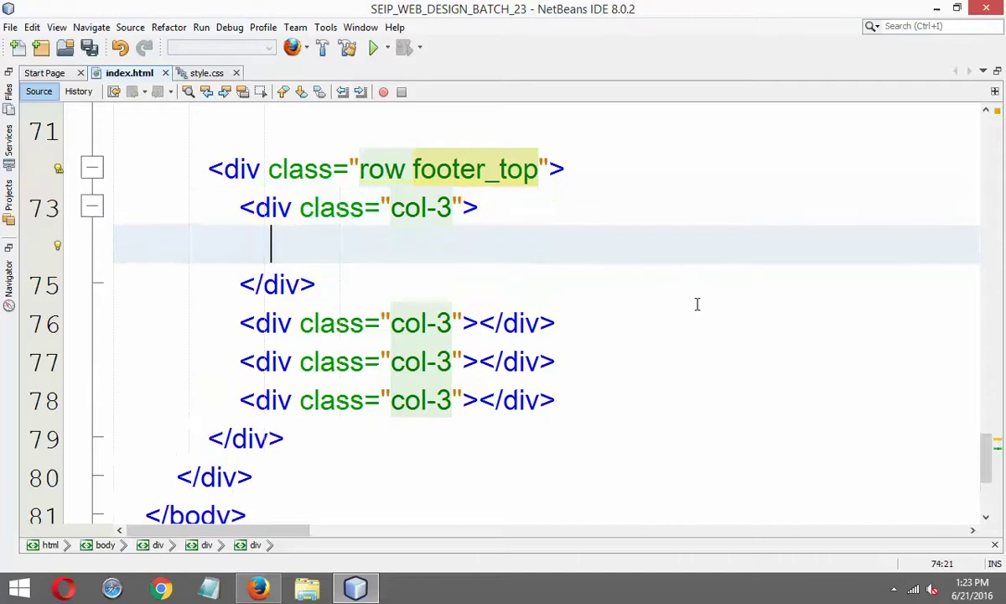
text(<img>)
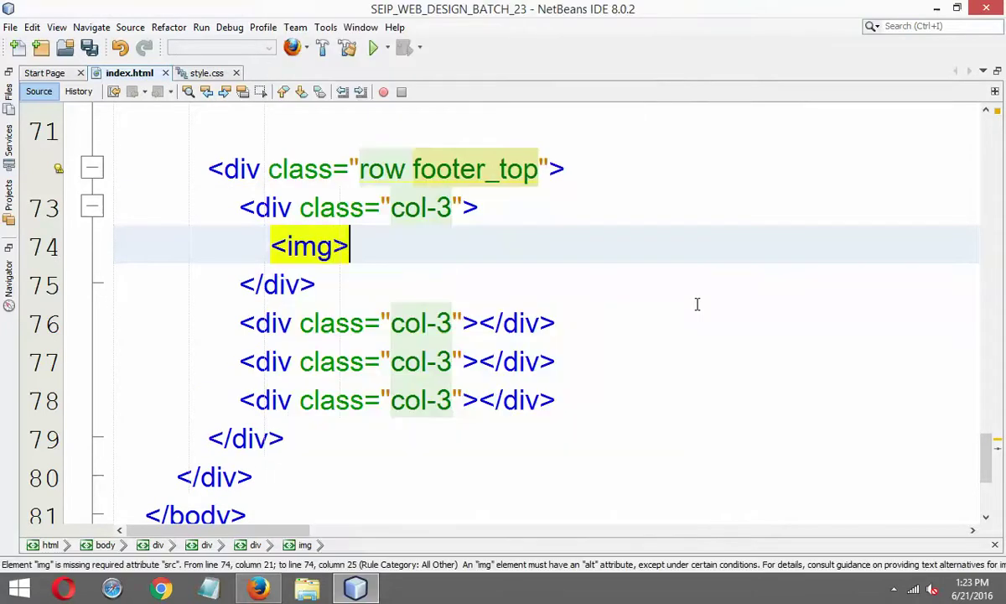
key(Left)
text(src)
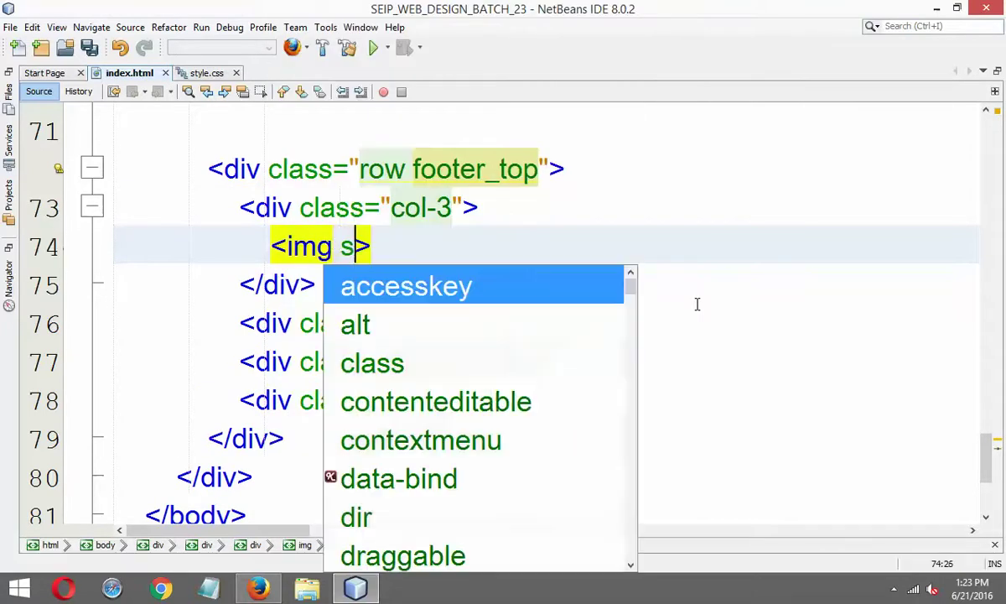
key(Return)
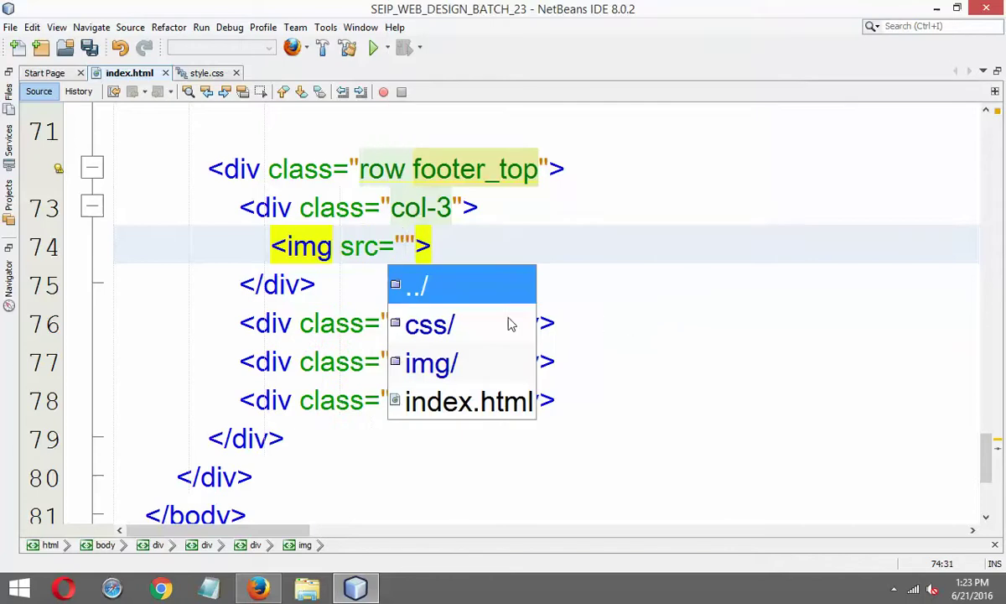
double_click(451, 376)
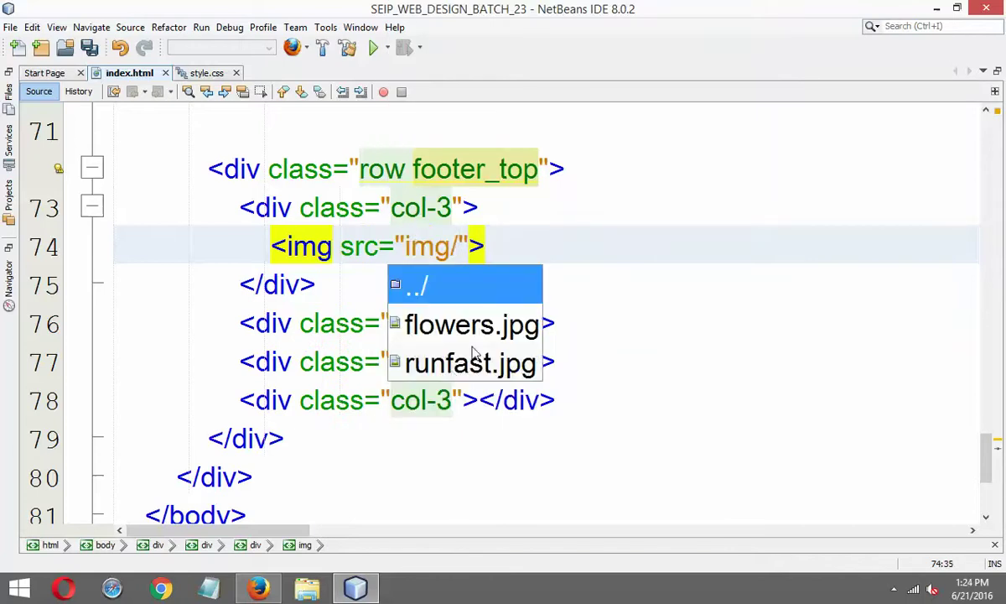
click(638, 290)
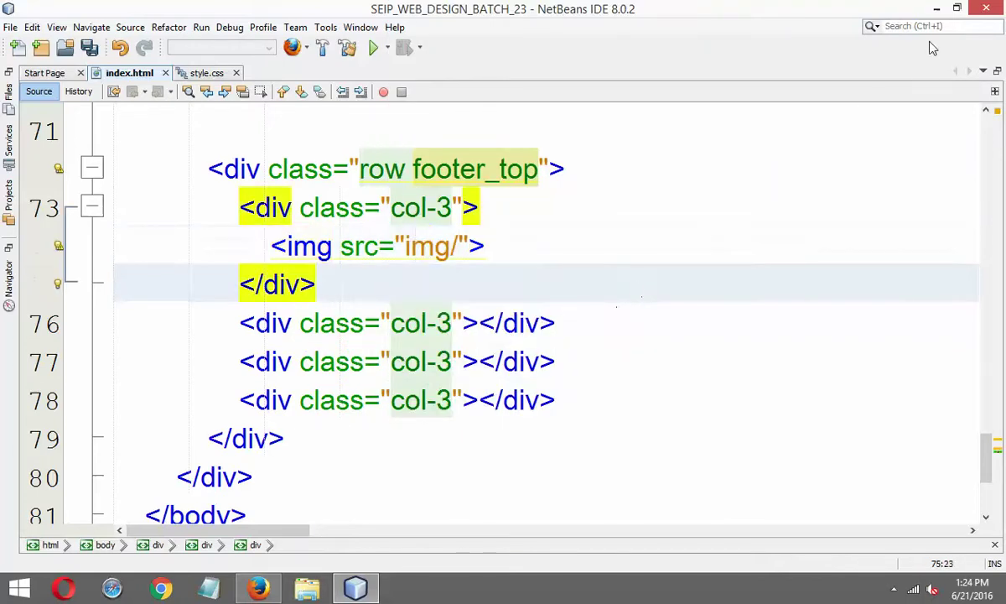
click(937, 8)
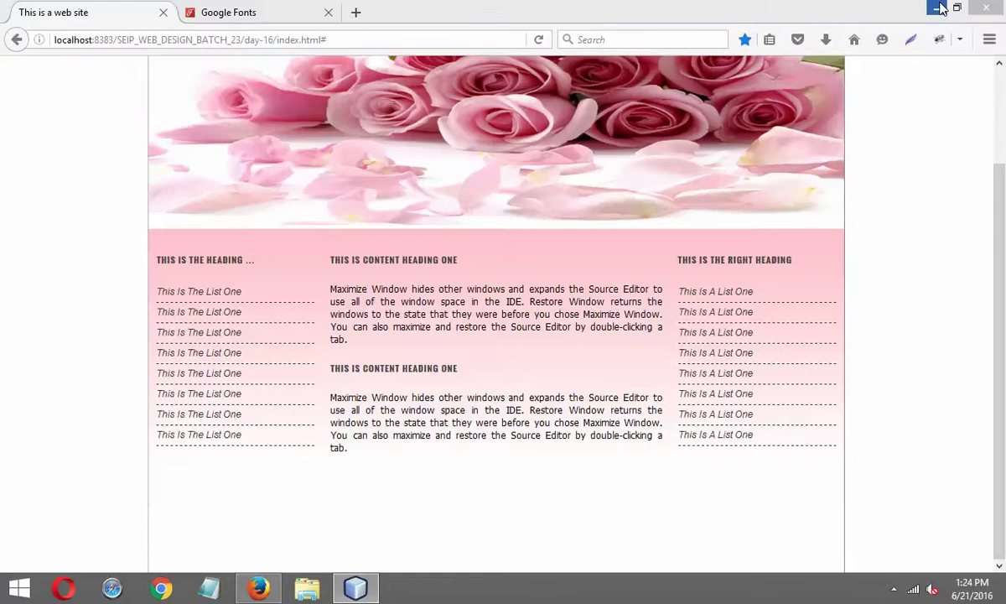
Minimize Firefox and copy the image hqdefault.jpg from the desktop.
click(956, 7)
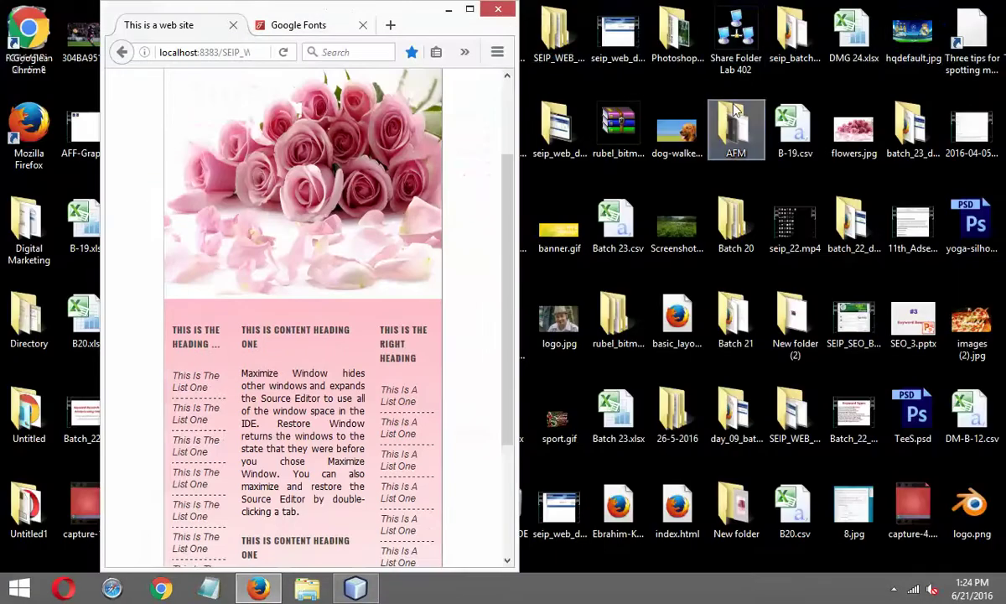
click(449, 9)
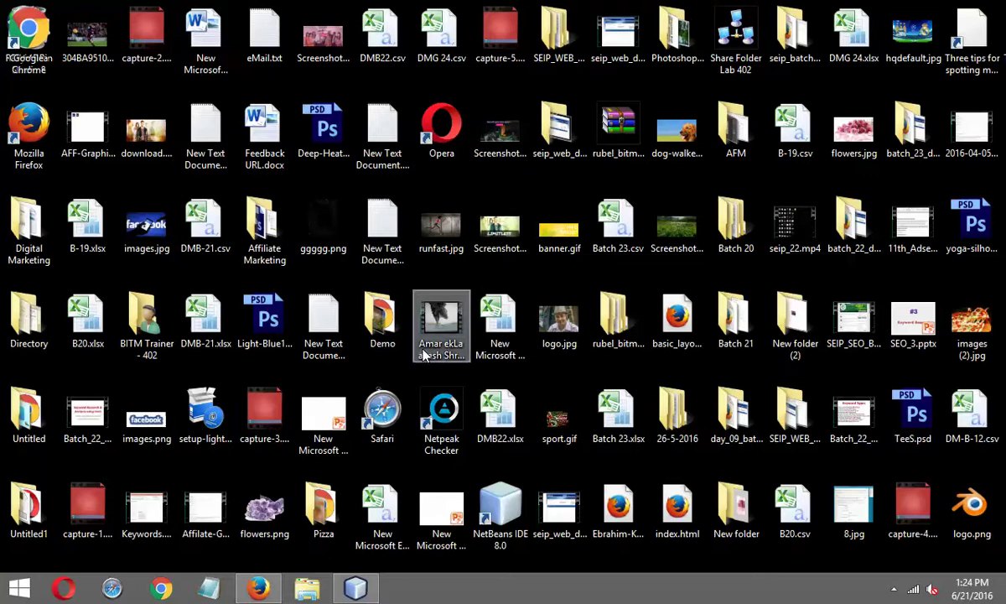
click(247, 535)
mouse_move(875, 151)
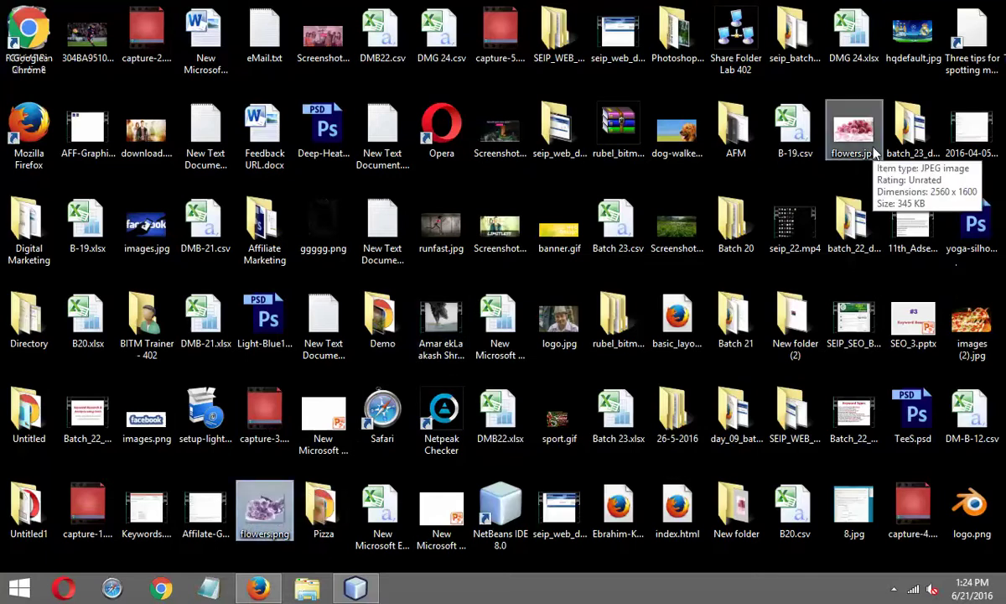
right_click(912, 41)
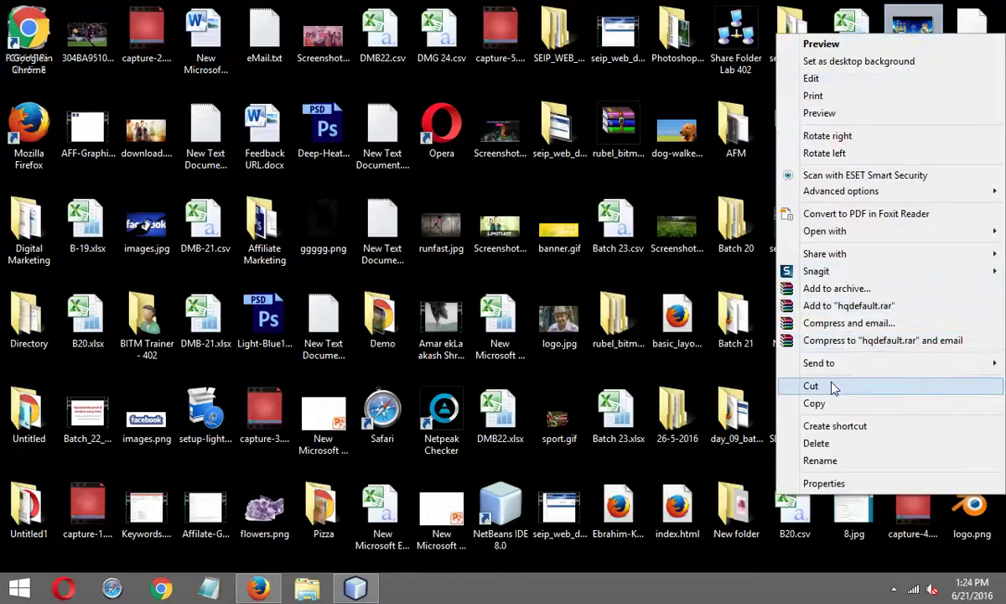
click(813, 403)
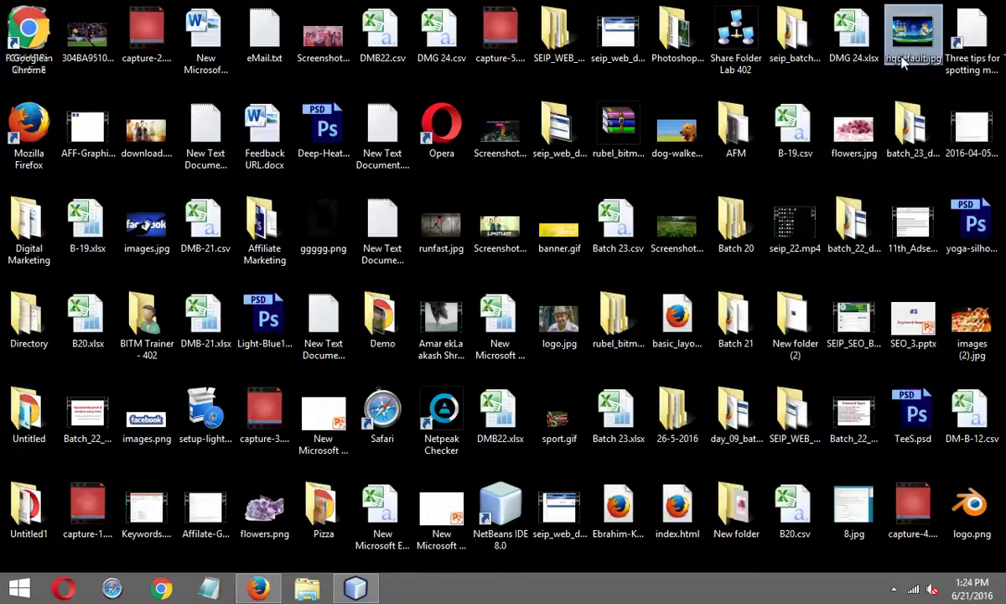
Switch to NetBeans and paste the copied image into the img folder of day-16.
click(355, 587)
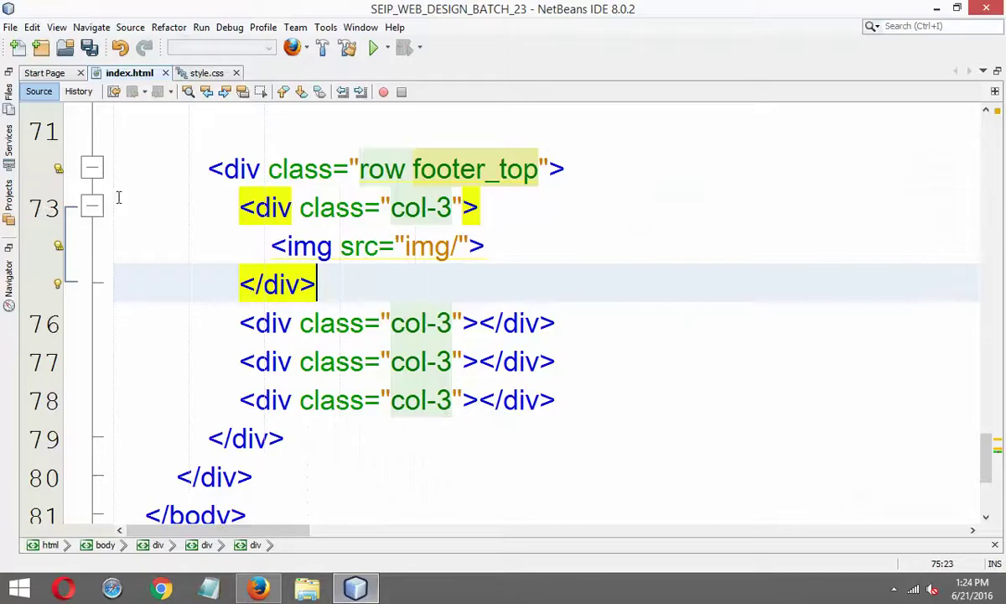
click(11, 193)
click(234, 74)
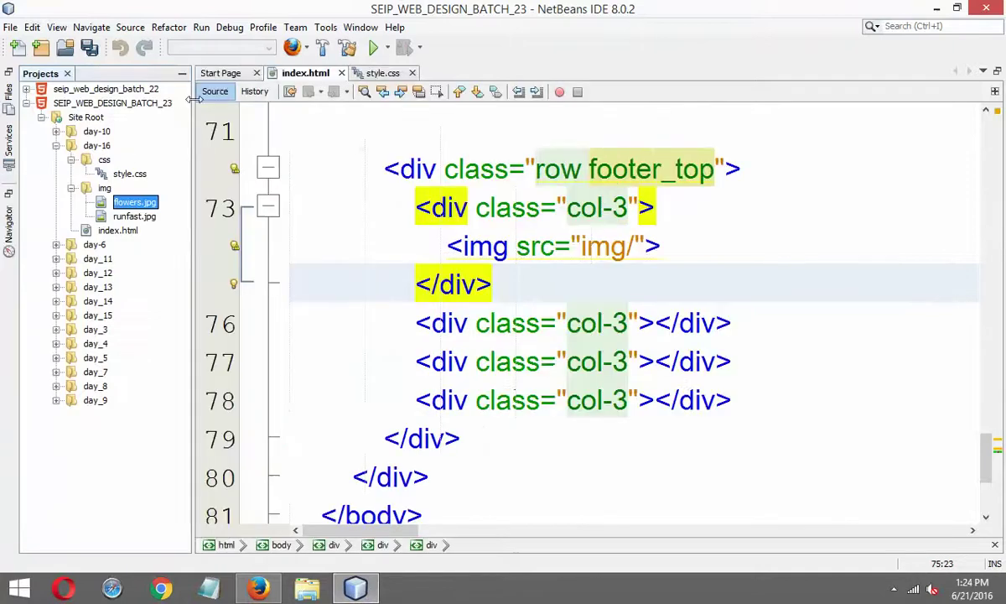
right_click(101, 189)
click(126, 261)
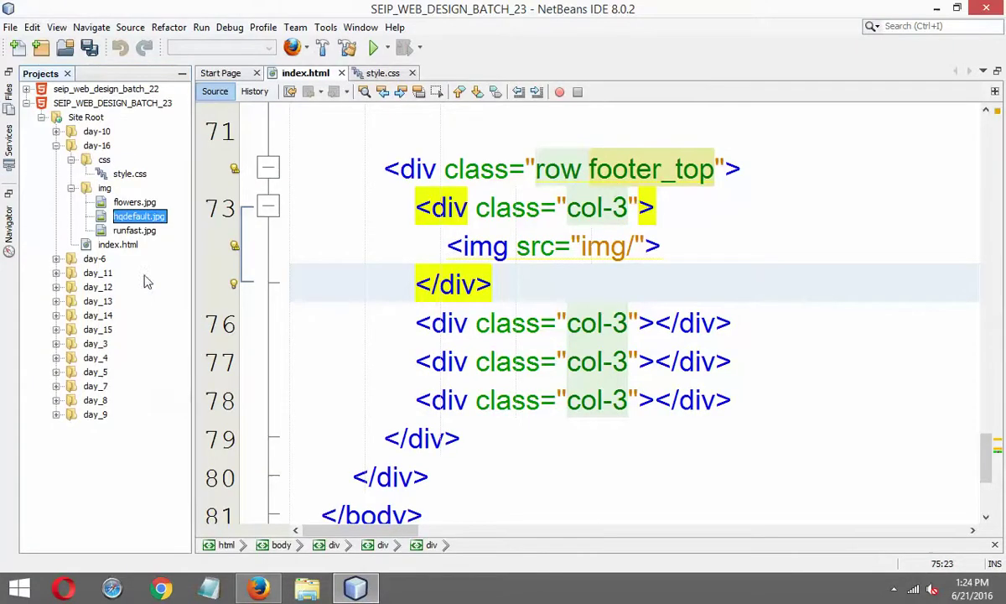
Complete the img source in the first col-3 div of the footer row as img/hqdefault.jpg.
click(636, 245)
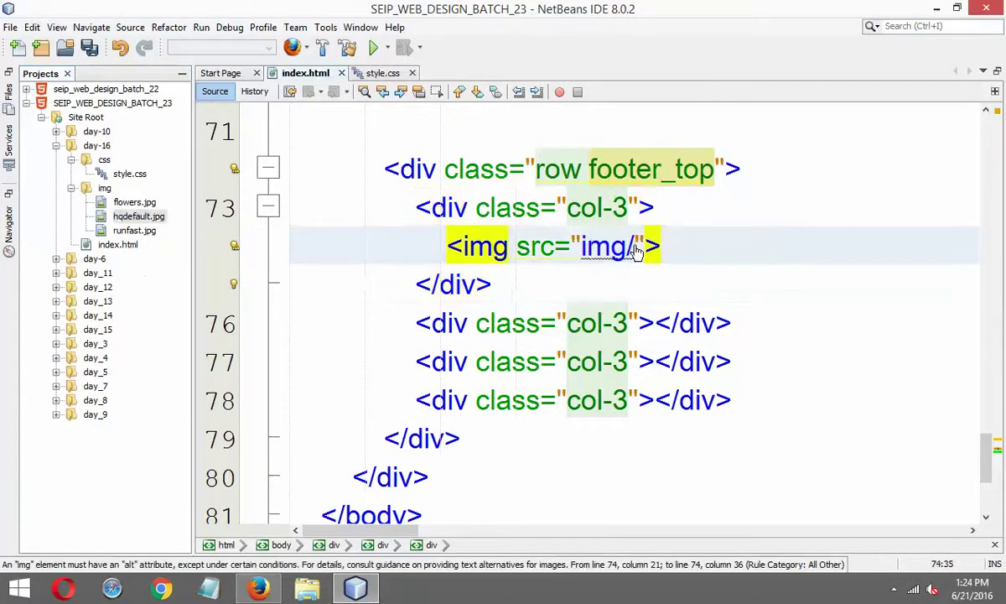
key(ctrl+space)
key(Down)
key(Down)
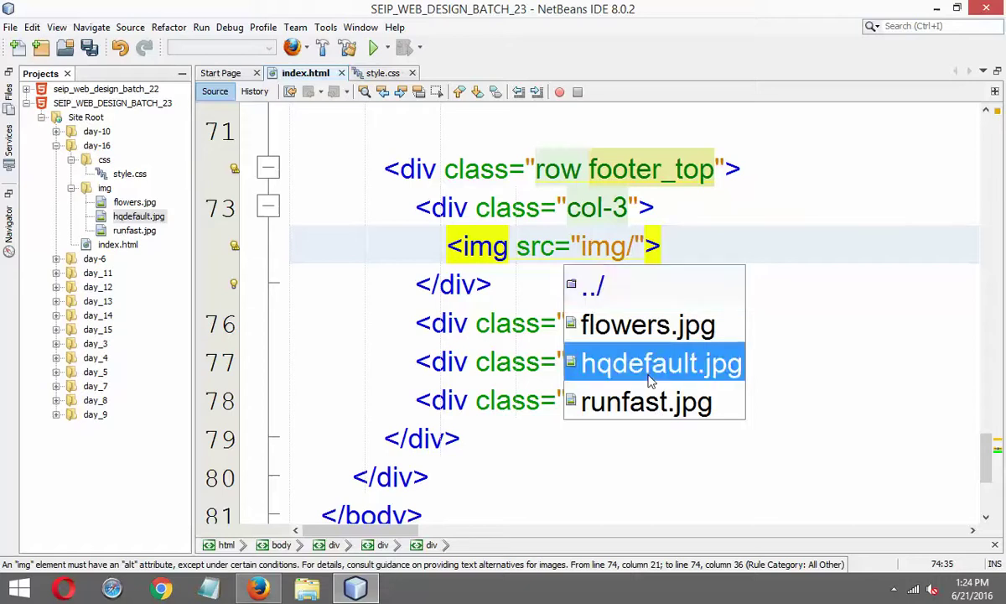
key(Return)
Copy the hqdefault.jpg img tag into the other three col-3 divs of the footer_top row and save index.html.
drag(447, 246, 844, 247)
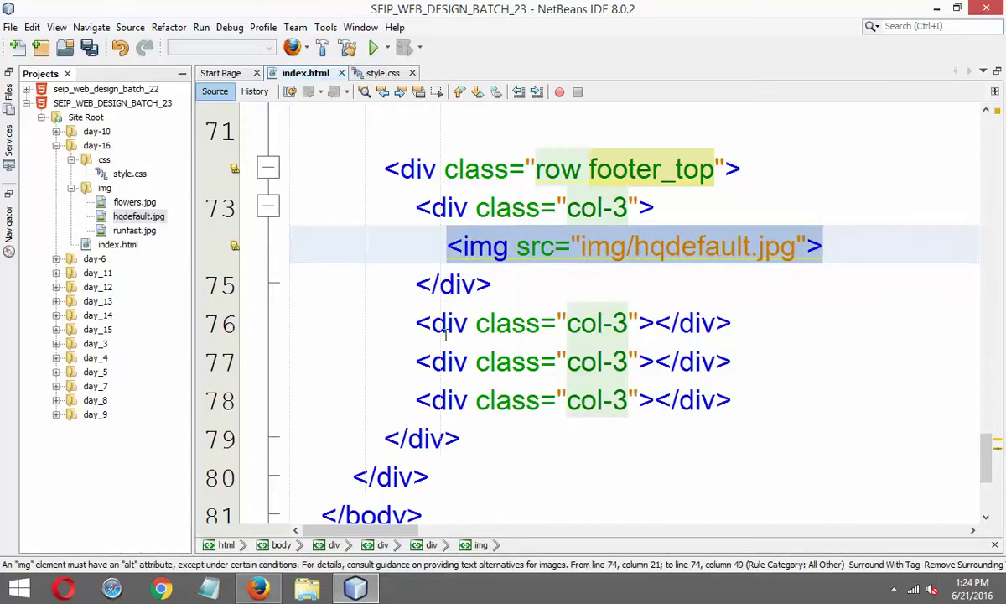
click(653, 329)
key(Return)
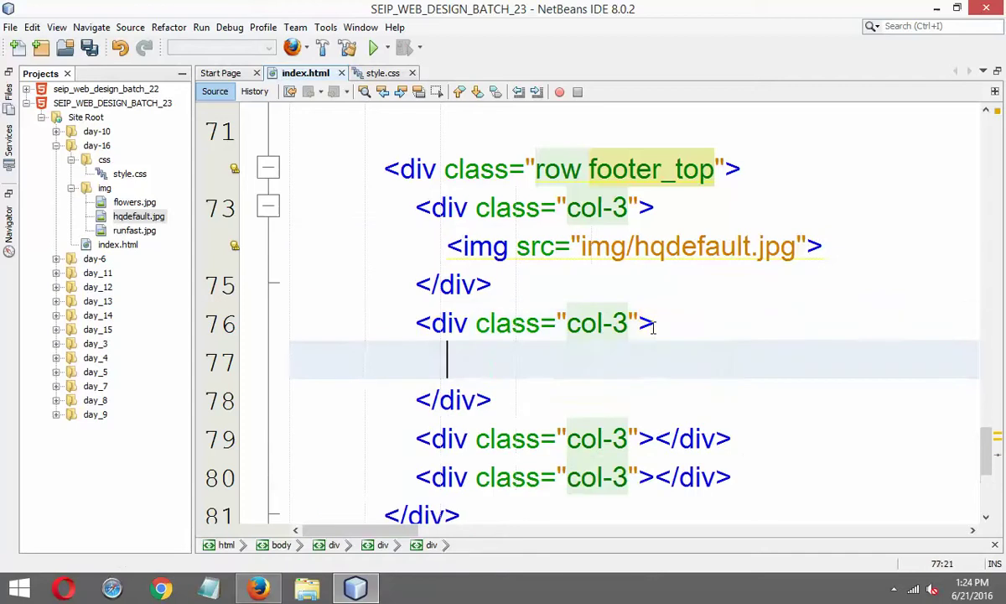
key(ctrl+v)
click(655, 439)
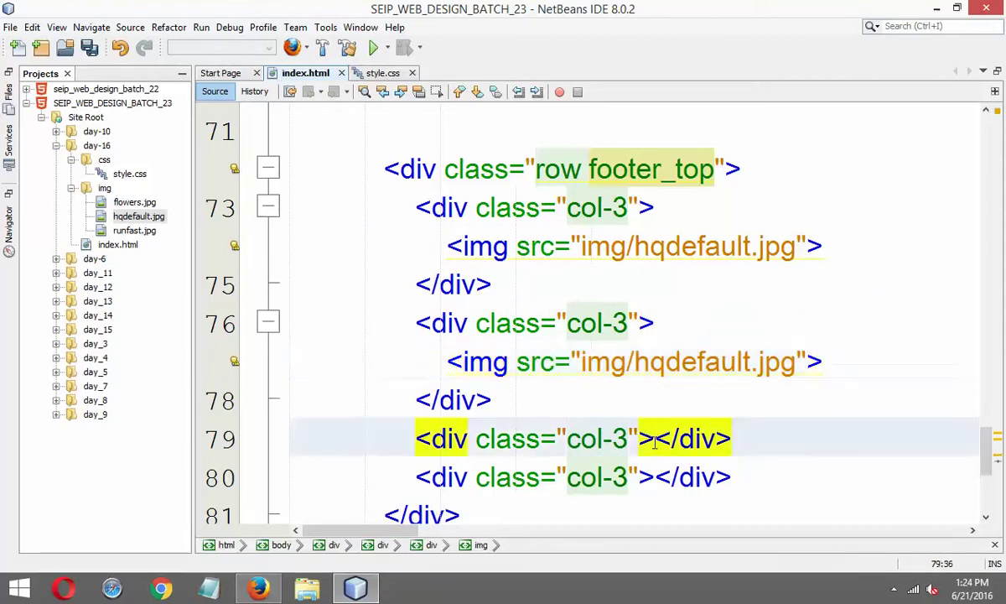
key(Return)
key(ctrl+v)
scroll(712, 372, down, 2)
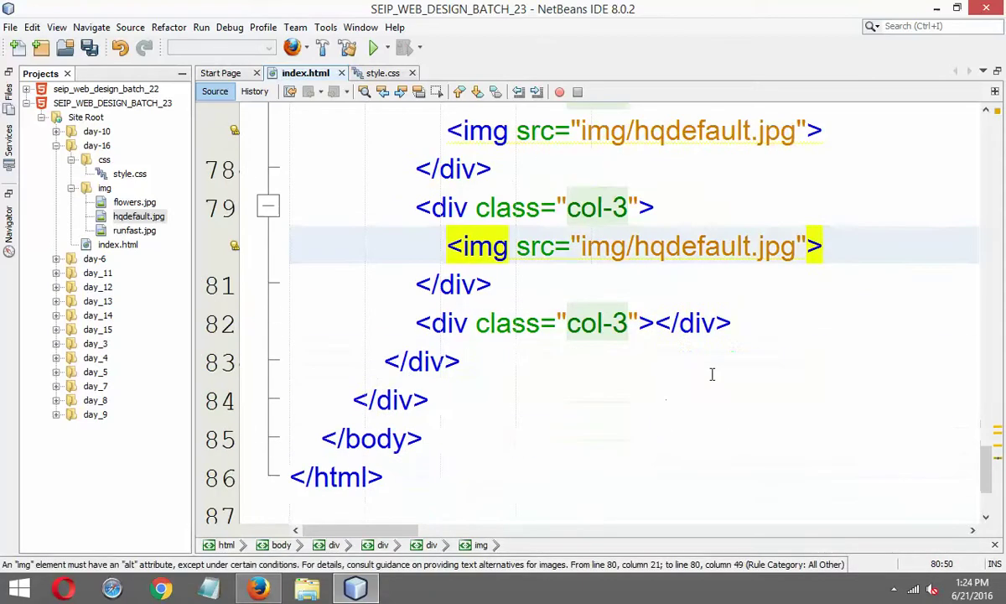
click(655, 323)
key(Return)
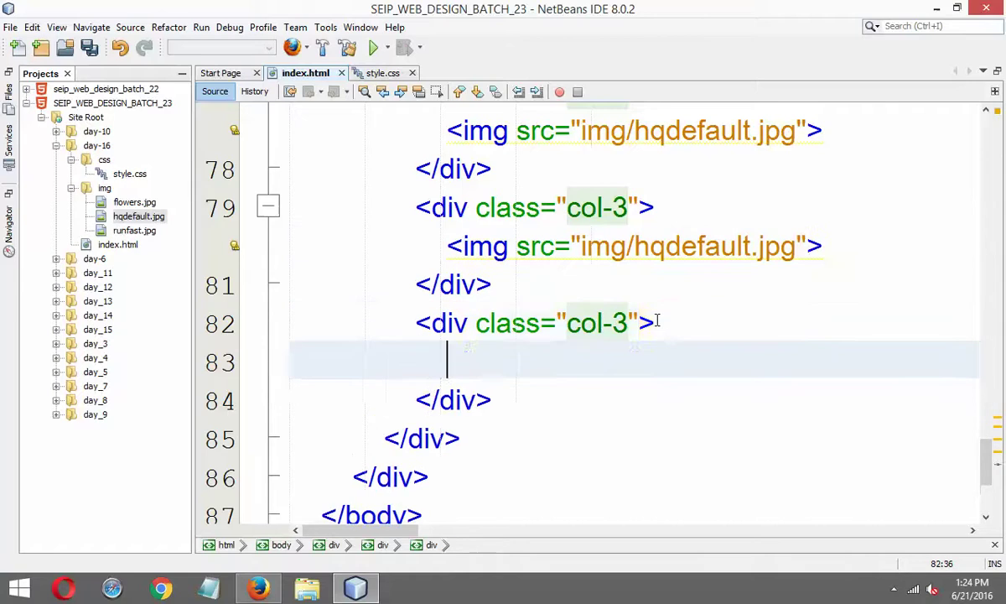
key(ctrl+v)
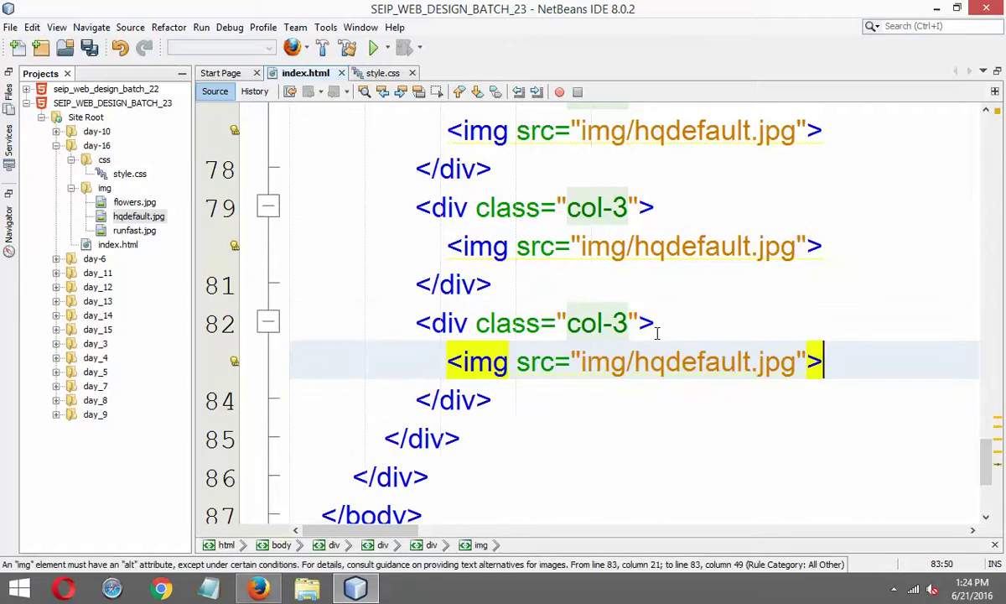
key(ctrl+s)
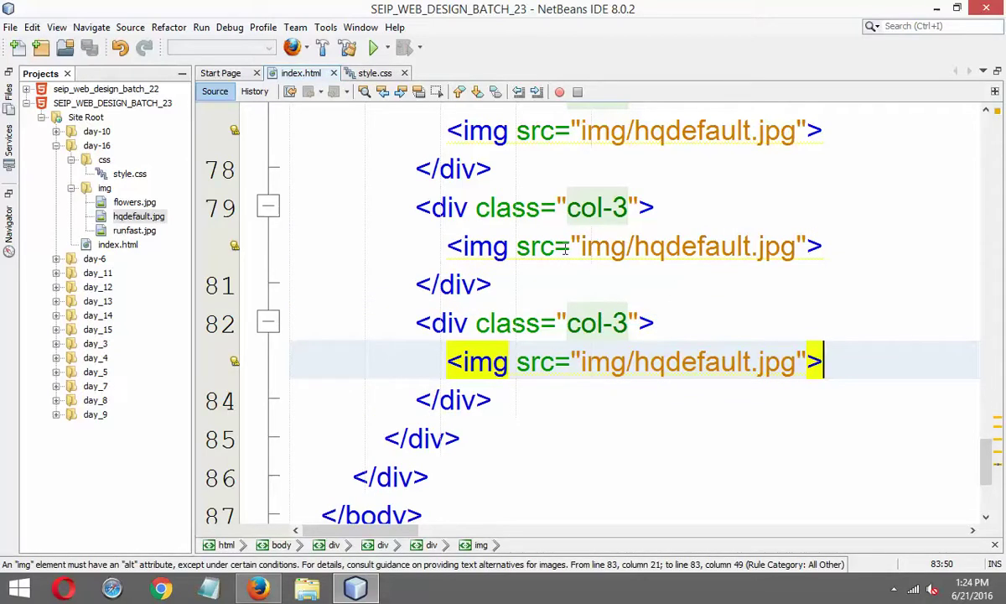
Add alt="img" to all four img tags in the footer_top row and save index.html.
mouse_move(235, 249)
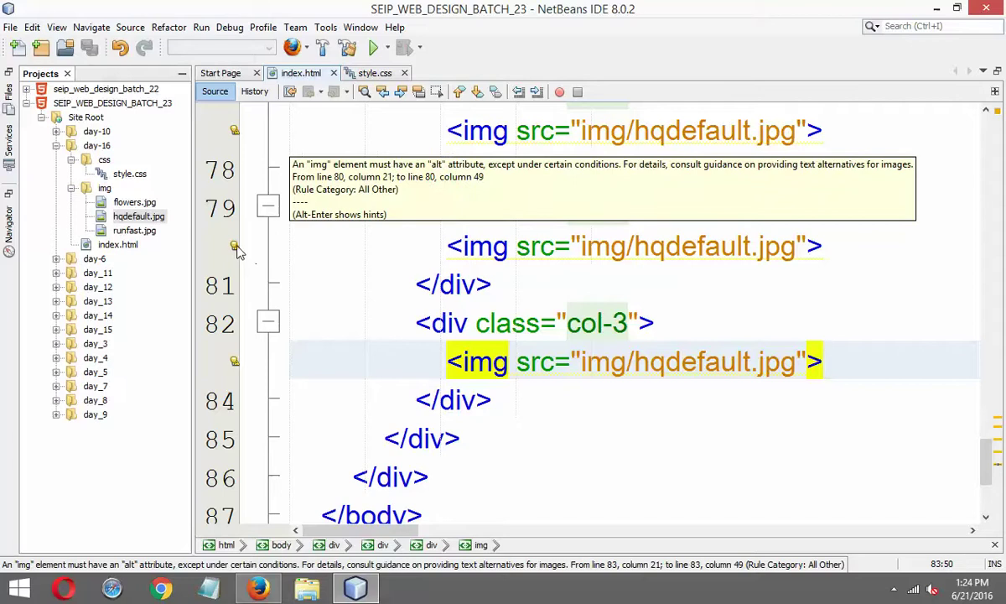
click(808, 246)
text(alt="")
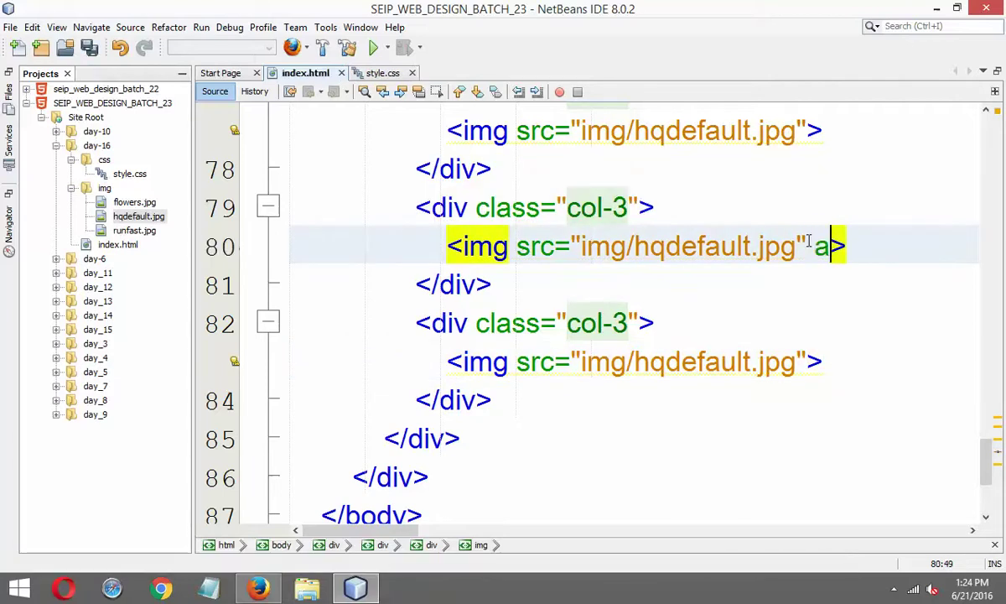
text(img)
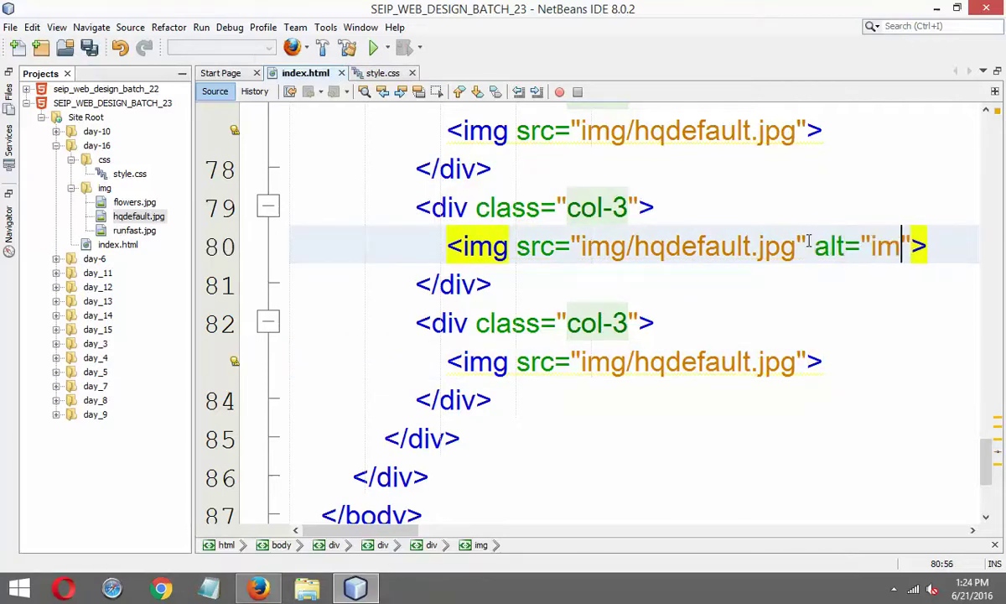
drag(929, 244, 815, 245)
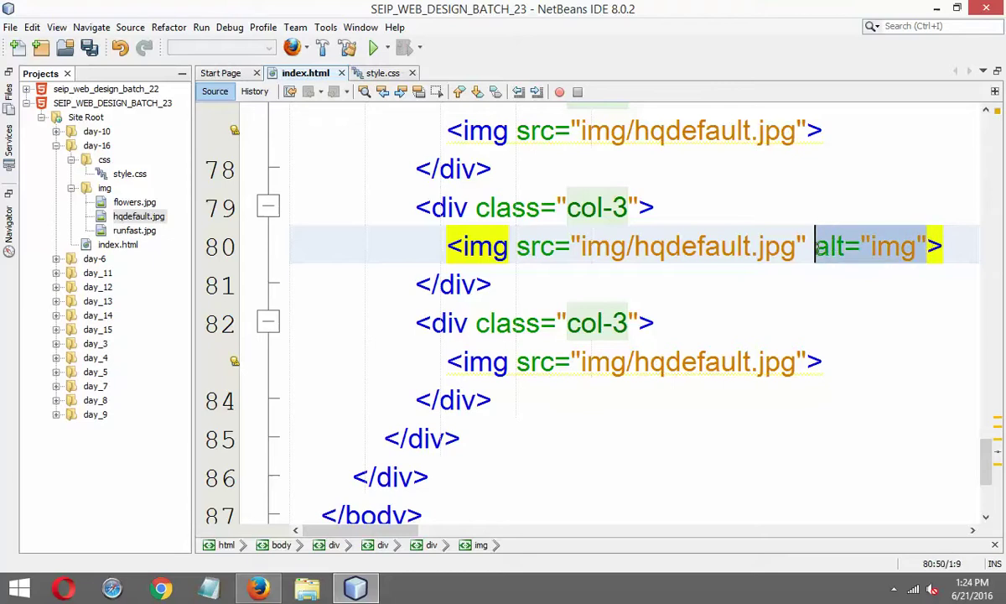
text(alt="img")
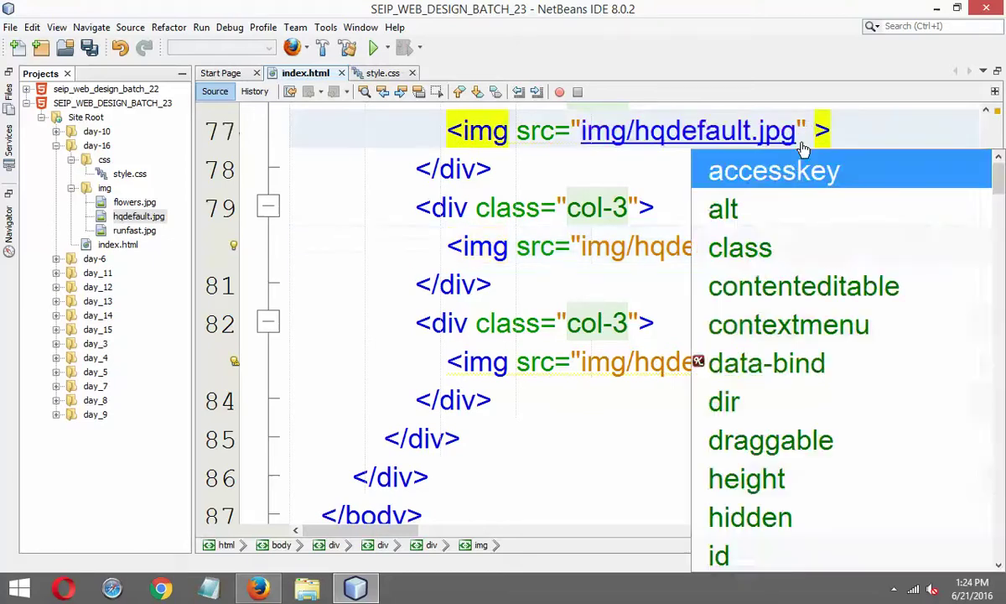
click(809, 348)
text(alt="img">)
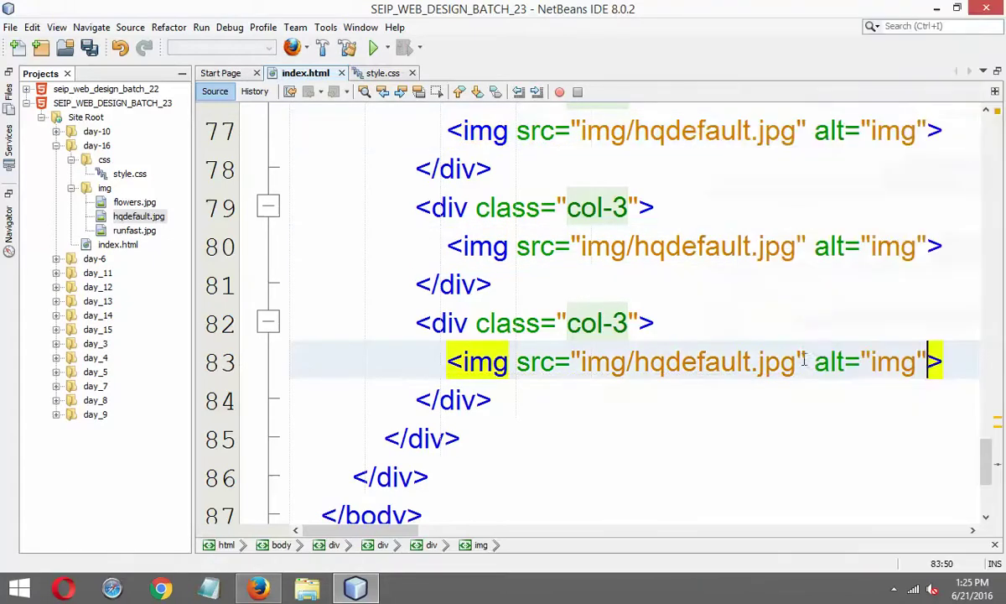
scroll(710, 401, up, 3)
click(800, 359)
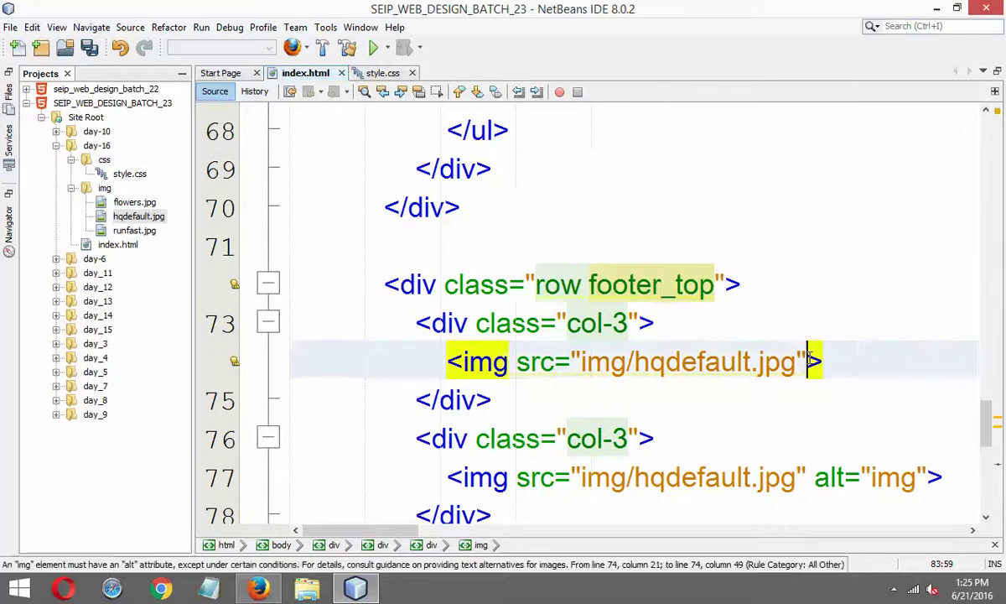
text(alt="img")
key(ctrl+s)
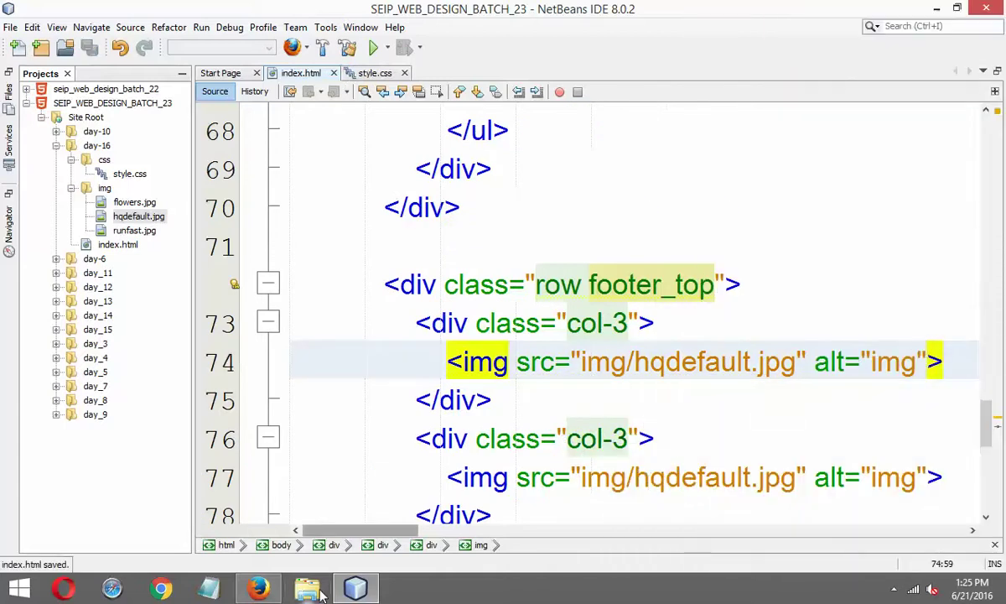
Switch to Firefox, maximize it, and reload the page to check the footer images below the content.
key(alt+Tab)
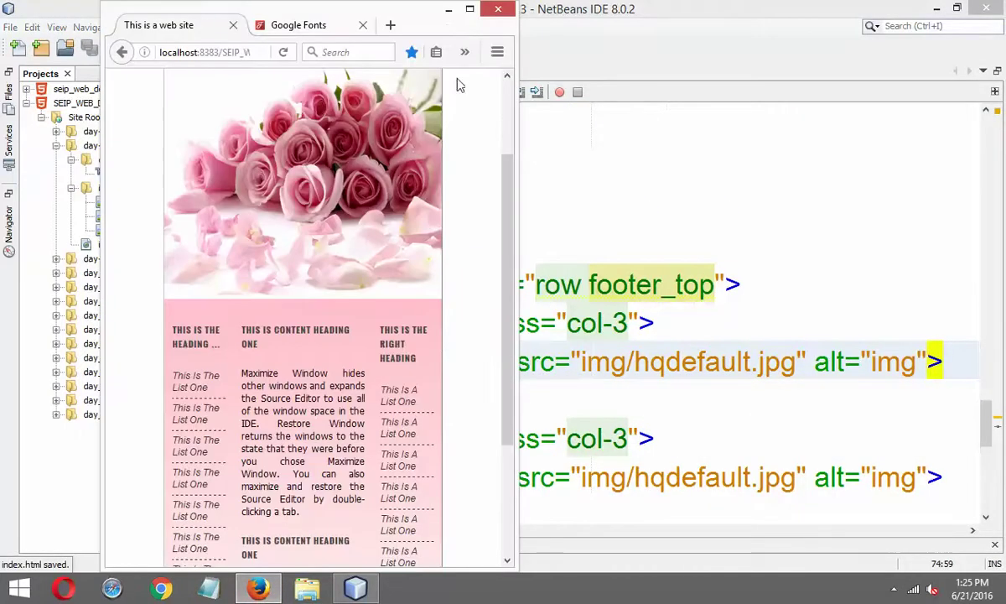
click(470, 9)
right_click(624, 267)
click(727, 280)
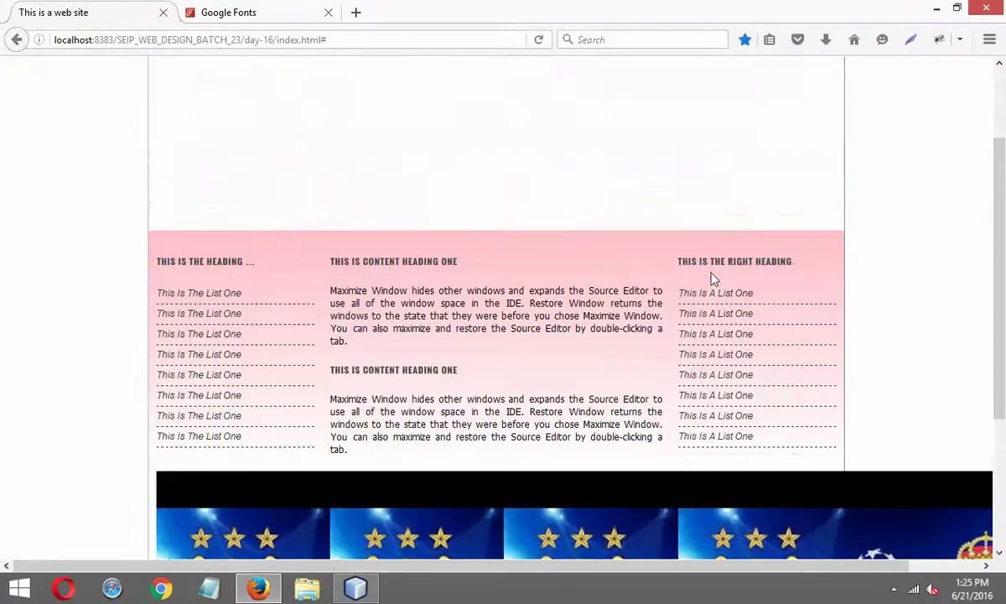
scroll(764, 436, down, 5)
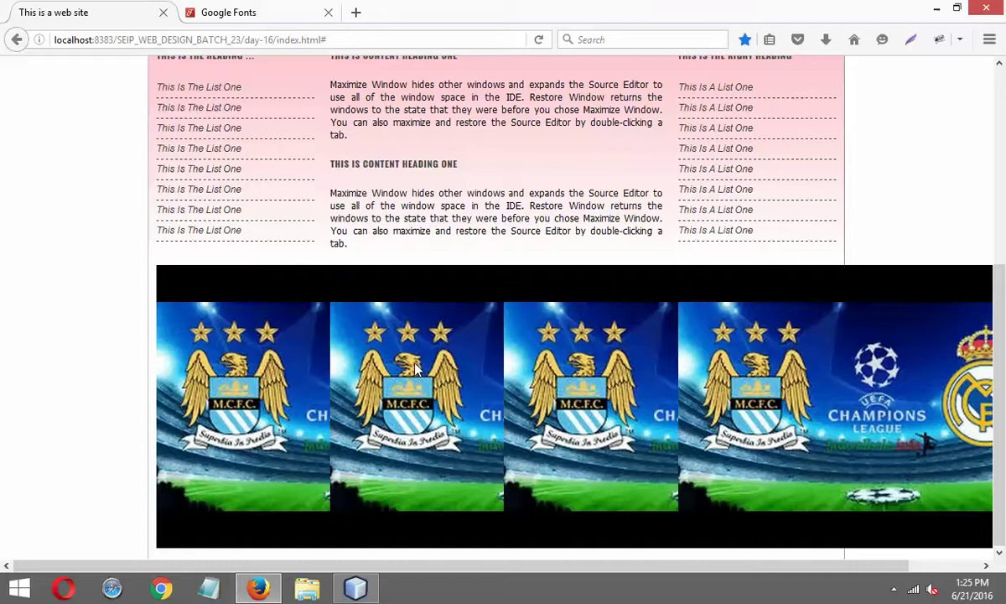
Switch to NetBeans and add empty .footer_top and .footer_top img rules at the end of style.css.
click(356, 588)
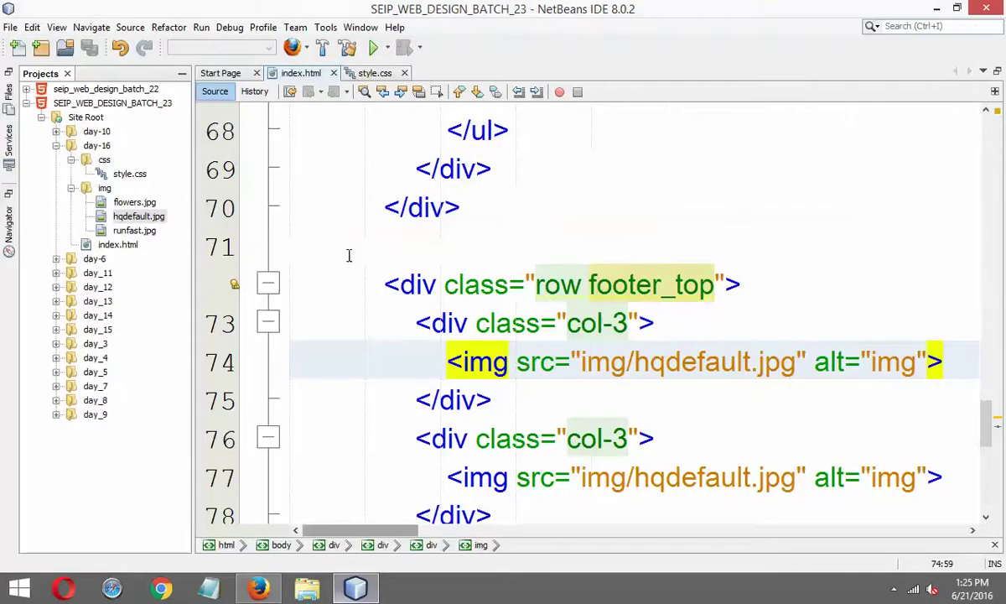
click(373, 73)
scroll(531, 371, down, 5)
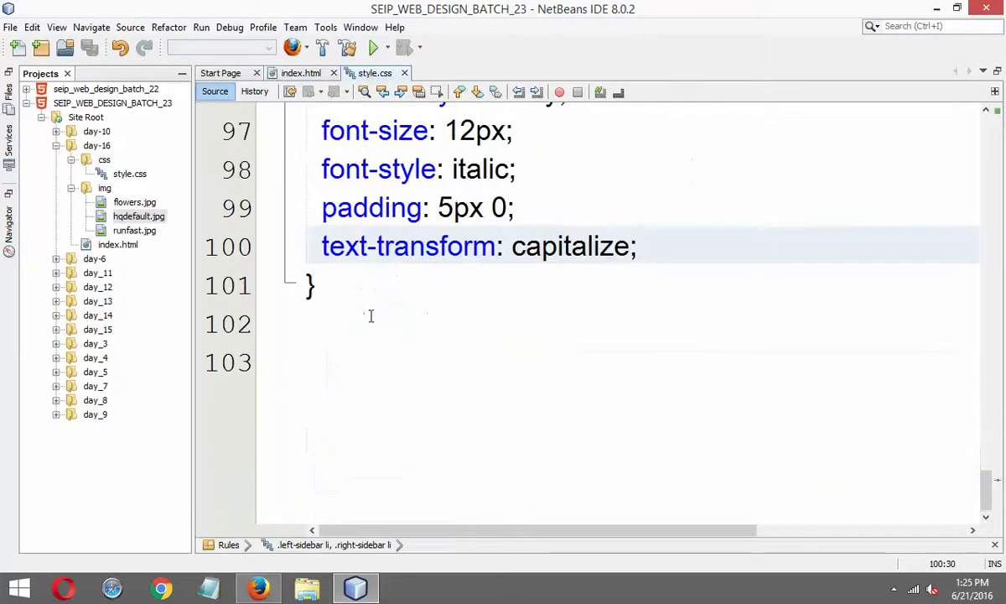
click(371, 314)
text(.foot)
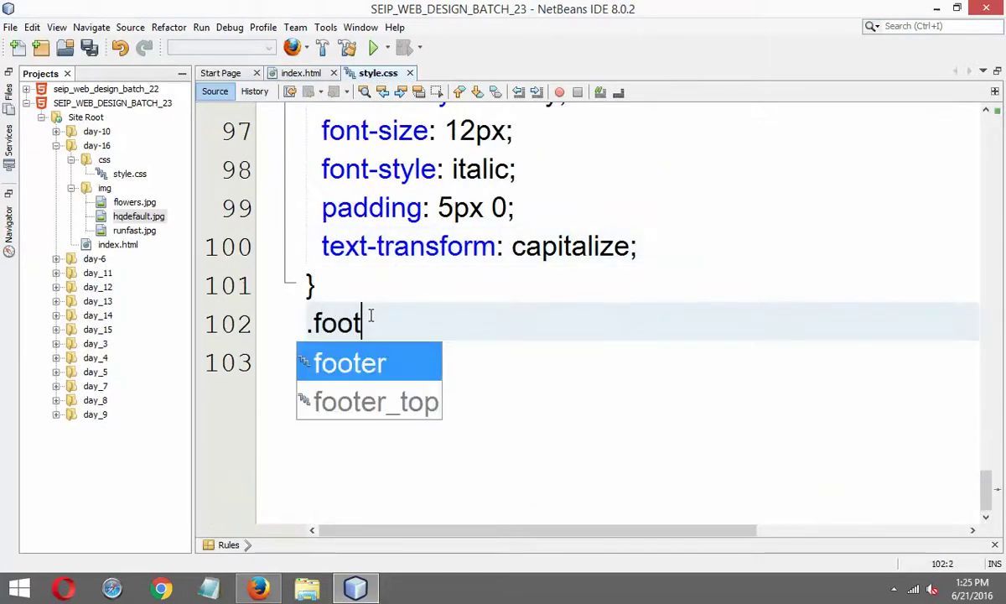
text(er_top)
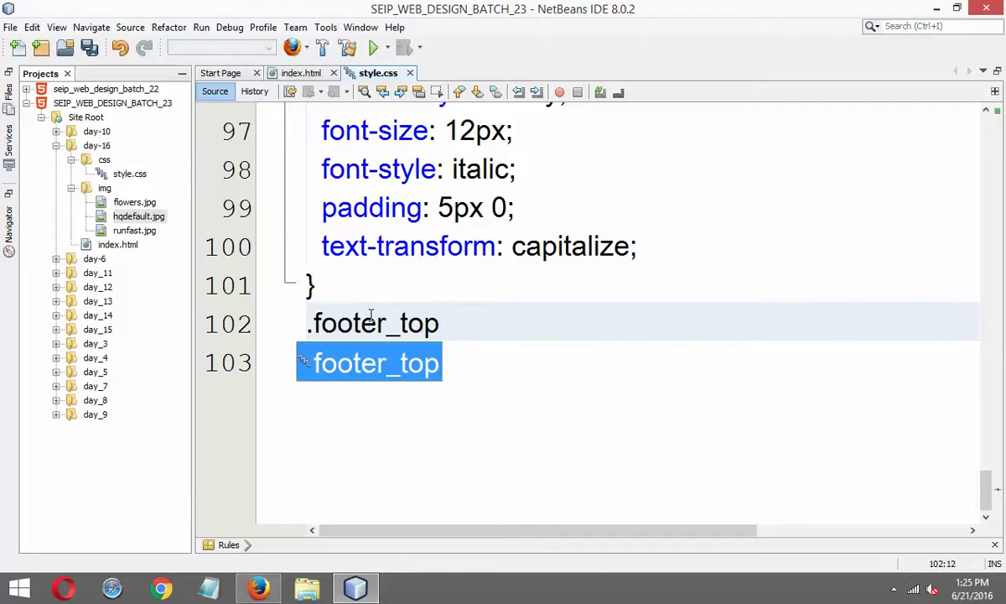
key(Escape)
text({)
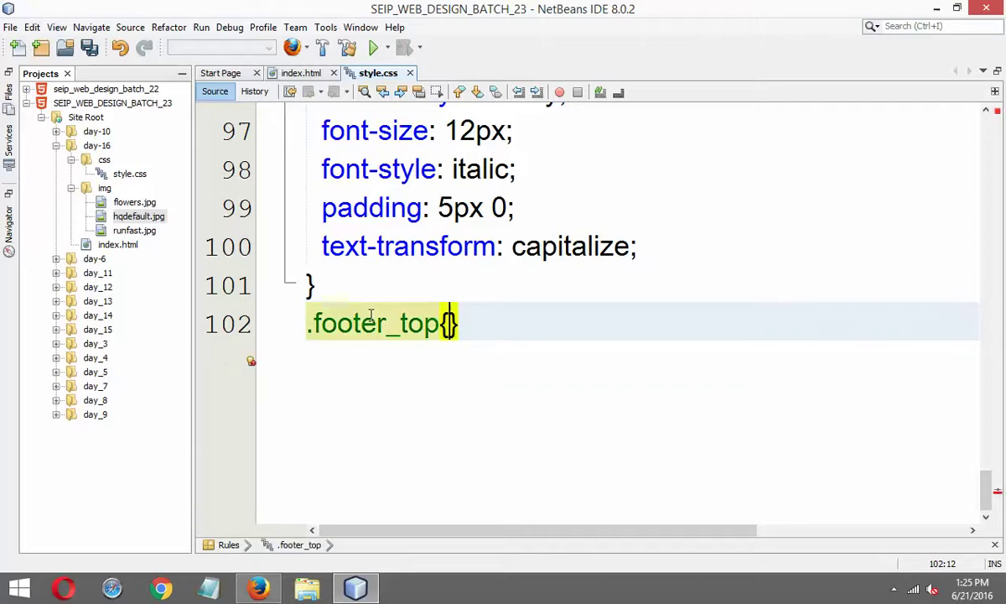
key(ctrl+shift+Down)
text(img{)
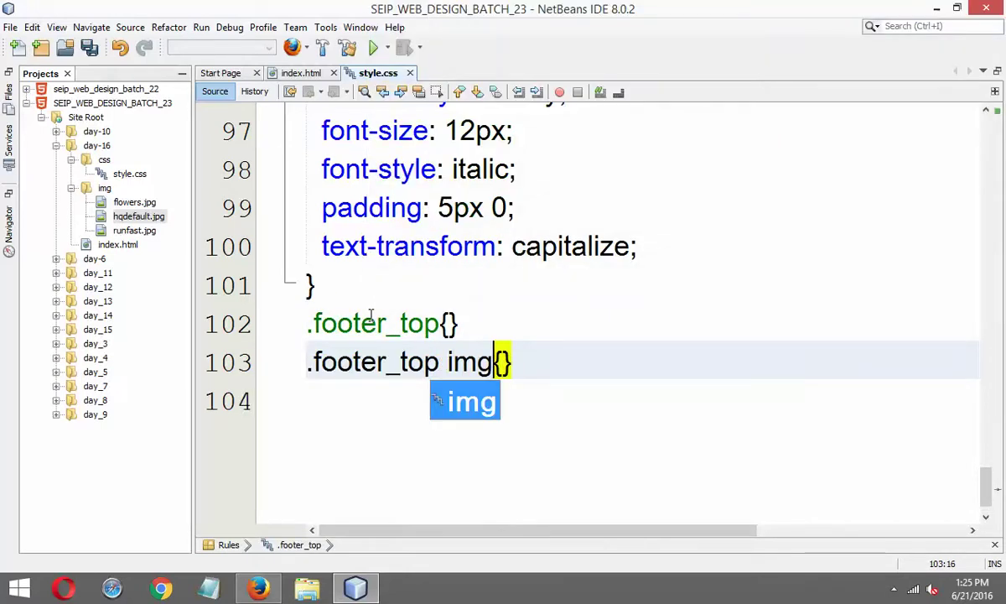
key(Escape)
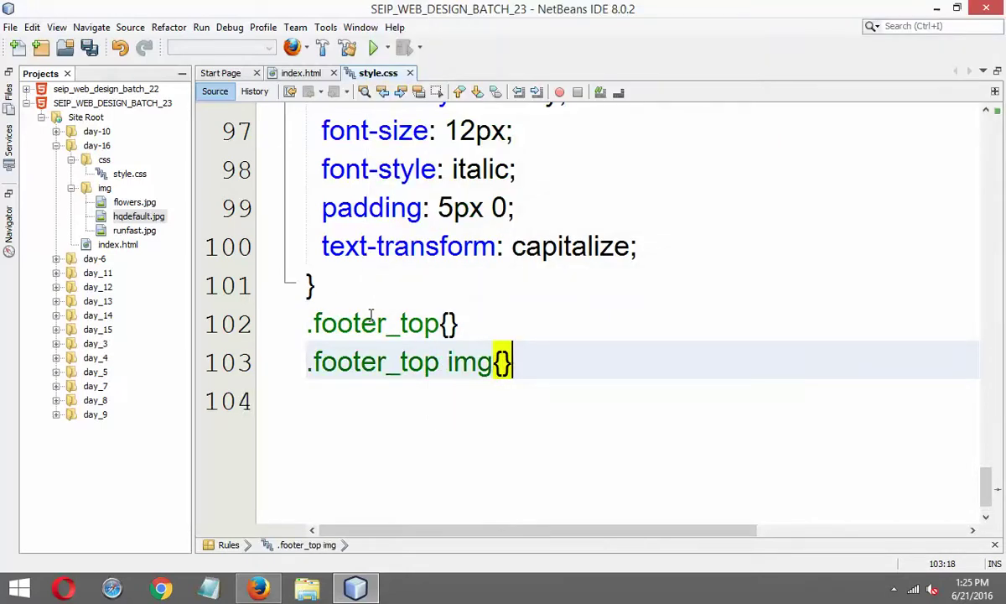
Set width: 100% in the .footer_top img rule and save style.css.
key(Return)
text(wi)
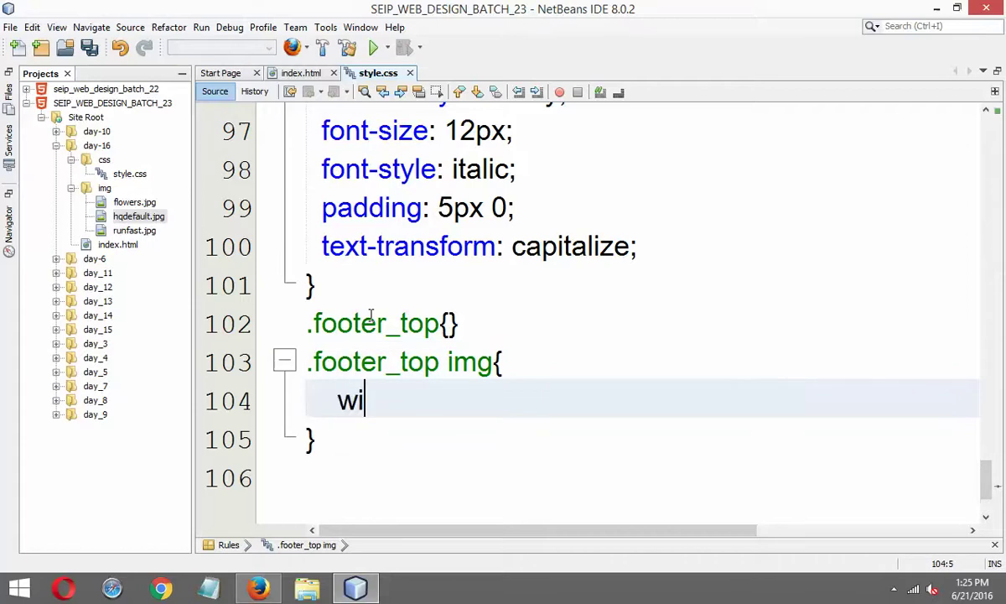
text(dth: 100%;)
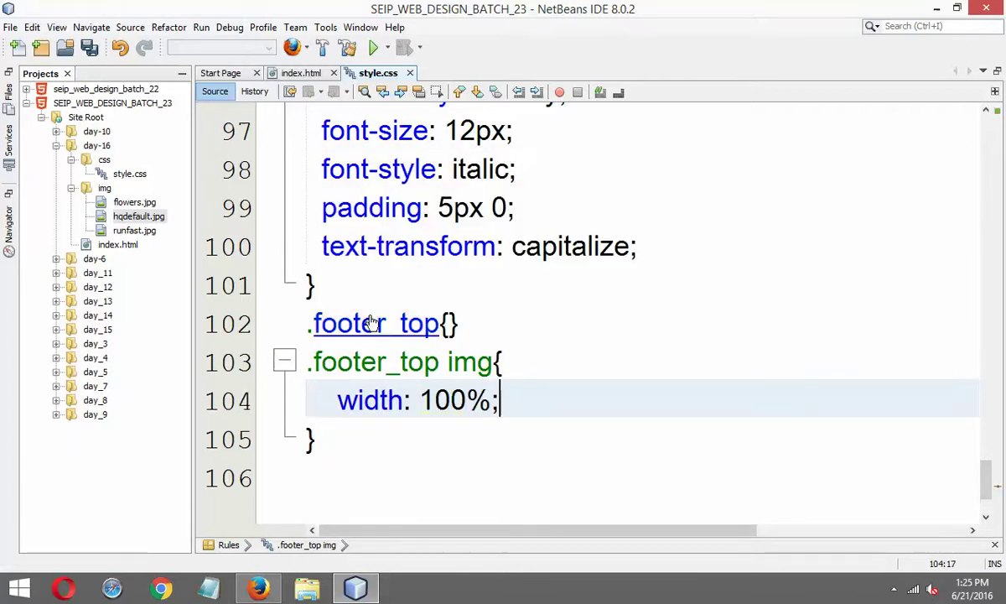
key(ctrl+s)
Switch to Firefox and reload the page to check how the four footer images fit their columns.
key(alt+Tab)
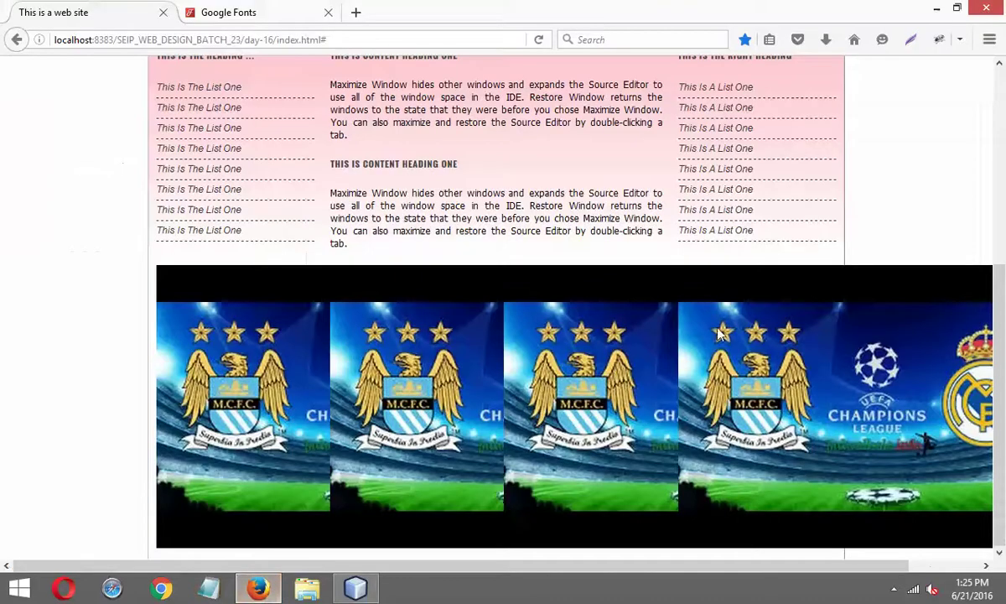
right_click(753, 254)
click(862, 265)
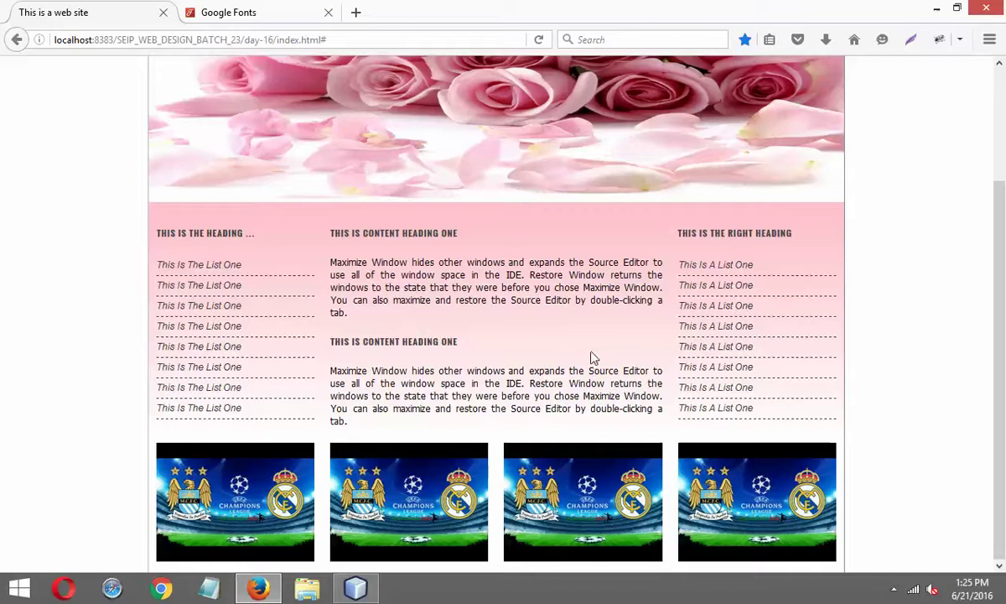
scroll(591, 399, up, 1)
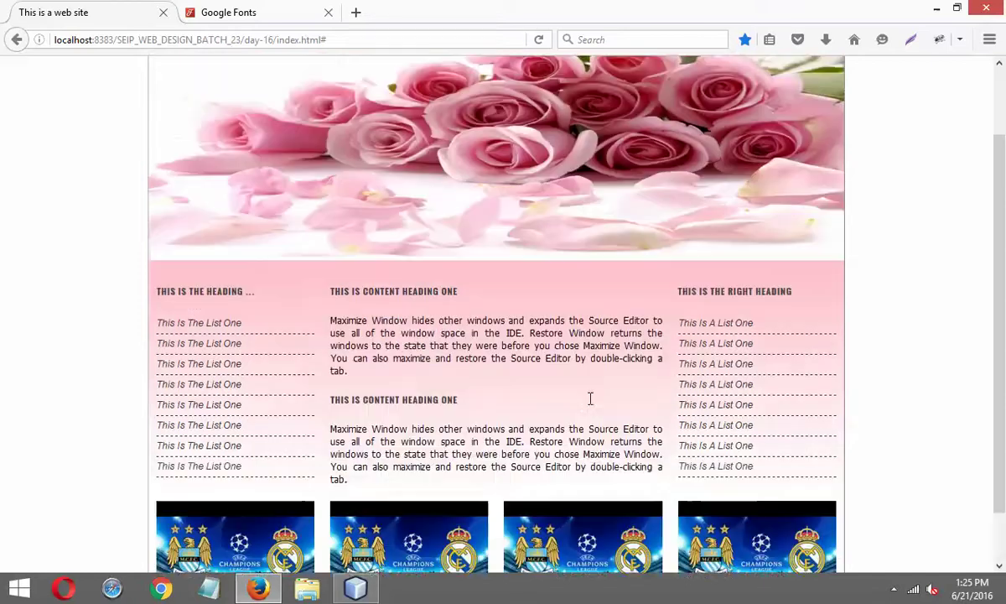
scroll(579, 402, down, 1)
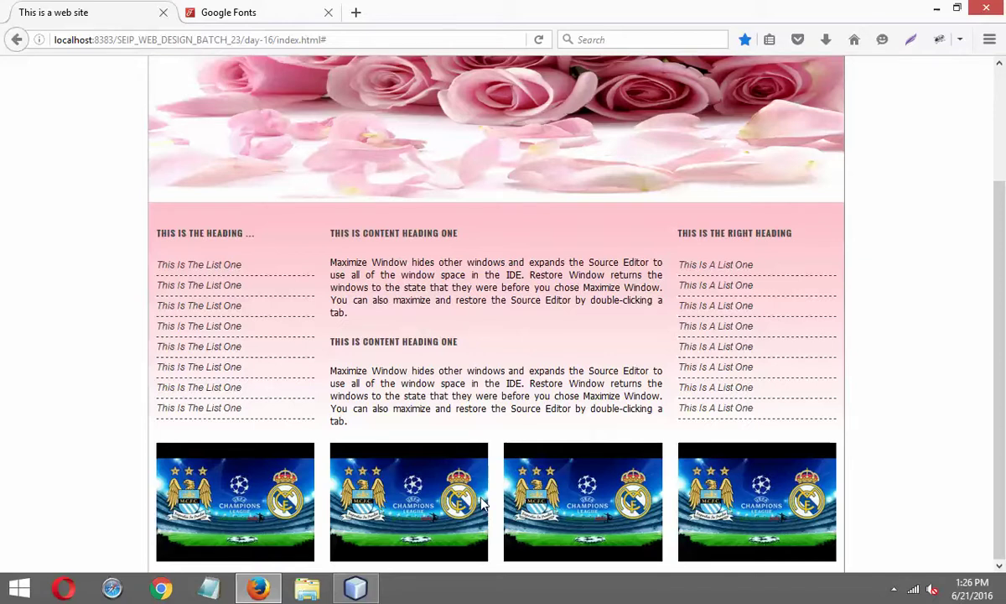
Switch between NetBeans and Firefox to compare the footer_top markup in index.html and its style.css rules with the rendered footer images.
click(355, 588)
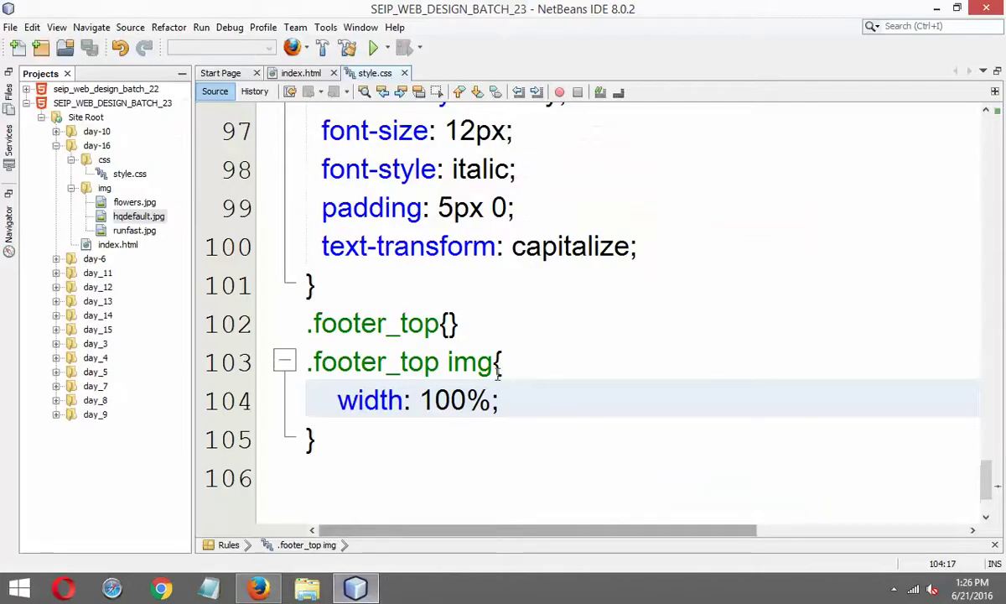
click(300, 73)
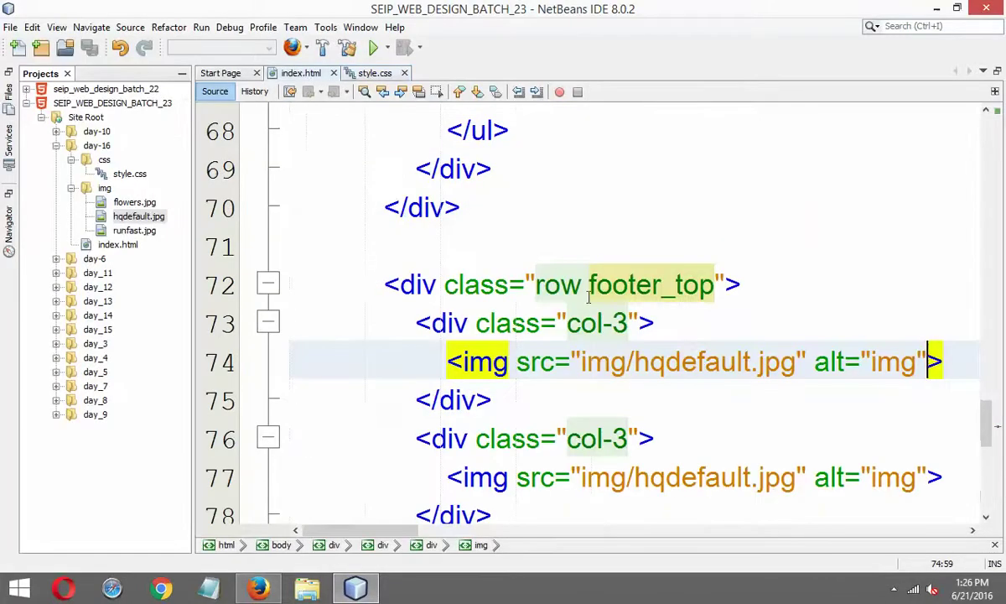
click(766, 478)
scroll(745, 467, down, 3)
click(719, 369)
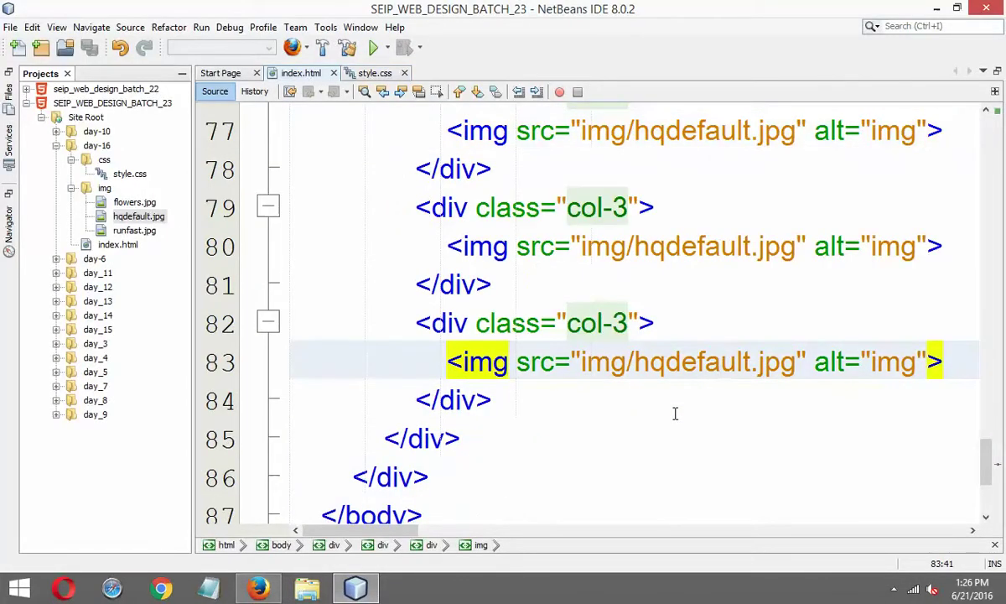
click(258, 588)
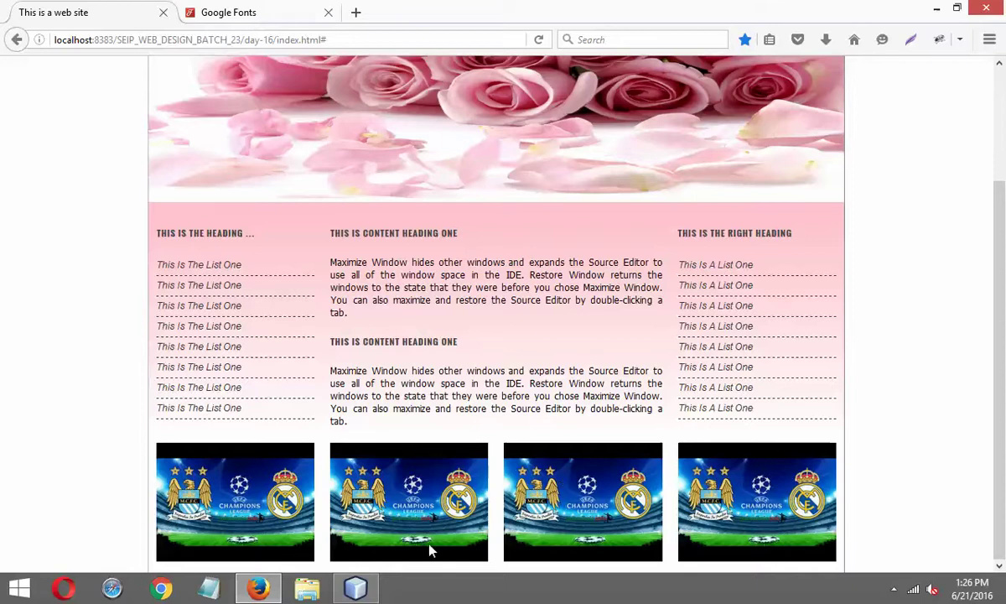
click(359, 589)
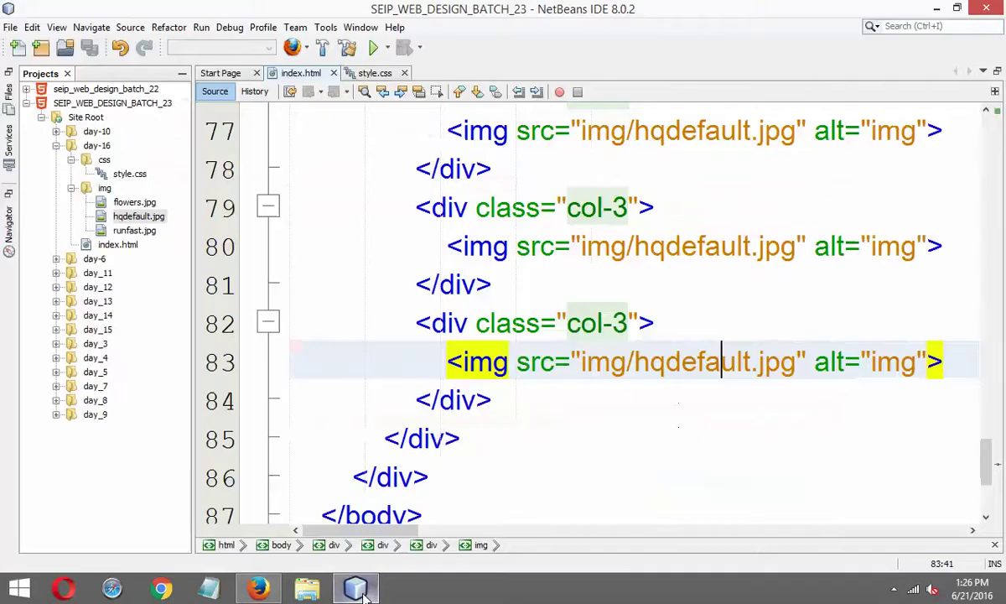
click(369, 73)
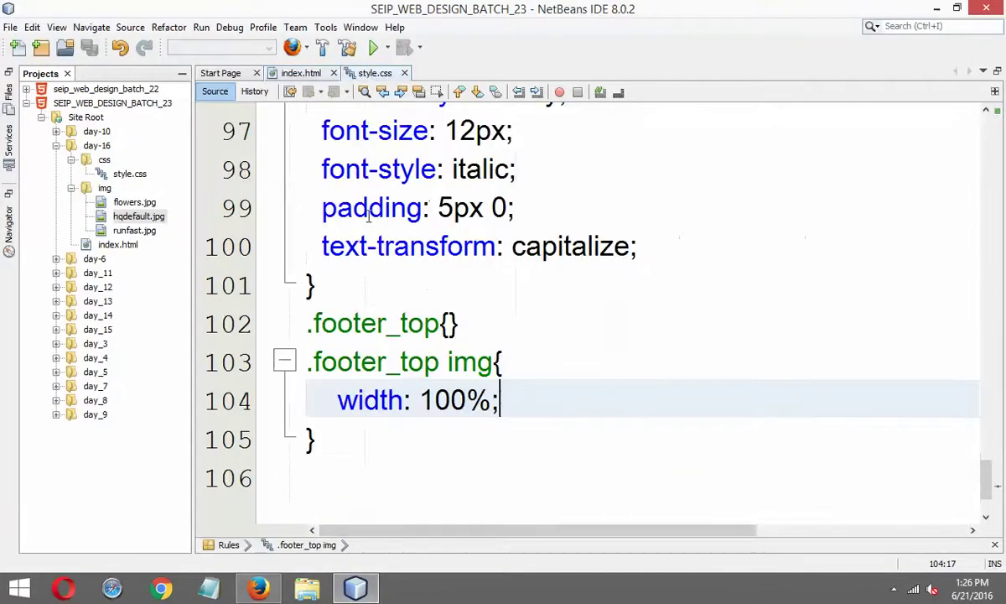
click(258, 588)
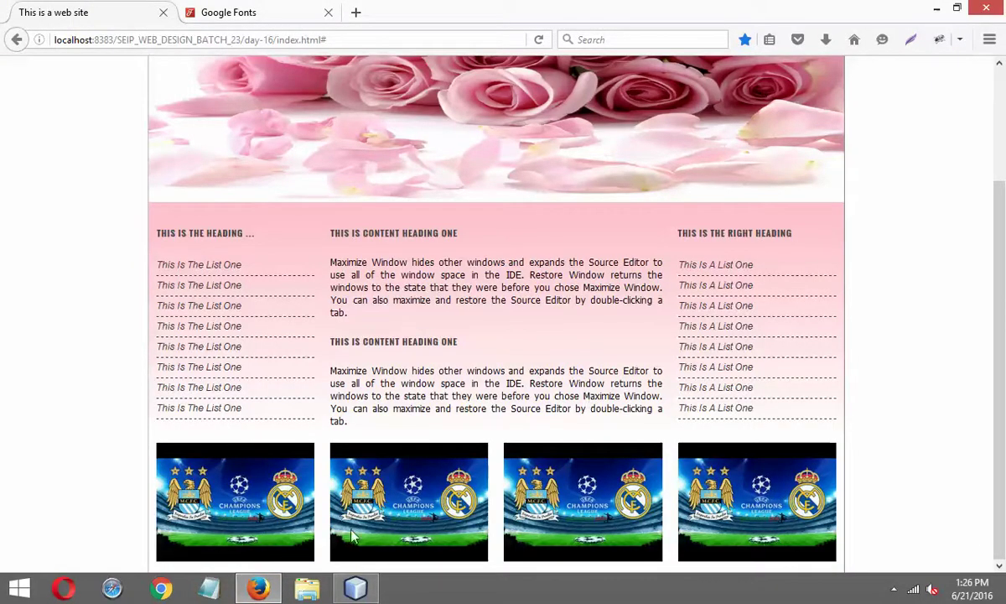
Switch to NetBeans and add a .footer_top img:hover rule at the end of style.css, reusing the copied .footer_top img selector.
click(355, 588)
drag(493, 361, 267, 363)
key(ctrl+c)
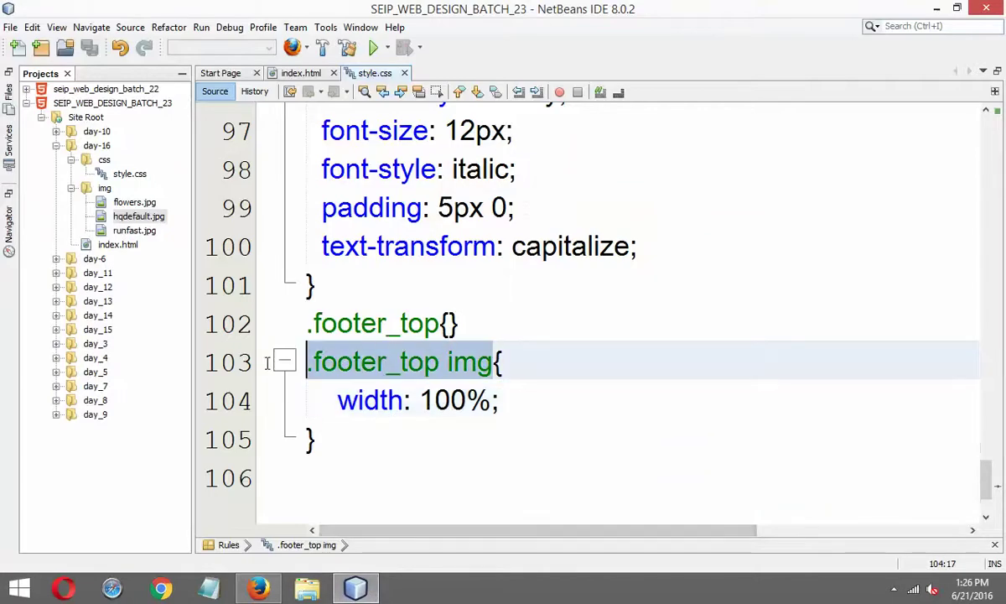
click(321, 496)
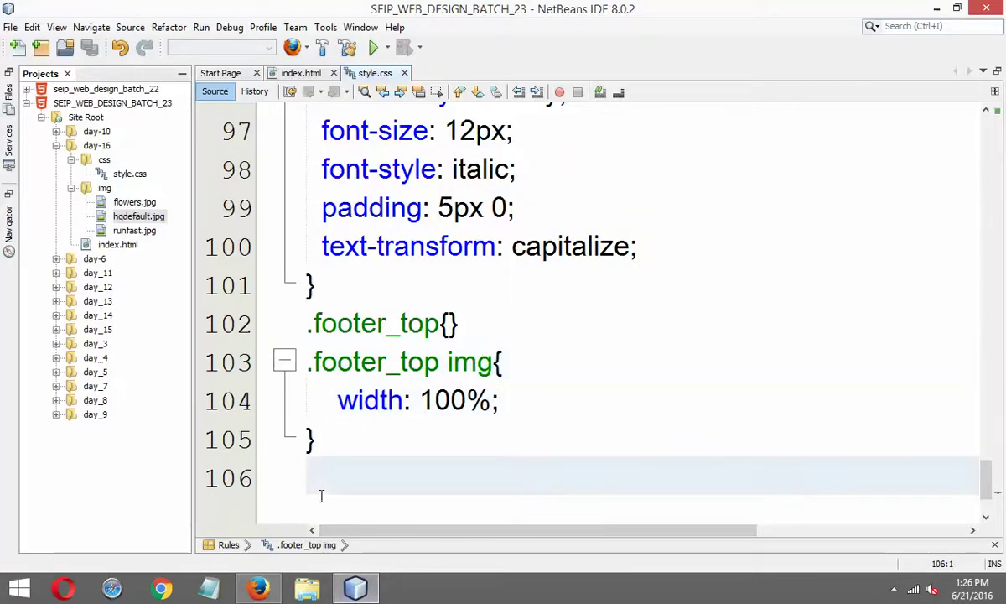
key(ctrl+v)
text(:h)
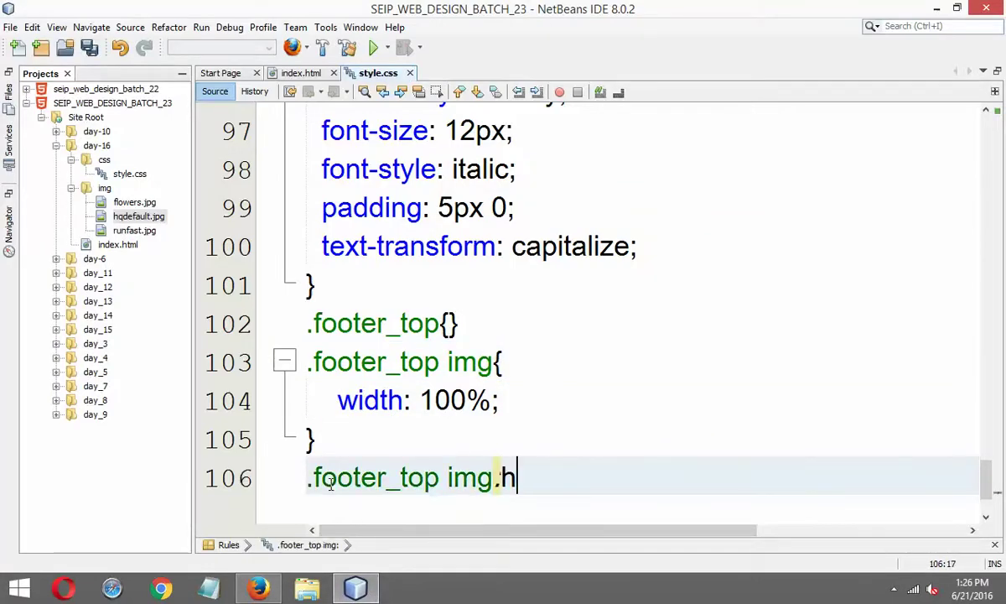
text(over)
key(Return)
text({)
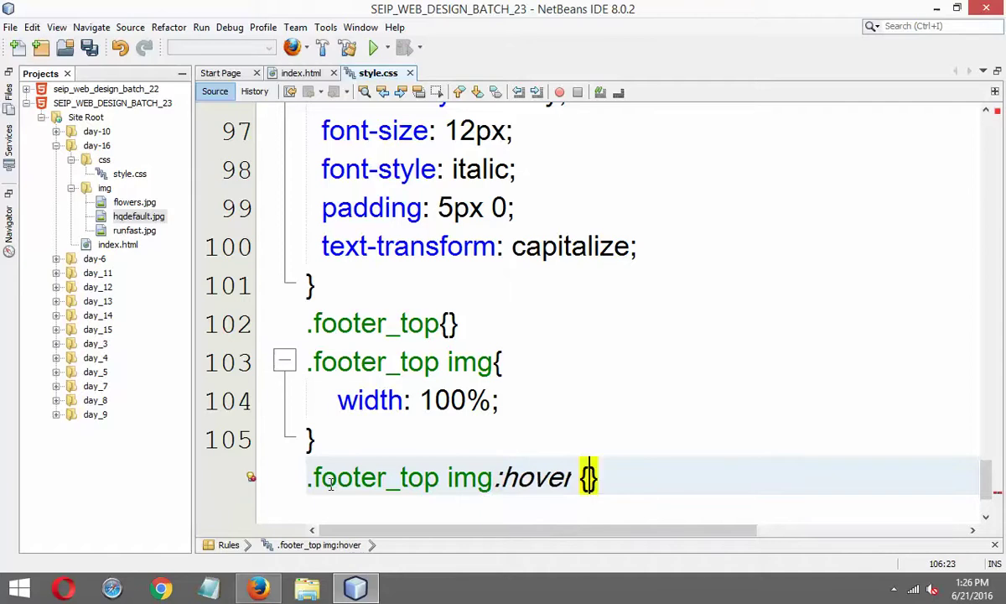
key(Return)
scroll(445, 361, down, 2)
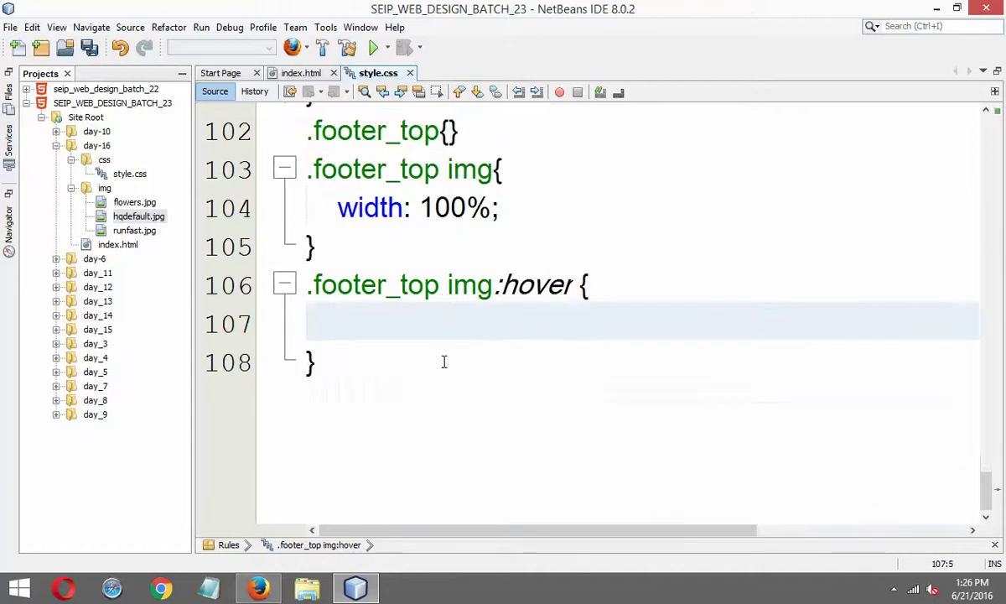
Add transform: rotateY(180deg); to the .footer_top img:hover rule.
text(trans)
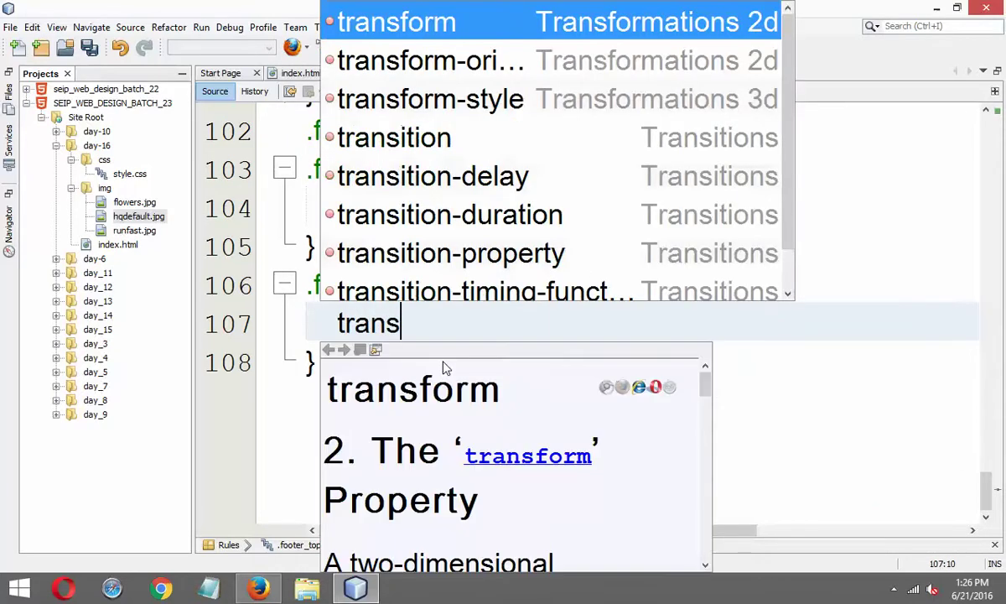
key(Return)
text(ro)
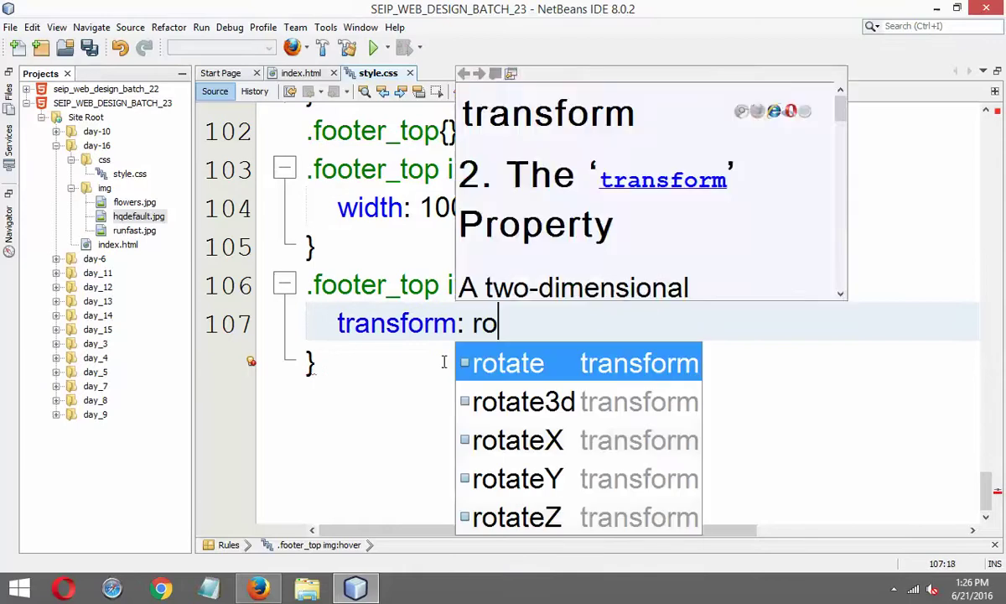
key(Return)
text(();)
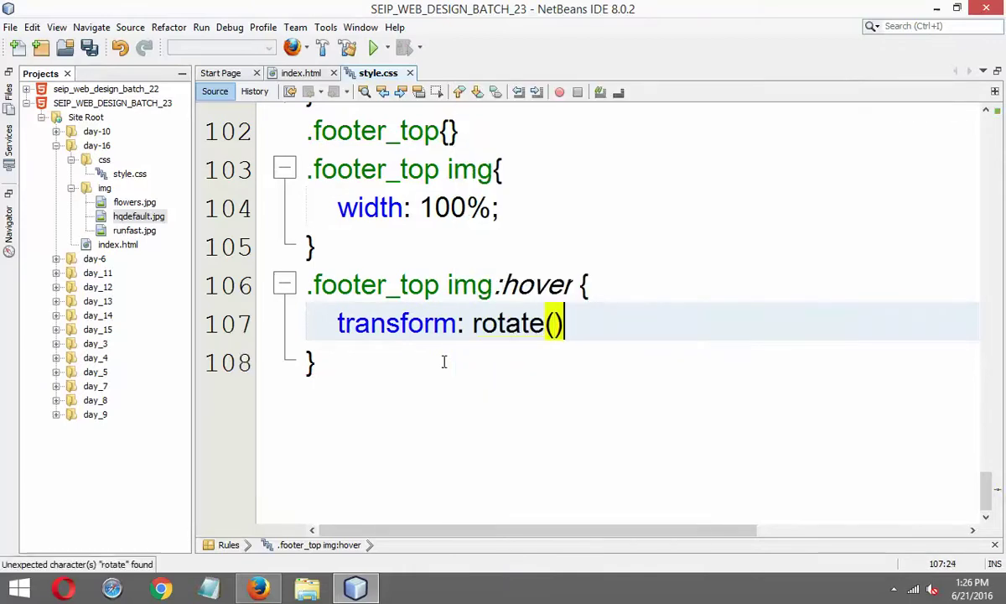
key(Left)
key(Left)
key(Left)
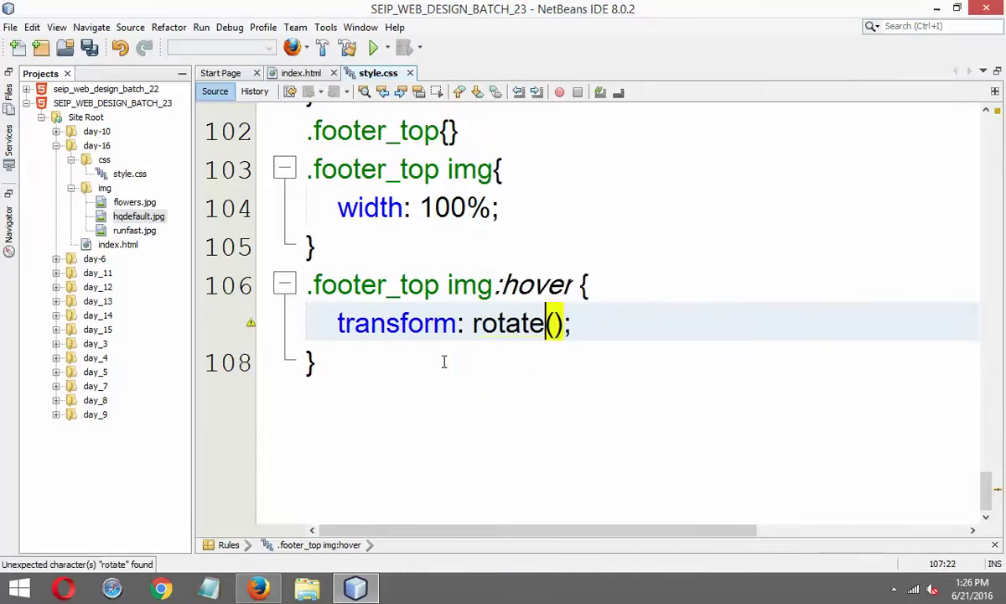
text(Y)
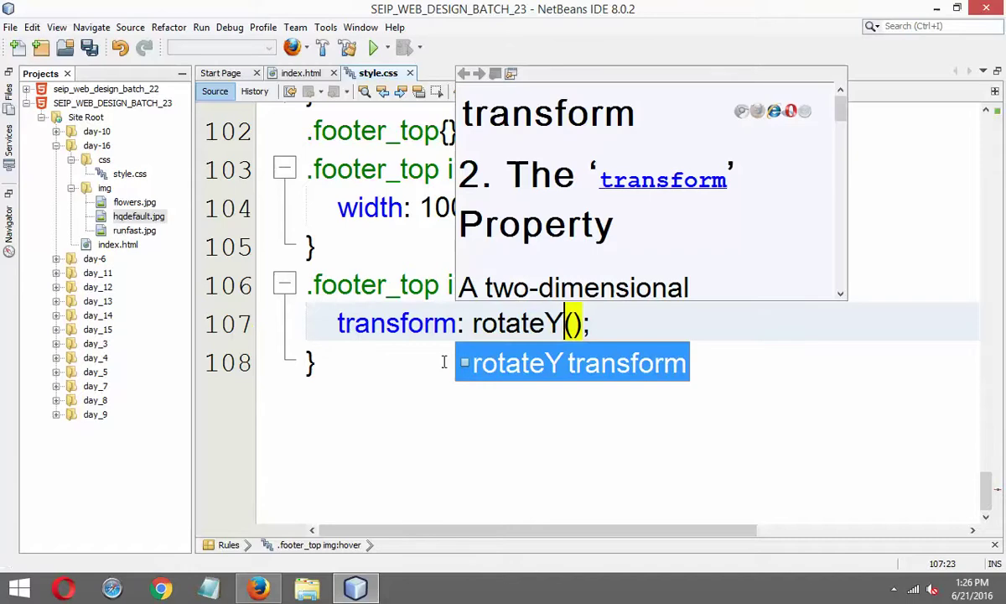
key(Right)
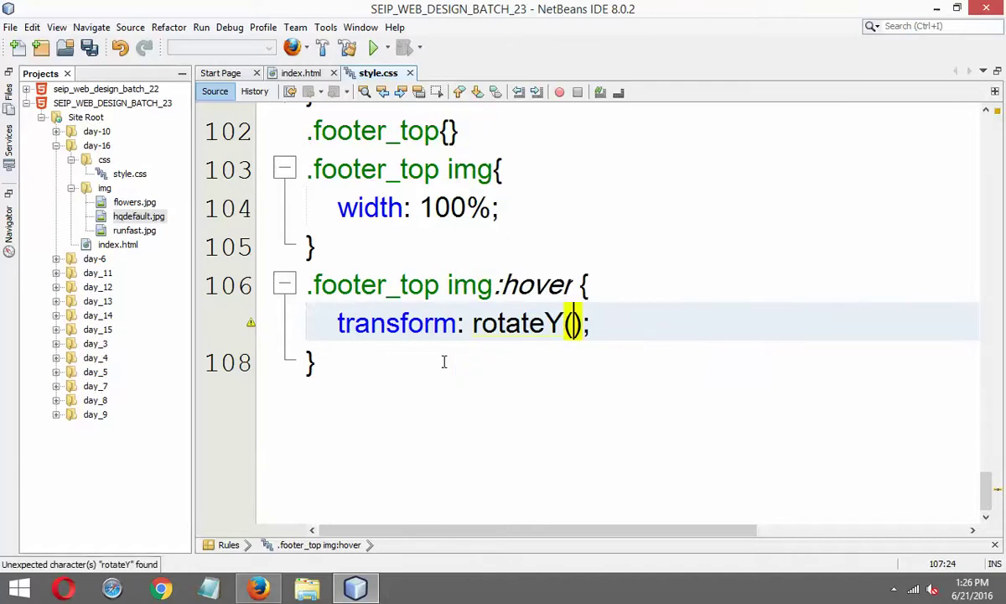
text(180)
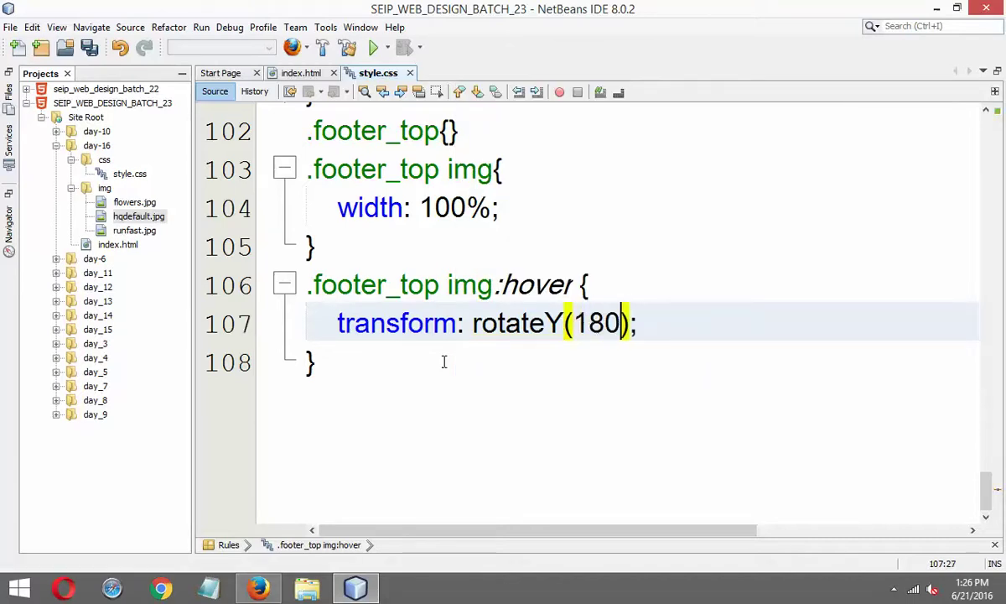
text(deg)
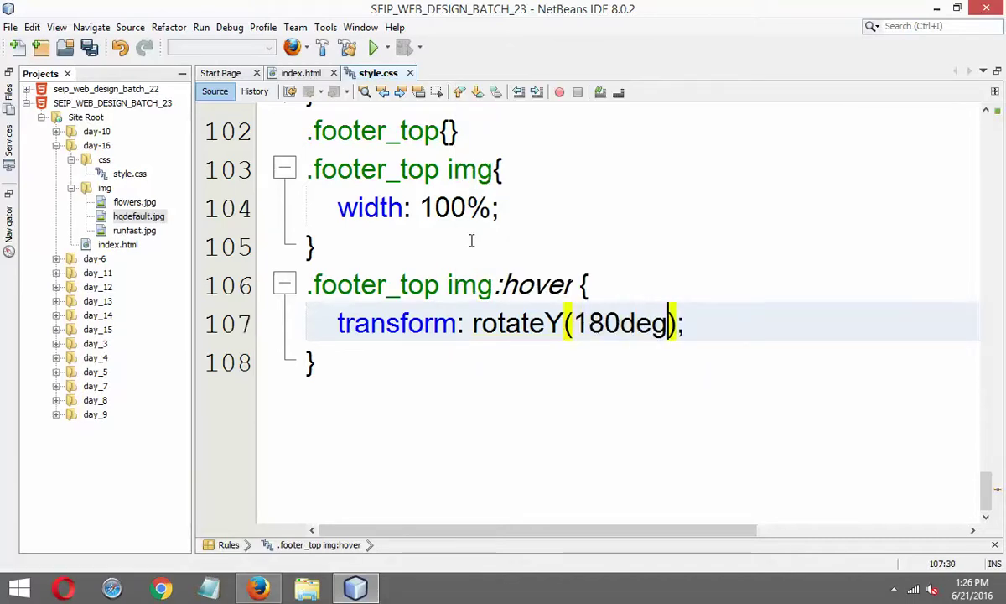
Add transition: 1s; below the width in the .footer_top img rule and save style.css.
click(519, 216)
key(Return)
text(trans)
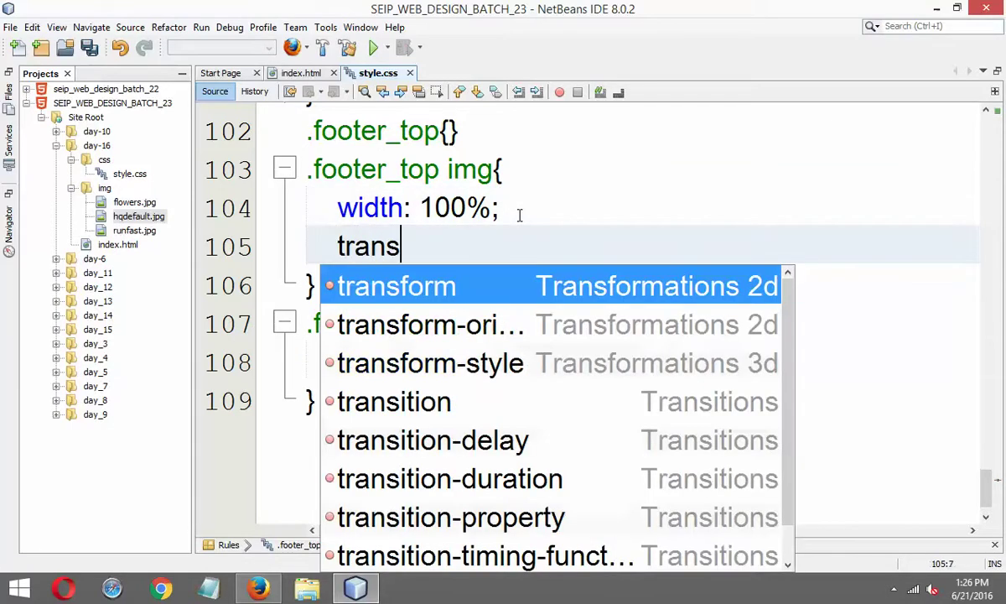
key(Down)
key(Down)
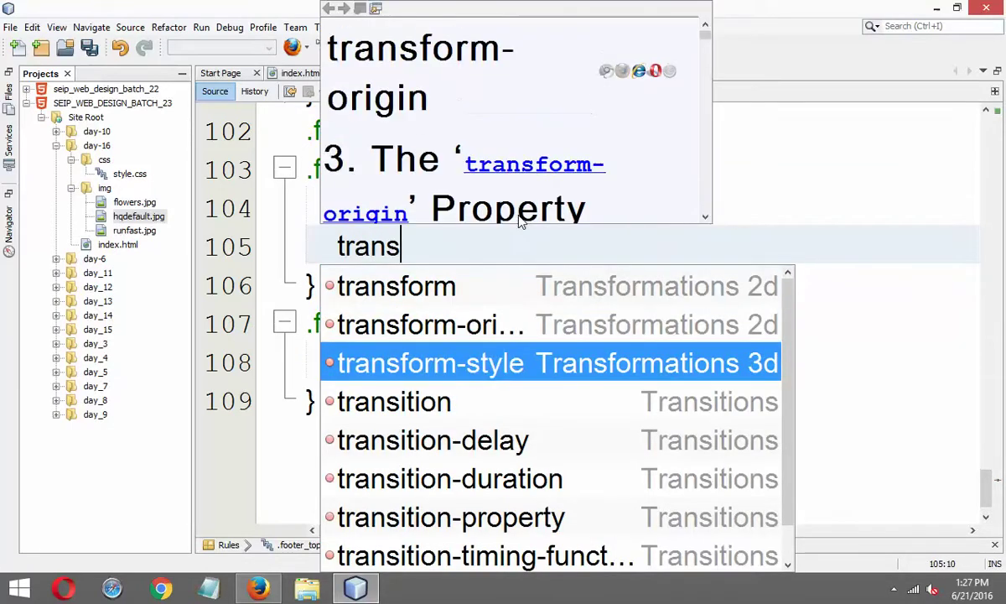
key(Down)
key(Return)
text(1s;)
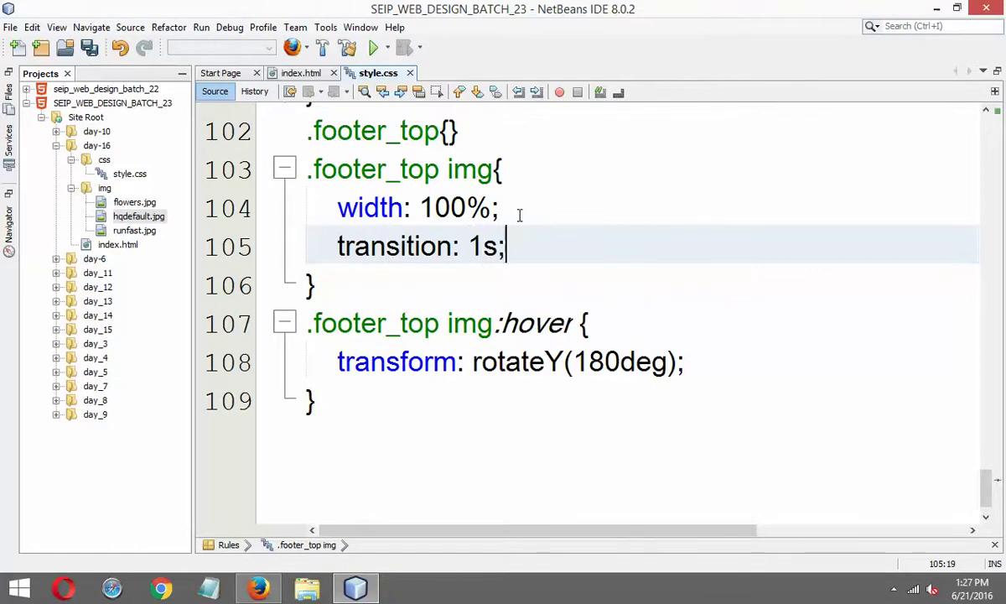
key(ctrl+s)
scroll(492, 300, up, 1)
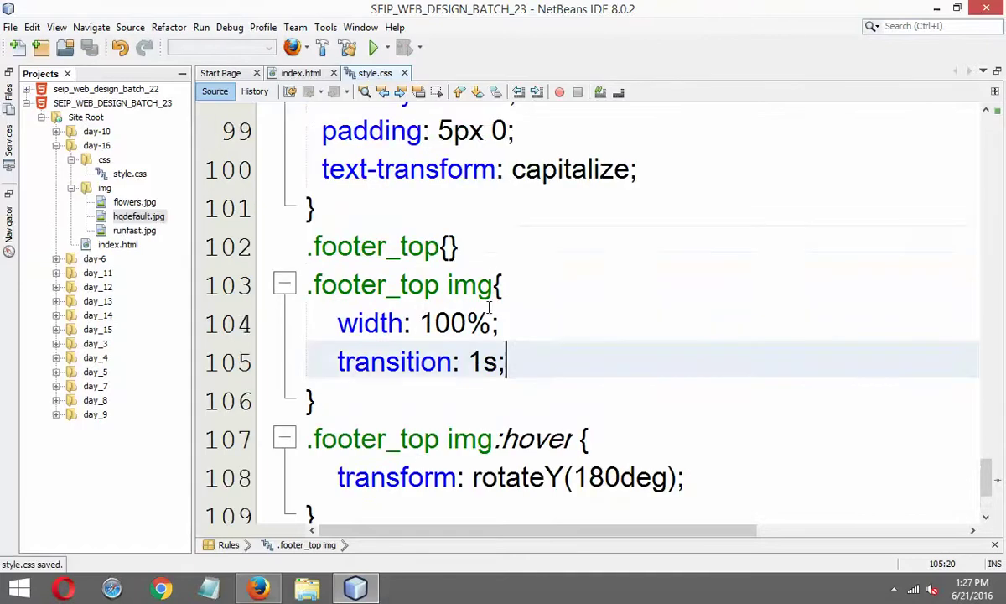
scroll(493, 300, down, 1)
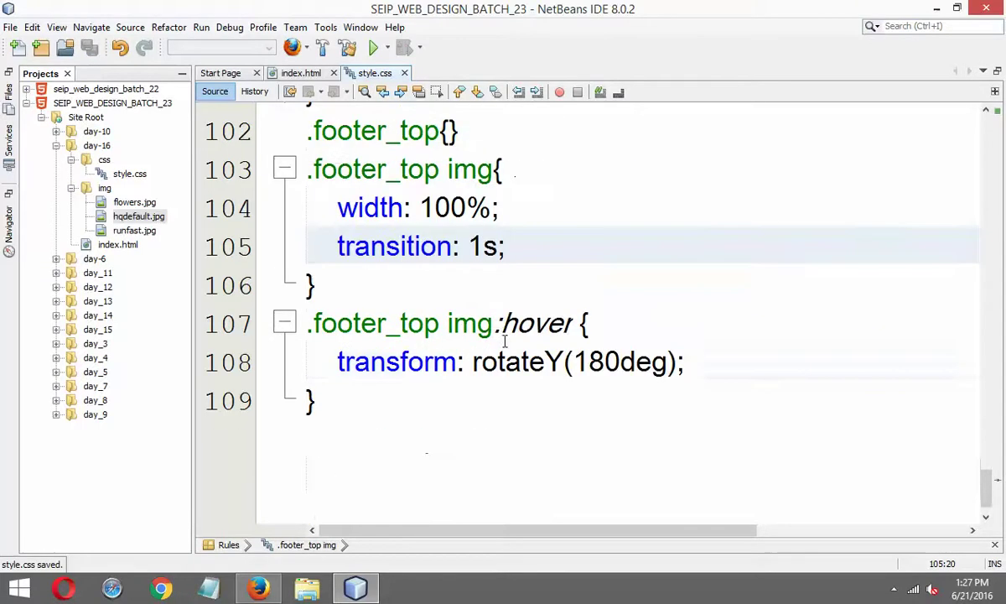
Switch to Firefox, reload the page, and check the footer images' hover effect and the overall layout.
click(258, 587)
right_click(637, 329)
click(709, 345)
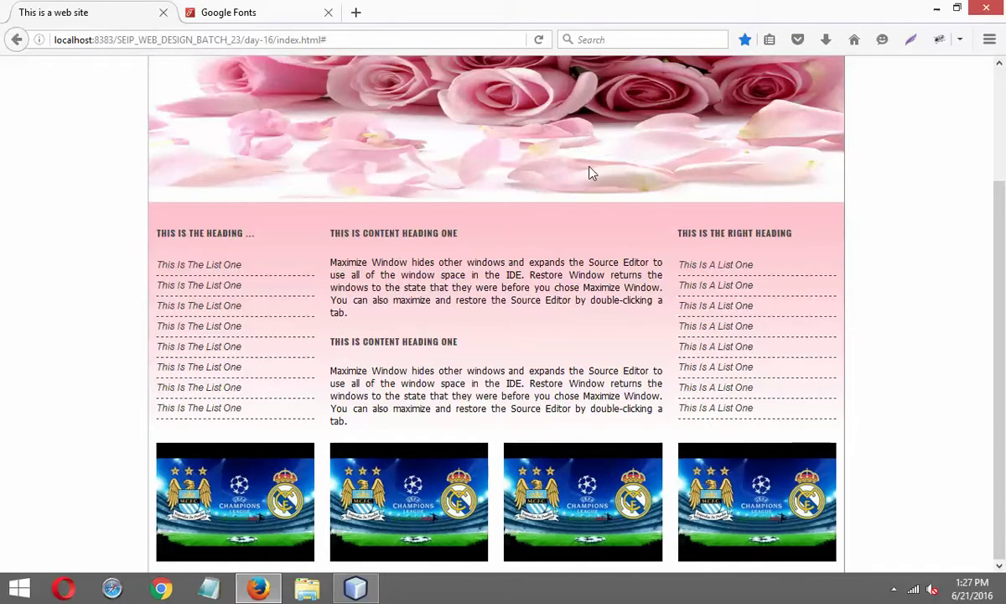
scroll(569, 226, up, 2)
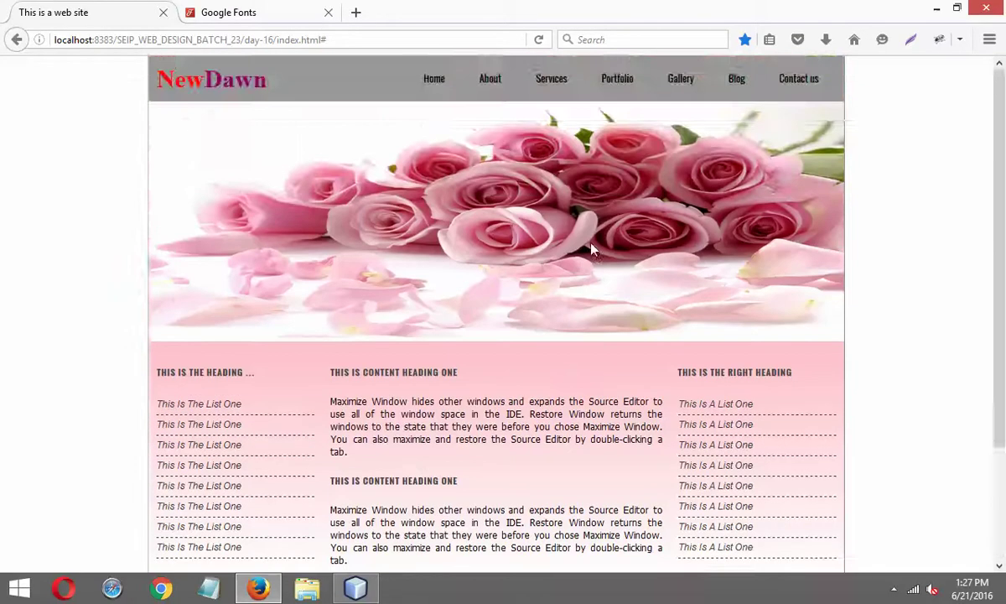
scroll(587, 243, down, 2)
click(356, 587)
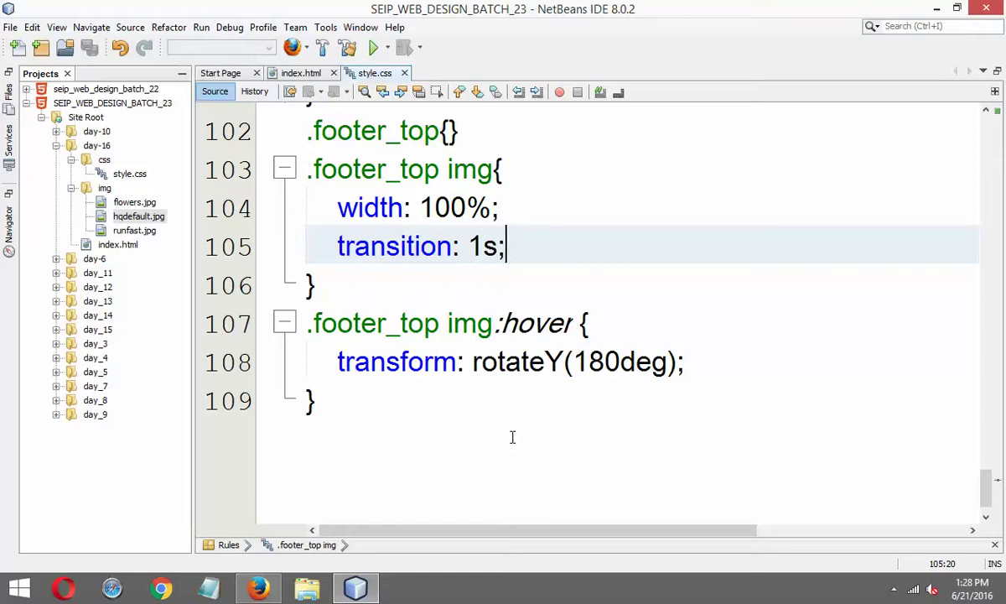
click(894, 589)
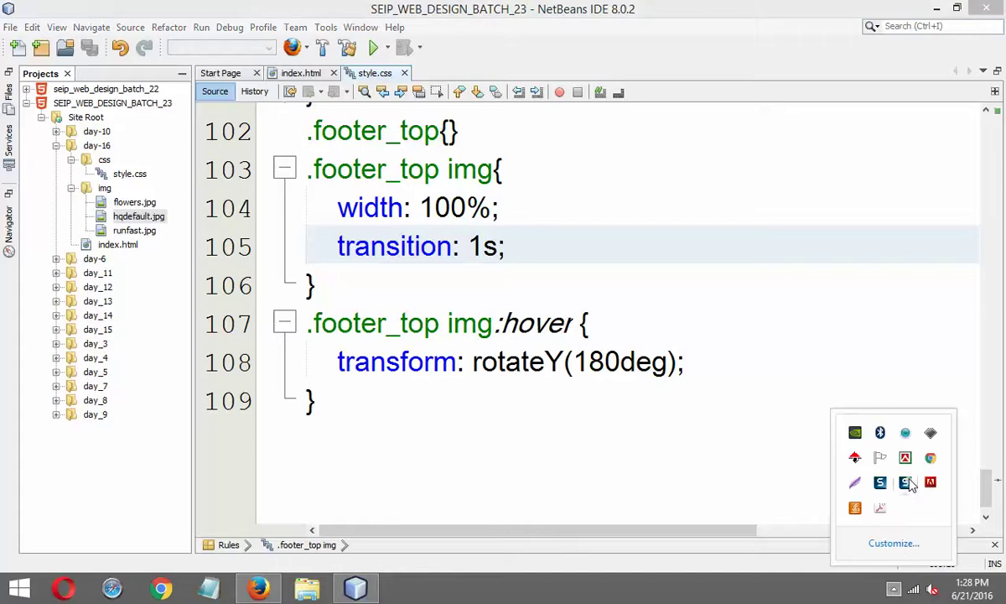
Dismiss the notification area popup and switch to Firefox to view the page.
click(546, 469)
click(257, 587)
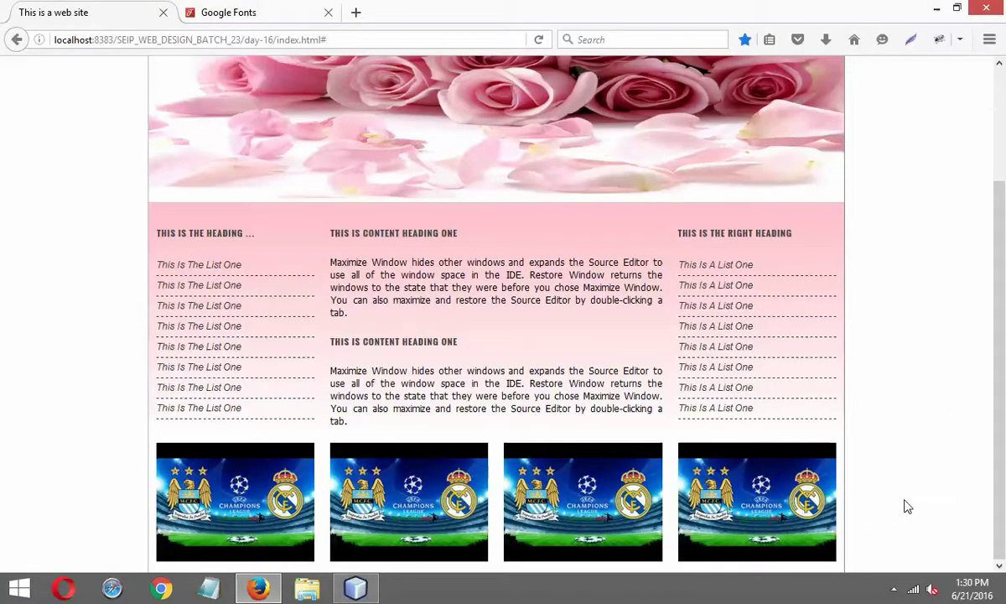
Switch to NetBeans and add an empty div after the footer_top row's closing tag in index.html, separated by a blank line.
click(356, 587)
click(327, 74)
scroll(451, 370, down, 2)
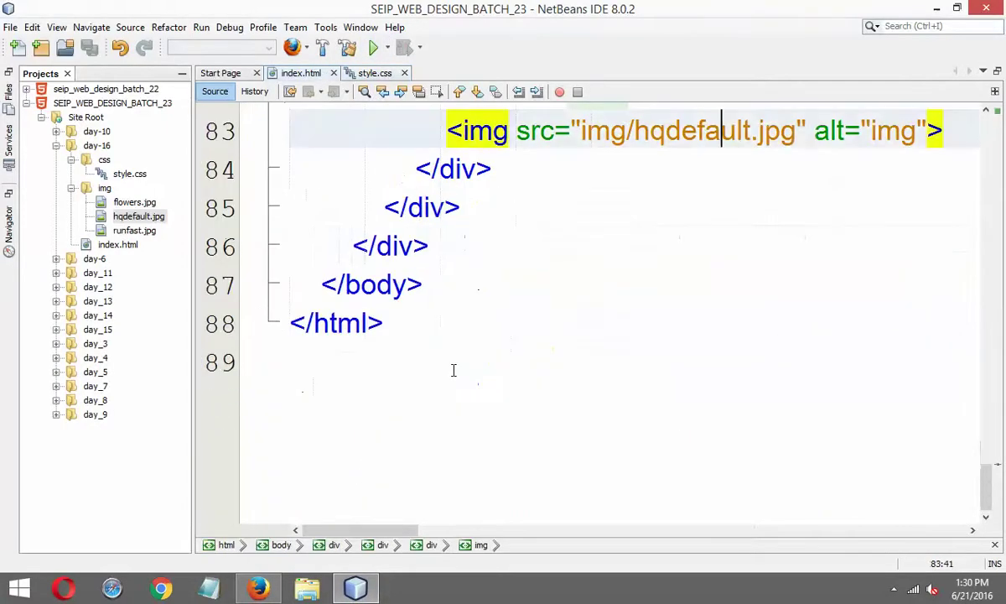
scroll(452, 335, up, 3)
scroll(428, 287, up, 2)
click(404, 285)
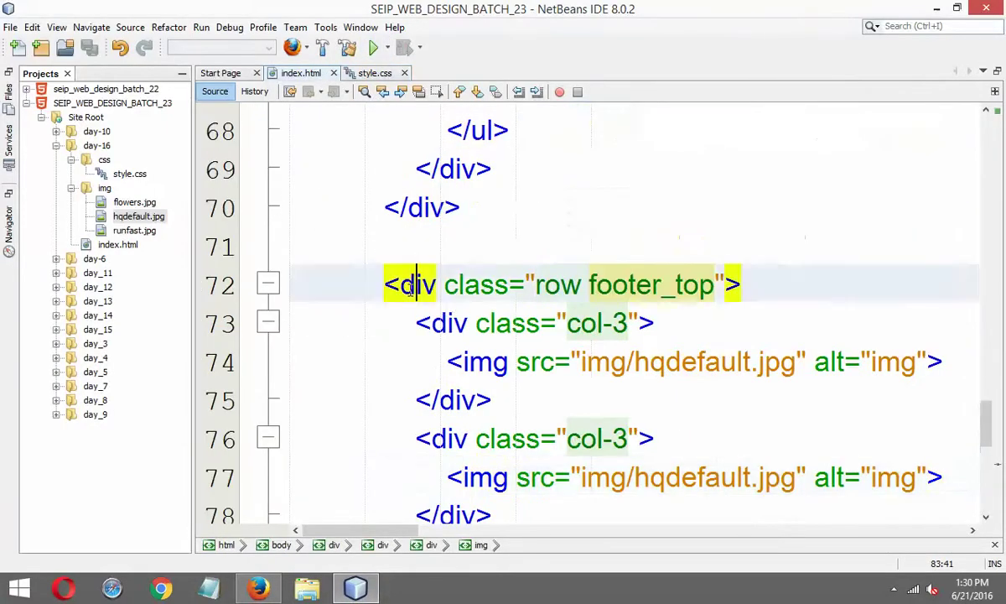
scroll(446, 281, down, 5)
click(479, 215)
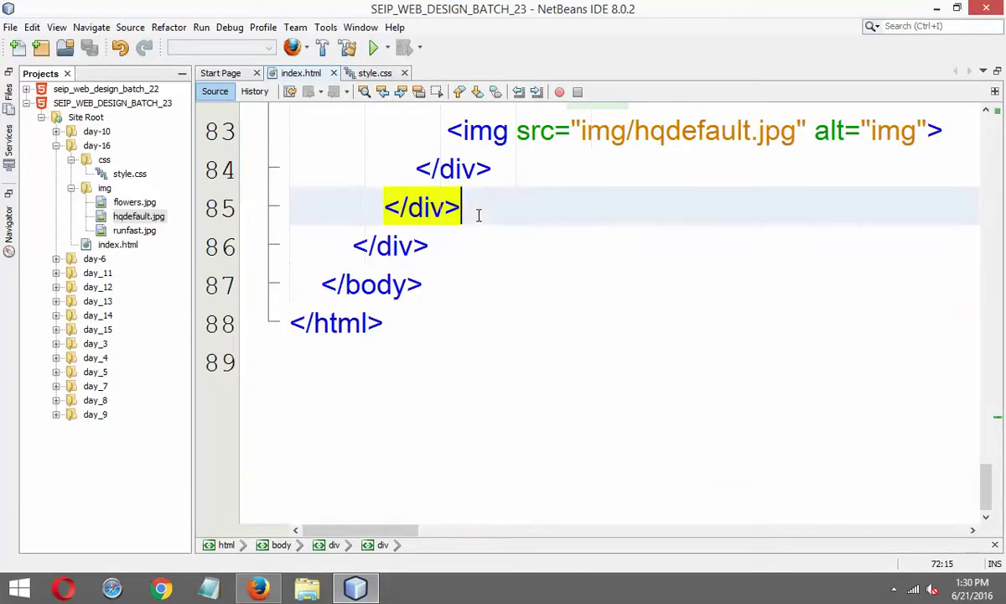
key(Return)
key(Return)
text(<div></div>)
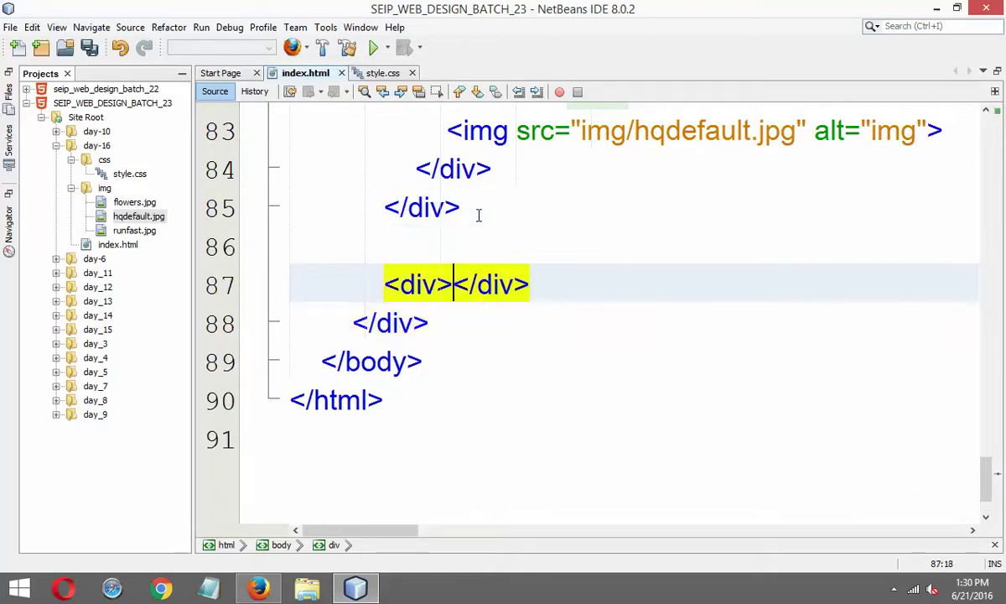
Give the new empty div below the footer_top row the class "row".
key(Left)
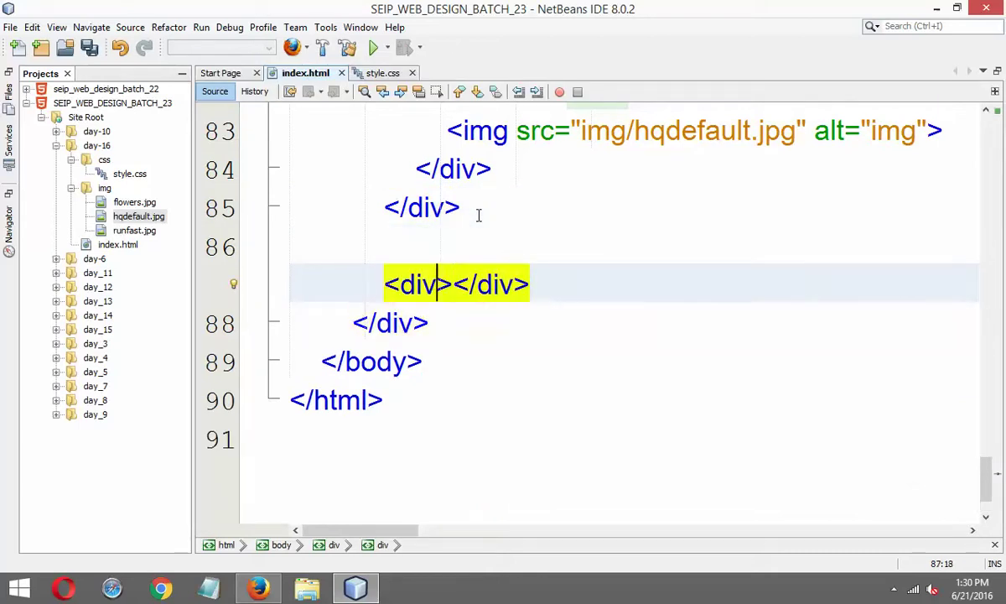
text(class)
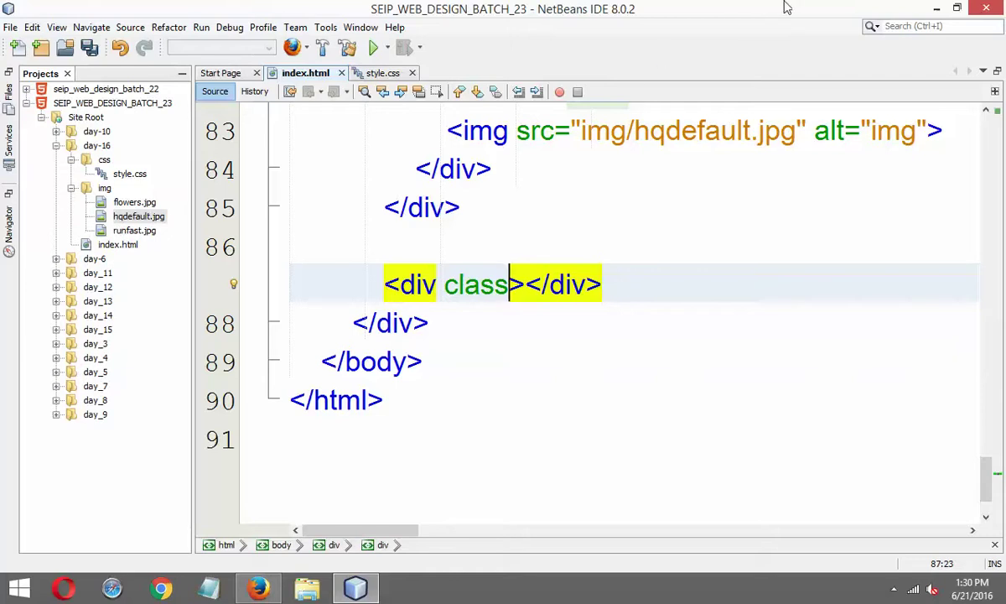
text(=")
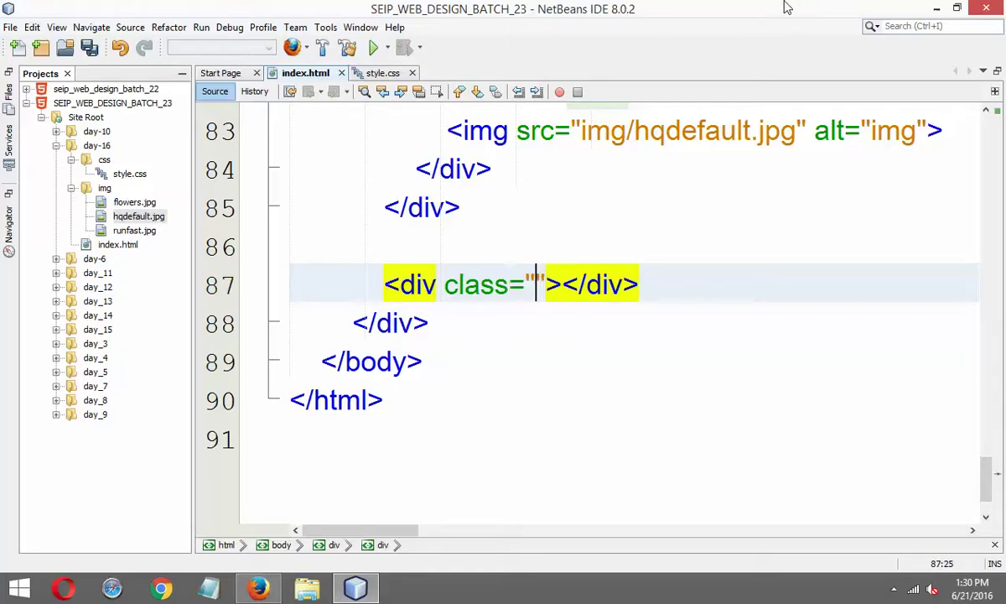
text(row)
key(Return)
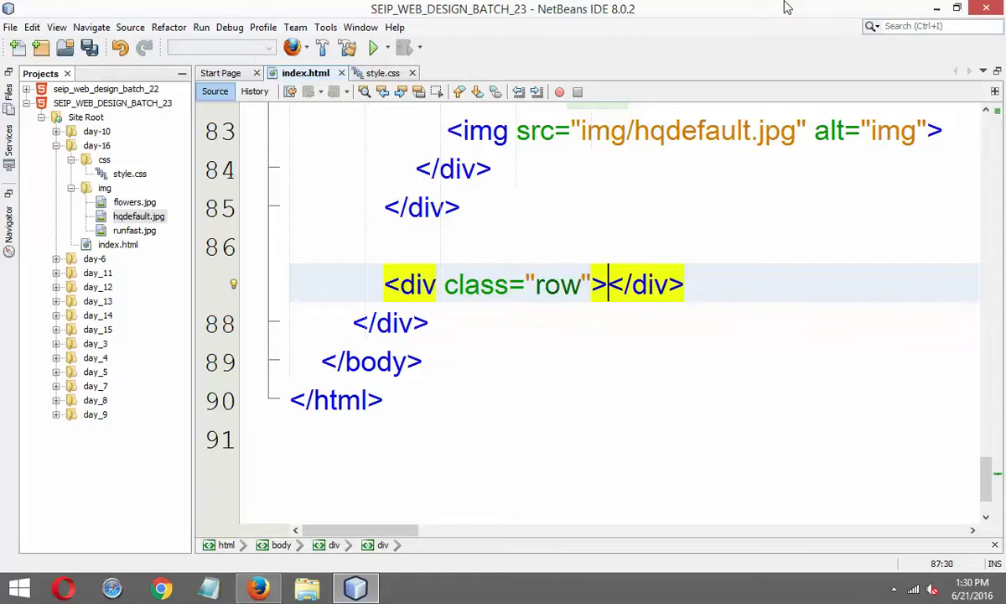
Nest a div with the class col-12 on its own line inside the new row.
key(Return)
text(</div)
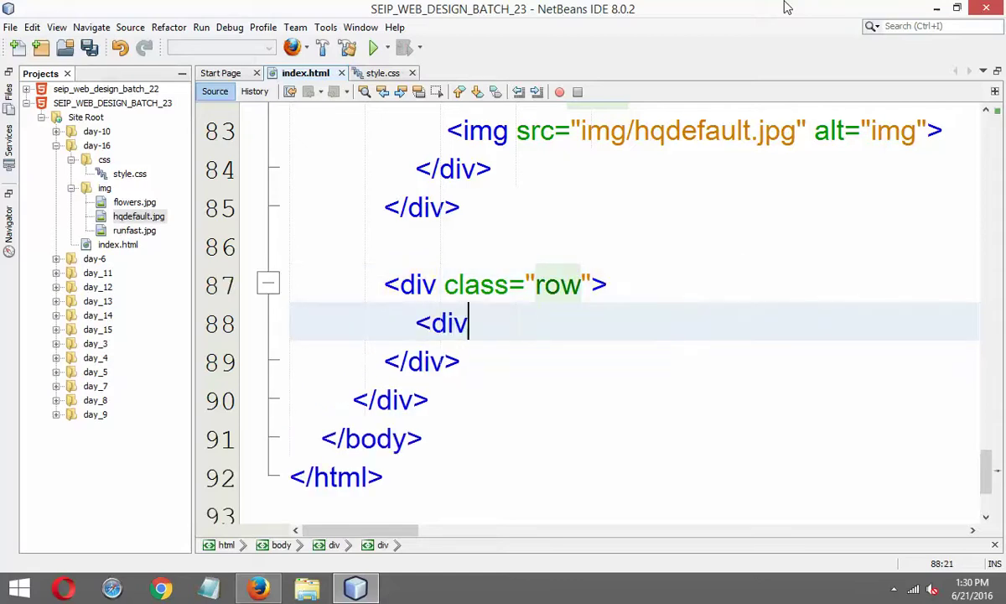
text(></div>)
key(Left)
text(clas)
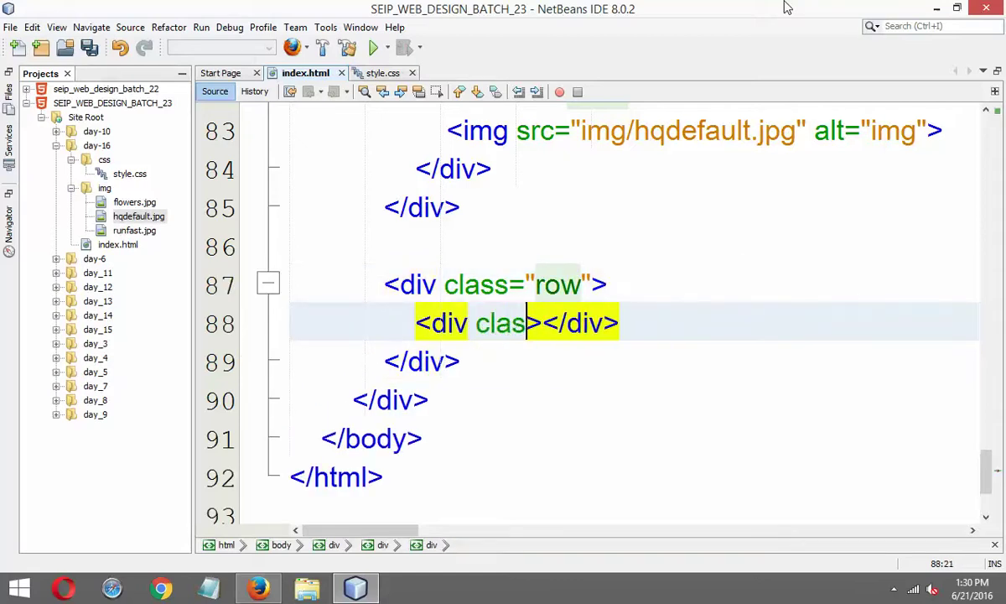
text(s="col-)
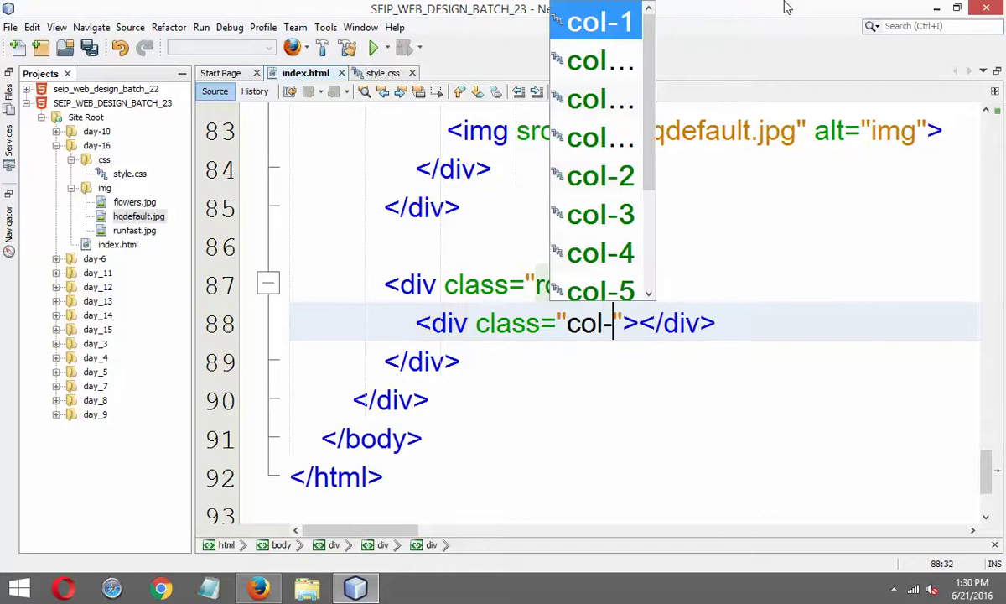
text(12)
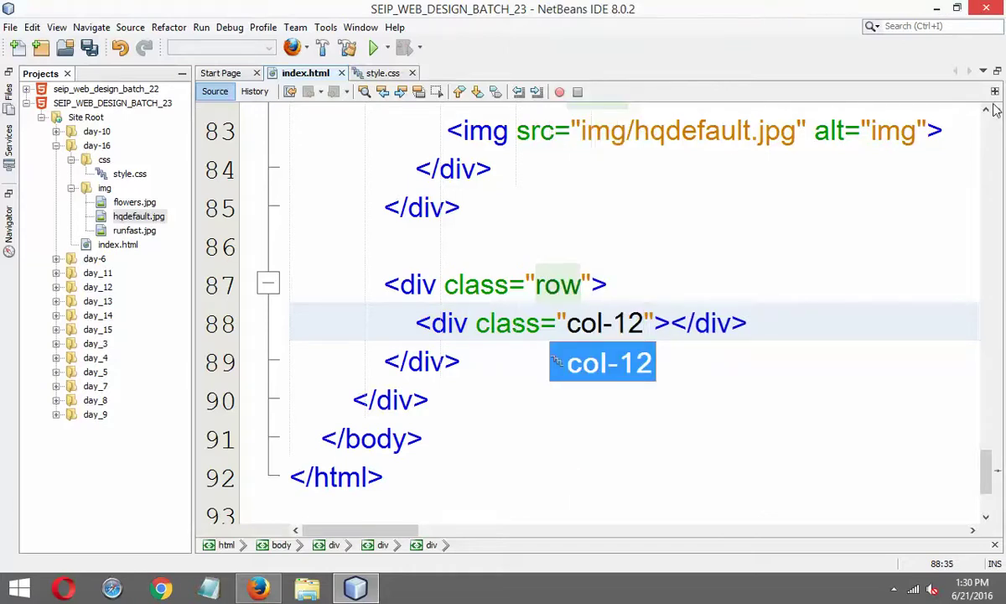
Add the class footer after col-12 on the nested div and open an empty line inside it.
click(666, 322)
click(647, 323)
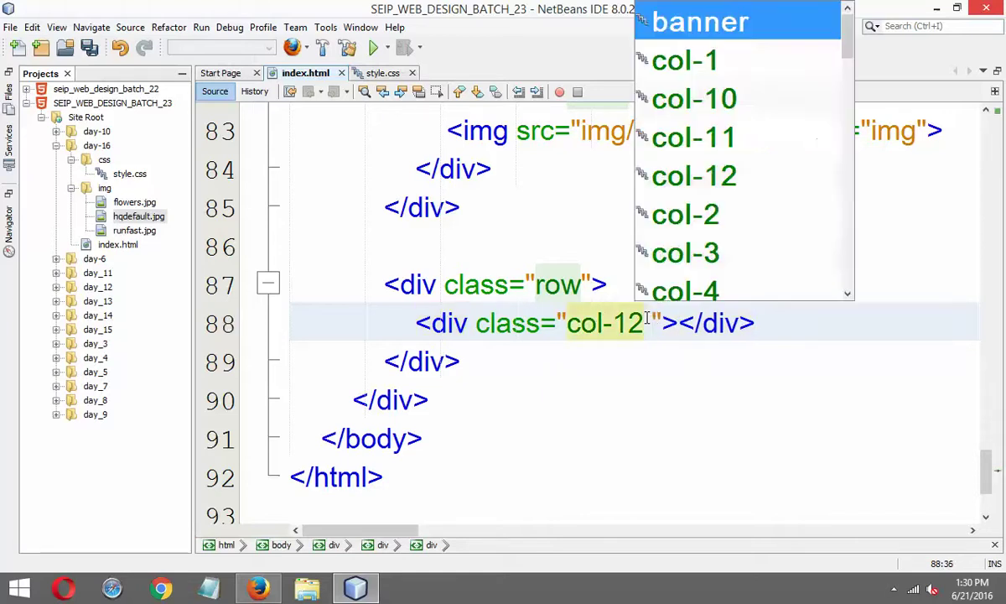
text(footer")
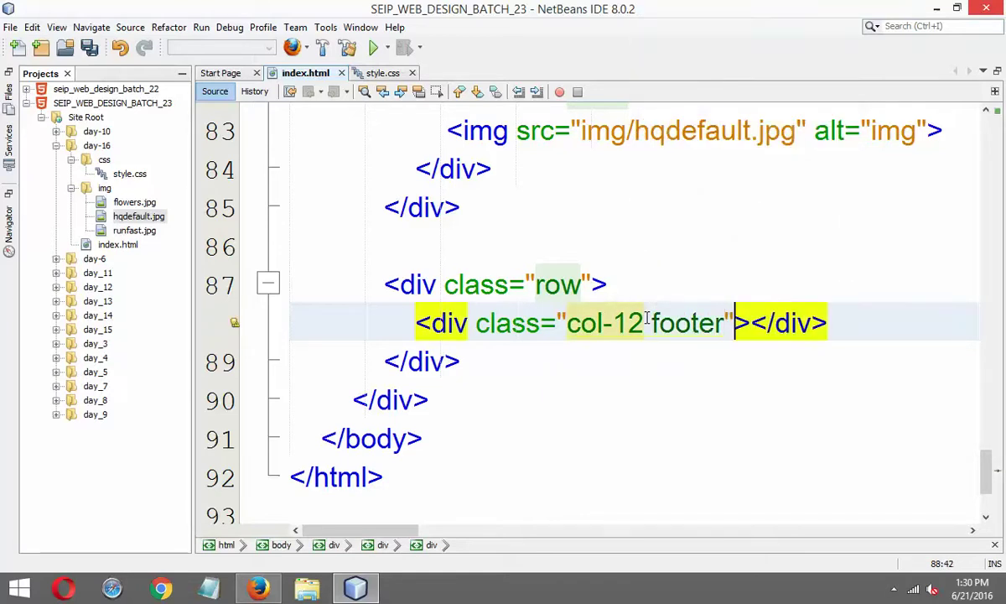
text(>)
key(Return)
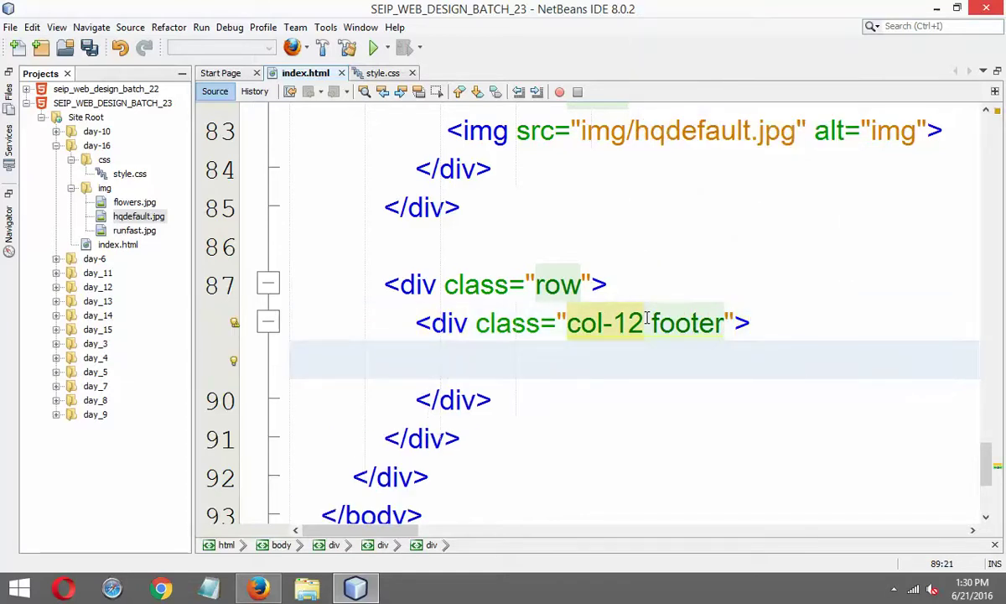
Insert a paragraph containing the &COPY; entity inside the footer div and save index.html.
text(<o)
key(BackSpace)
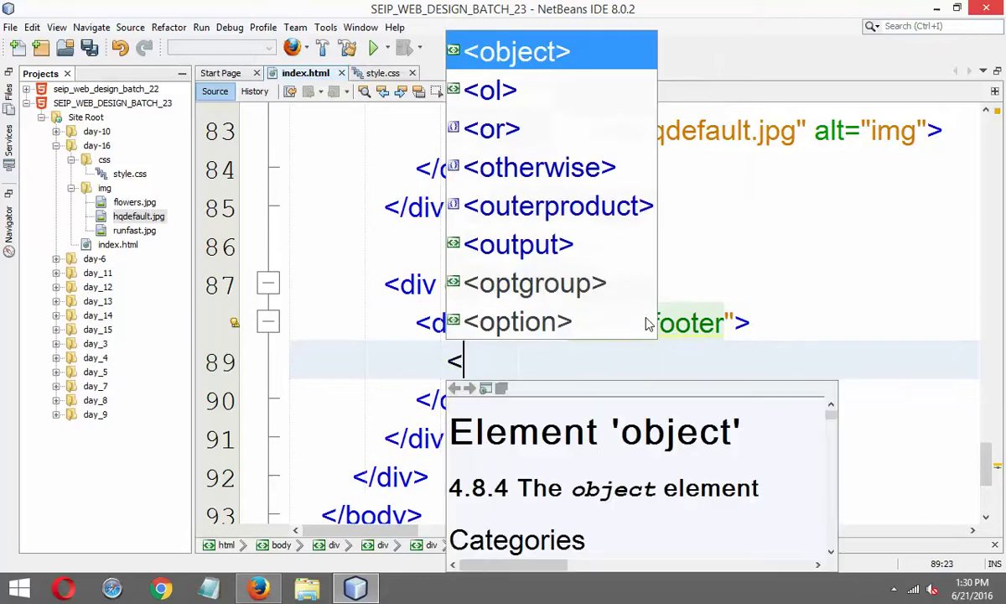
text(p)
key(BackSpace)
text(p>)
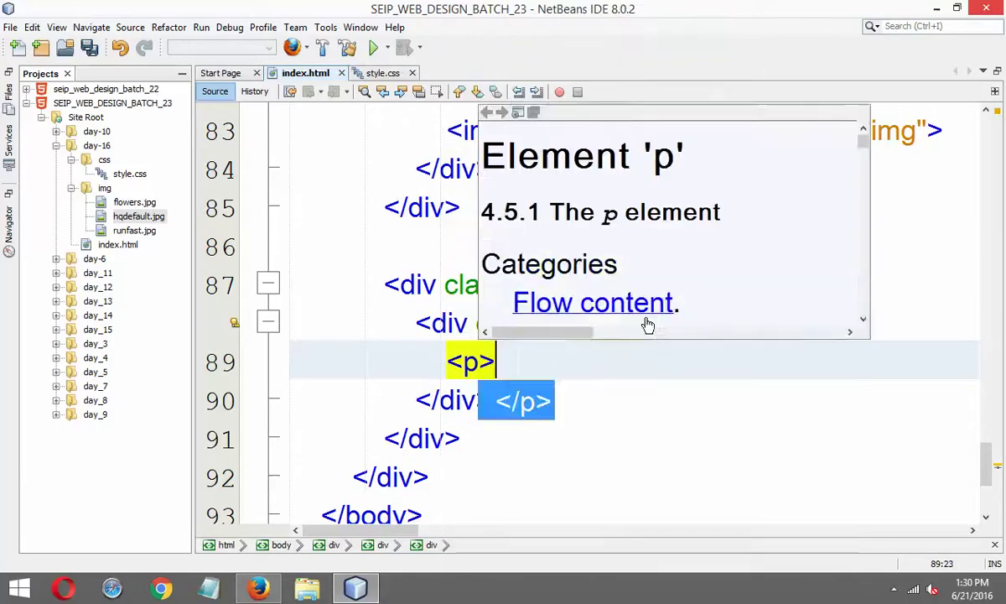
key(Return)
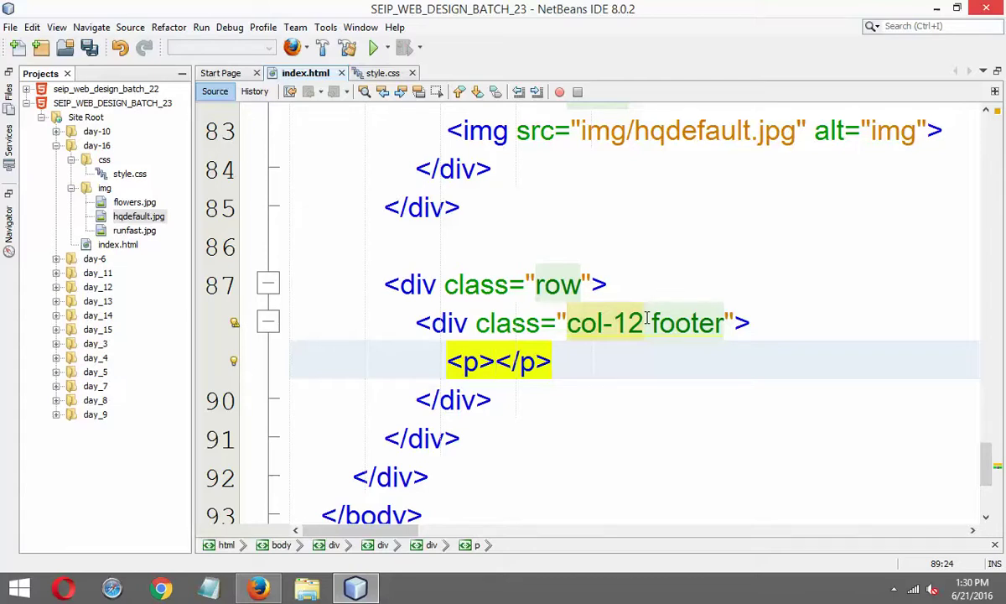
text(&co)
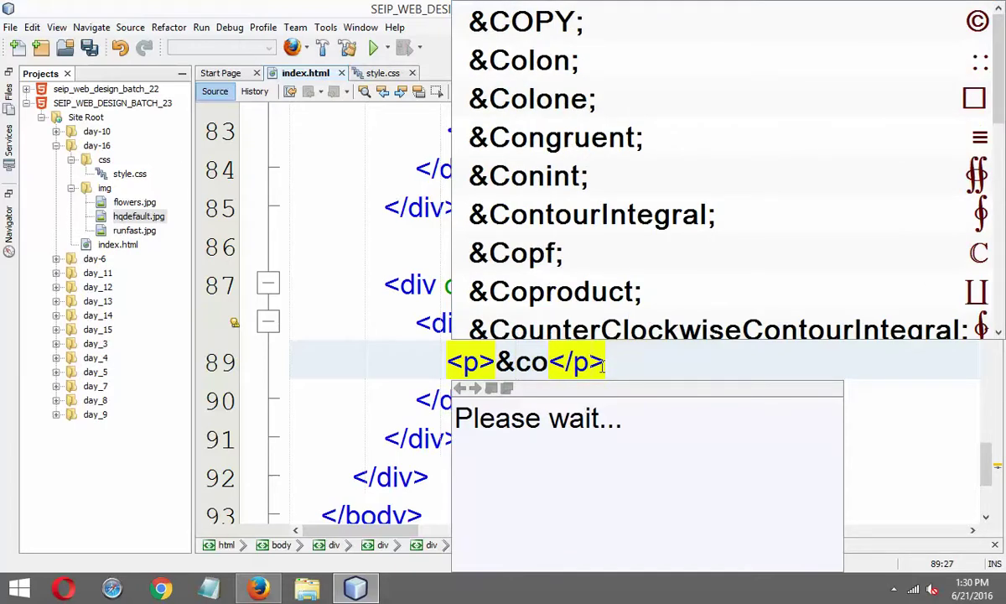
double_click(532, 33)
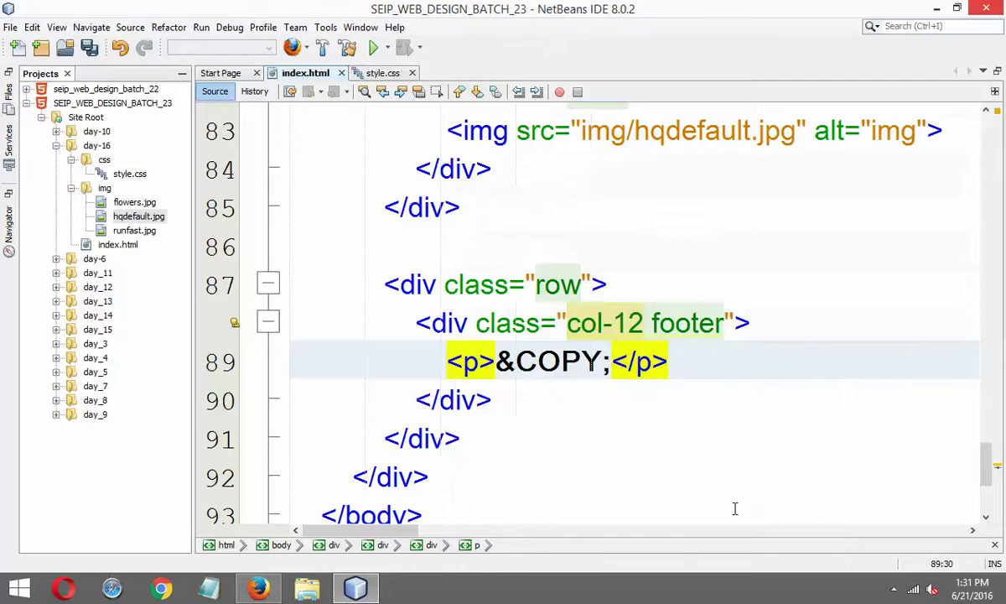
key(ctrl+s)
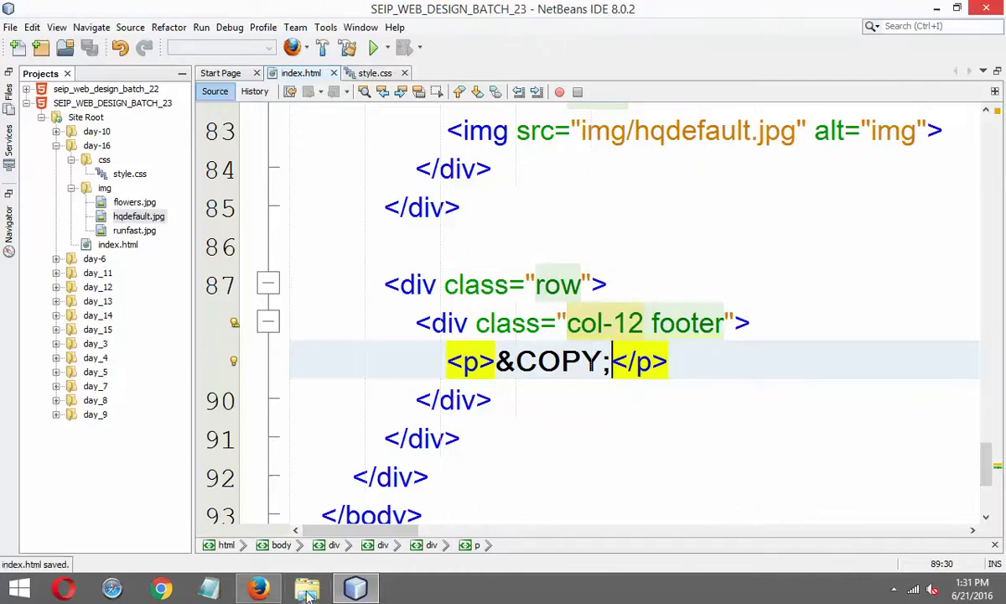
Switch to Firefox, reload the page, and check the copyright symbol below the footer images.
click(258, 587)
right_click(503, 300)
scroll(586, 326, down, 1)
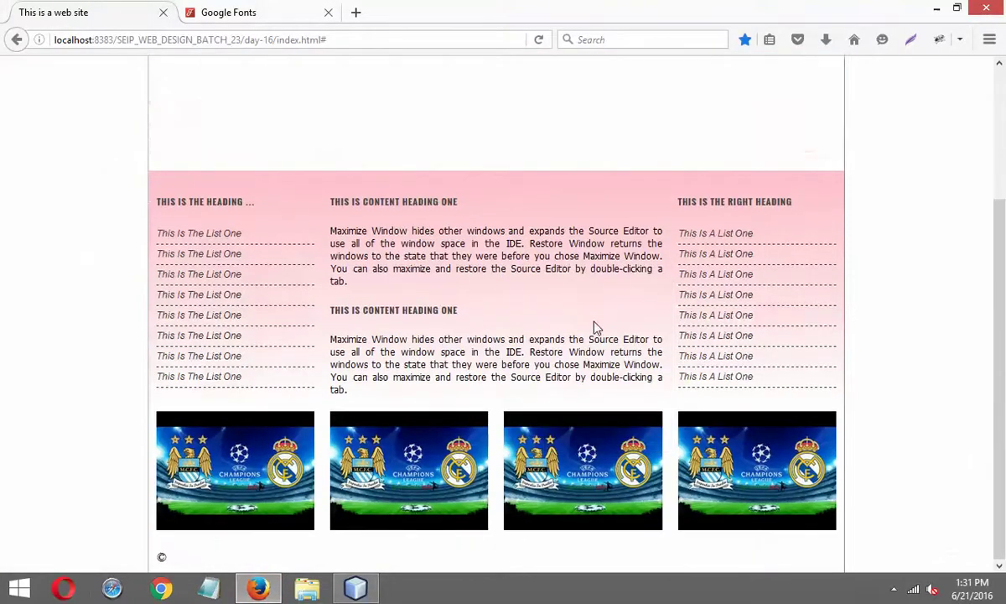
Switch to NetBeans and add the text "Copyright By " after &COPY; in the footer paragraph.
click(378, 586)
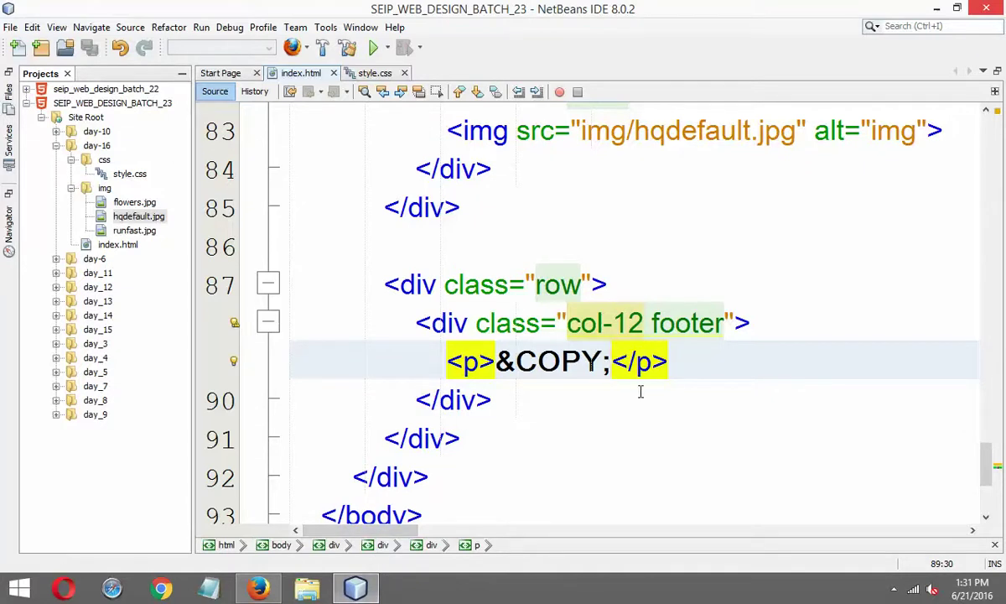
text(Con)
key(BackSpace)
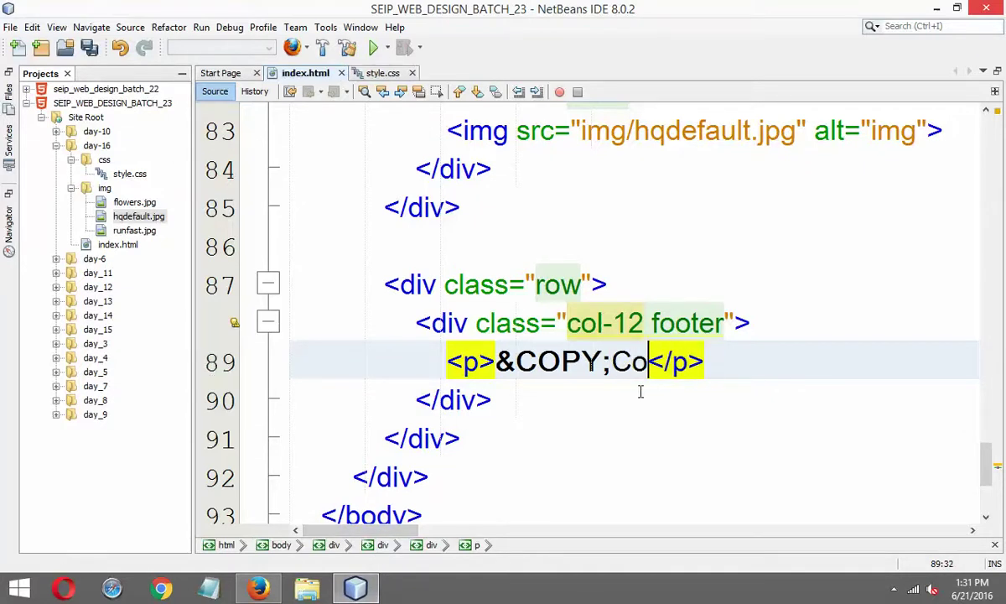
text(pyright)
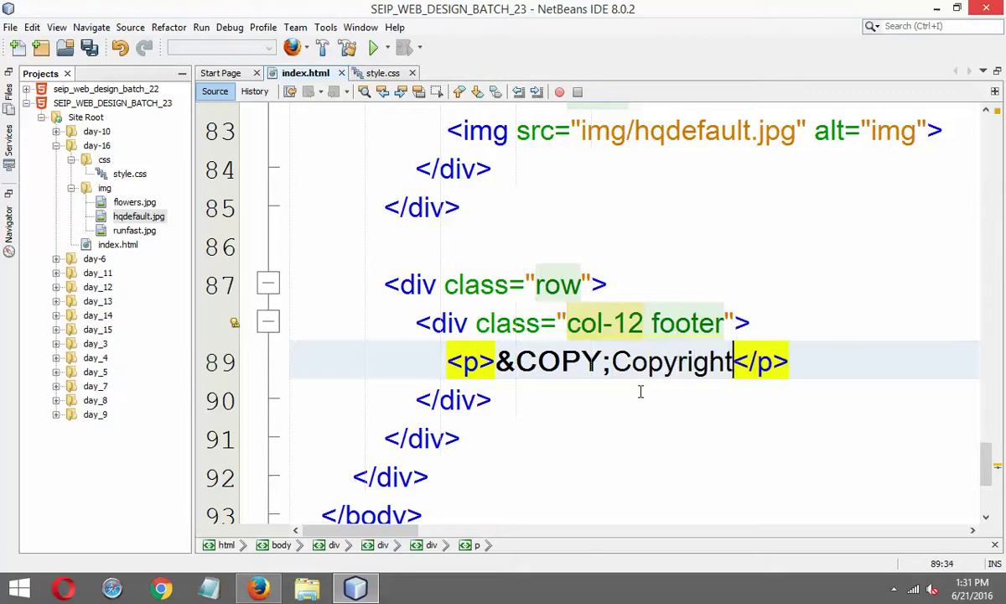
text( By )
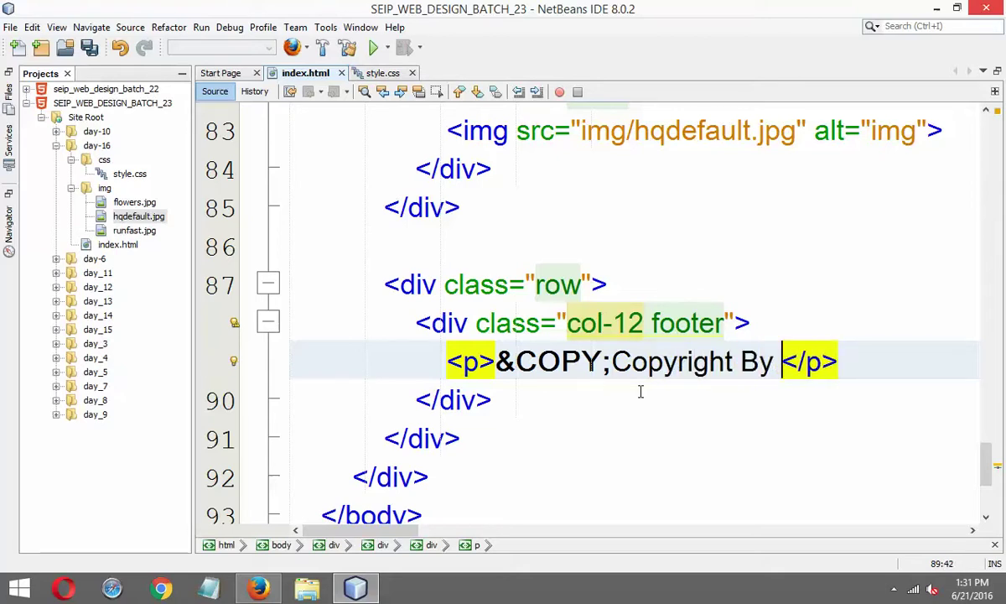
Complete the footer paragraph with the owner's full name followed by ", 2016" and save index.html.
text(Rubel)
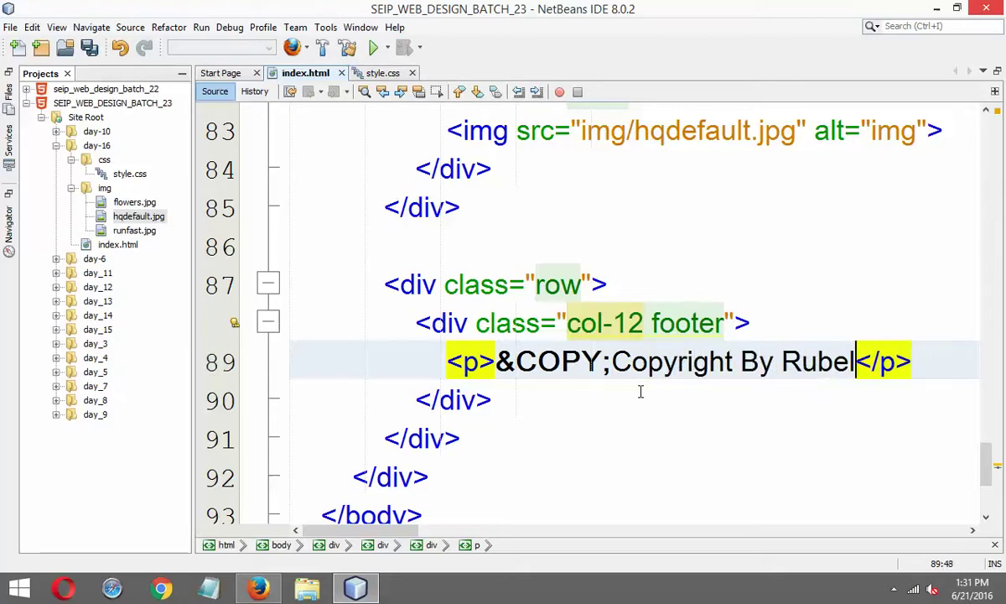
text( AHmmed)
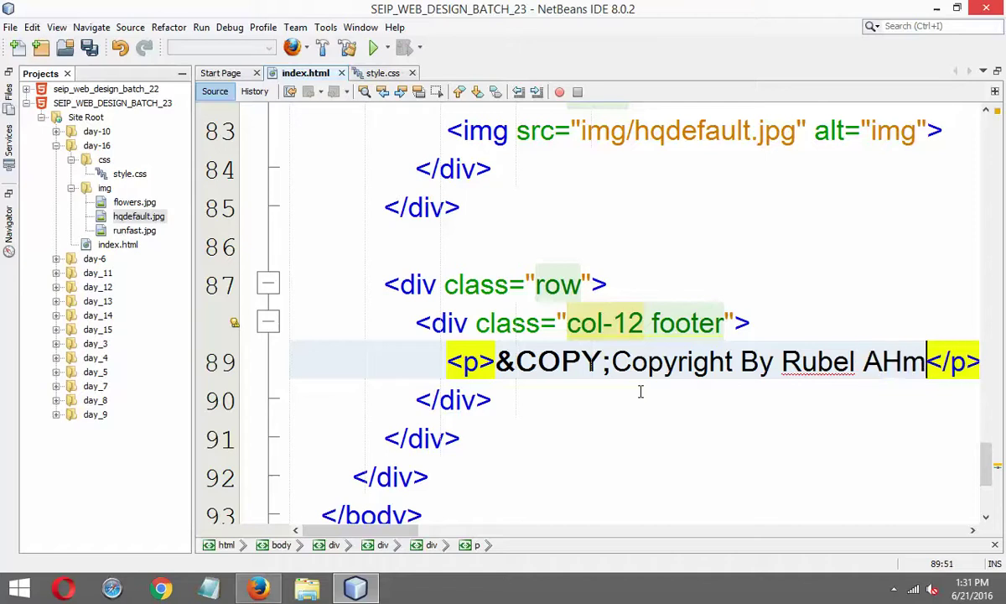
key(BackSpace)
key(BackSpace)
key(BackSpace)
key(BackSpace)
key(BackSpace)
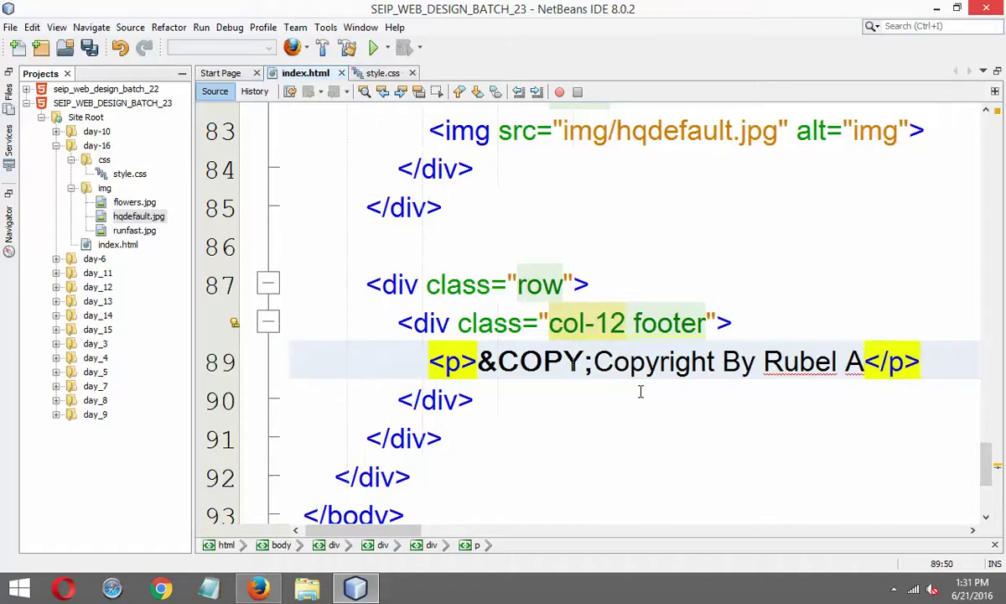
text(hmmed)
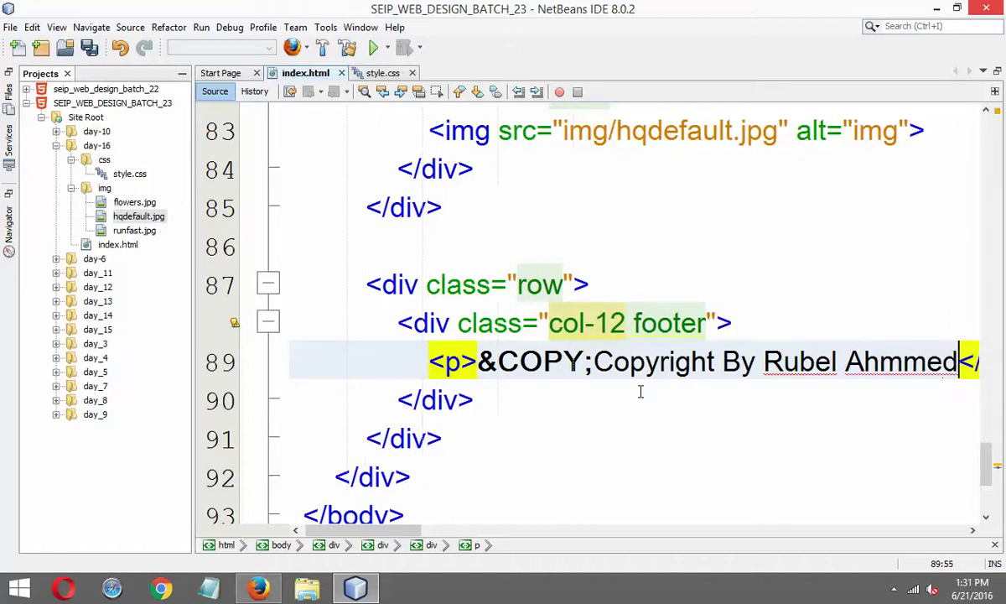
text(, 201)
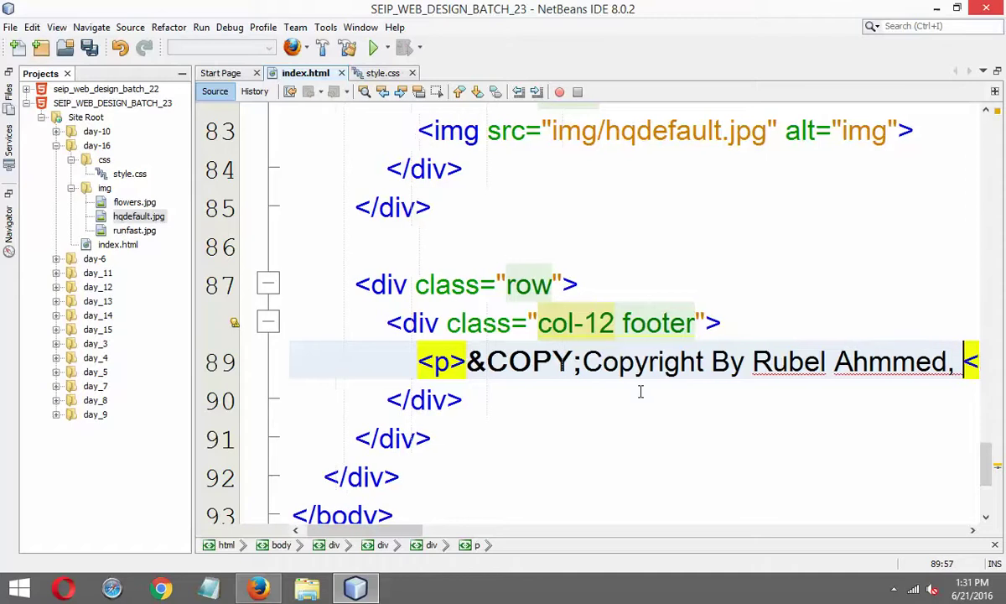
text(6)
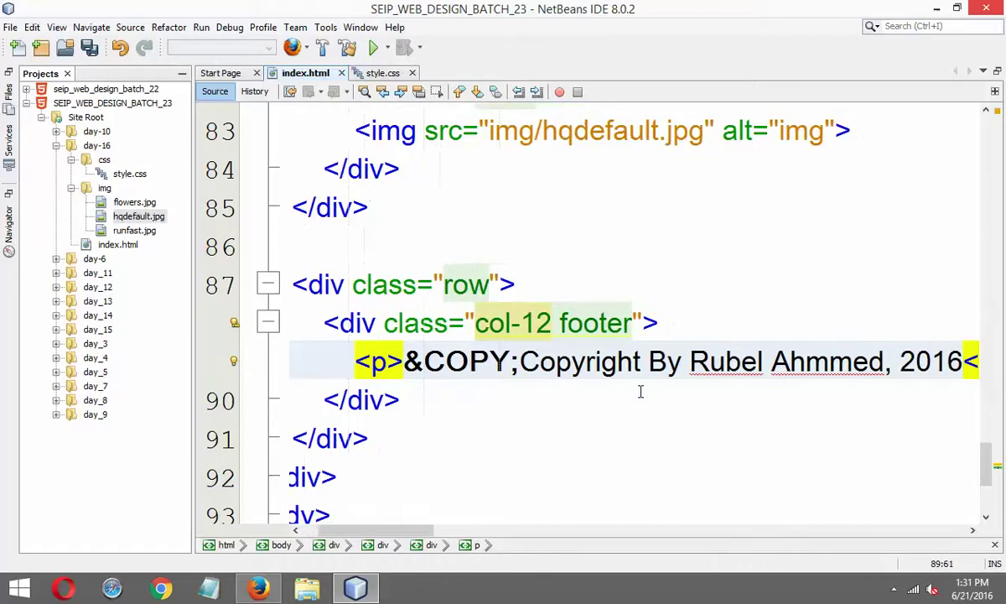
key(ctrl+s)
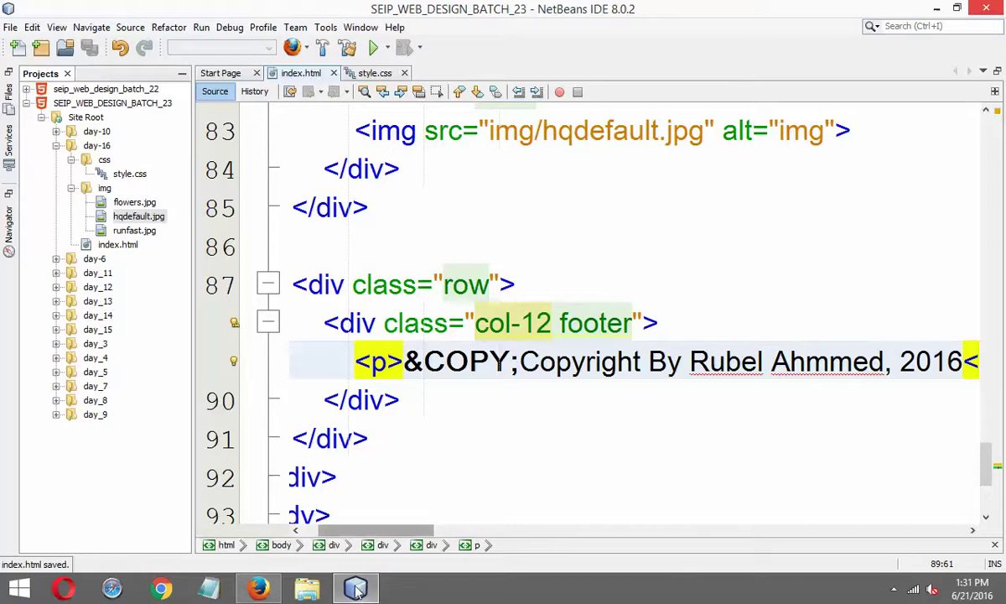
Switch to Firefox, reload the page, and check the full copyright line below the footer images.
click(258, 589)
right_click(569, 290)
click(673, 303)
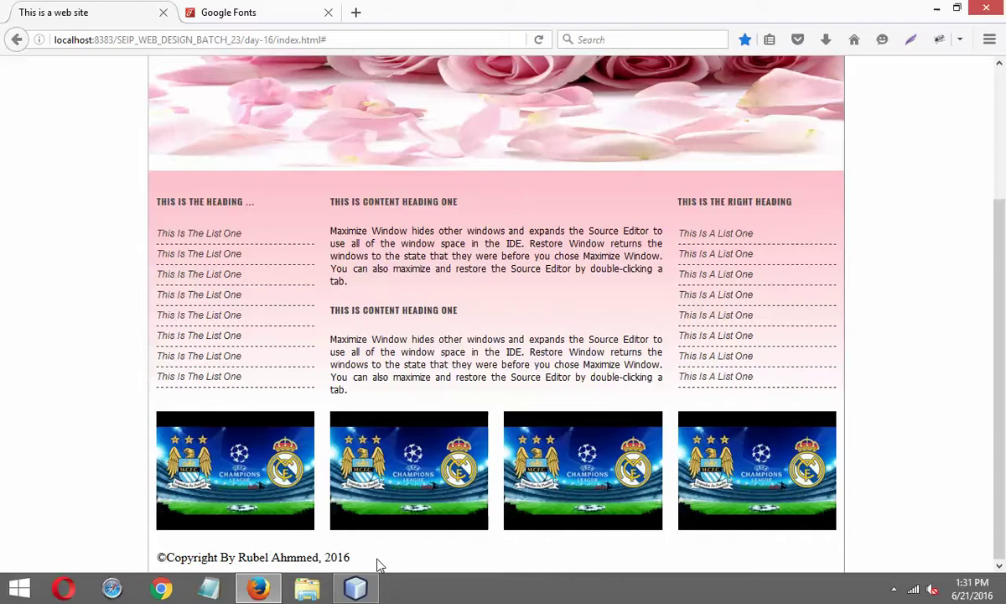
Switch to NetBeans and start a new line below the .footer_top img:hover rule at the end of style.css.
scroll(891, 503, up, 4)
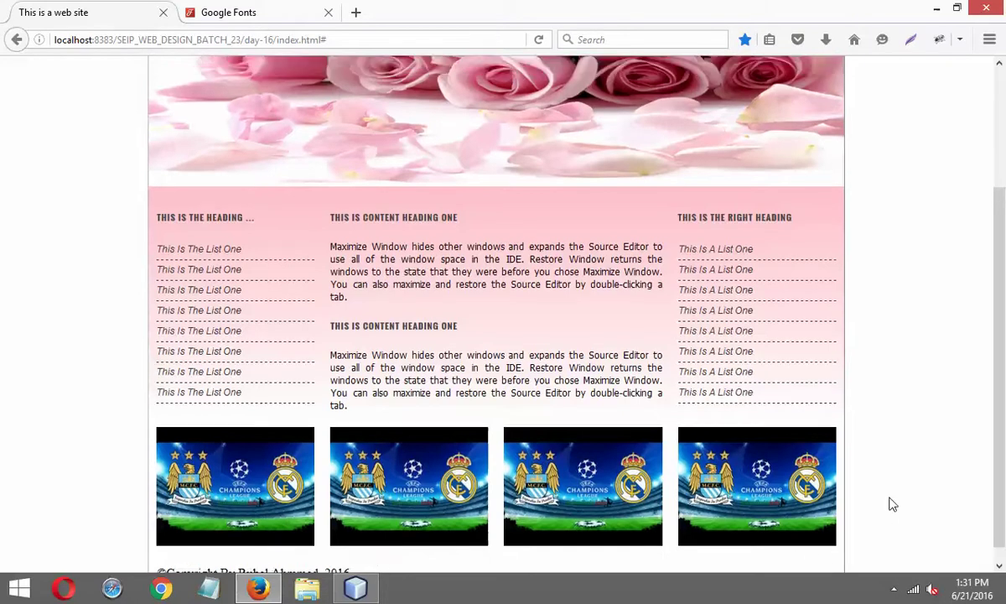
scroll(893, 495, down, 4)
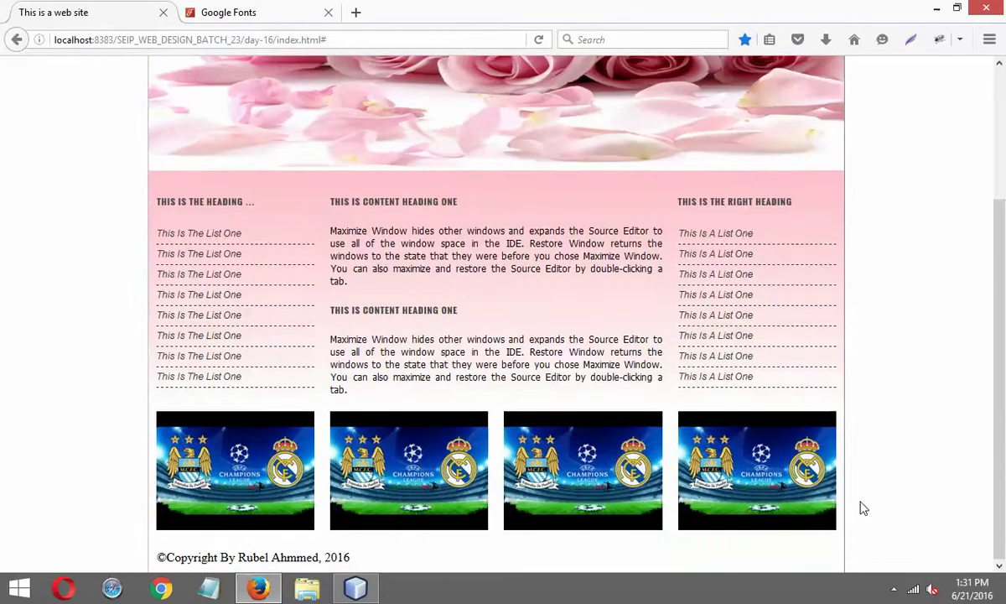
click(356, 589)
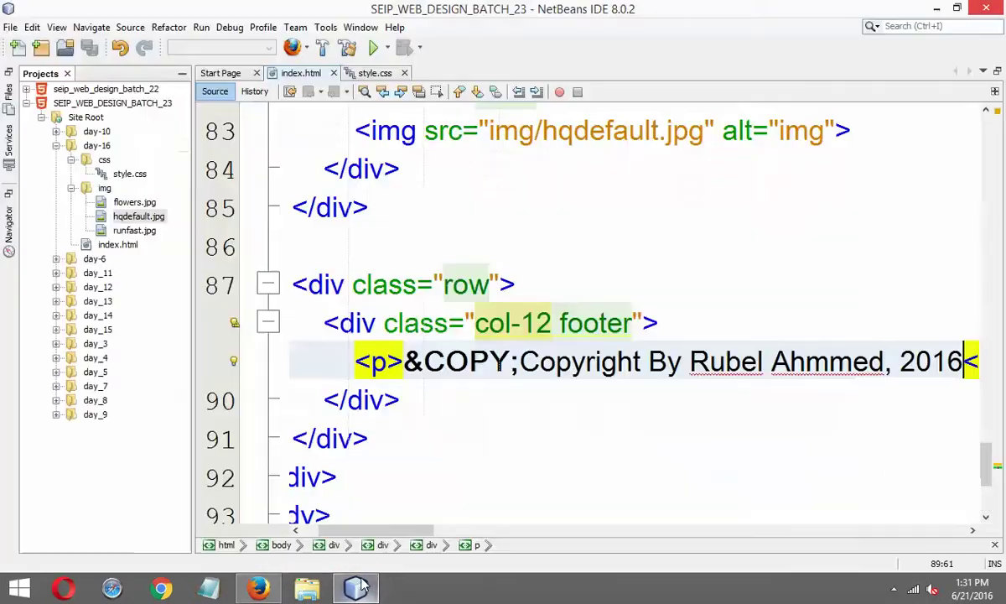
click(373, 73)
scroll(352, 321, down, 1)
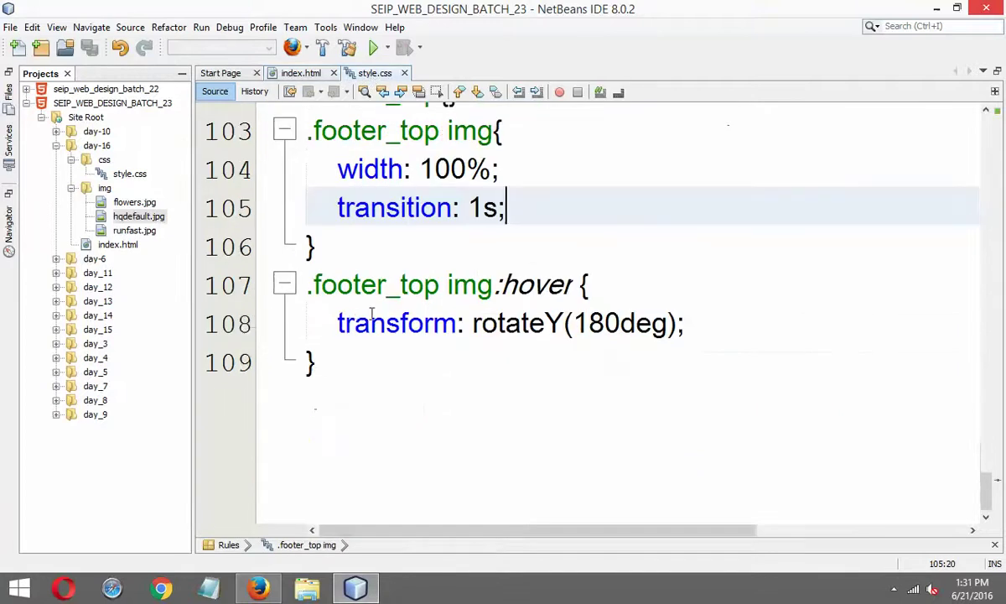
click(360, 360)
key(Return)
key(Return)
text(.footer)
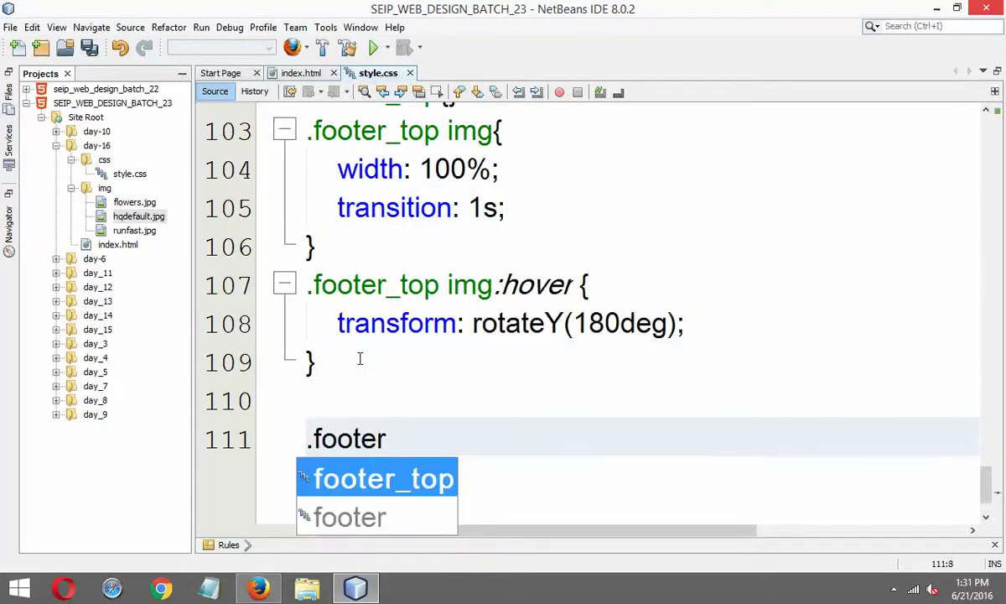
key(BackSpace)
key(BackSpace)
key(BackSpace)
key(BackSpace)
key(BackSpace)
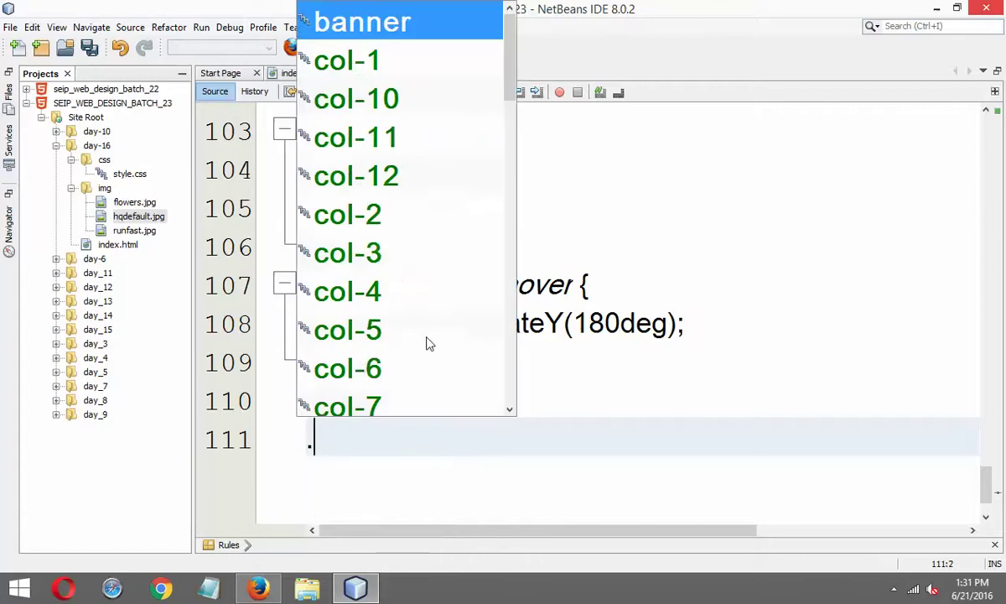
key(BackSpace)
Add the class footer_main to the row div that wraps the copyright column in index.html.
click(285, 71)
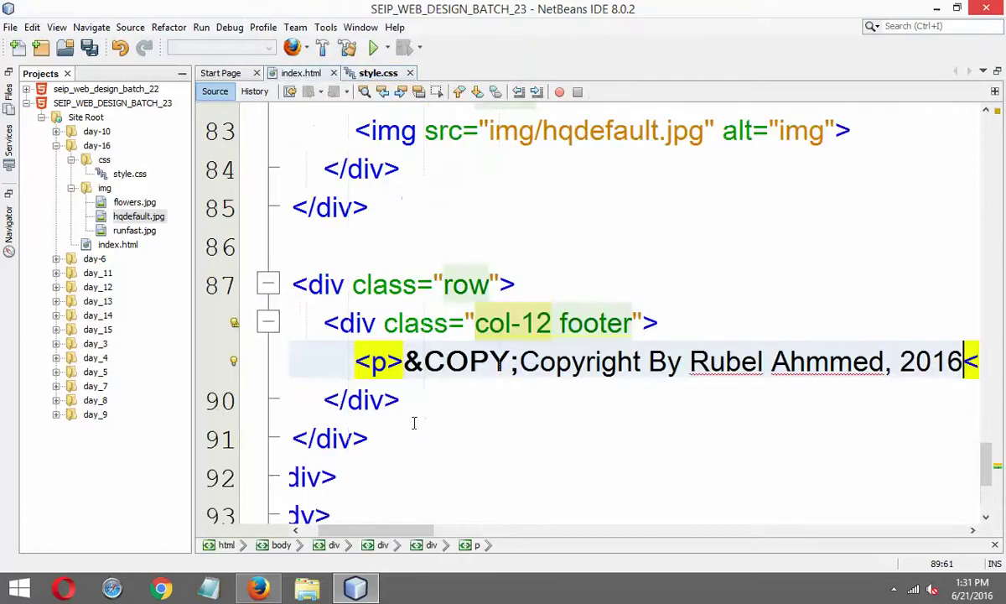
click(492, 288)
text(fo)
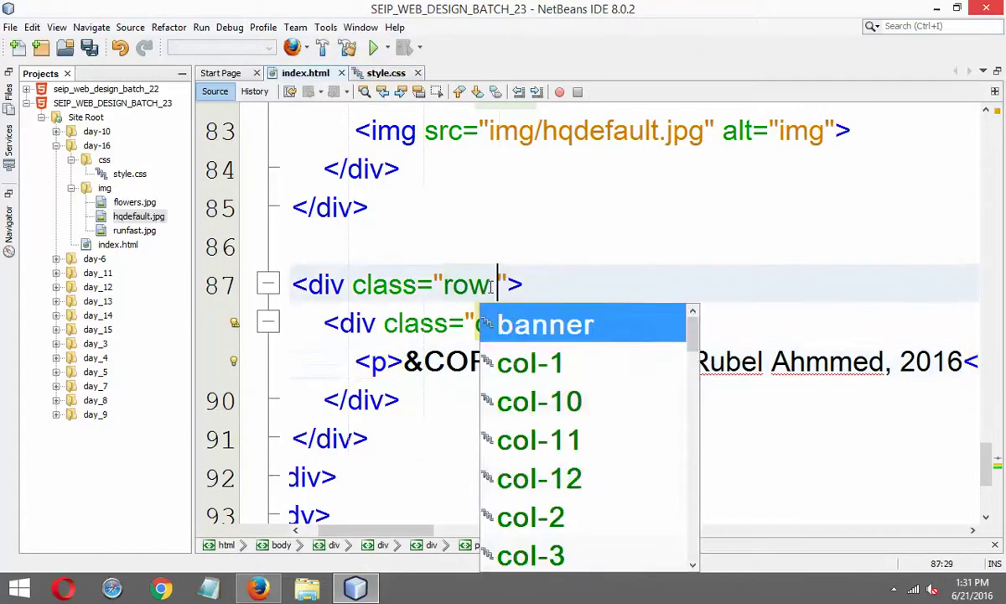
text(oter)
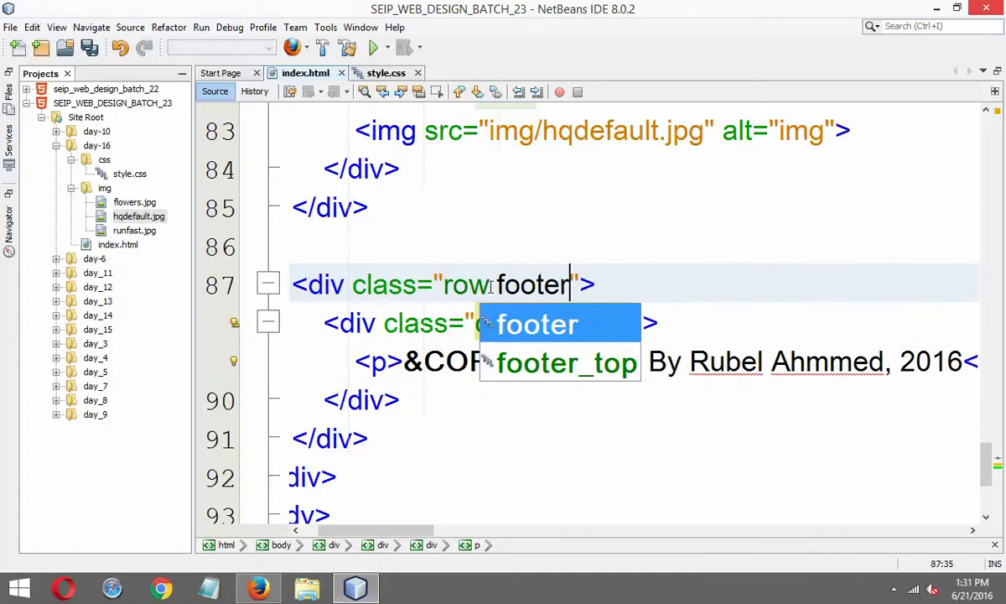
text(_main)
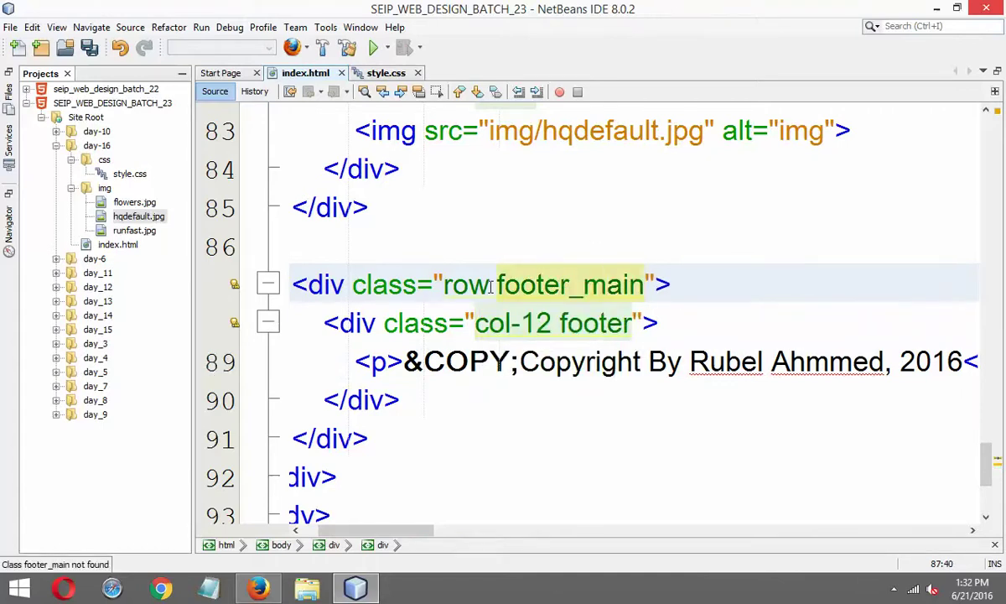
Create an empty .row.footer_main rule at the end of style.css.
click(382, 74)
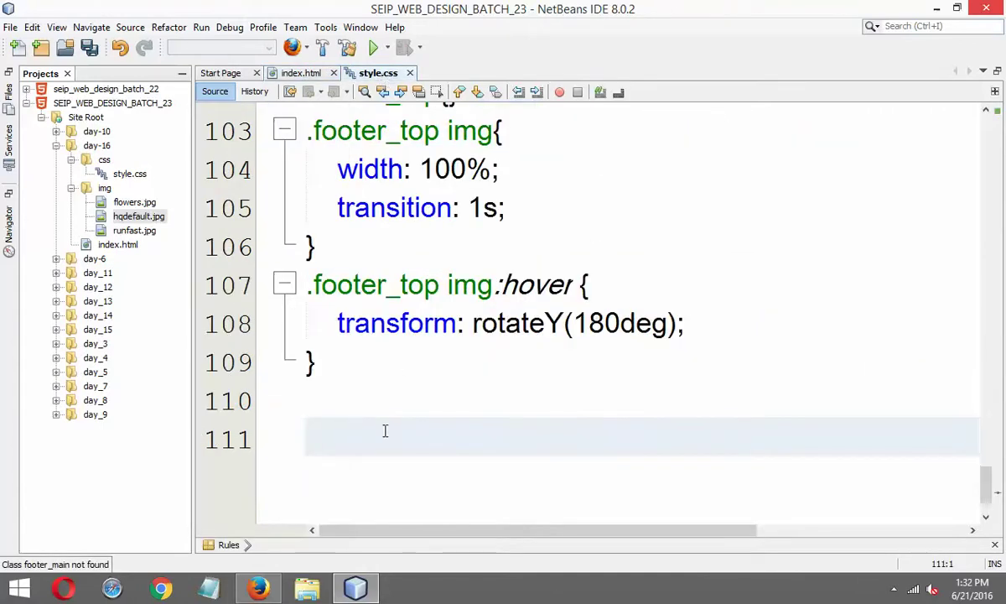
text(.row)
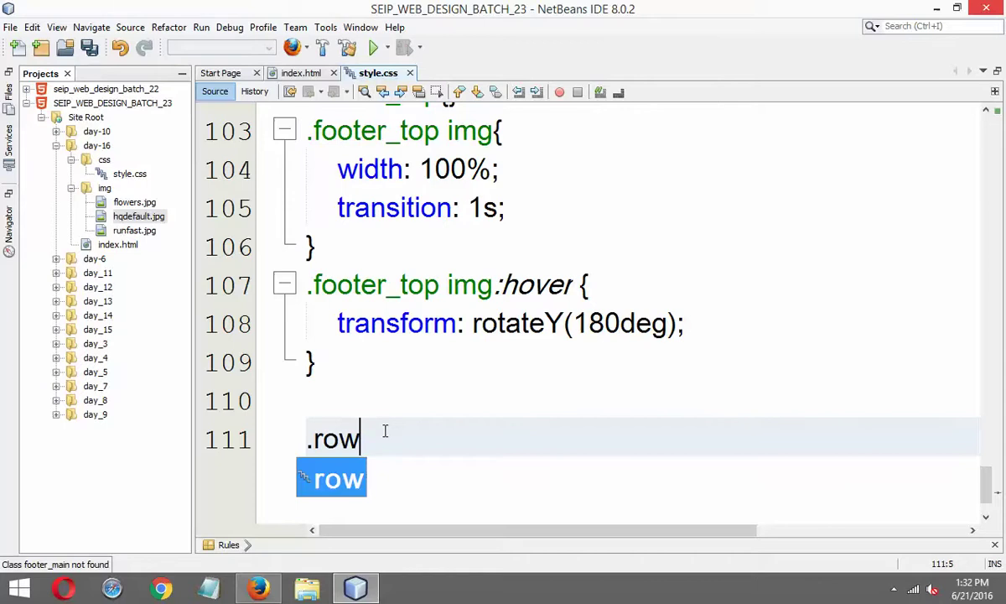
text(.footer)
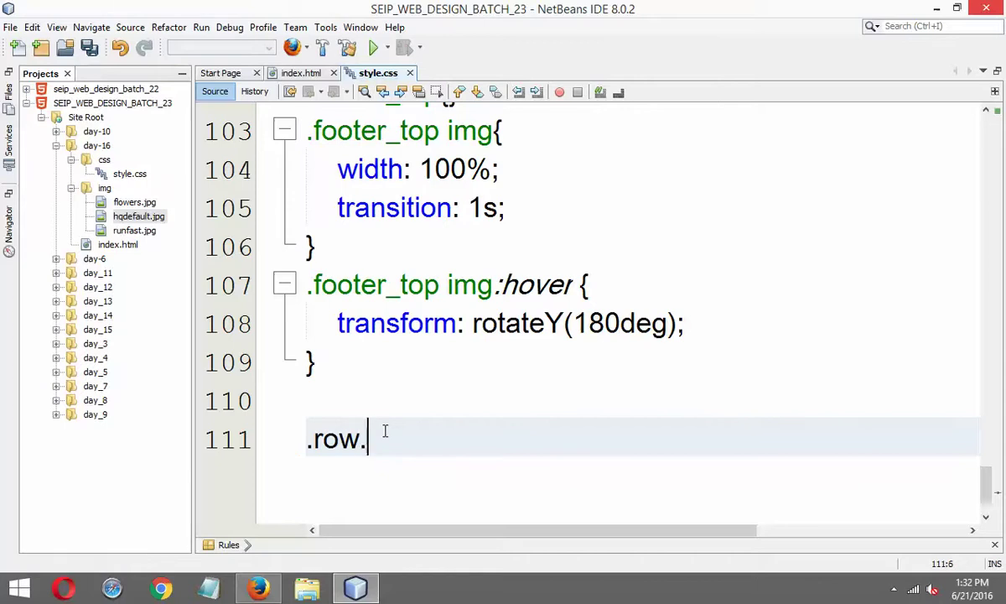
key(Down)
key(Down)
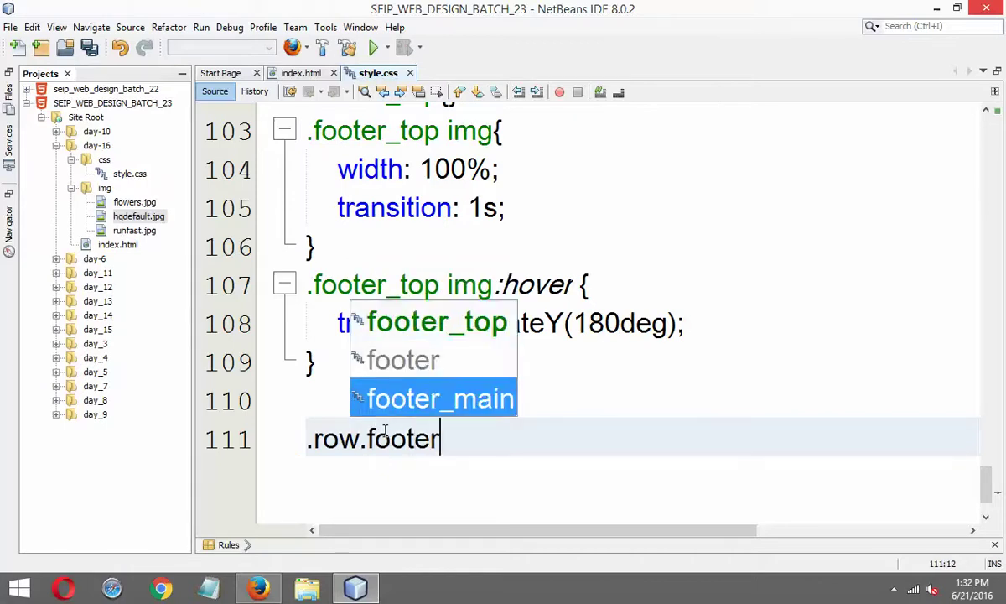
key(Return)
text({)
key(Return)
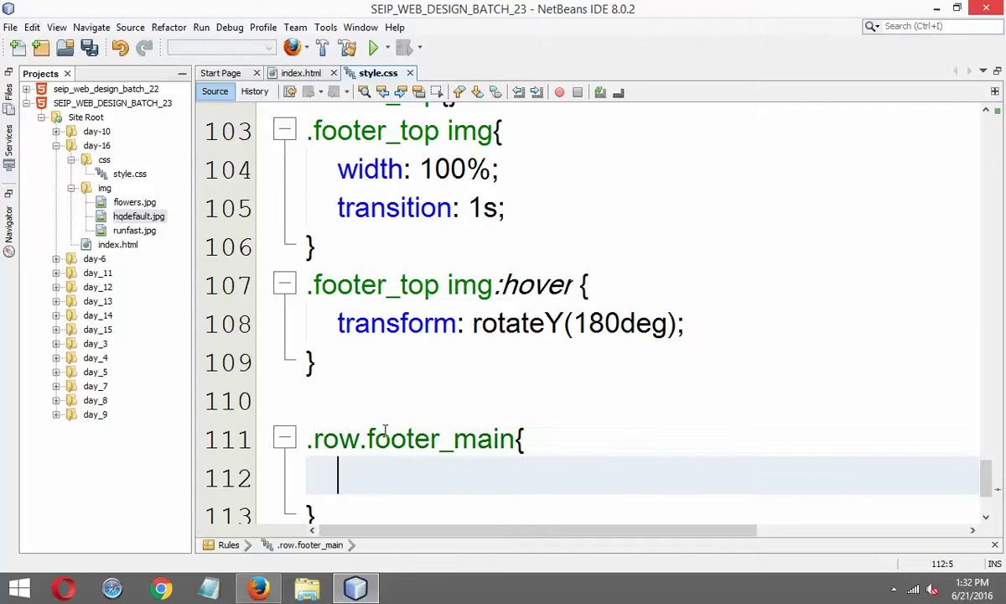
Give the .row.footer_main rule a background of #444 and a text color of #fff.
text(backgr)
key(Return)
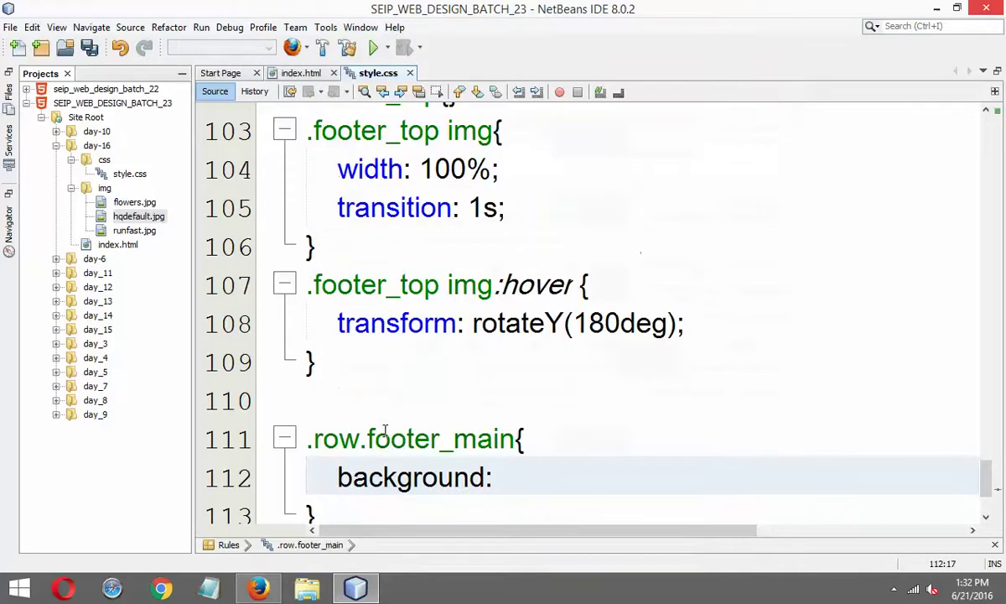
text(#444;)
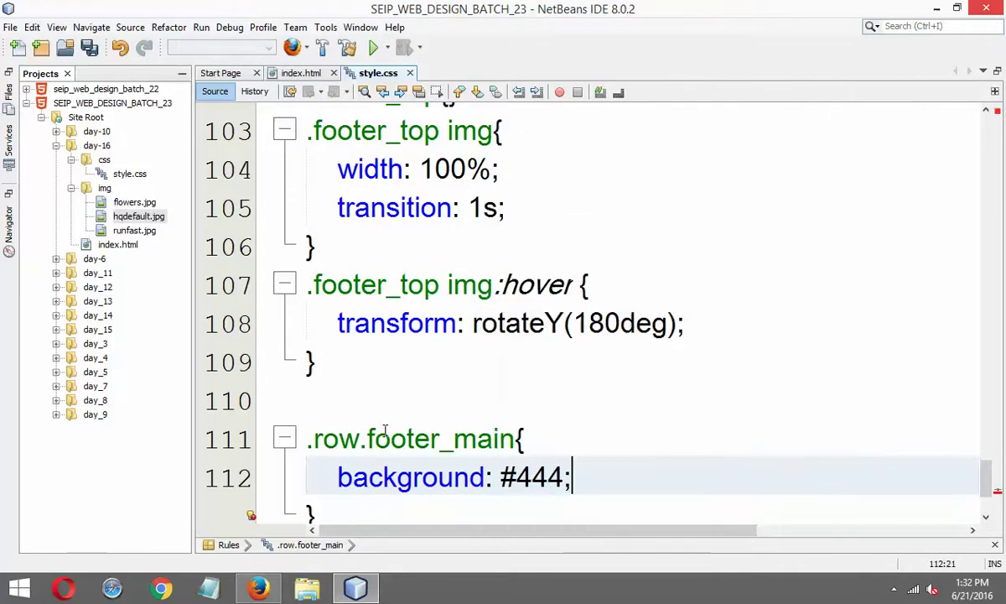
key(Return)
text(colo)
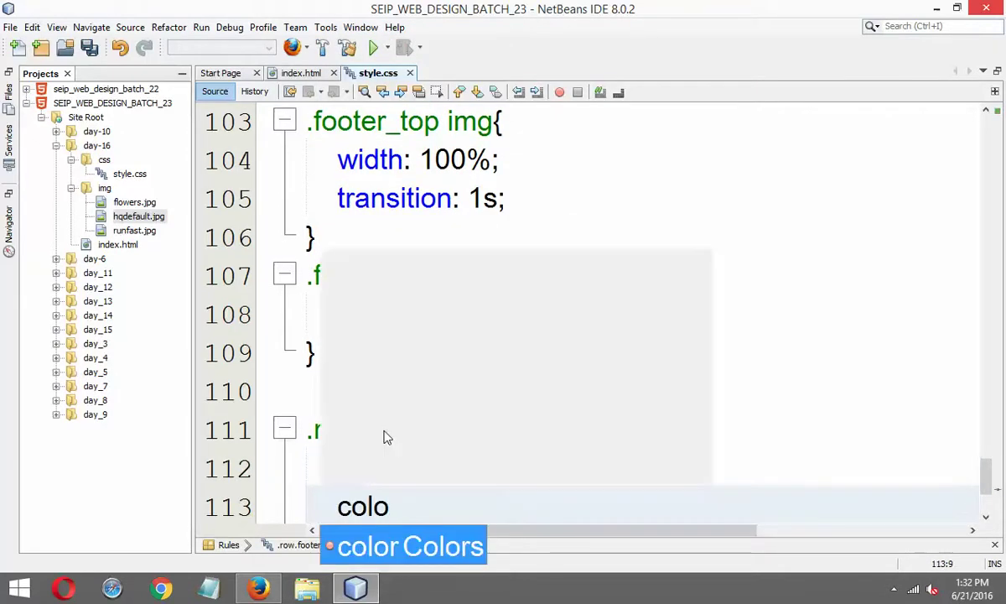
key(Return)
text(#fff;)
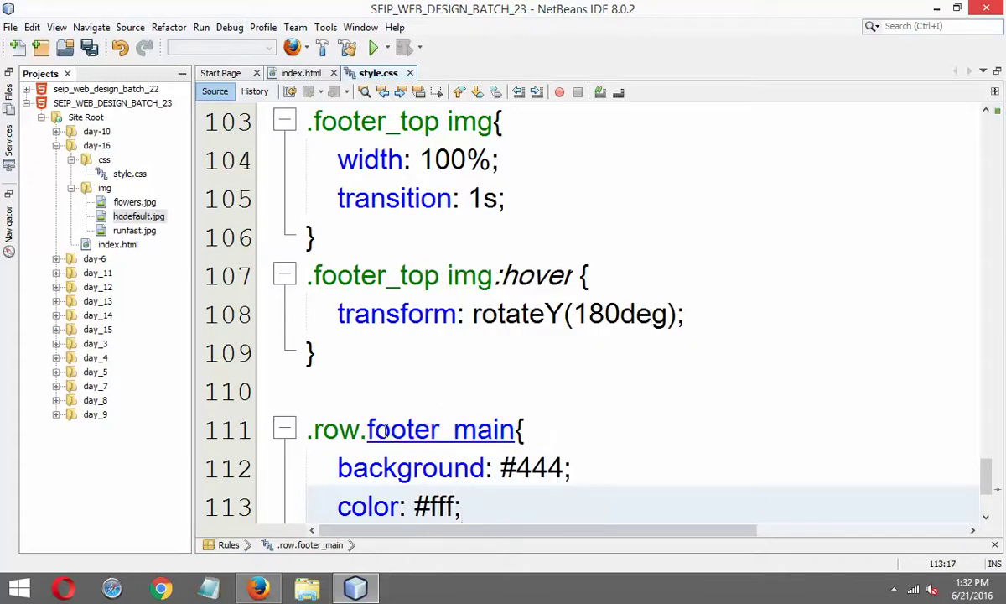
Add text-align: center to the .row.footer_main rule and save the changes.
key(Return)
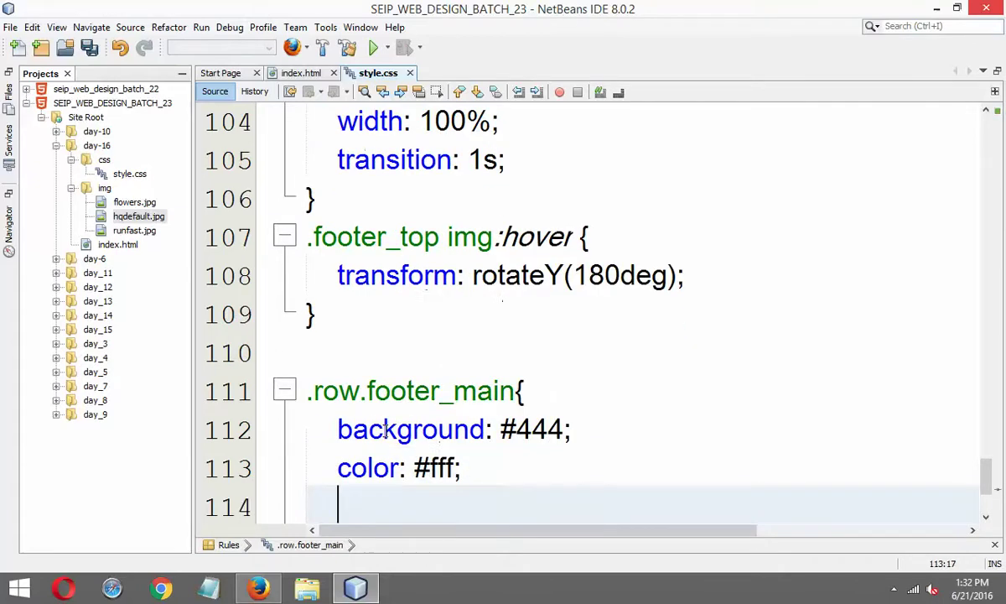
text(te)
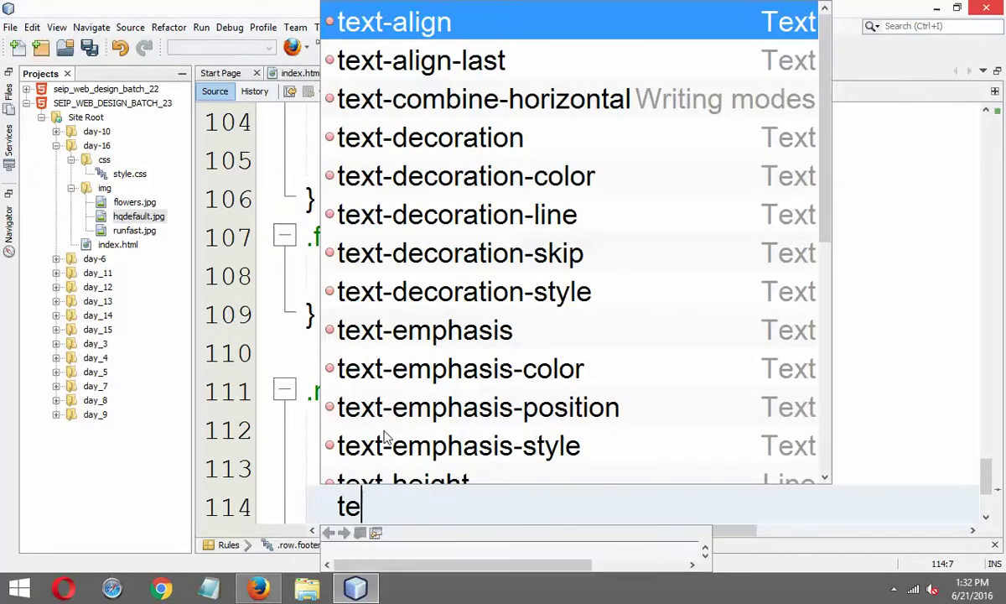
key(Return)
text(a)
key(BackSpace)
text(c)
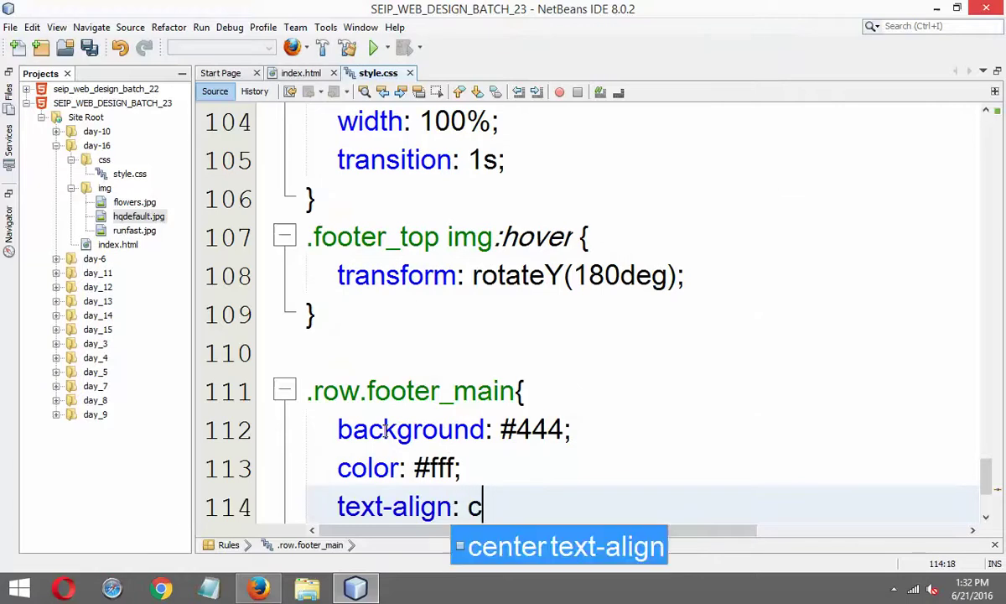
key(Return)
key(ctrl+s)
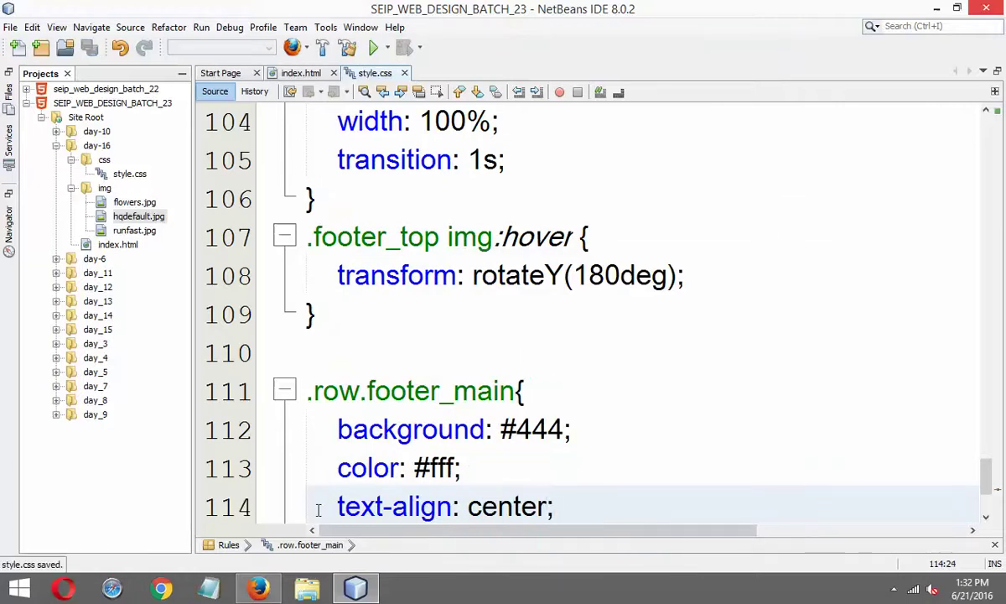
Switch to Firefox, reload the page, and check the styling of the copyright row below the footer images.
click(261, 587)
right_click(645, 315)
click(750, 326)
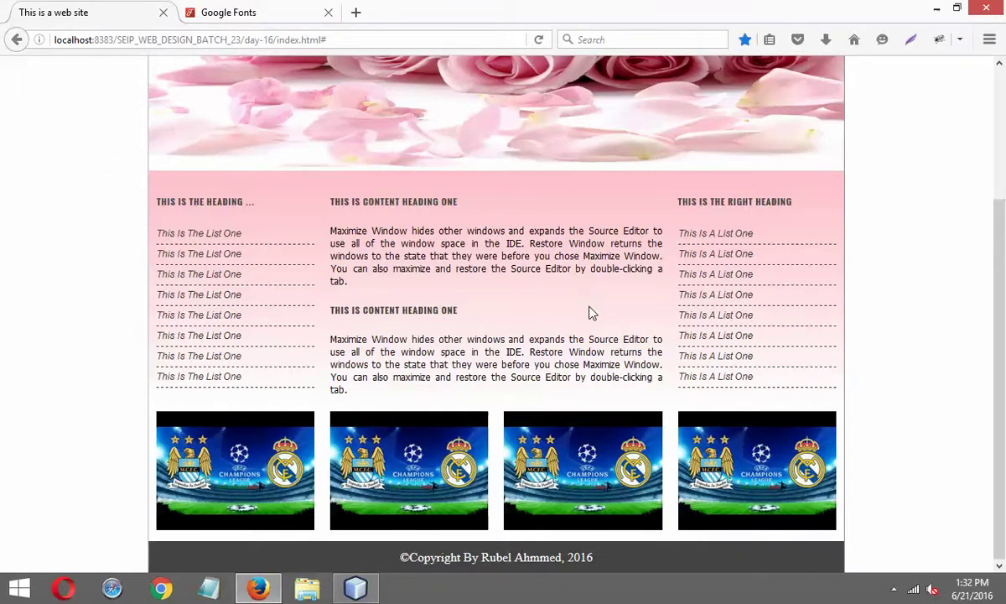
scroll(589, 312, up, 4)
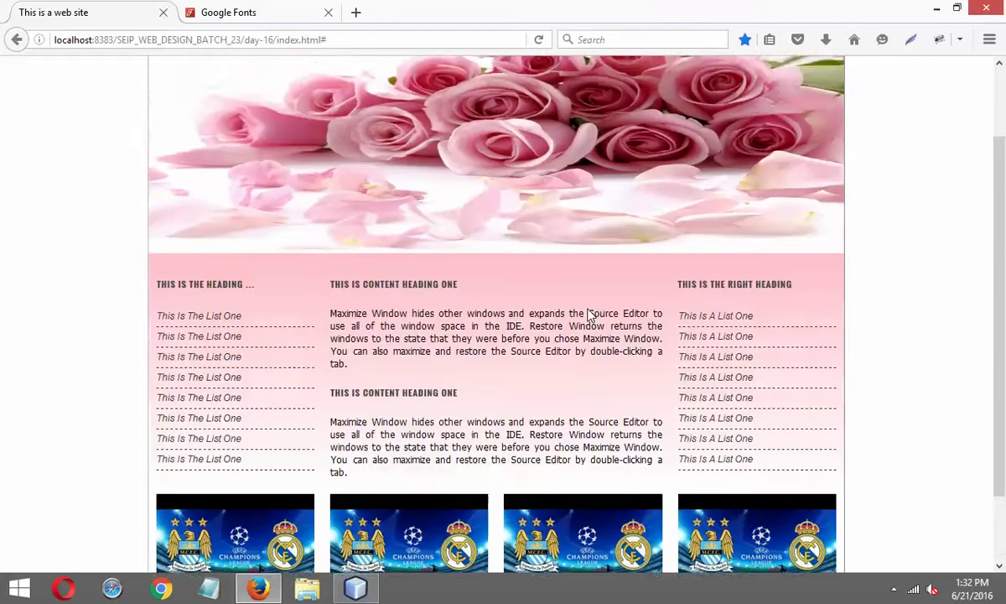
scroll(589, 314, down, 4)
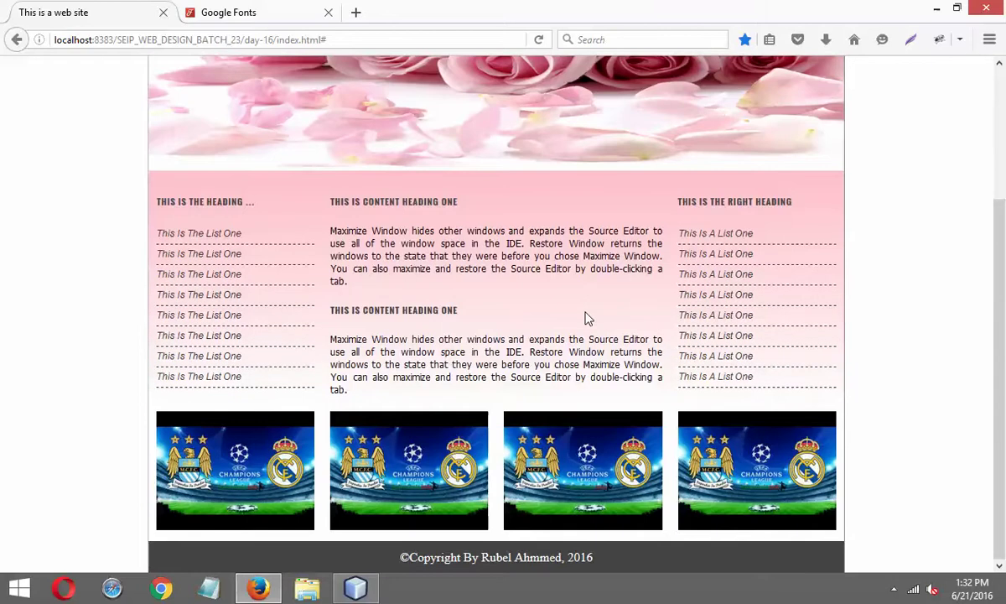
Switch to NetBeans, insert a space after &COPY; in the footer paragraph of index.html, and save the file.
click(356, 589)
key(ctrl+Page_Up)
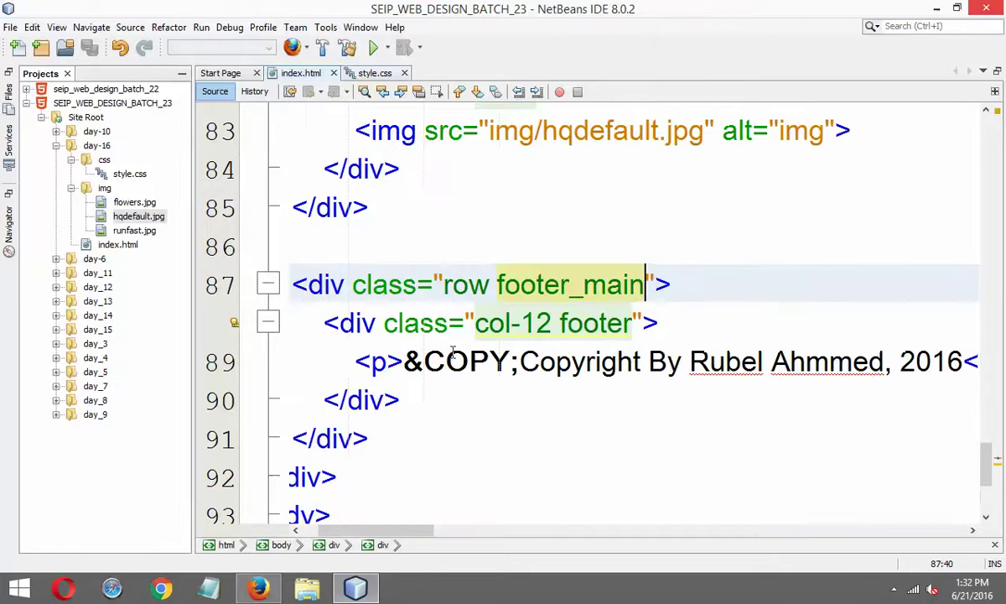
click(519, 367)
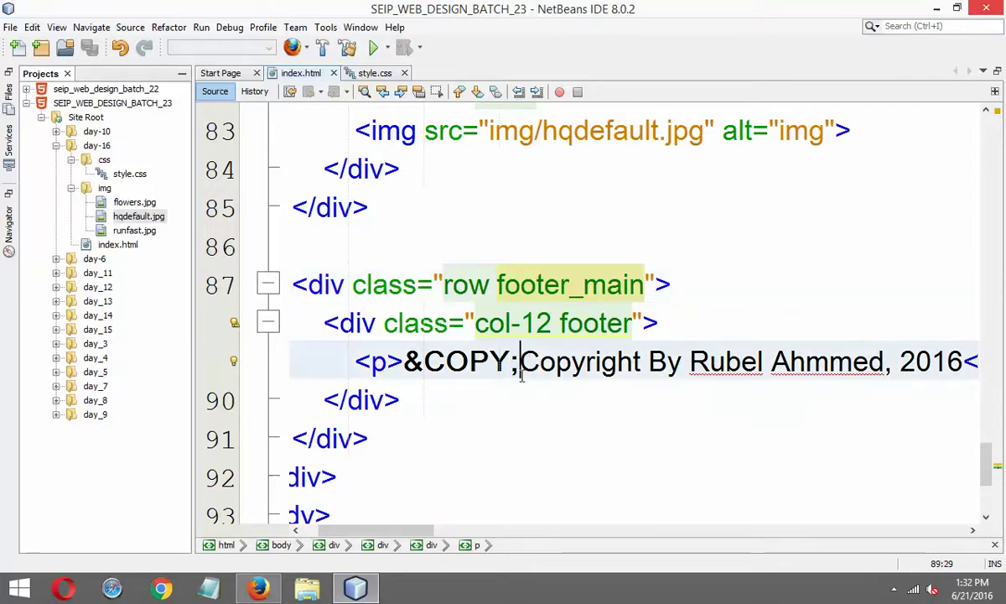
key(ctrl+s)
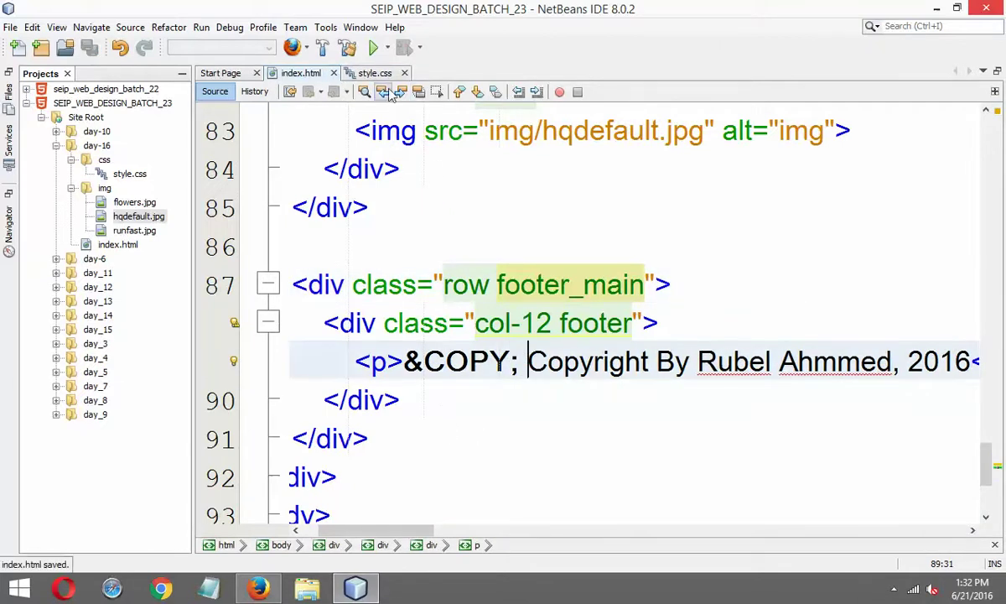
Review the footer rules at the end of style.css.
click(369, 74)
scroll(537, 352, down, 2)
scroll(591, 361, up, 1)
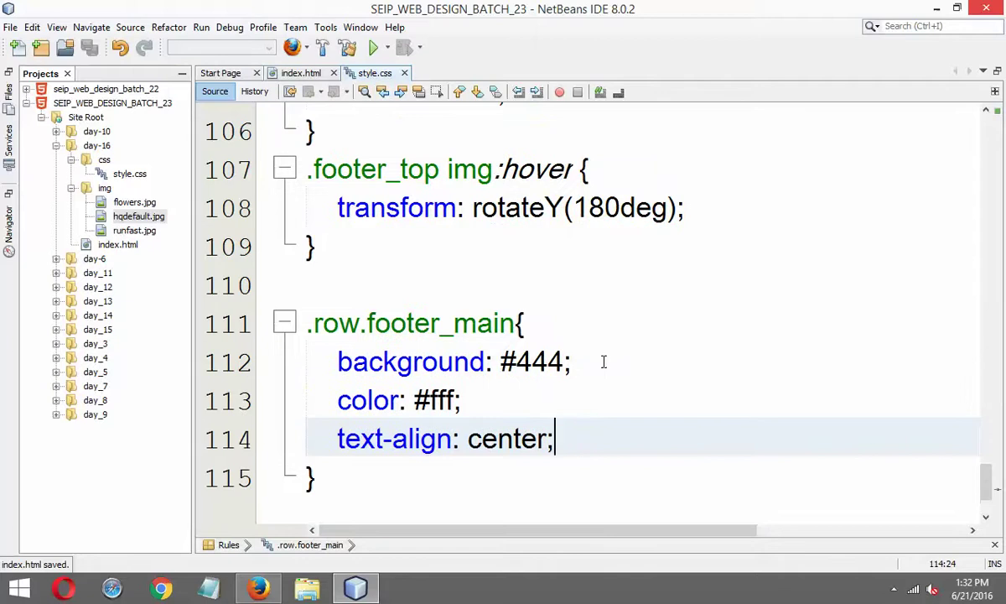
click(893, 589)
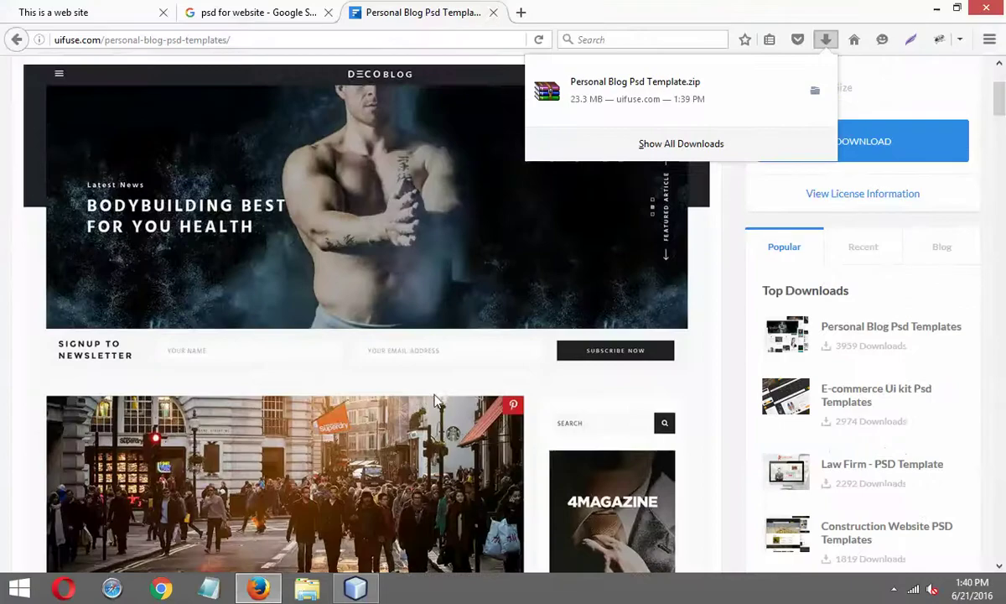
Look through the Personal Blog PSD template preview on the uifuse.com page in Firefox.
scroll(530, 292, down, 5)
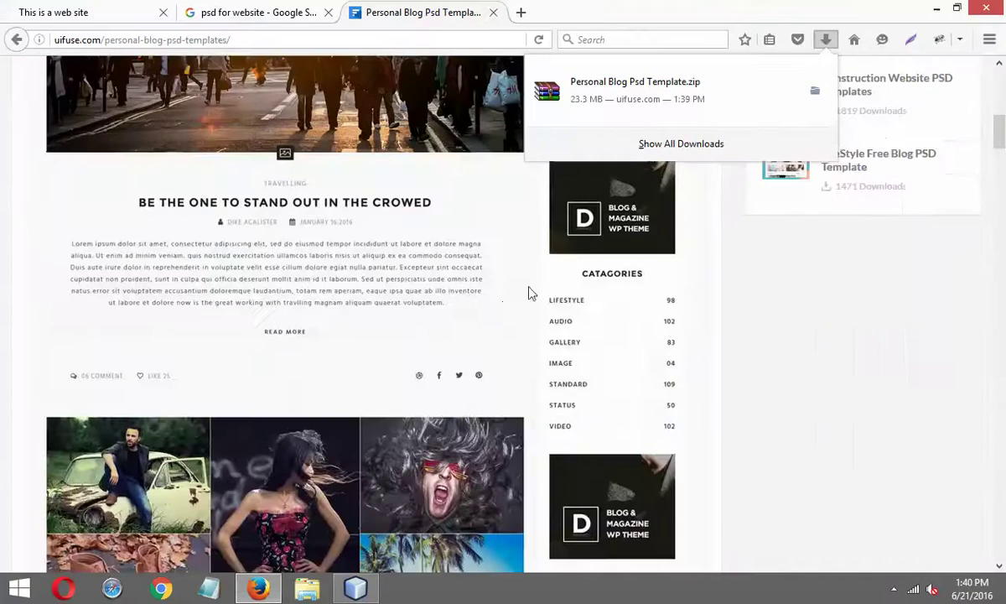
scroll(675, 340, down, 10)
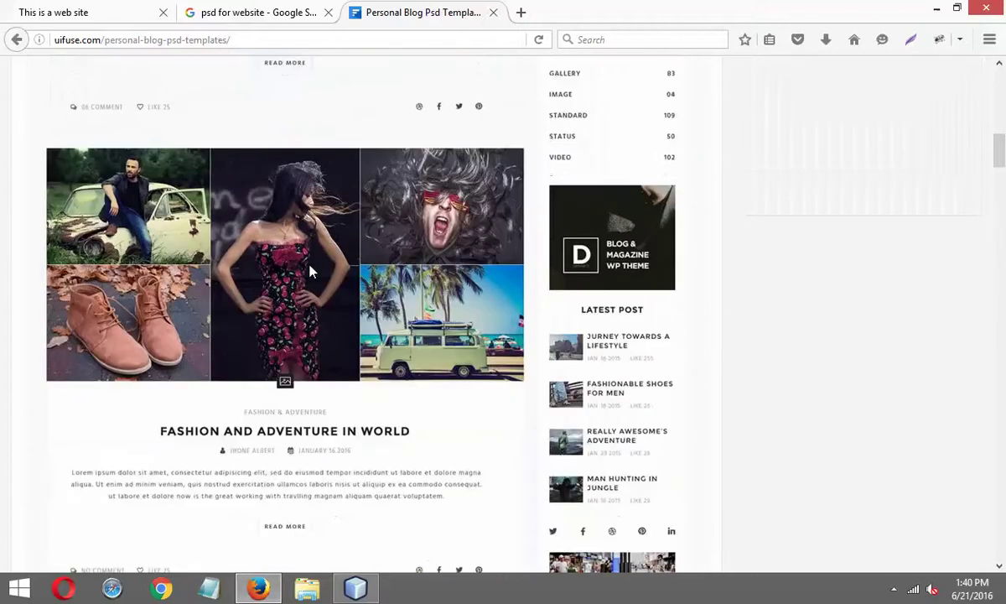
scroll(329, 238, up, 15)
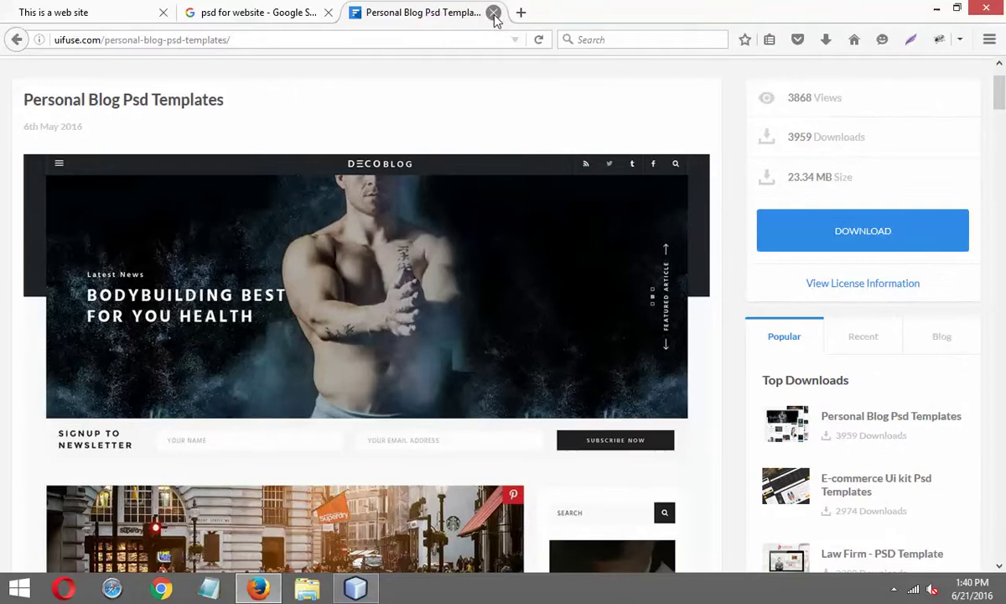
Close the template page and the Google search results, and return to the beginning of the local day-16 web page.
click(494, 13)
click(323, 12)
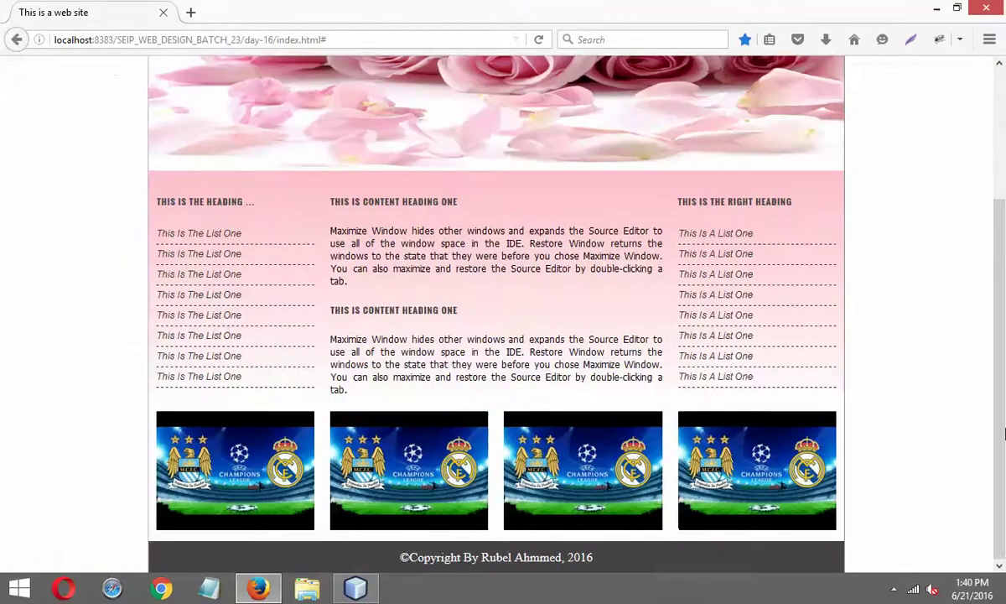
scroll(906, 443, up, 4)
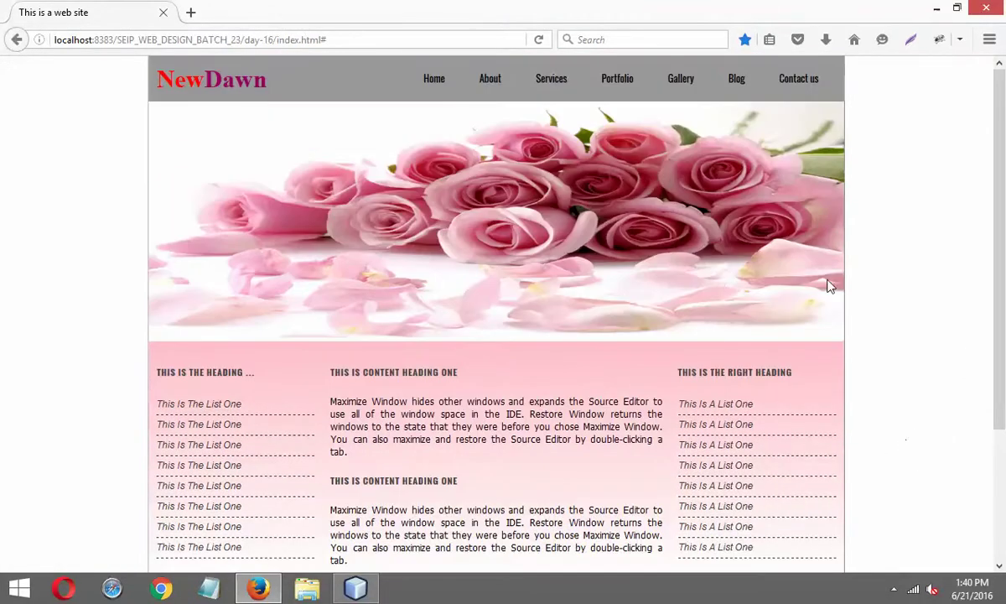
Switch to File Explorer and extract Personal Blog Psd Template.zip directly into the Downloads folder.
click(937, 8)
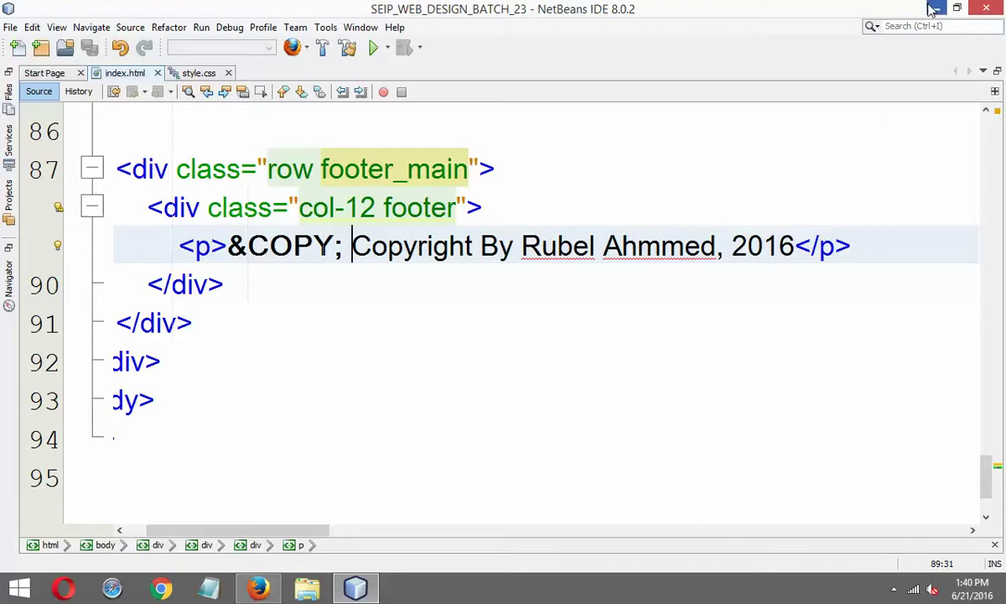
key(super+d)
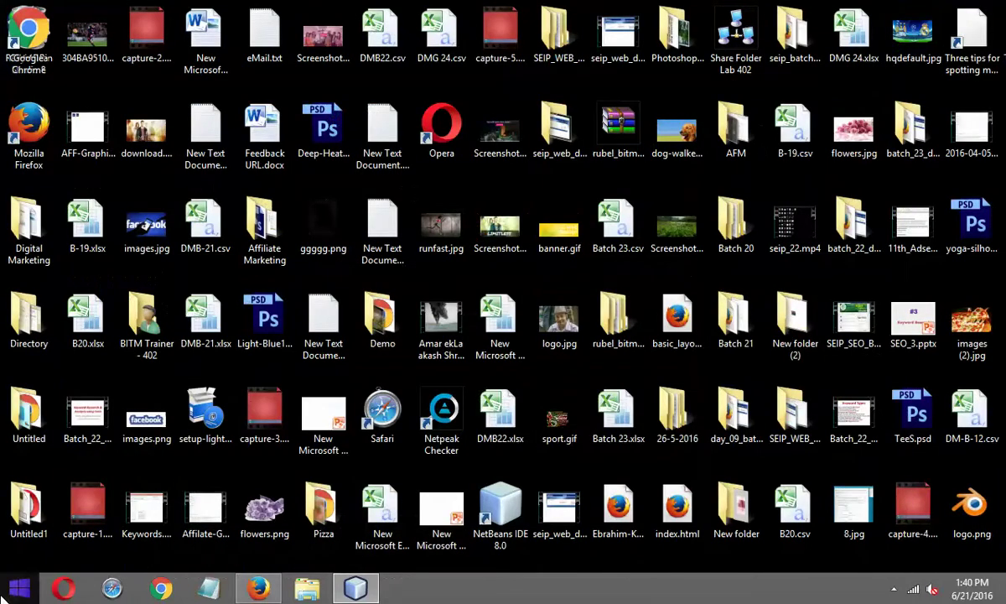
key(super+x)
key(Escape)
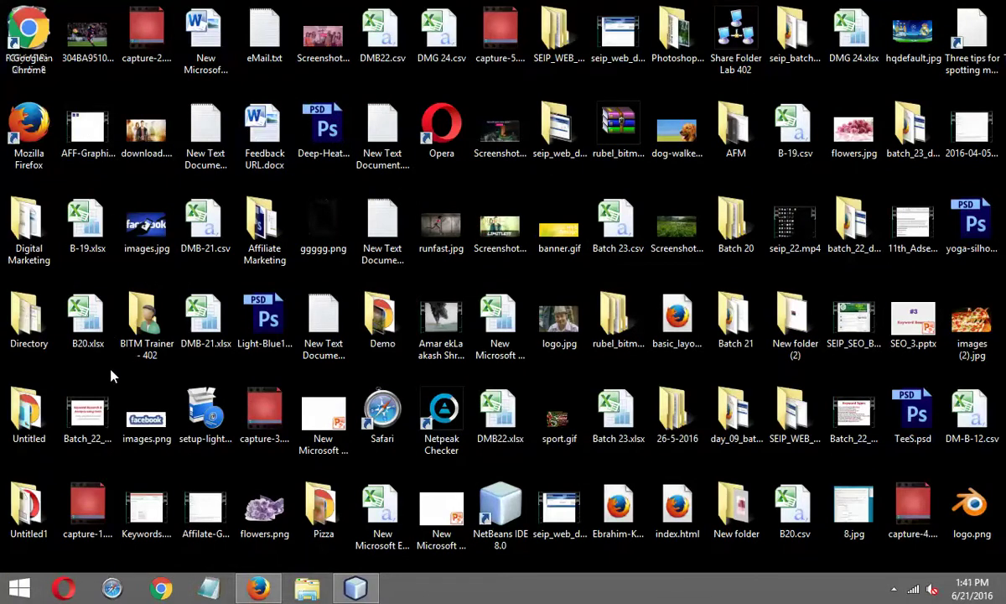
key(super+e)
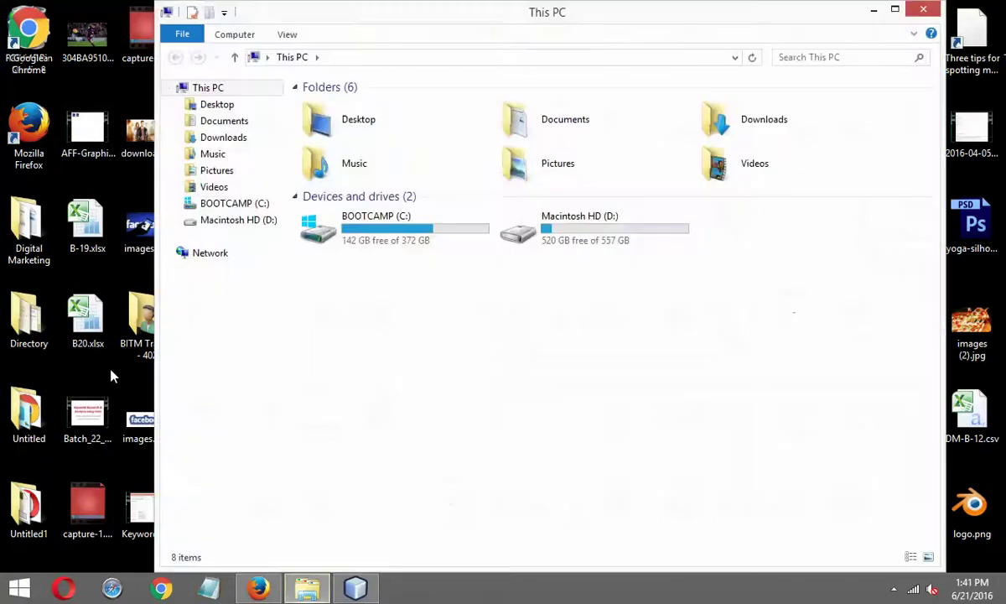
click(228, 137)
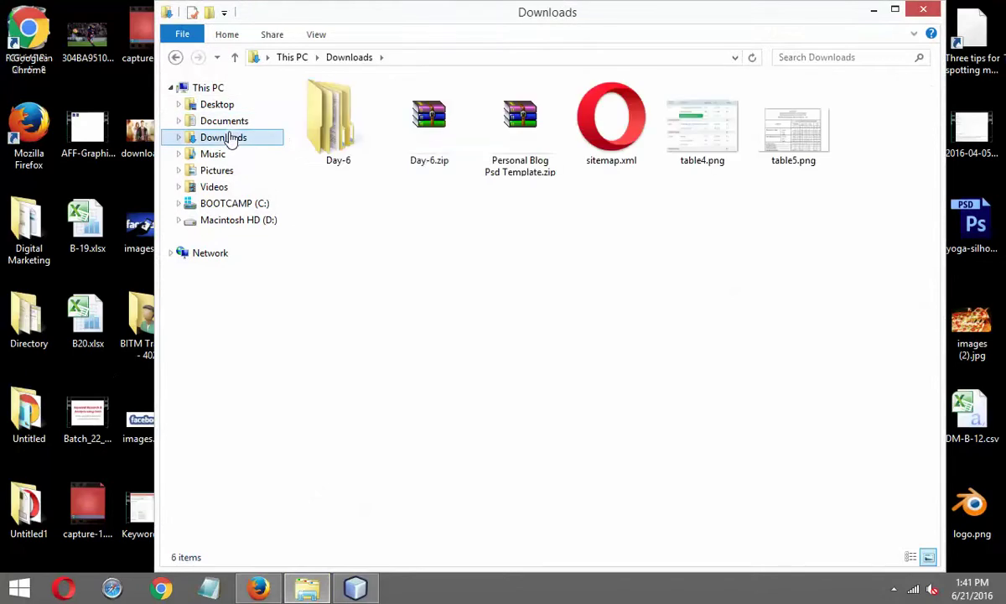
right_click(520, 153)
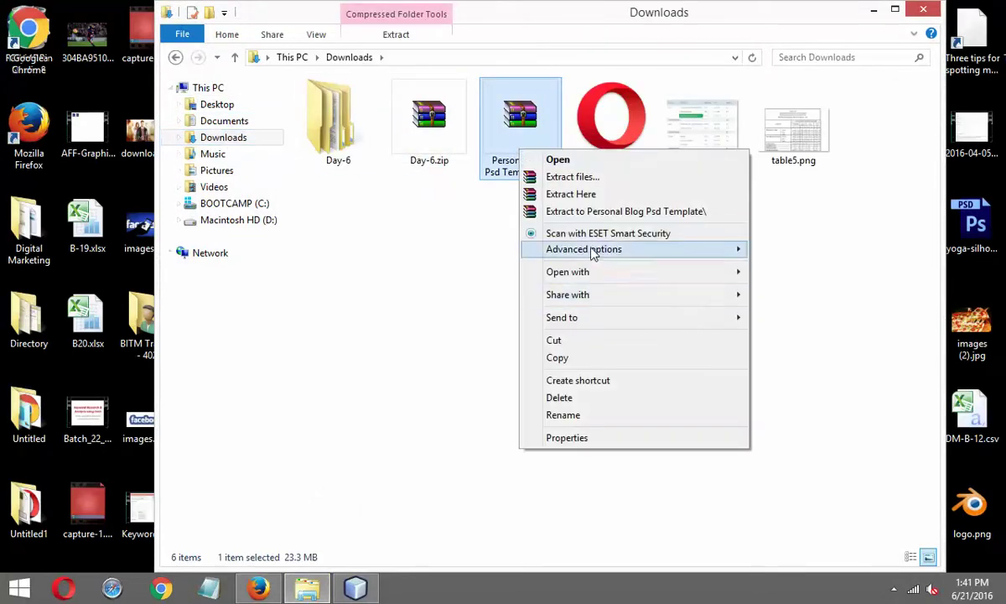
click(580, 196)
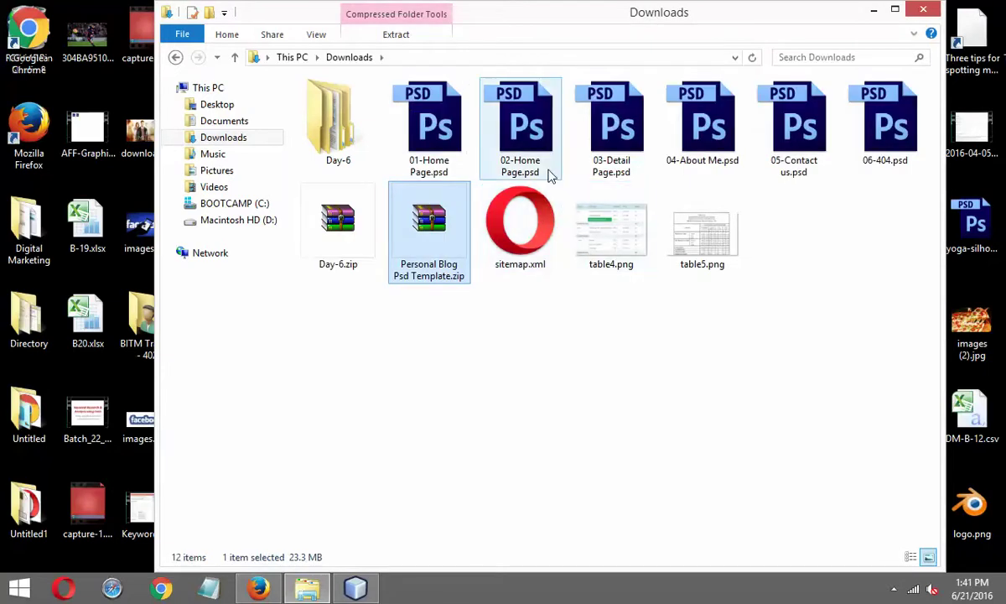
click(550, 173)
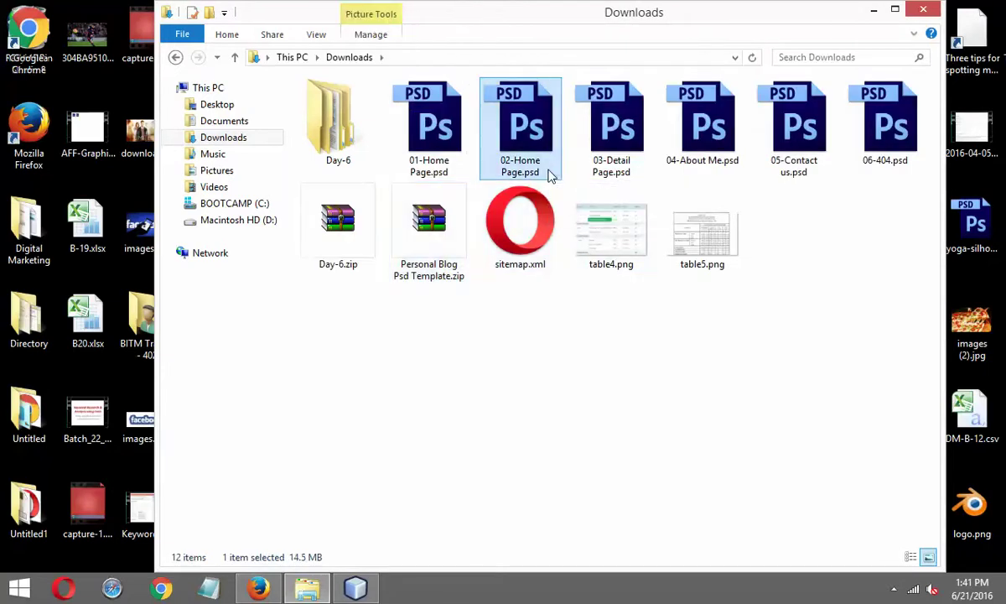
click(756, 197)
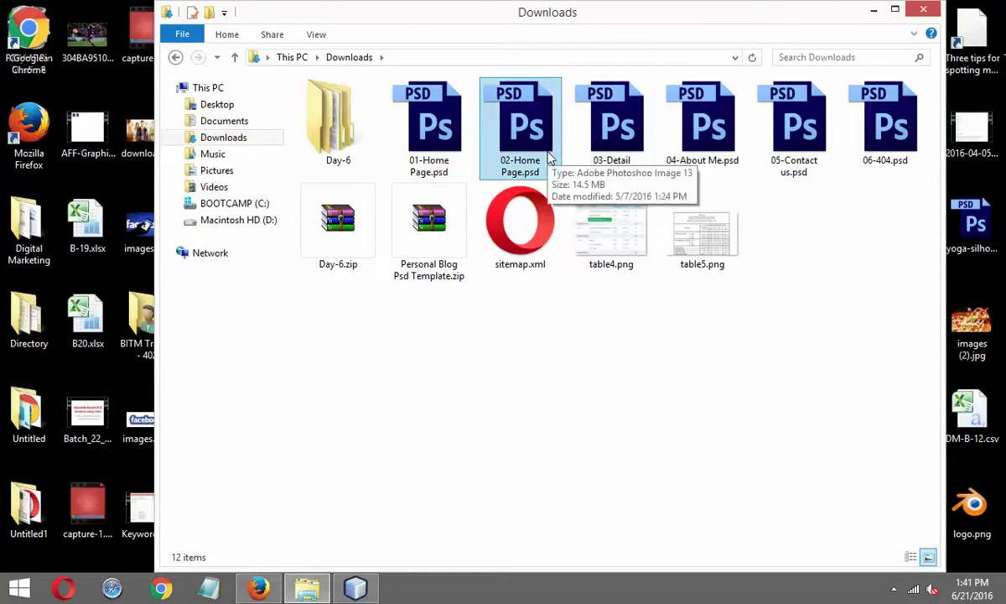
click(894, 589)
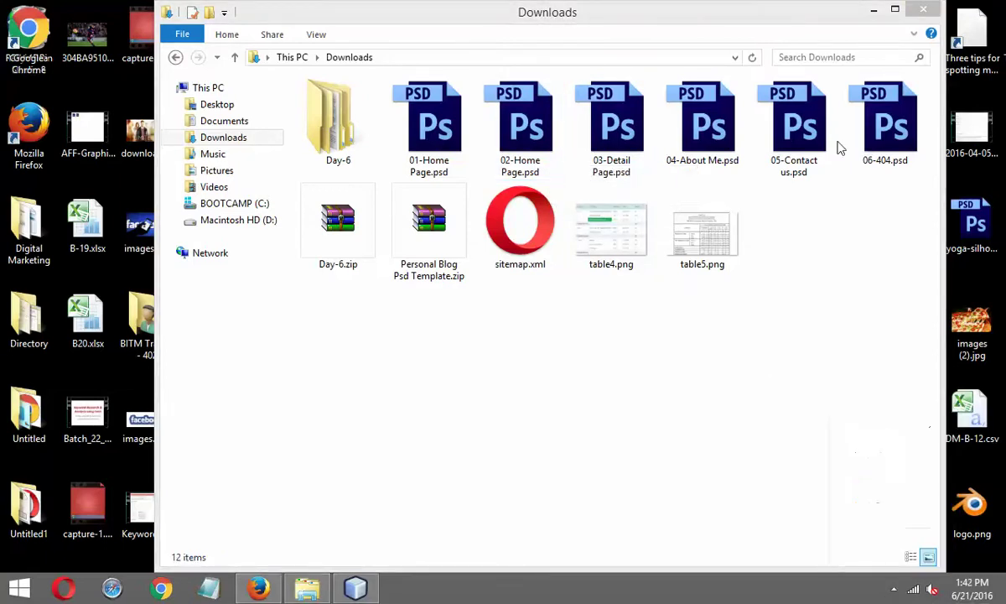
Minimize the Downloads window, search Windows for Photoshop, and launch Adobe Photoshop CS6 (64 Bit).
click(874, 10)
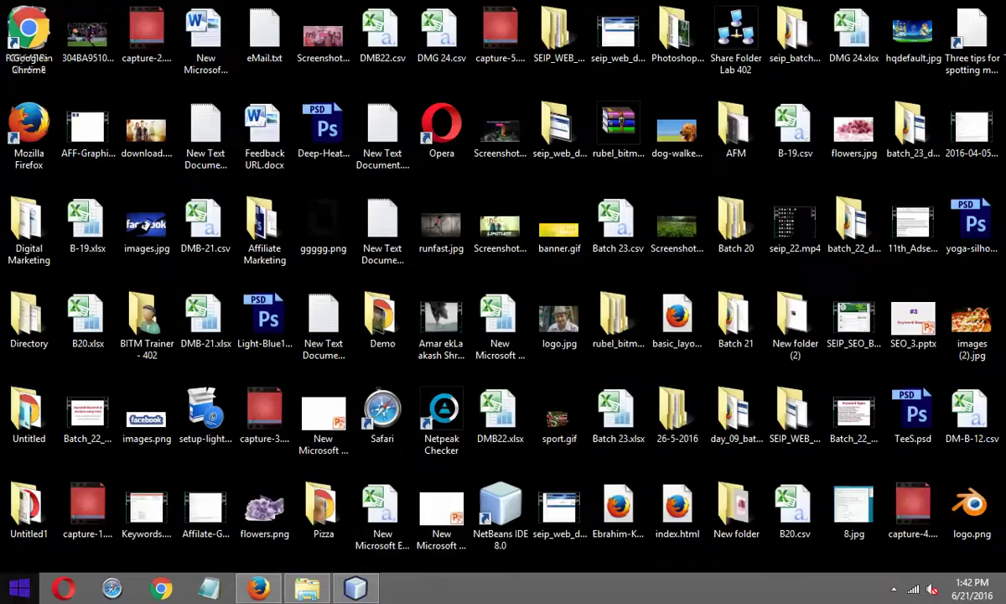
right_click(18, 587)
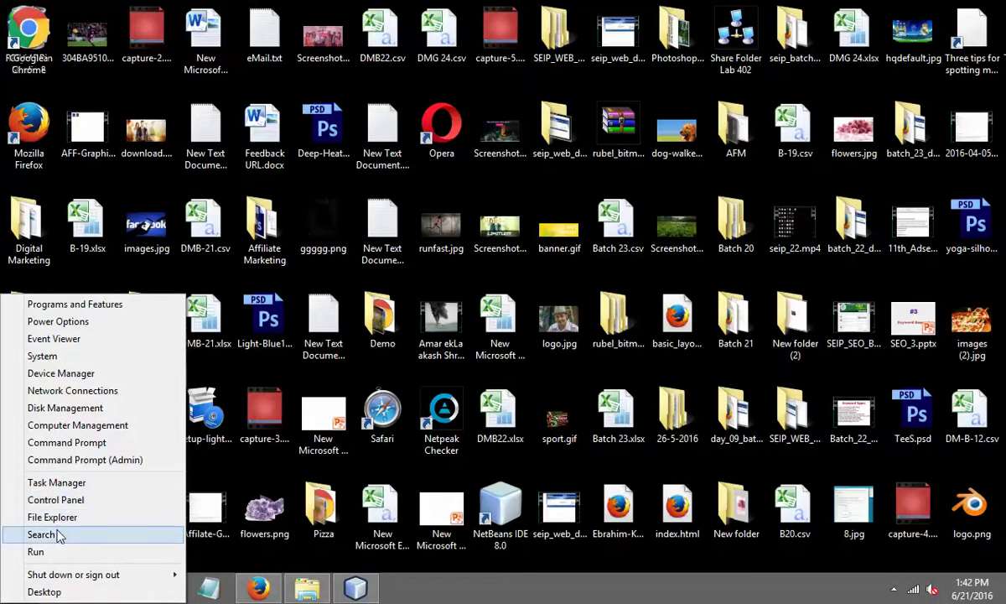
click(42, 534)
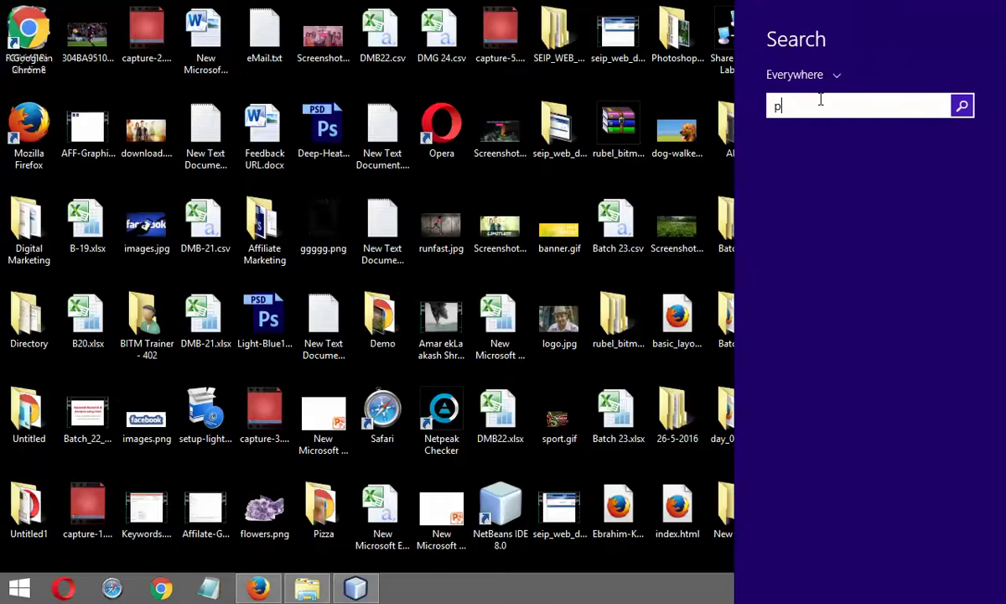
text(photoshop CS6 (64 Bit)
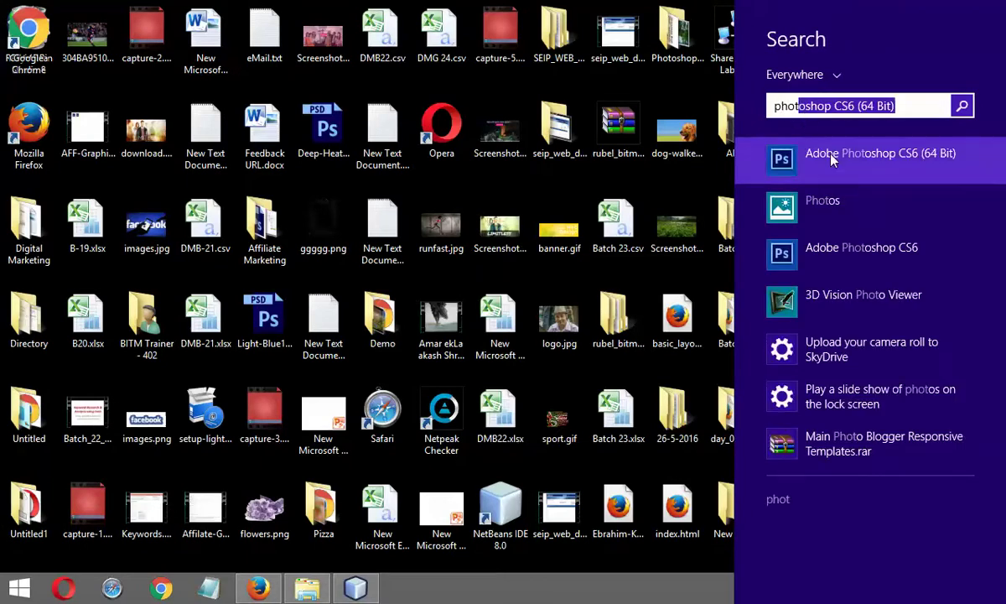
click(832, 159)
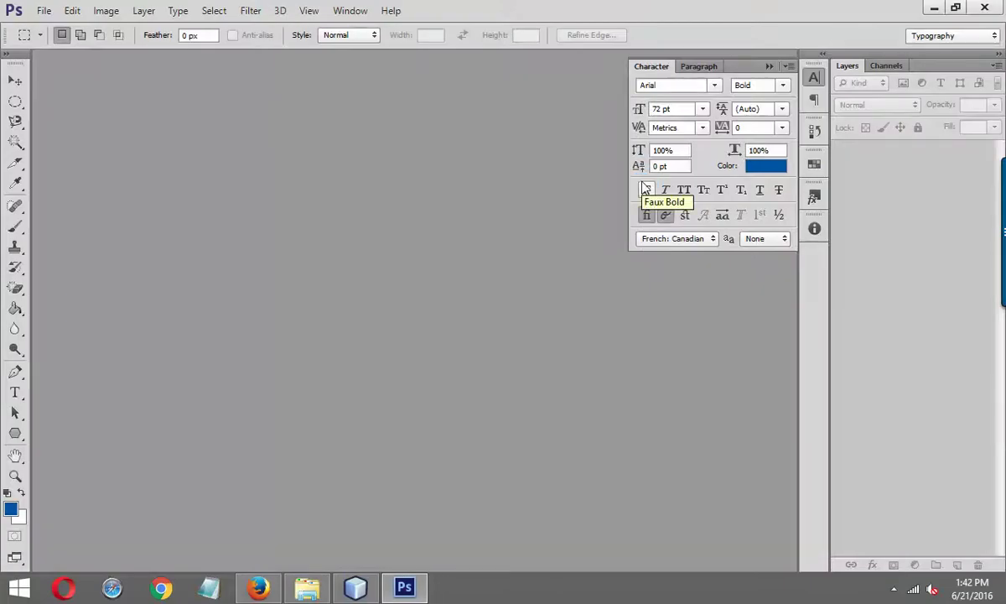
Start opening a file and look through the Recent places and Desktop locations for the extracted PSD files.
click(47, 11)
click(57, 41)
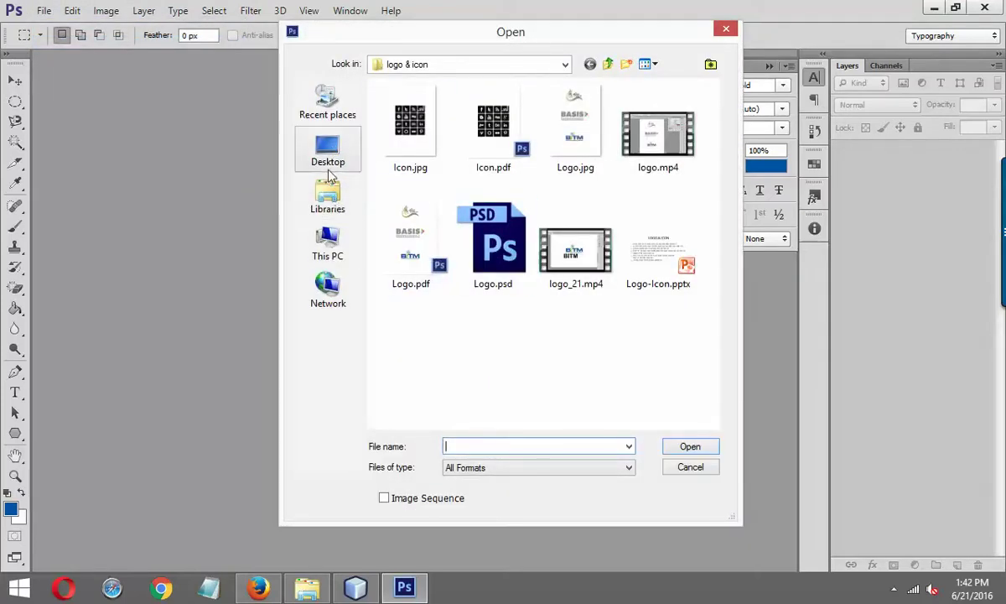
click(330, 118)
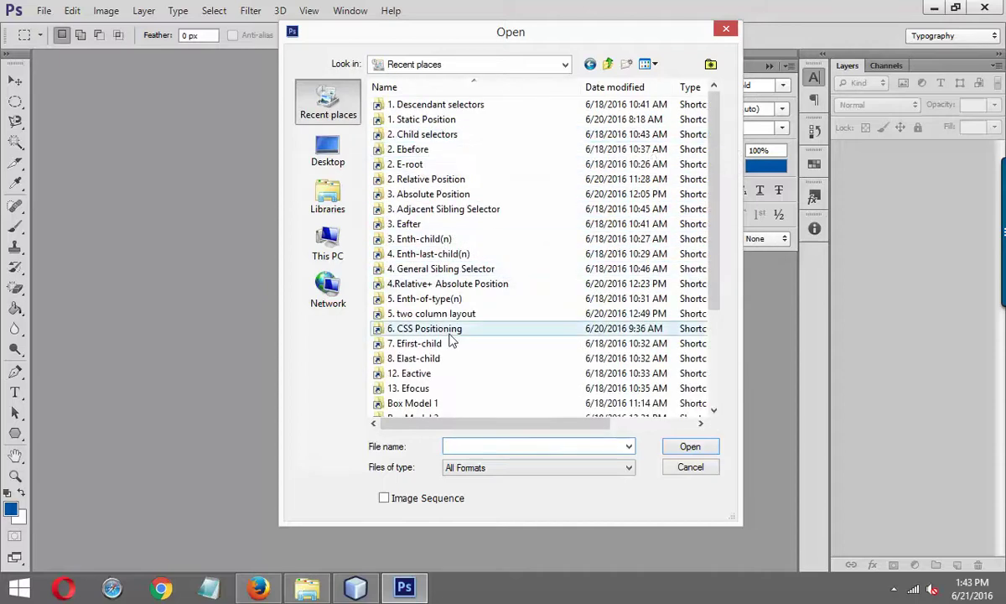
click(503, 254)
scroll(503, 254, down, 1)
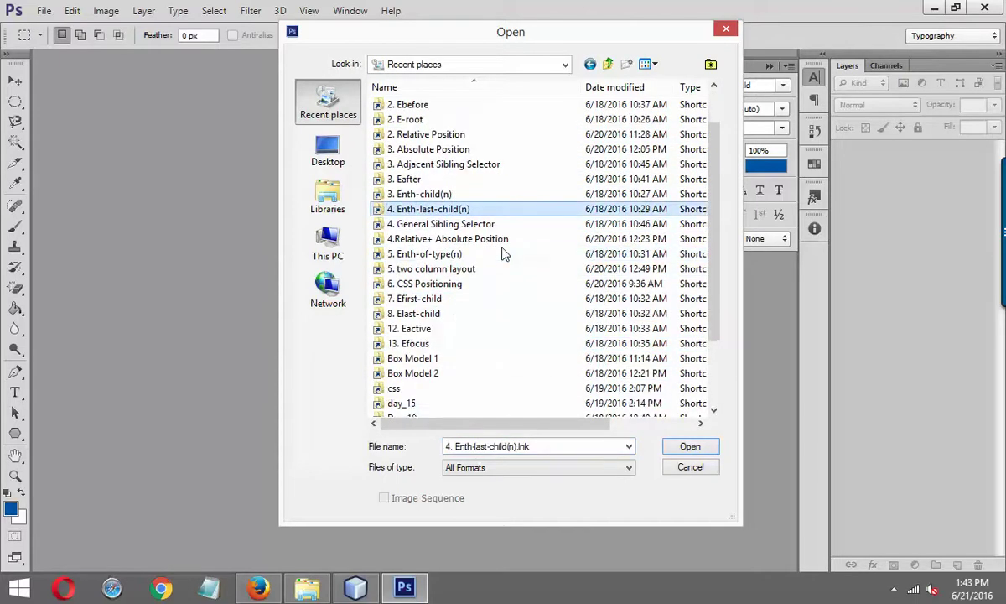
scroll(503, 254, down, 2)
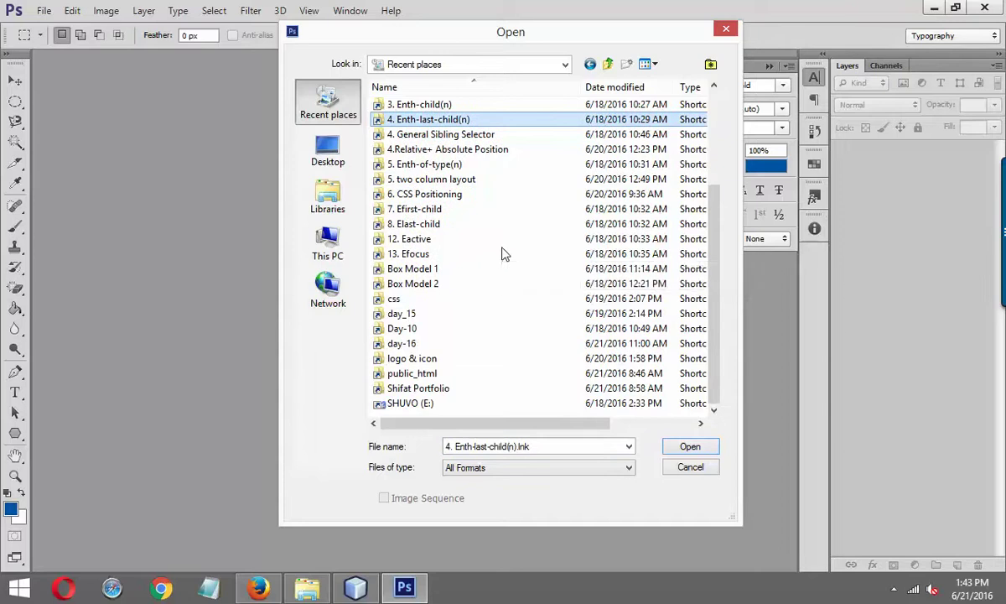
scroll(478, 335, up, 1)
scroll(478, 335, up, 2)
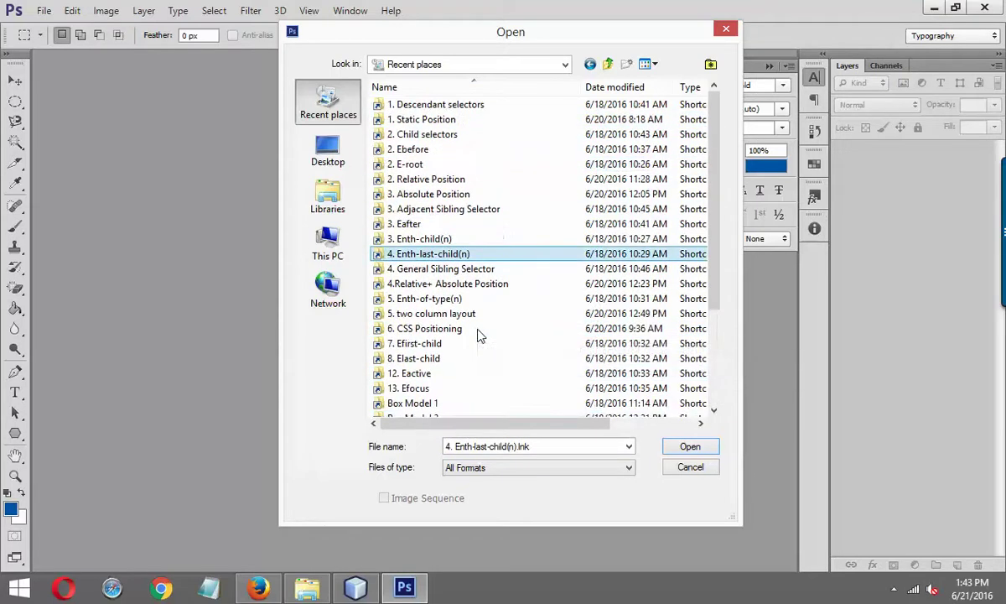
click(328, 197)
click(325, 147)
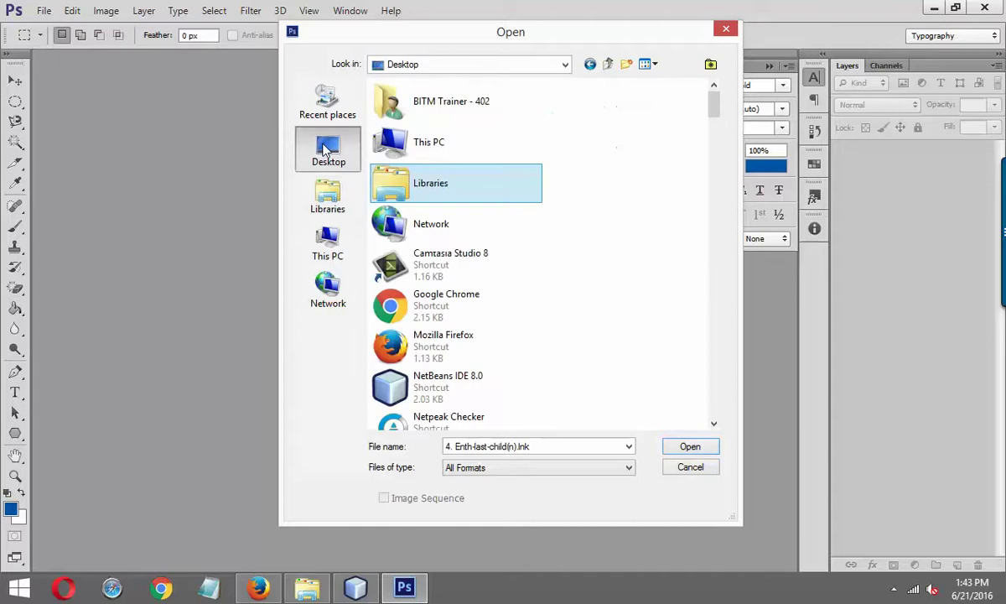
Open 01-Home Page.psd from the Downloads folder, keeping its layers and accepting the missing-fonts notice.
click(332, 242)
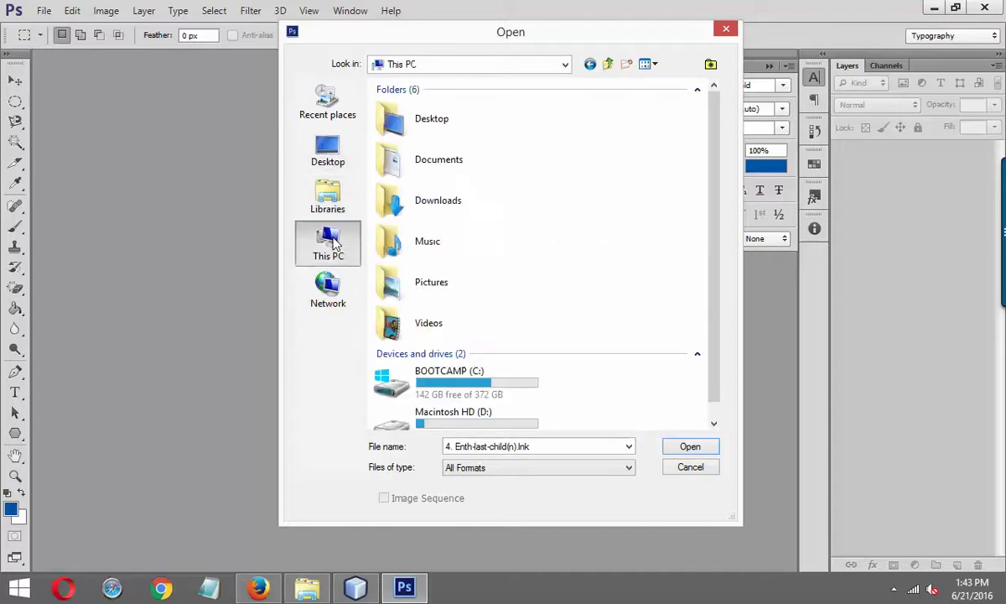
double_click(477, 193)
click(509, 163)
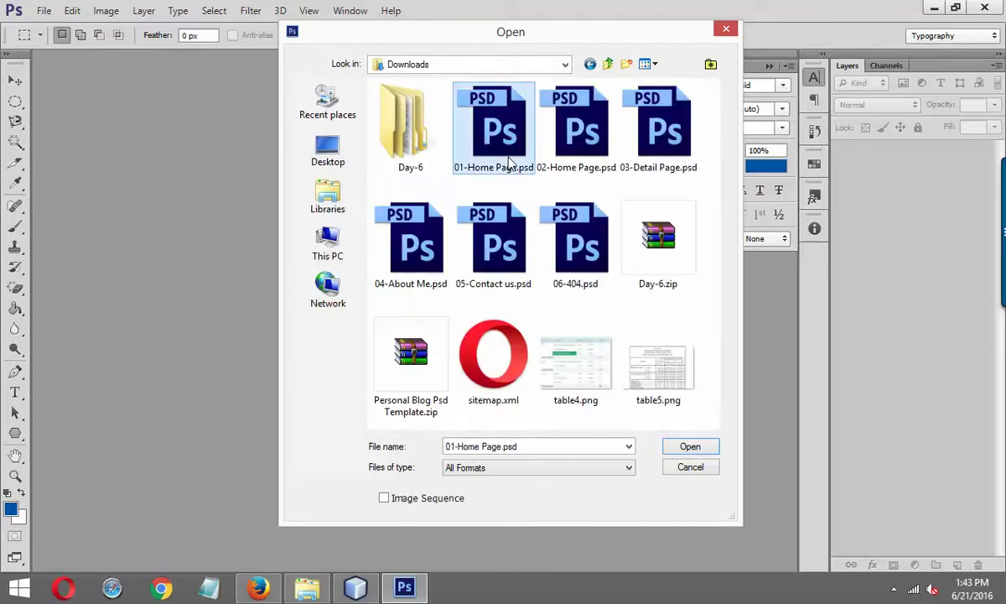
click(689, 447)
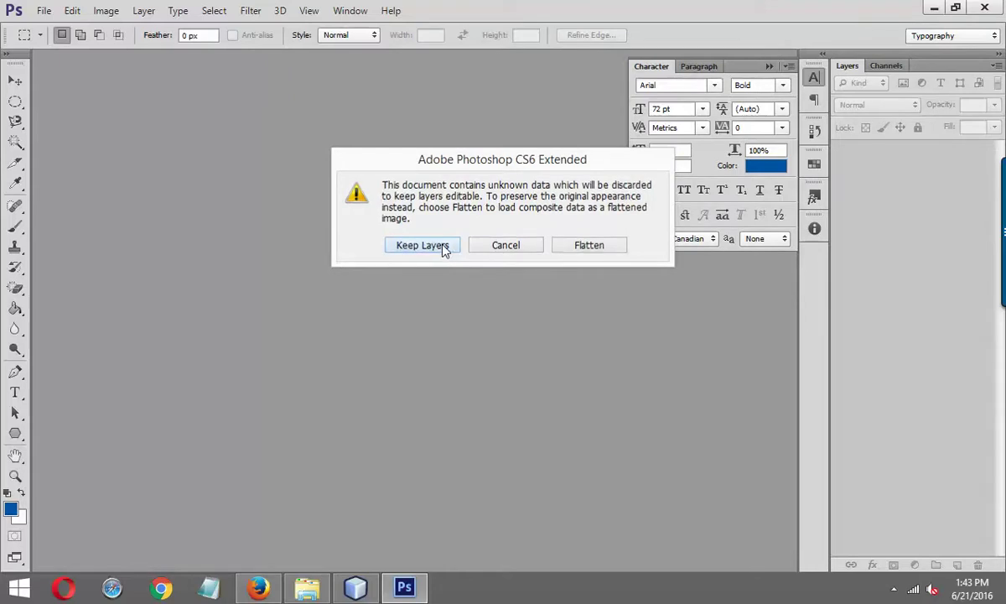
click(444, 250)
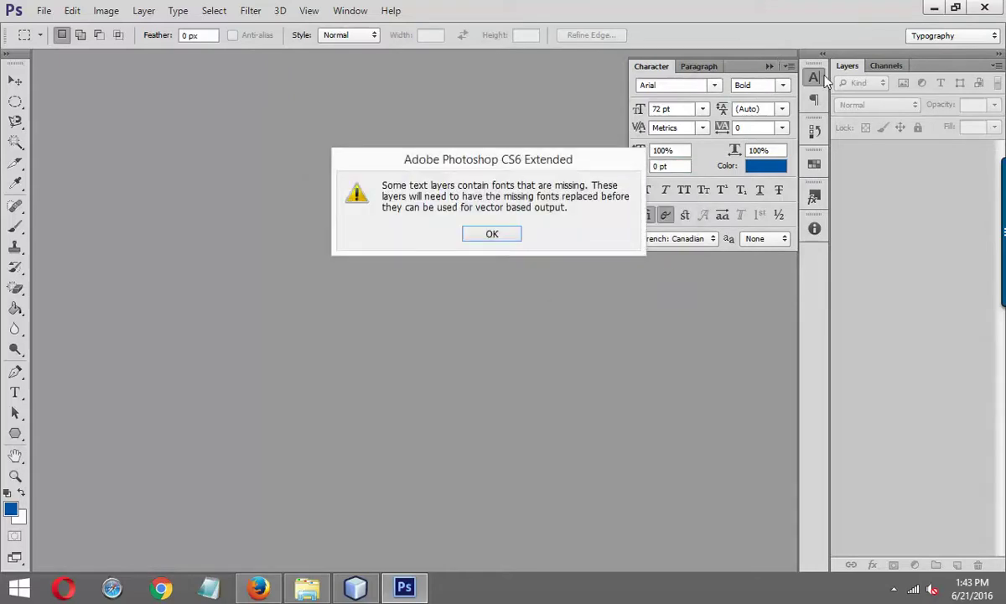
click(491, 233)
Collapse the Character panel and examine the home page design's newsletter and post sections at 50% zoom.
click(721, 67)
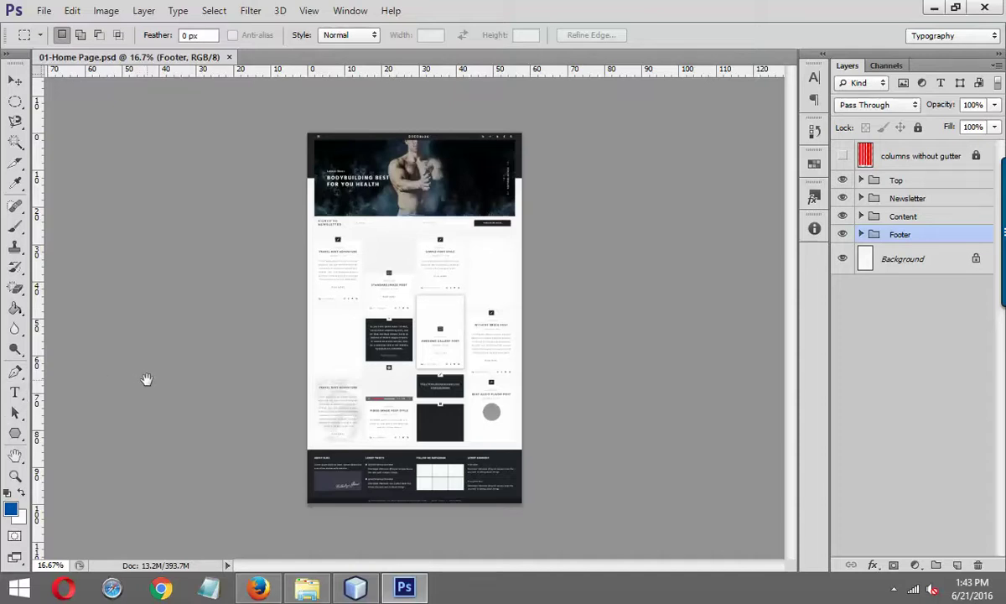
click(374, 306)
click(460, 294)
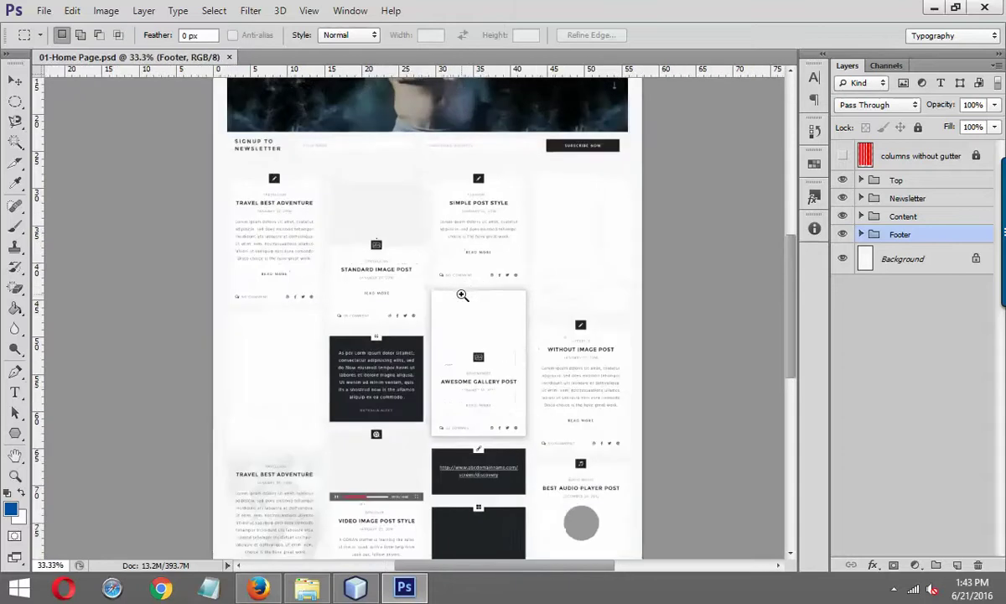
scroll(543, 328, up, 5)
click(490, 327)
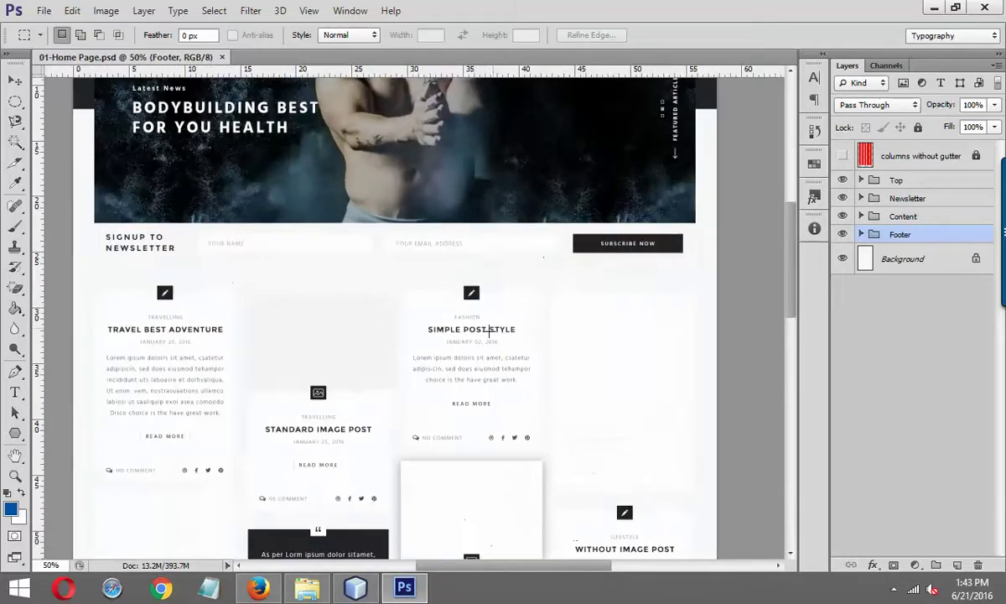
Select the photo layer of the banner at the top of the home page design with the Move tool.
drag(590, 566, 568, 568)
scroll(568, 554, up, 5)
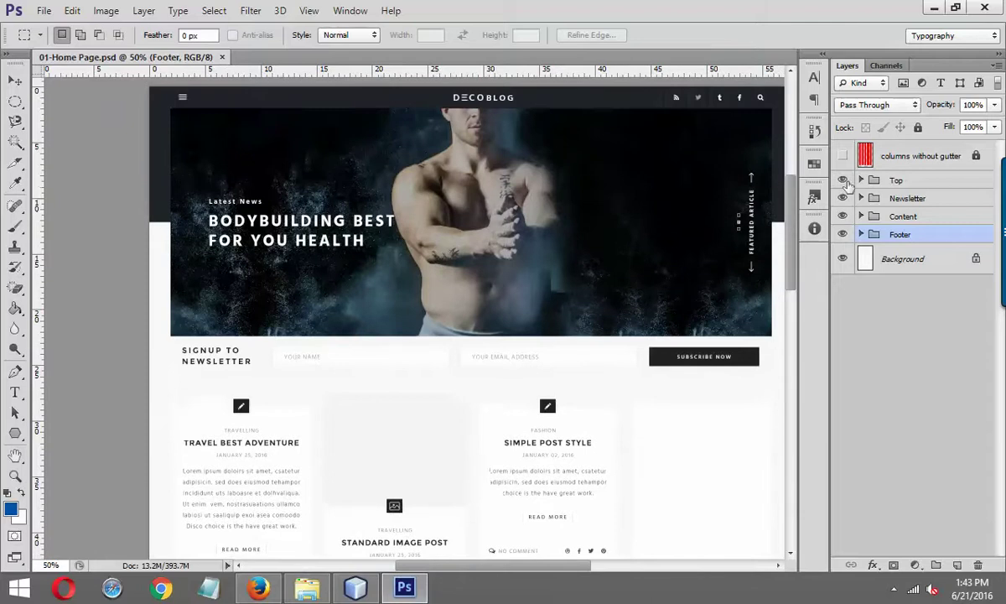
click(15, 79)
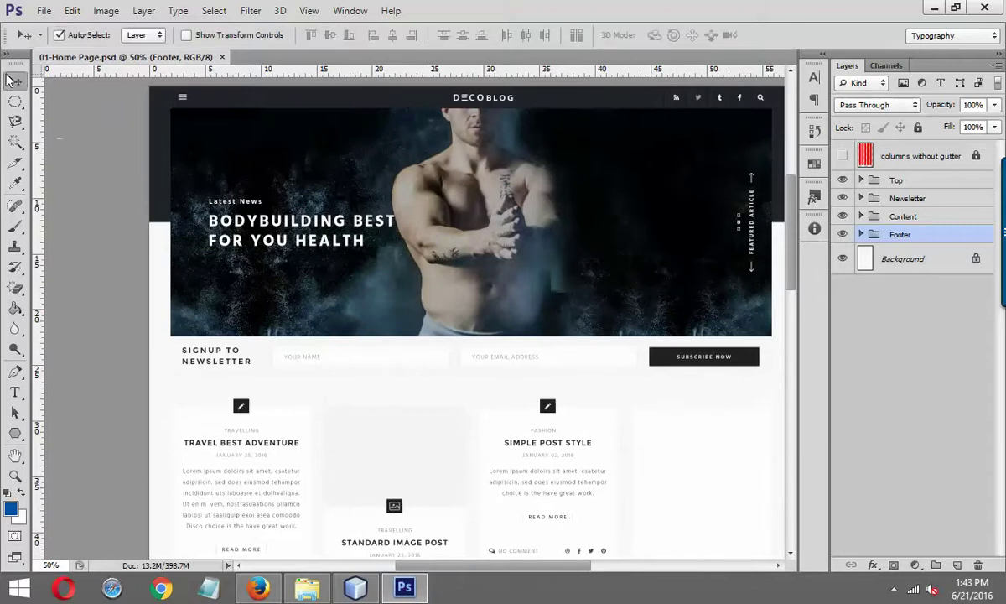
click(468, 164)
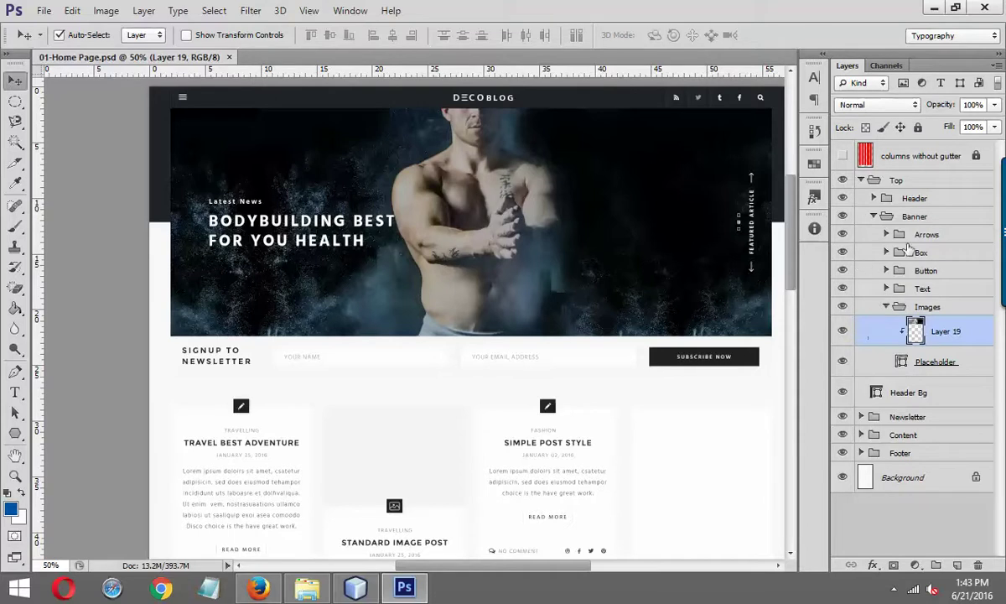
Hide and show Layer 19 to check which part of the banner it contributes.
click(842, 253)
scroll(516, 268, up, 2)
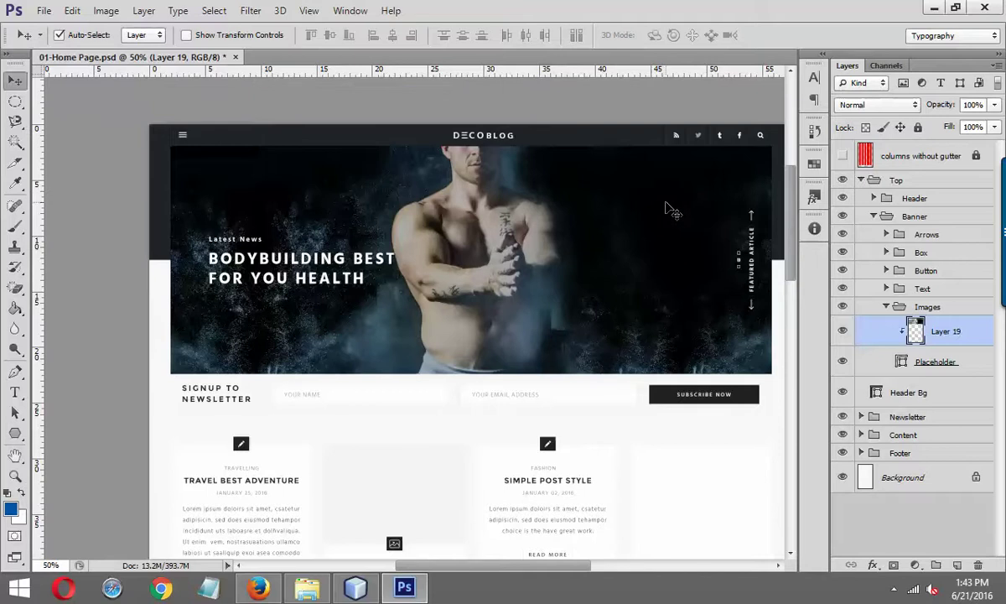
click(842, 334)
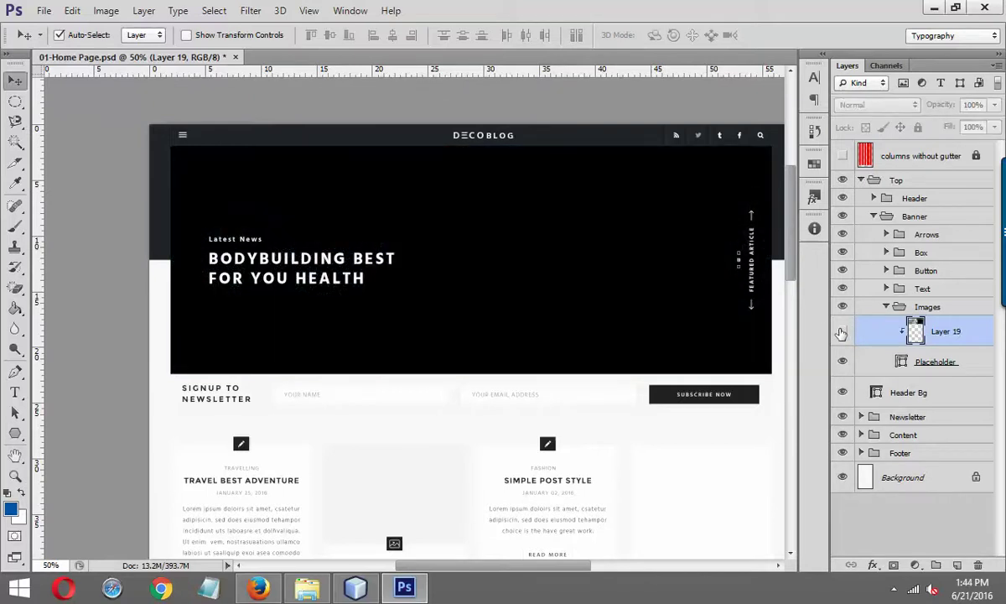
click(842, 334)
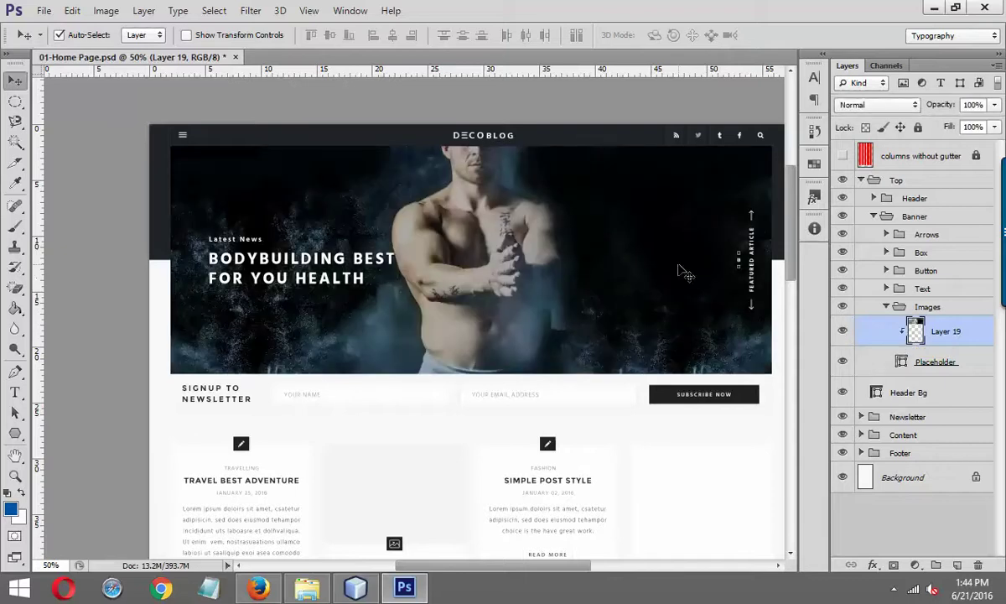
Isolate Layer 19 with its placeholder and trim the document's transparent pixels on all four sides.
alt+click(844, 333)
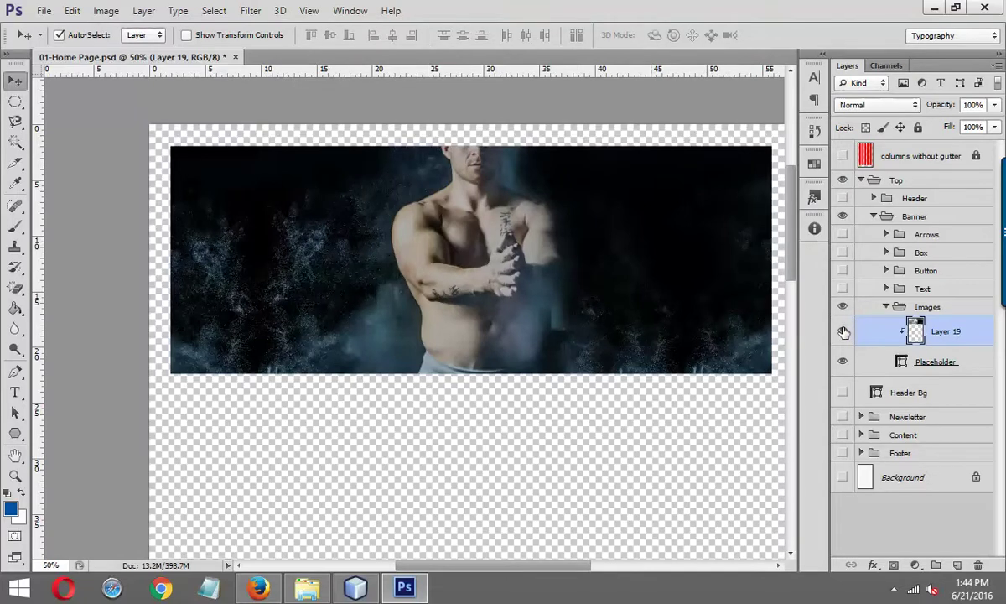
click(106, 10)
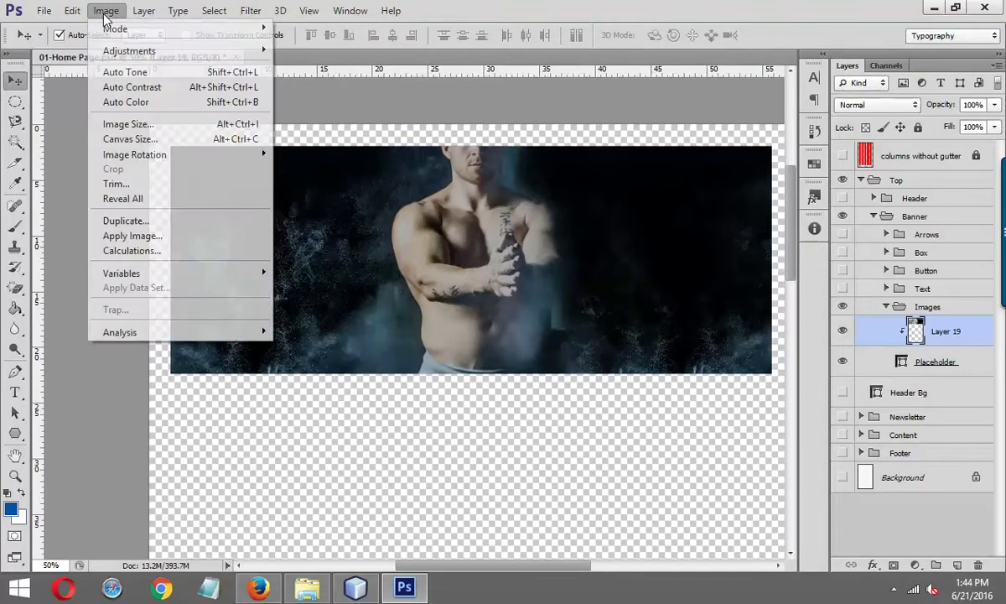
click(126, 183)
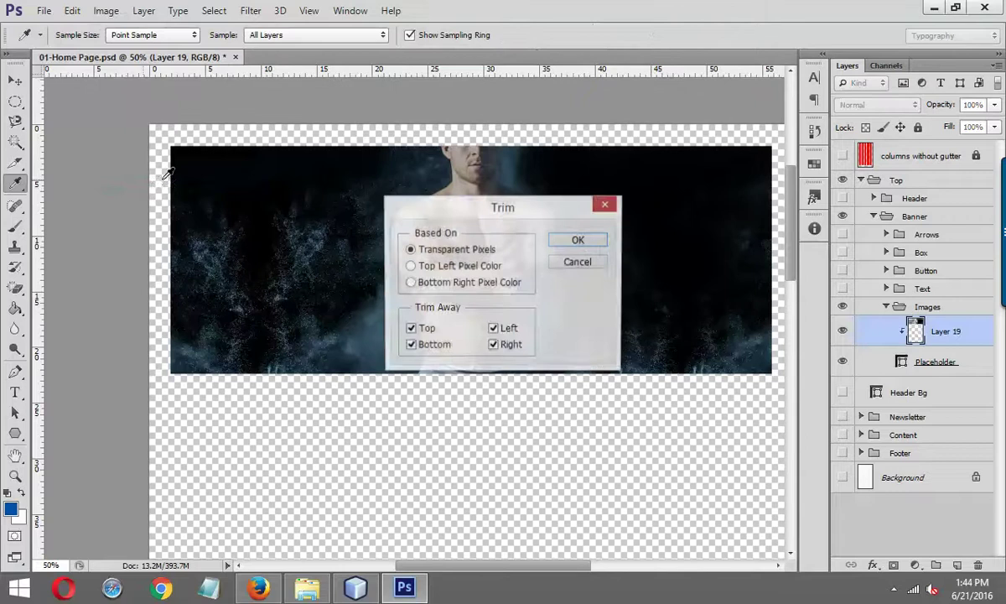
click(598, 244)
key(v)
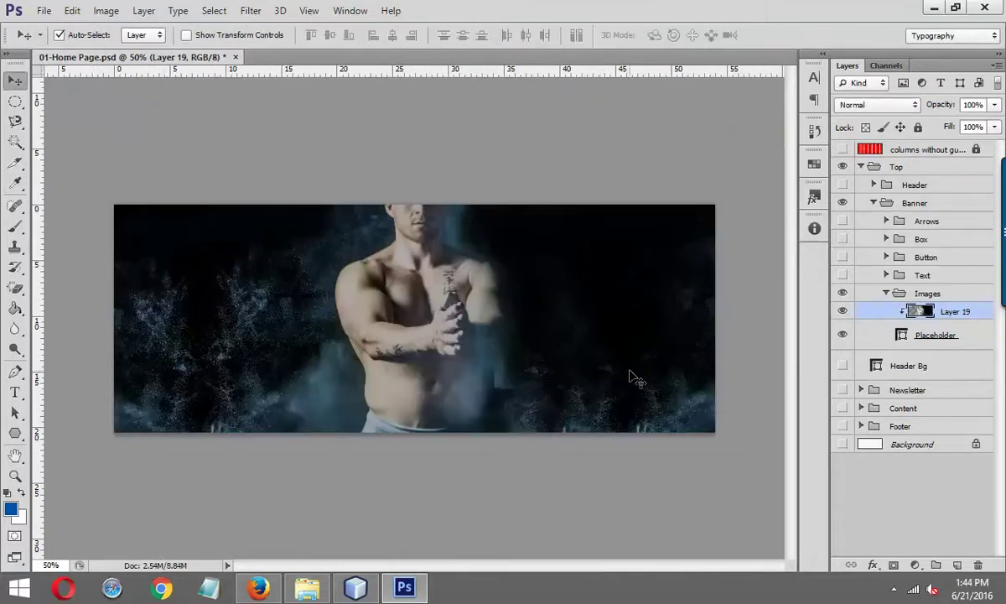
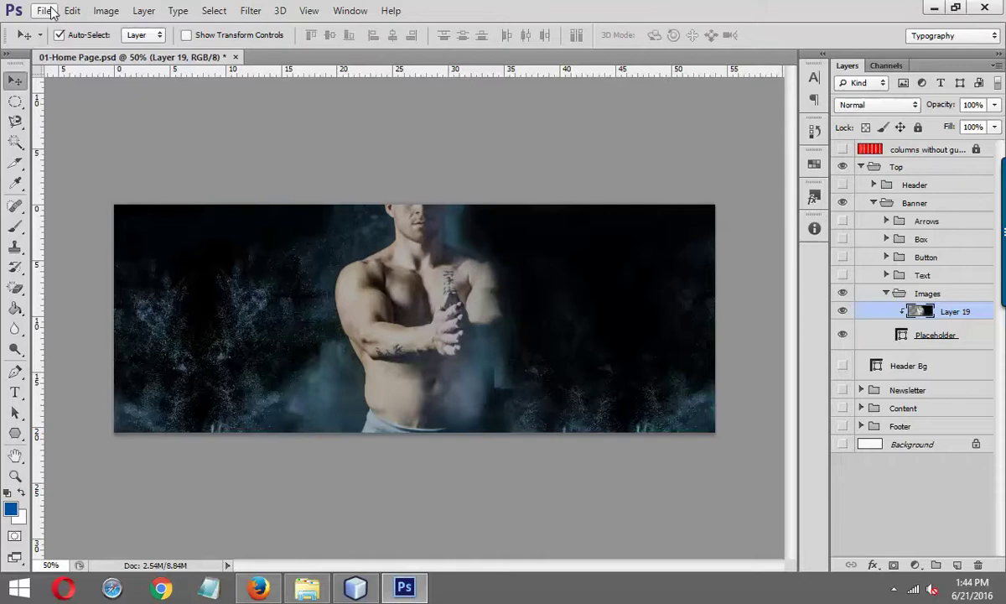
Start Save for Web for the trimmed banner, examine its preview and choose JPEG as the file format.
click(44, 11)
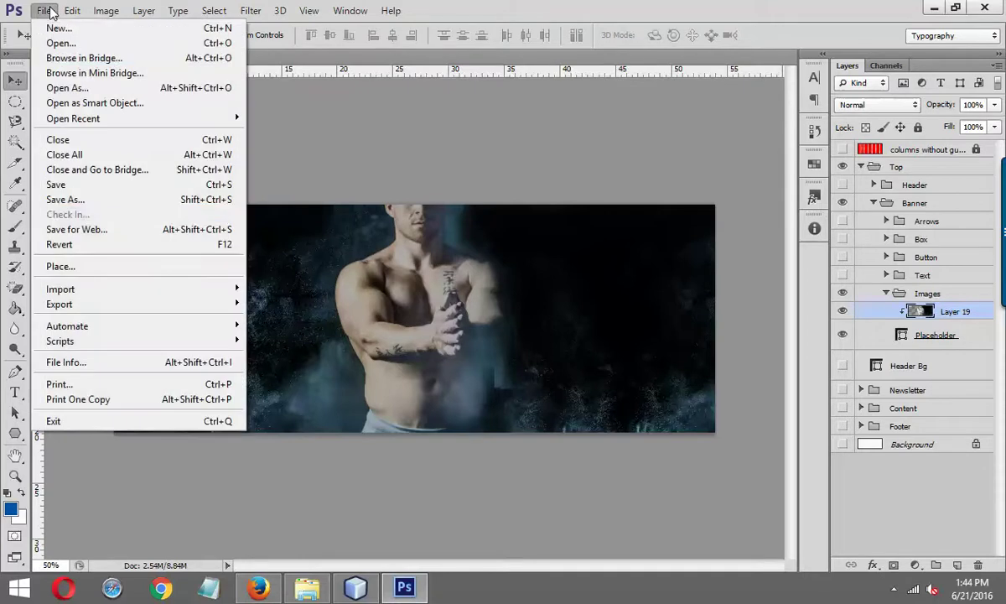
click(84, 230)
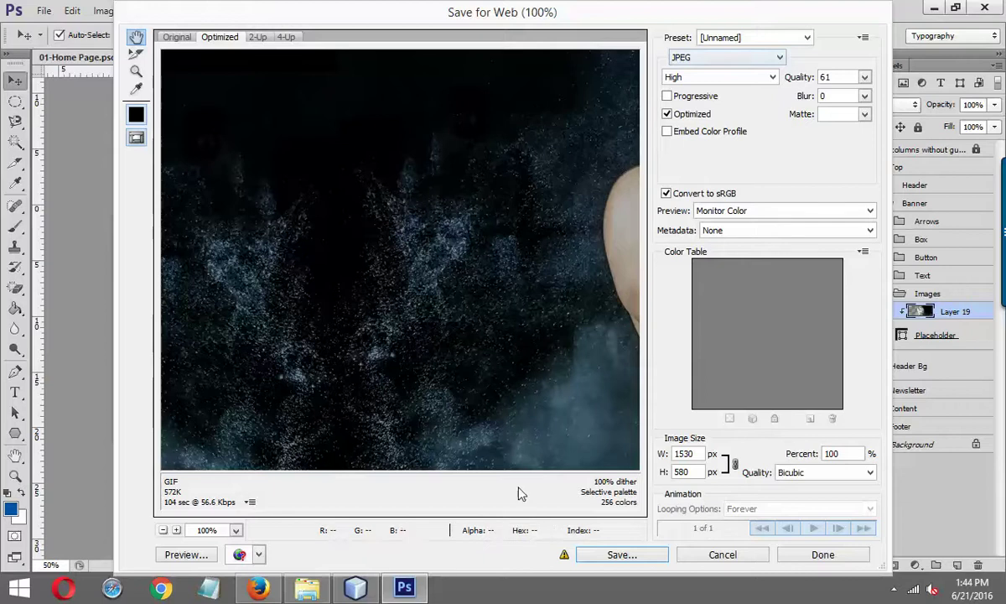
drag(532, 337, 382, 321)
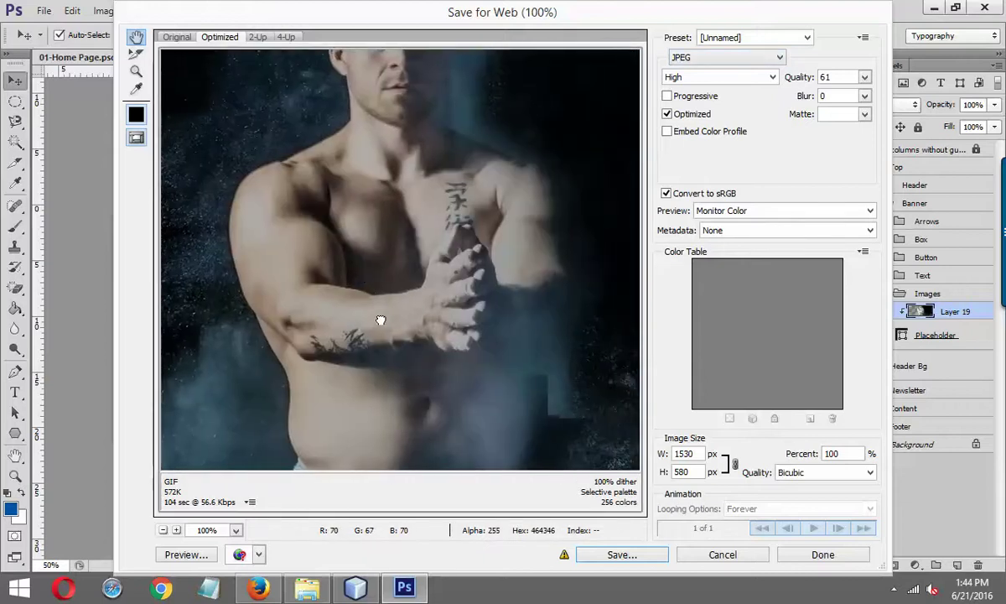
click(706, 58)
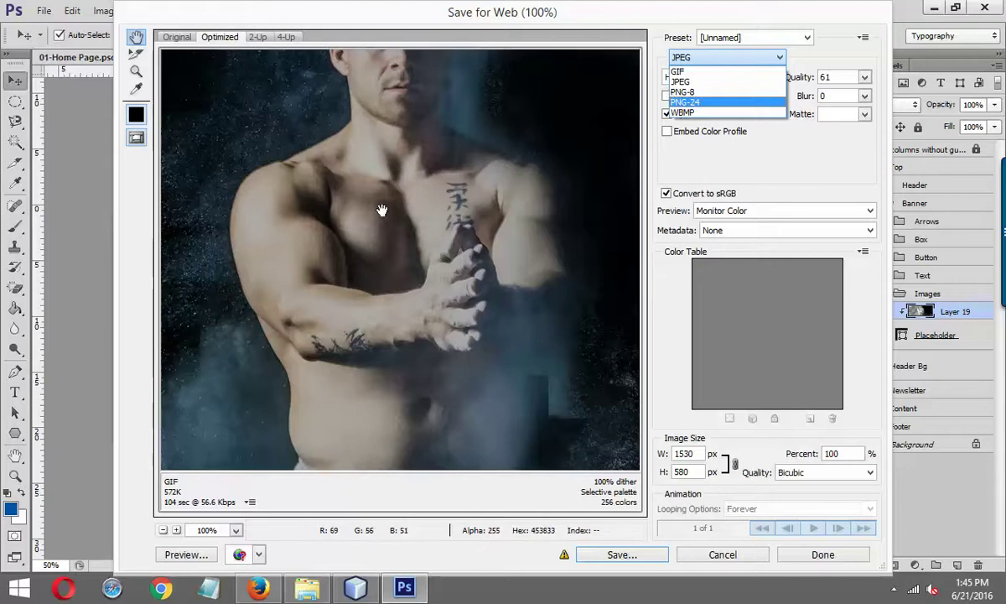
click(696, 82)
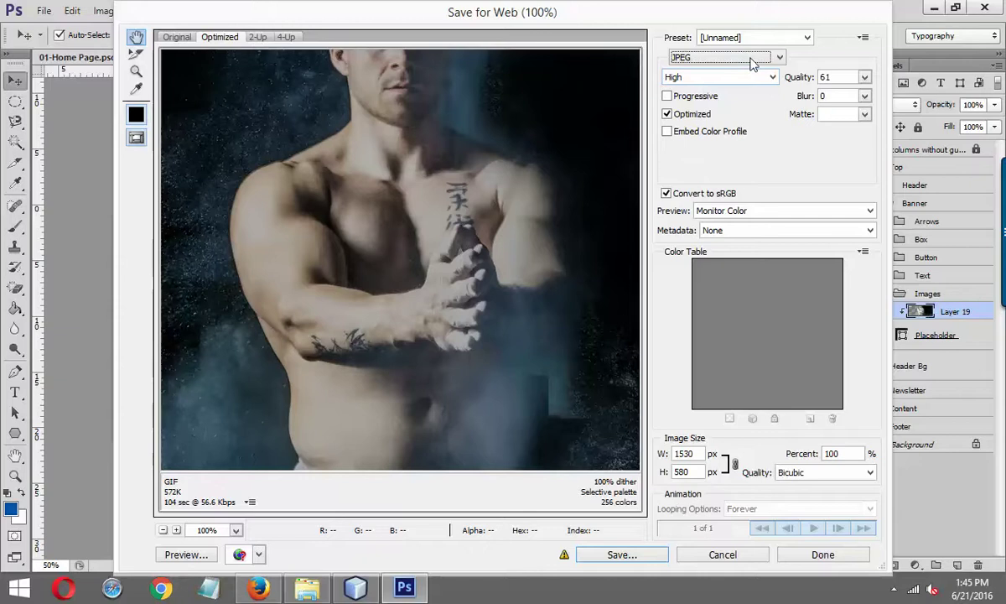
Compare the Medium and High JPEG compression quality options, ending on Medium.
click(726, 78)
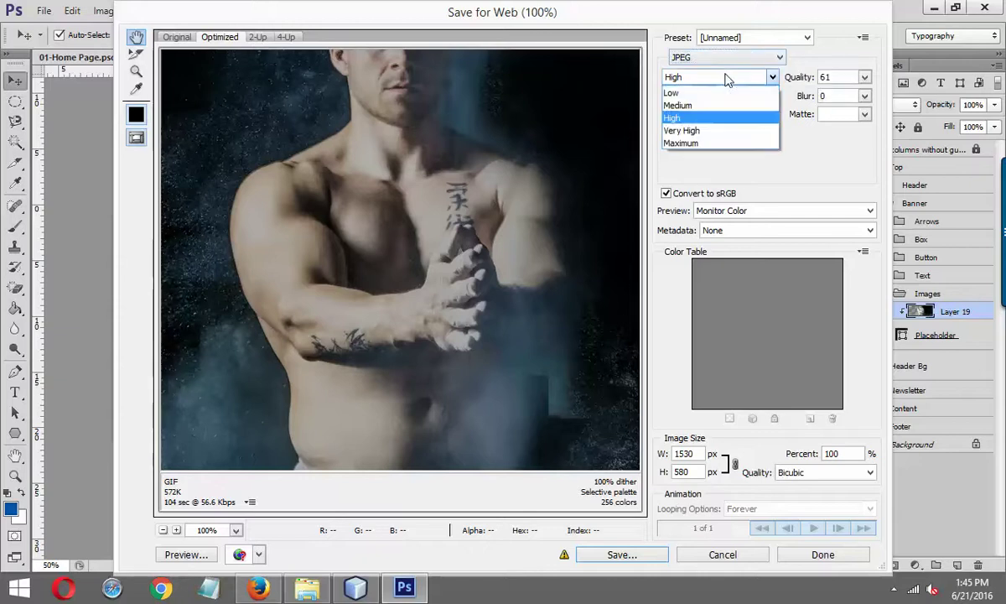
click(690, 107)
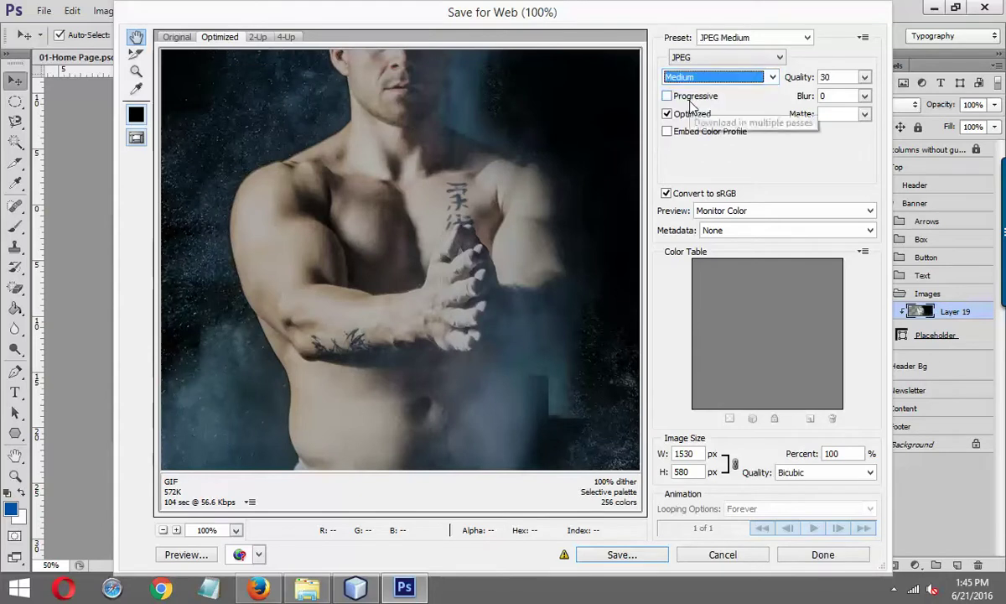
click(713, 76)
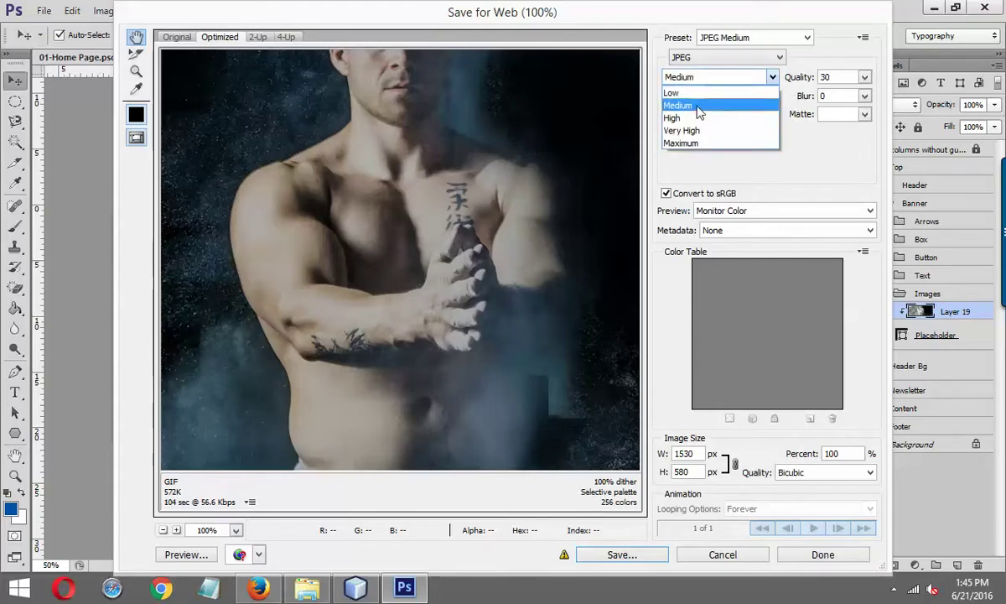
click(681, 119)
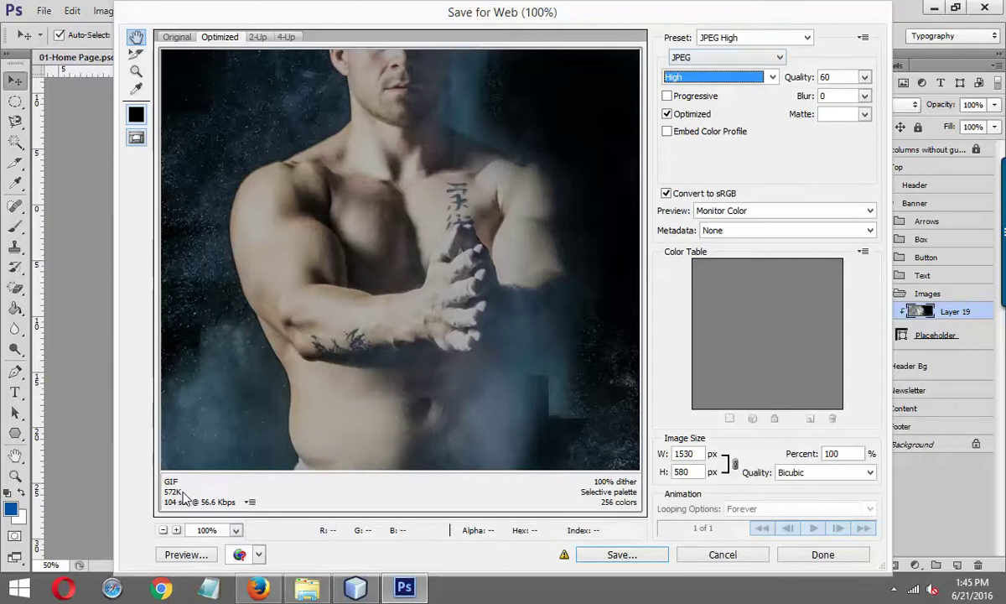
click(718, 75)
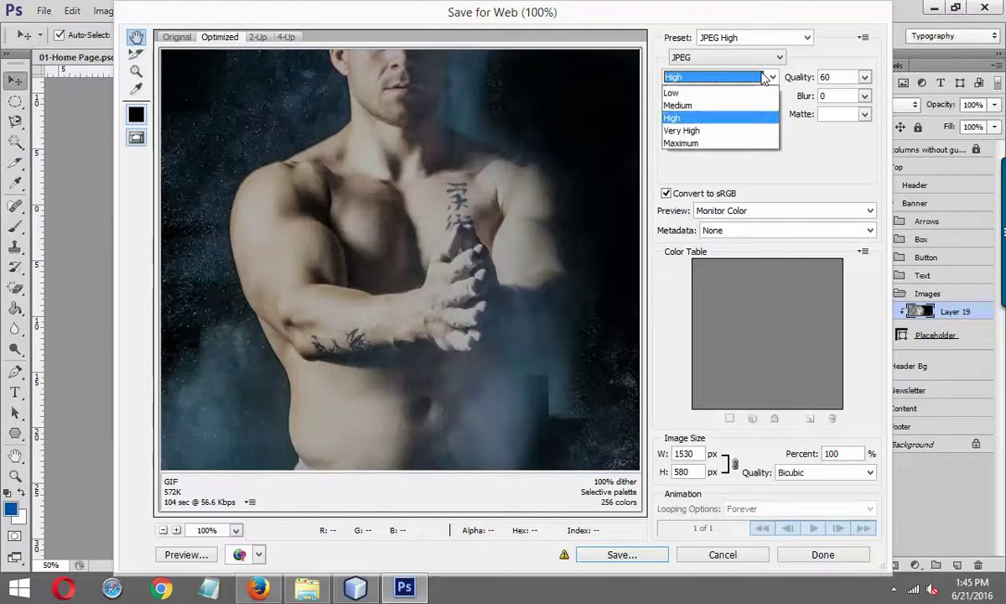
click(695, 107)
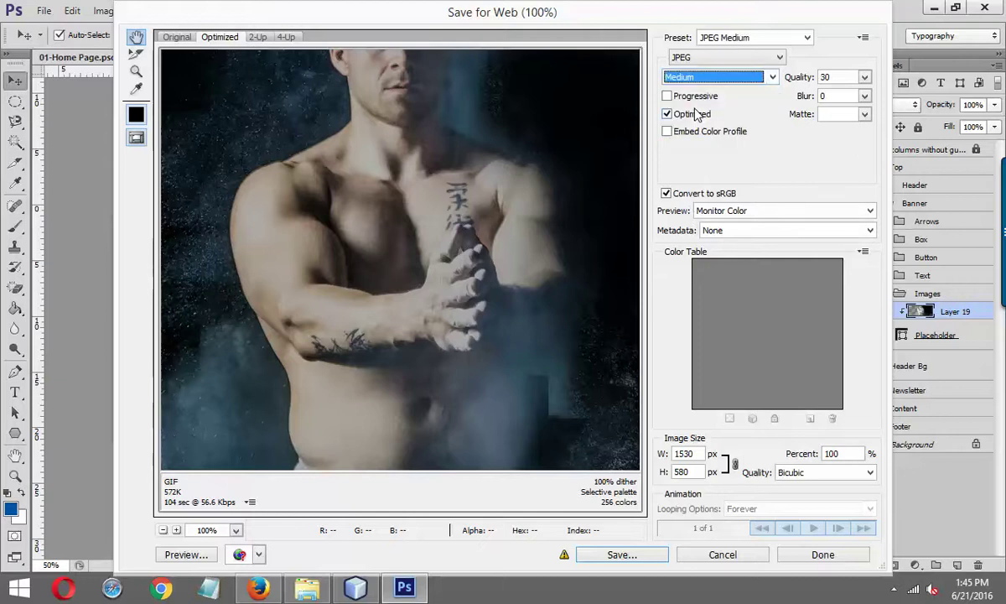
Look through the export presets, try PNG-24 and return the file format to JPEG.
click(752, 64)
click(776, 38)
click(775, 39)
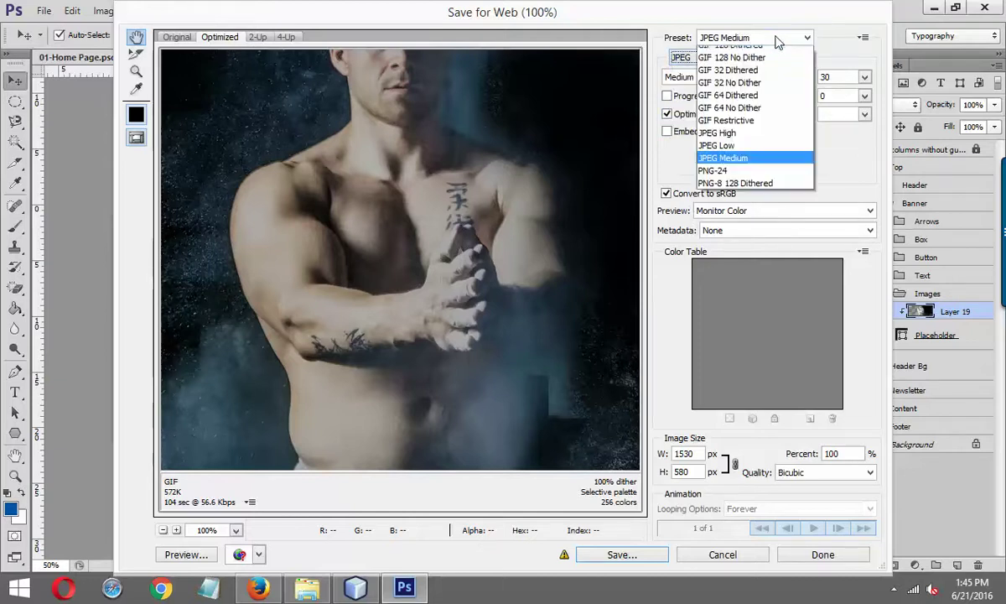
click(378, 491)
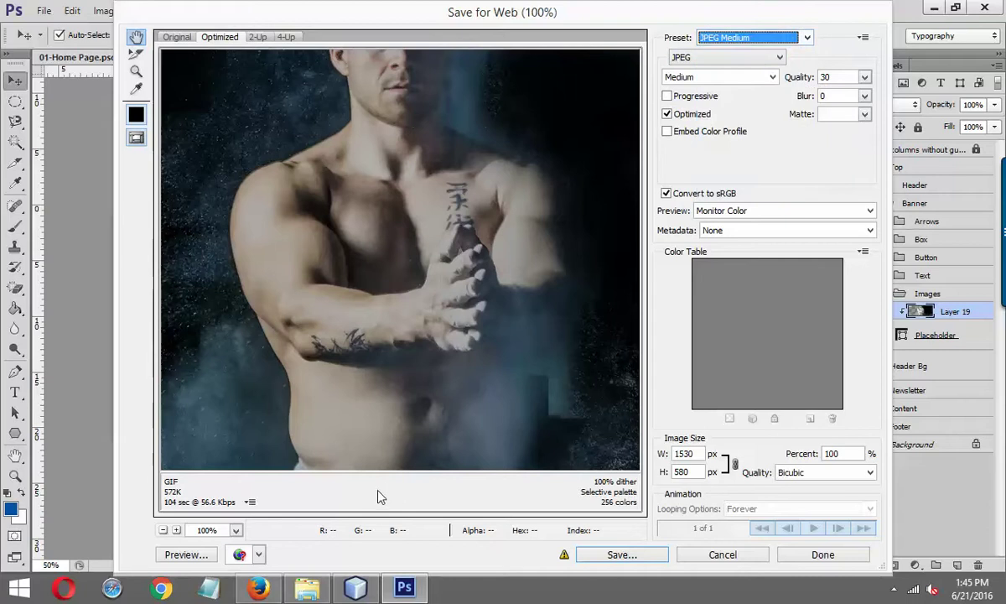
key(Down)
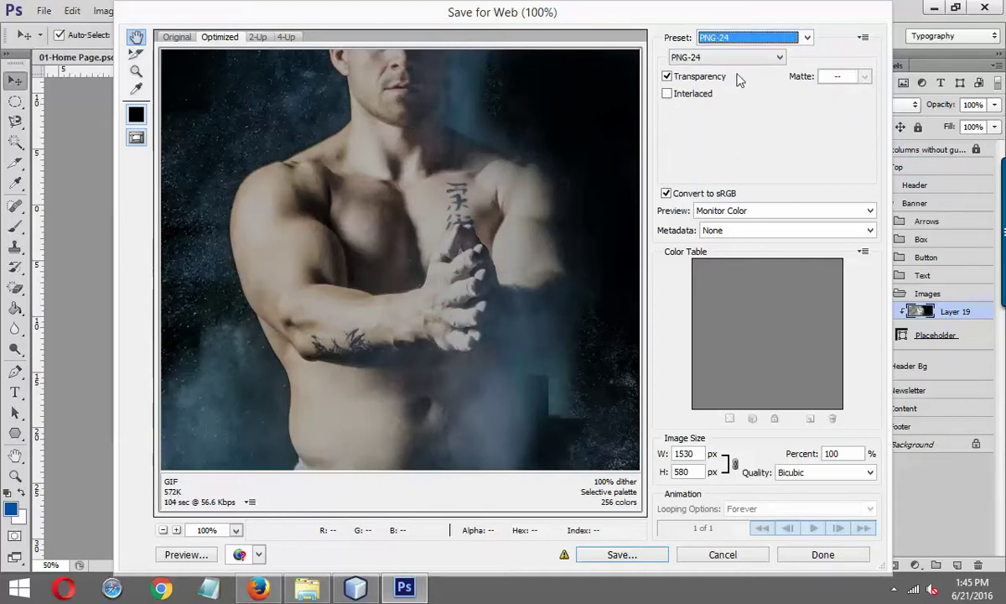
click(713, 57)
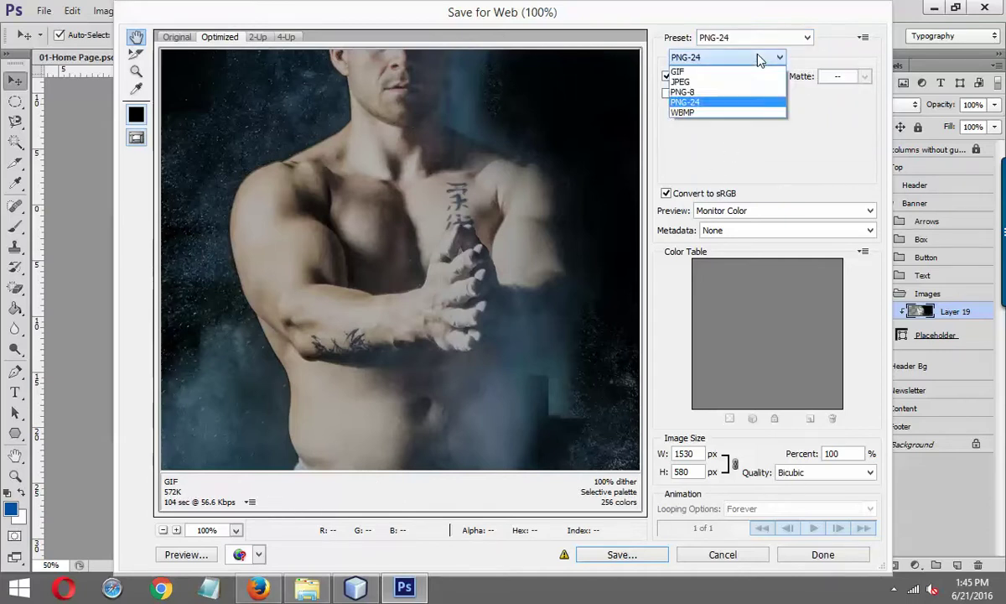
click(705, 82)
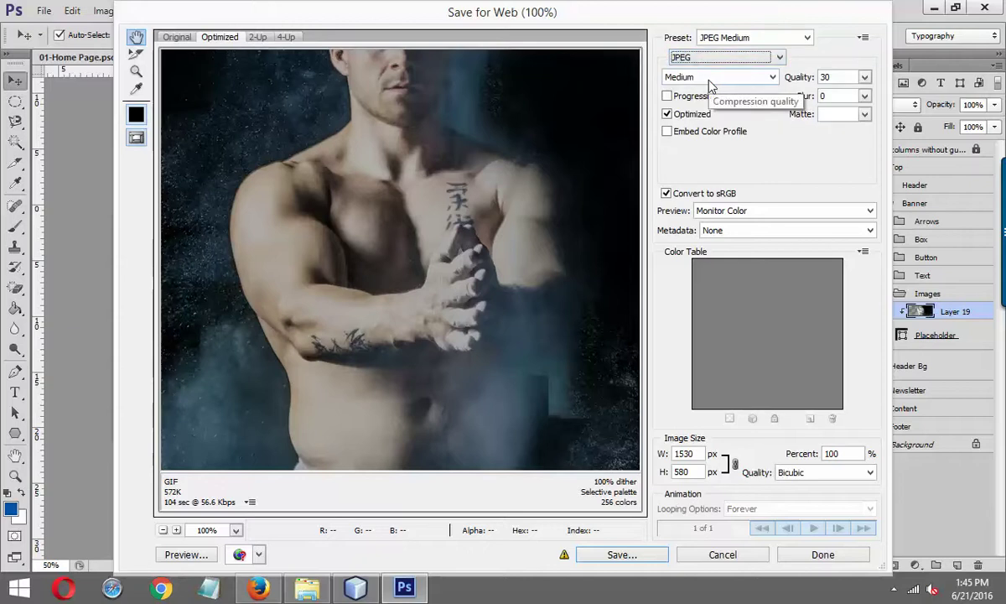
Try the Low JPEG quality and examine the banner preview around the figure and dark background.
click(718, 80)
click(696, 95)
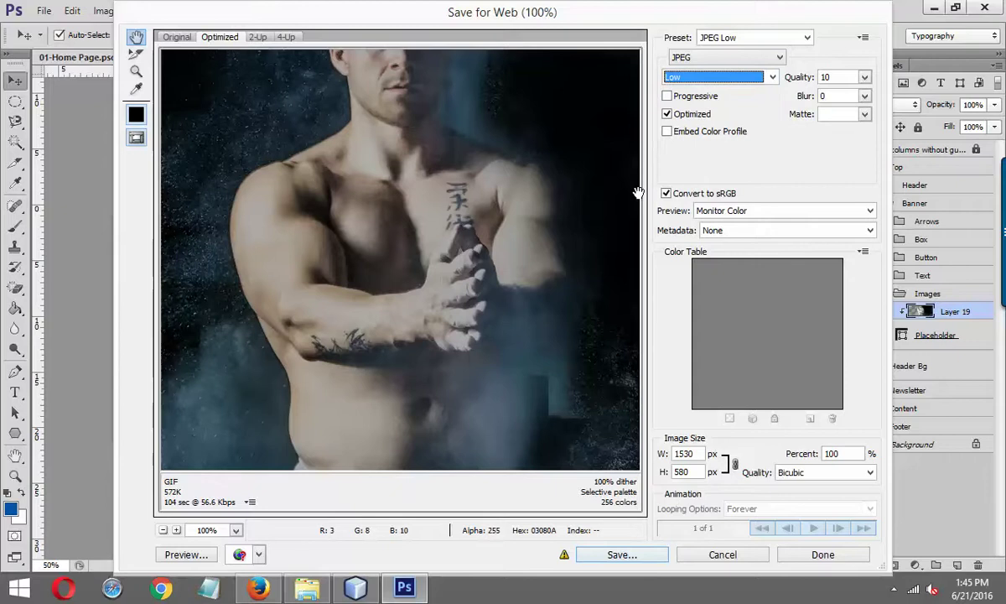
drag(360, 269, 602, 227)
drag(422, 243, 459, 255)
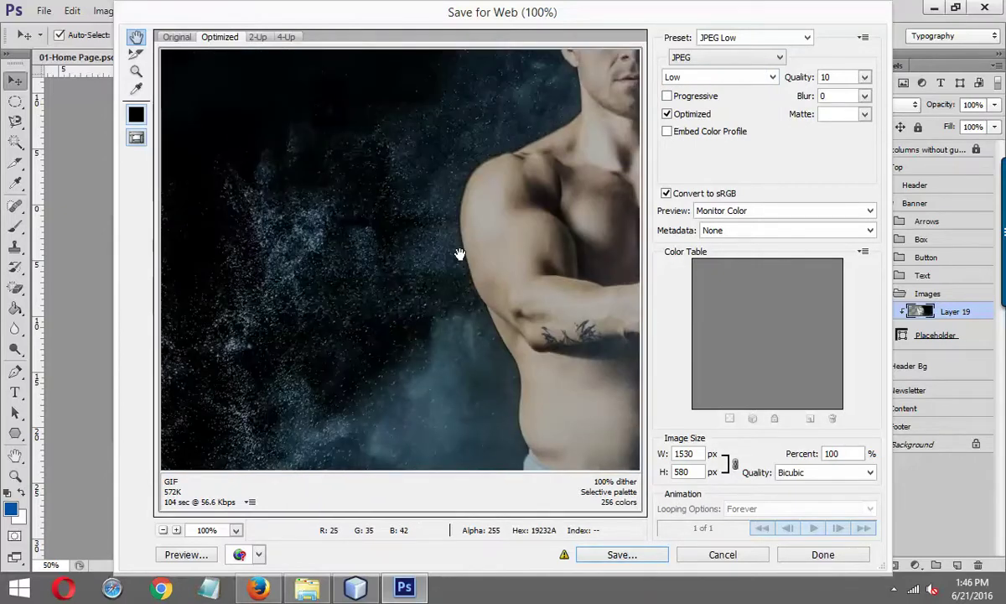
drag(483, 265, 465, 239)
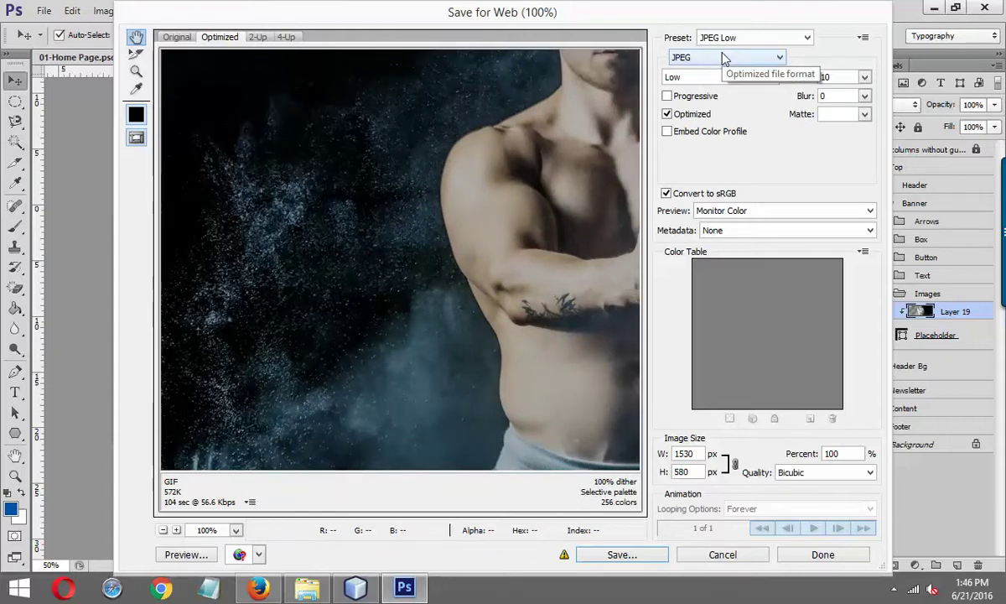
Keep the JPEG format and set its compression quality to Medium.
click(764, 58)
click(773, 56)
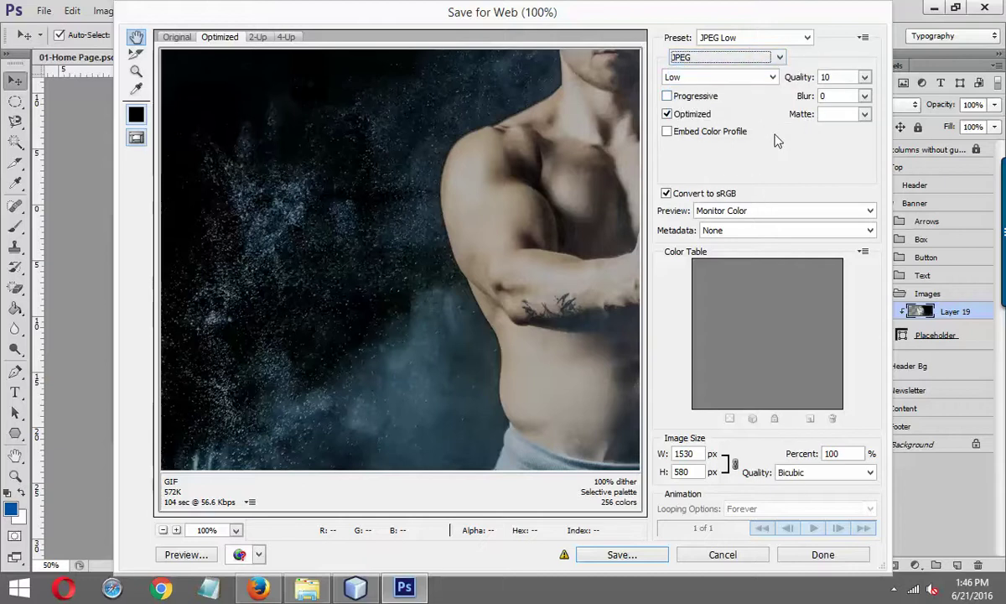
click(713, 77)
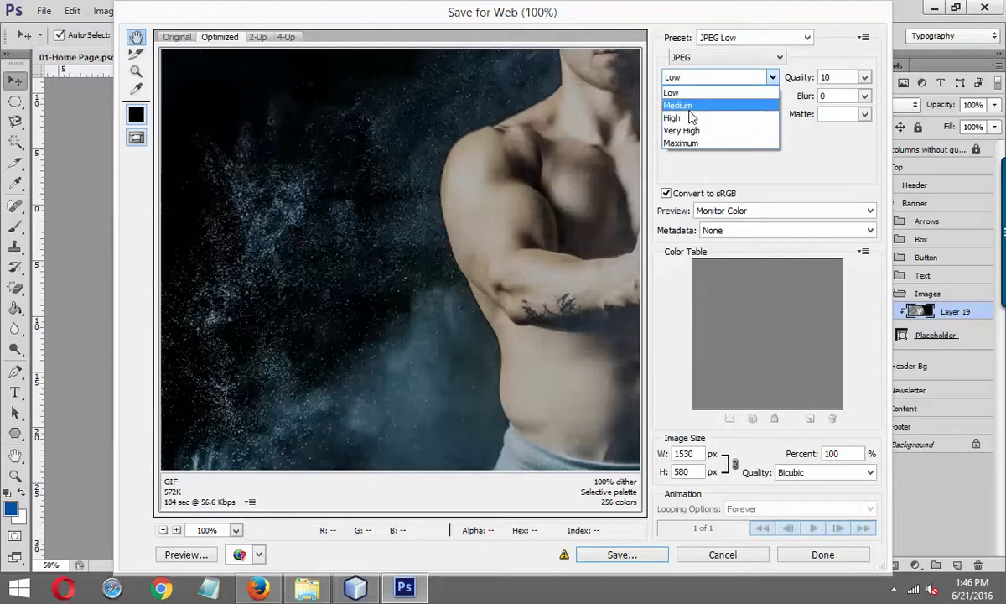
click(686, 106)
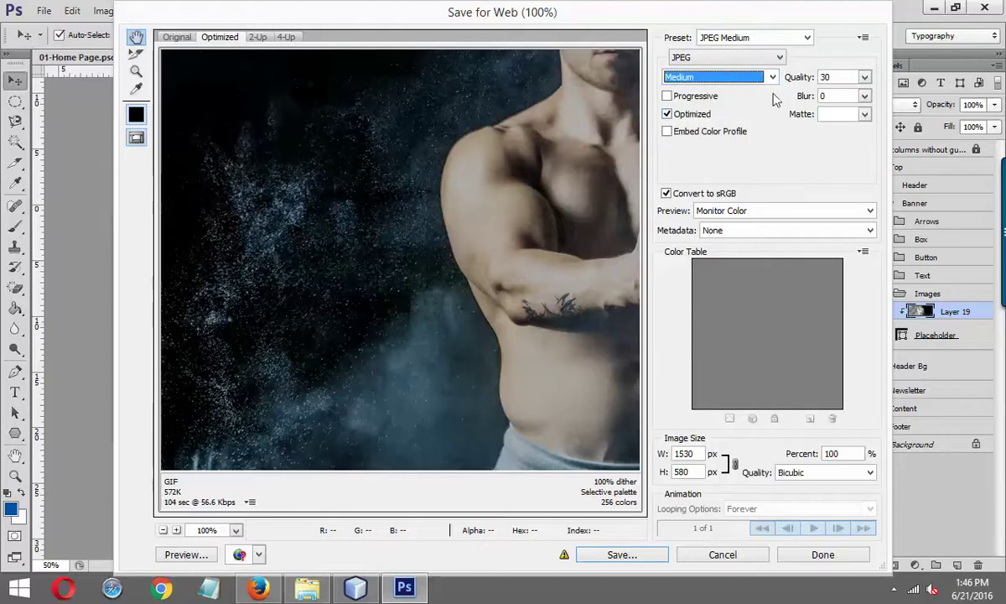
Start saving the optimized banner and choose the img folder of day-16 in the SEIP_WEB_DESIGN_BATCH_23 project on the Desktop as destination.
click(621, 554)
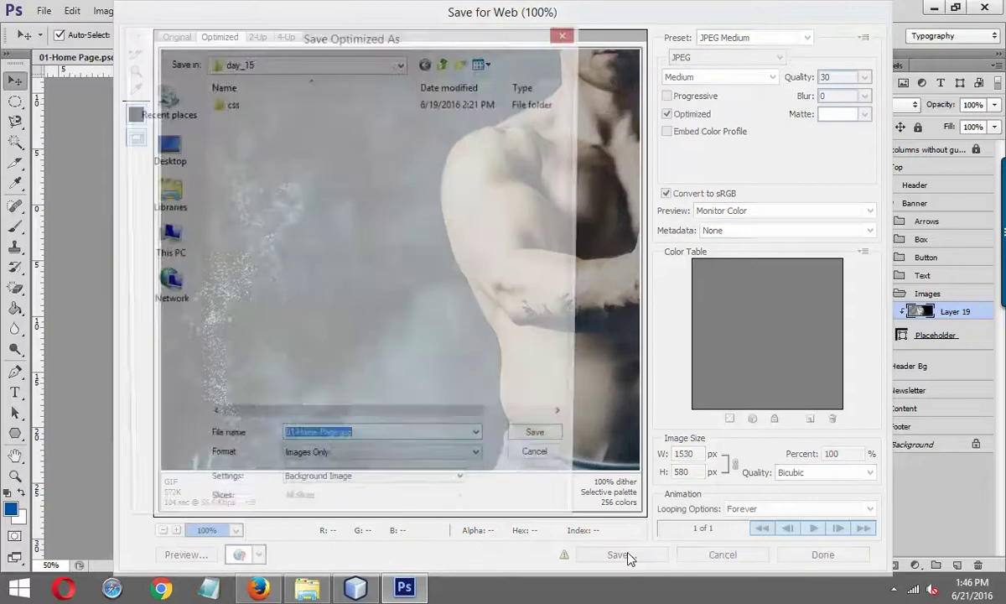
click(171, 254)
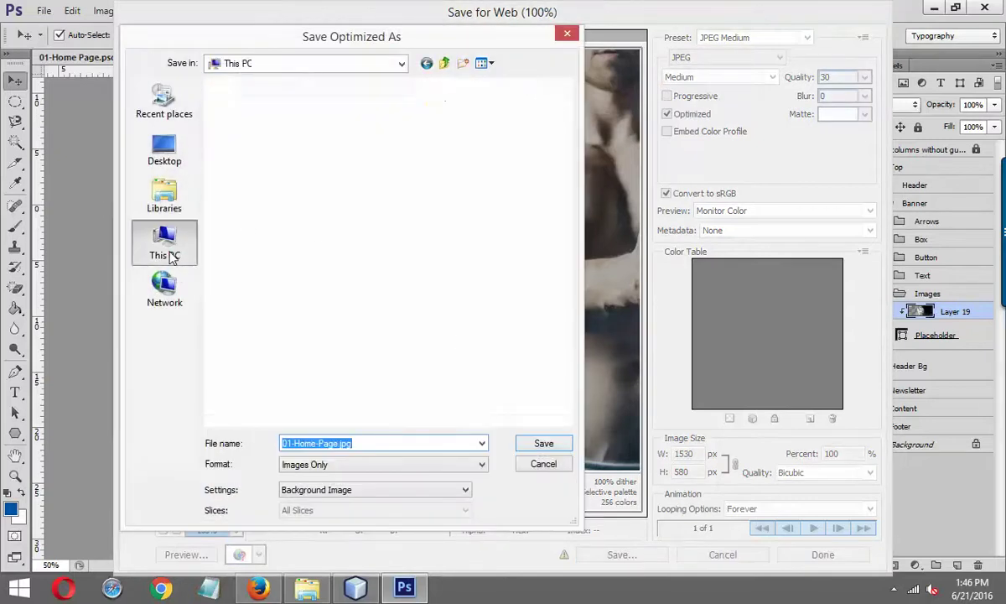
click(162, 152)
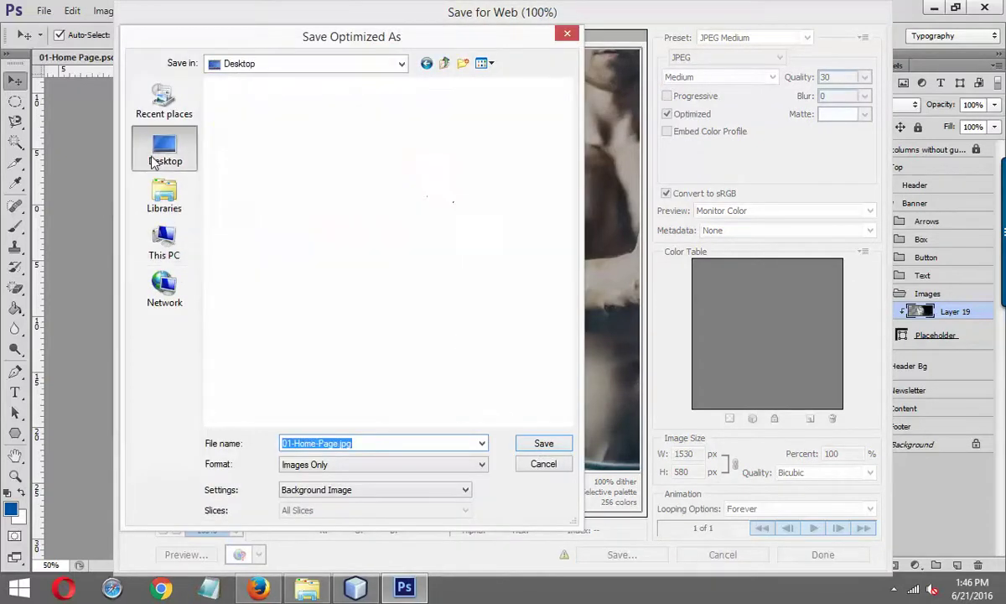
click(465, 281)
scroll(465, 285, down, 3)
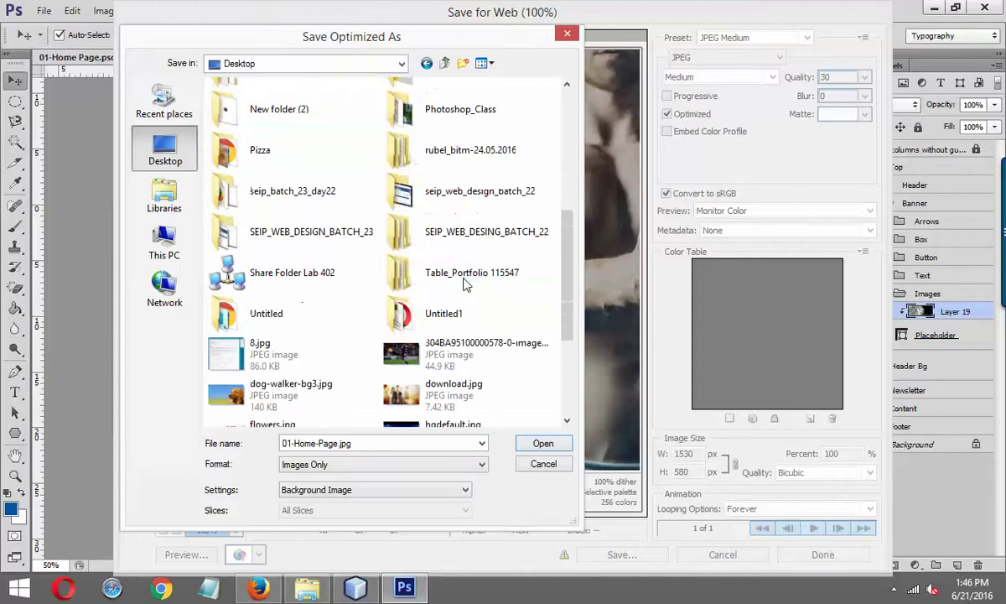
click(306, 239)
double_click(306, 239)
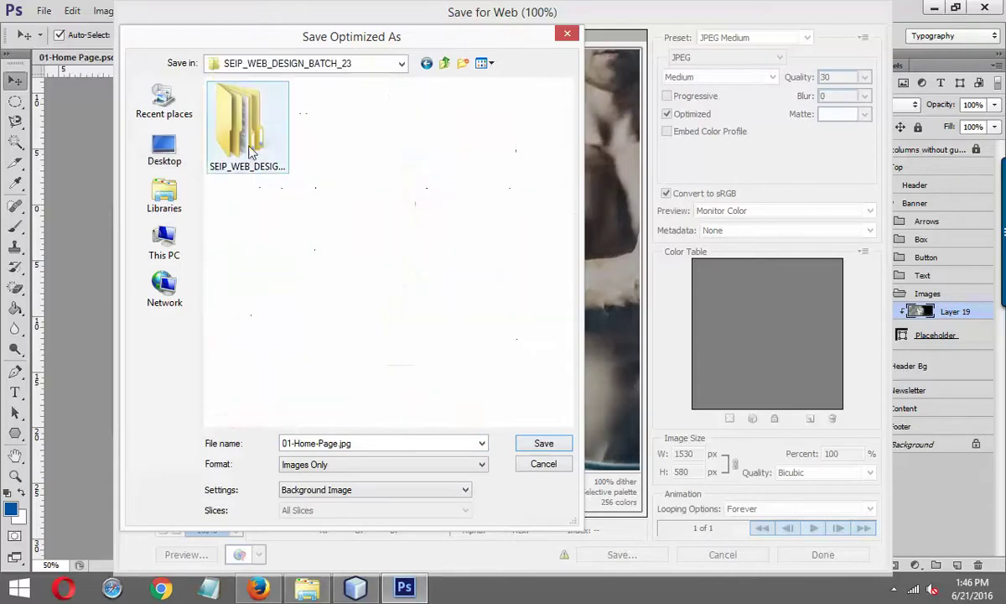
double_click(239, 124)
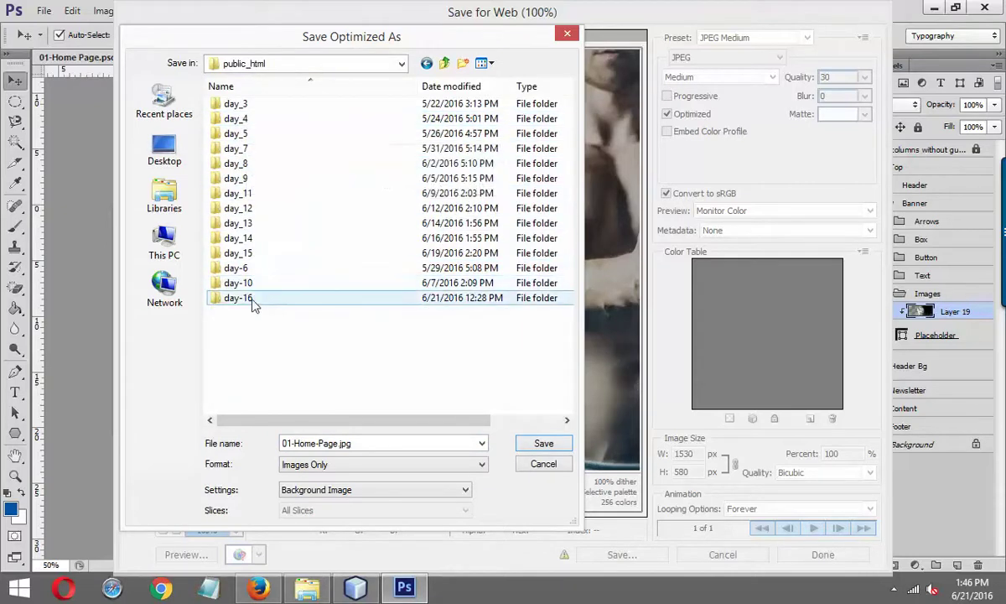
double_click(254, 298)
double_click(278, 122)
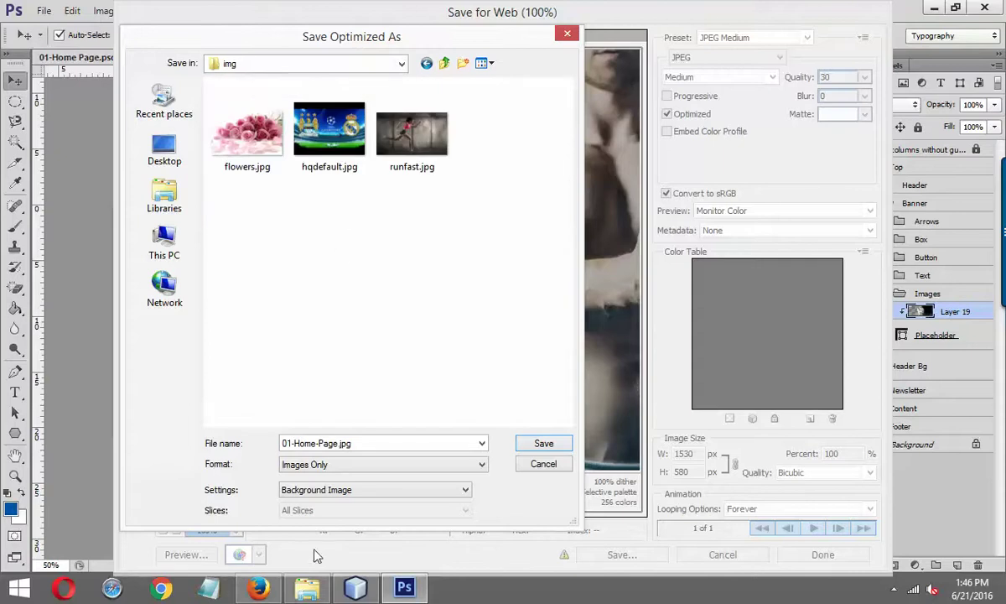
Name the exported banner image slider and save it.
double_click(367, 446)
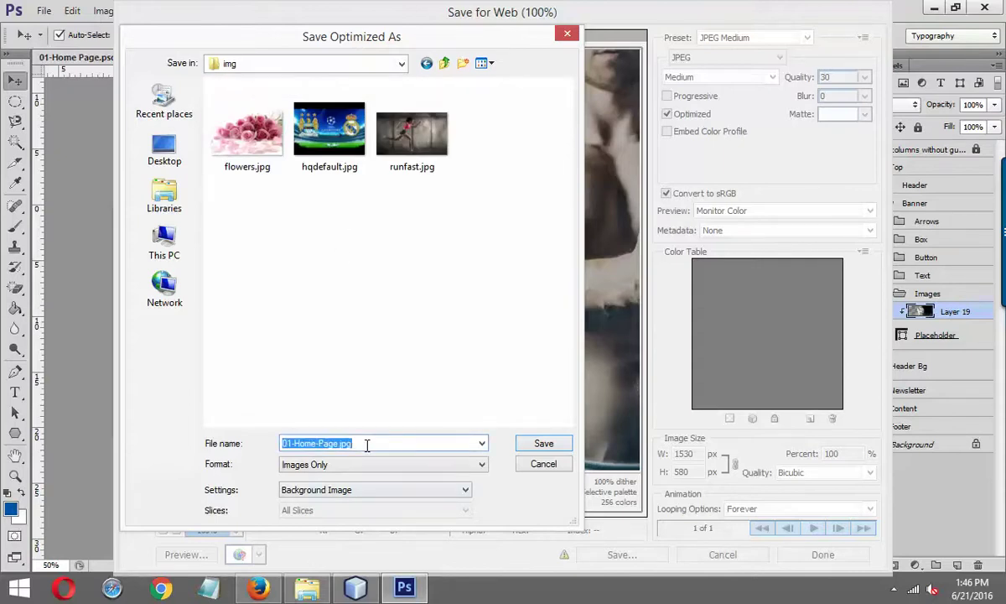
text(slider)
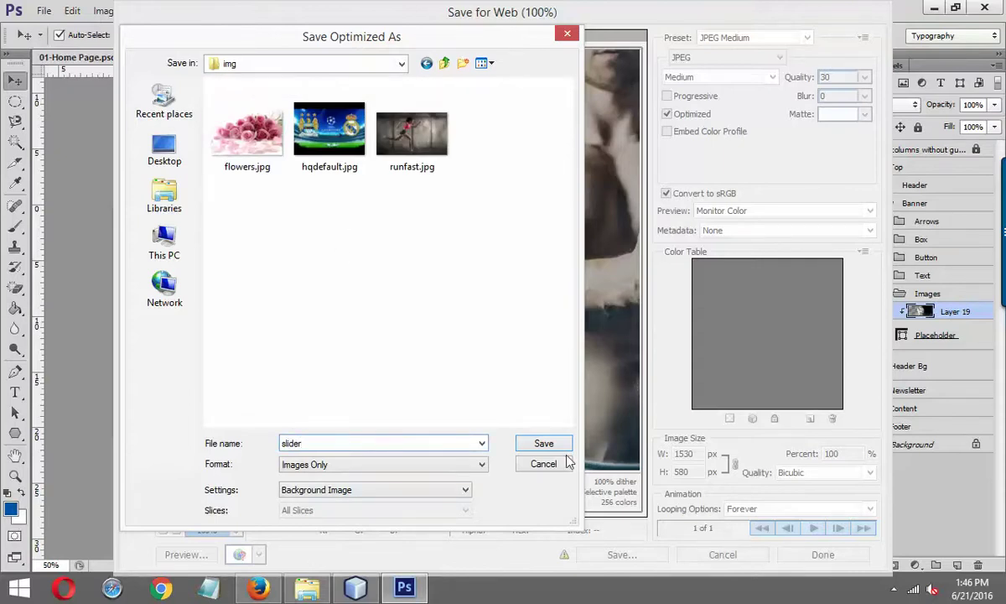
click(544, 443)
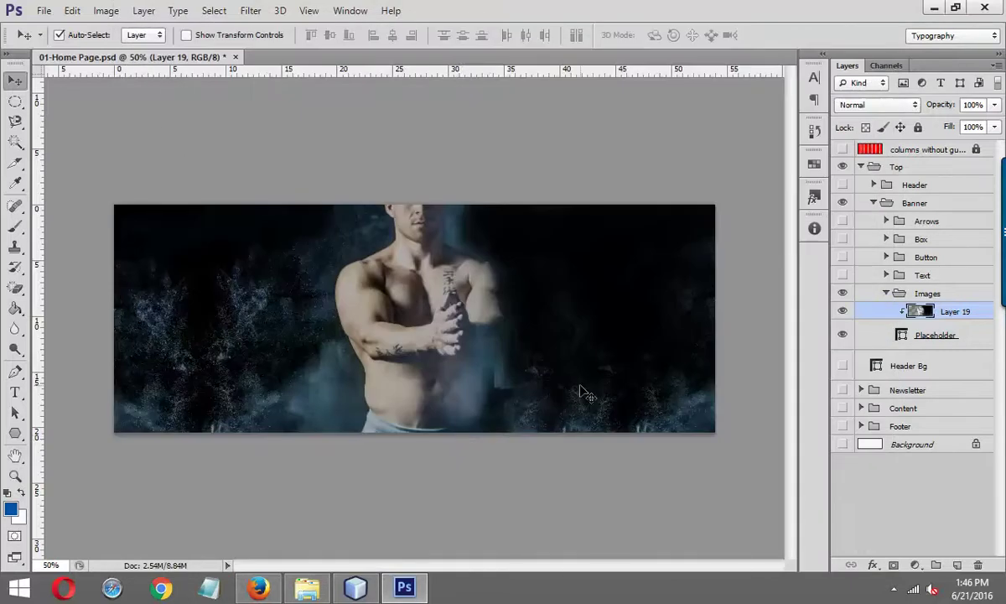
Restore the document to its original 01-Home Page.psd snapshot through the History and return to the page's banner area.
click(348, 11)
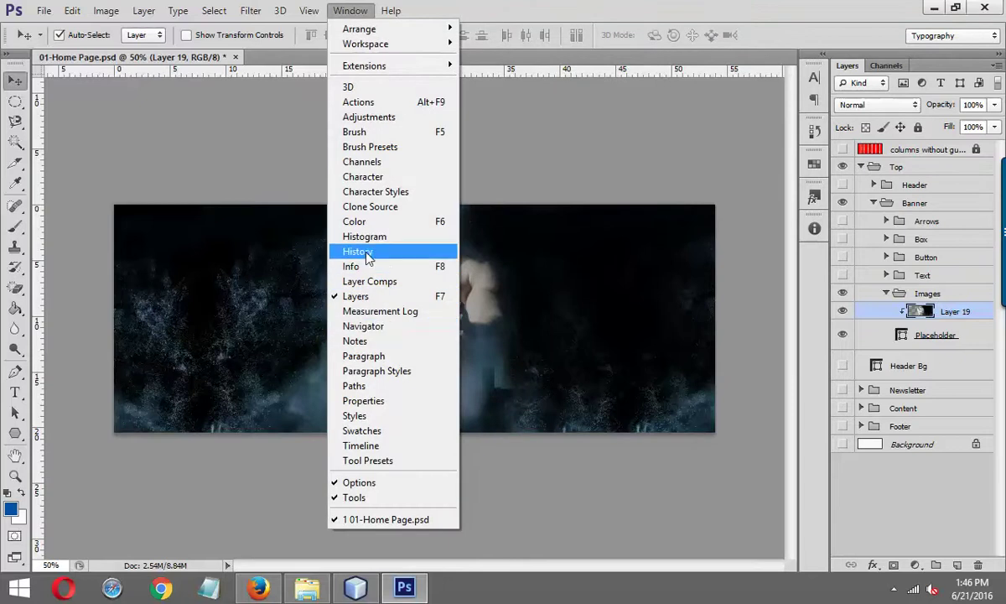
click(365, 252)
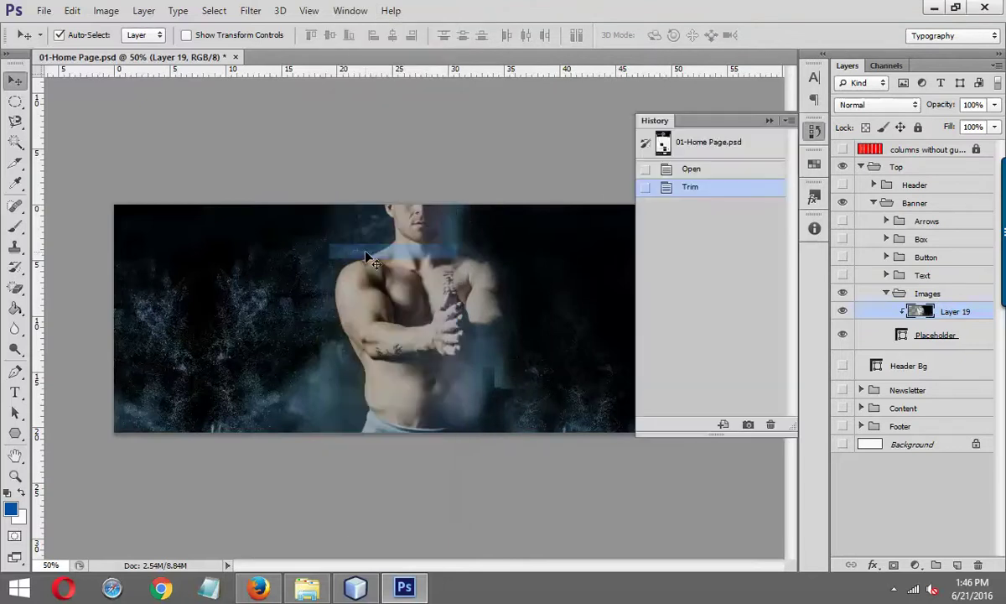
click(696, 144)
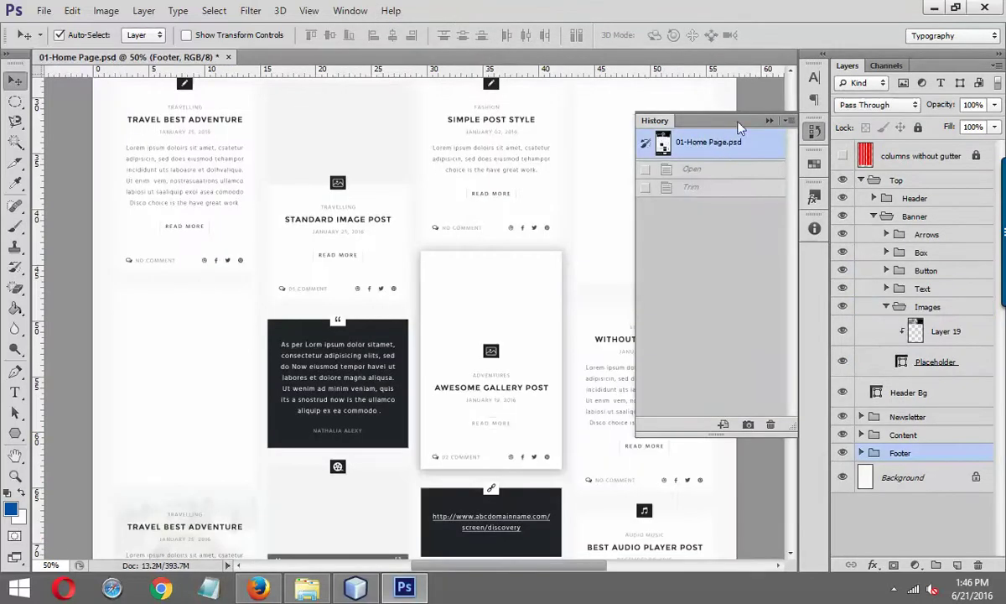
click(770, 121)
scroll(669, 299, up, 8)
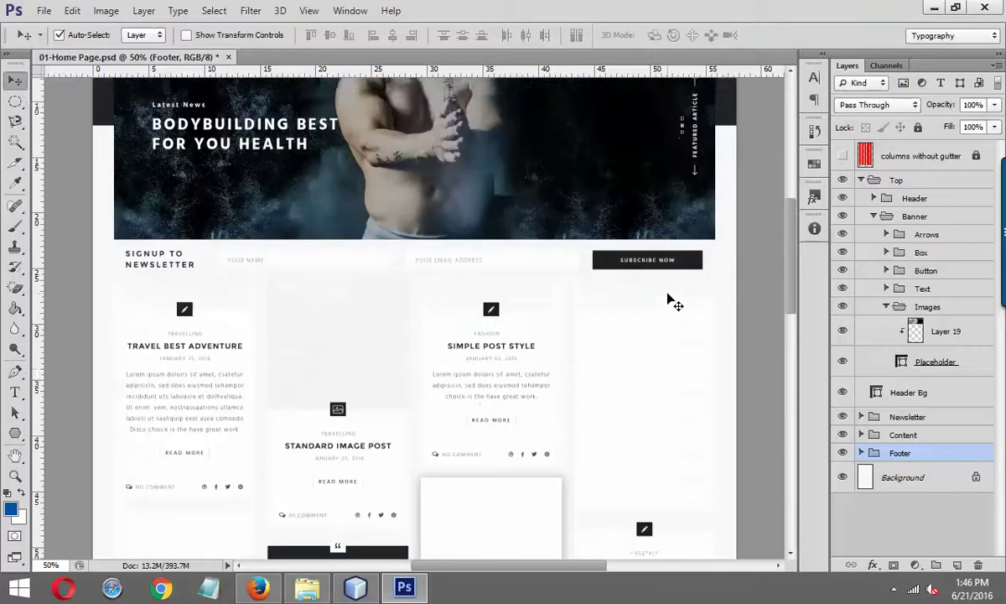
scroll(669, 298, up, 1)
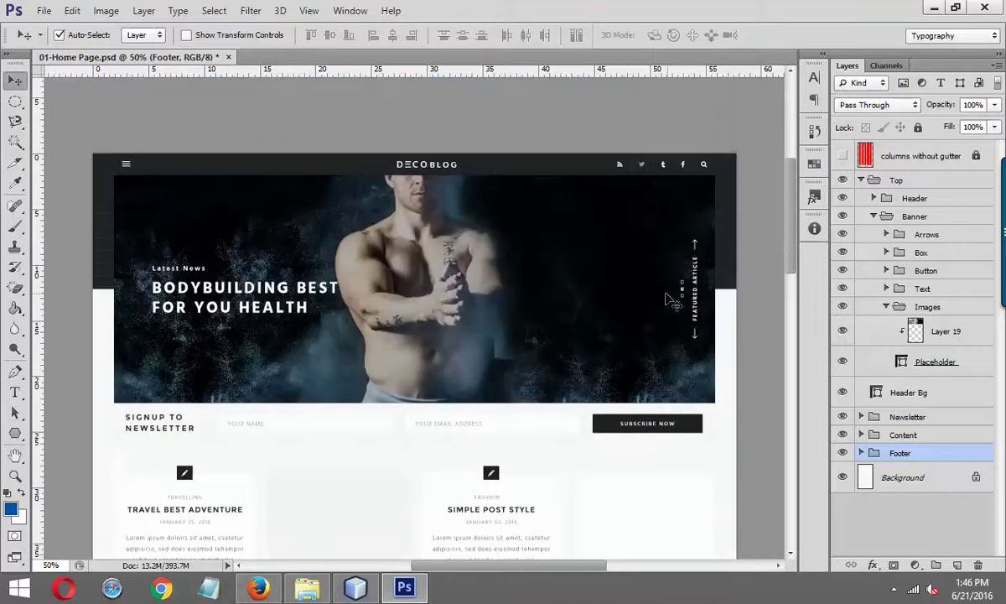
Open the banner heading "Bodybuilding best for you health" with the Type tool to check its font.
click(16, 392)
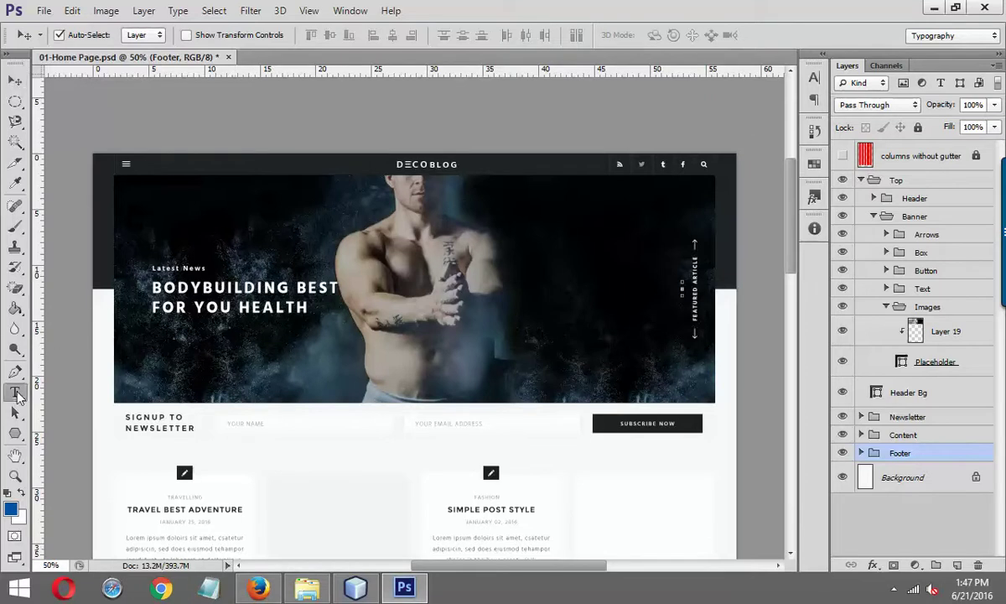
click(219, 288)
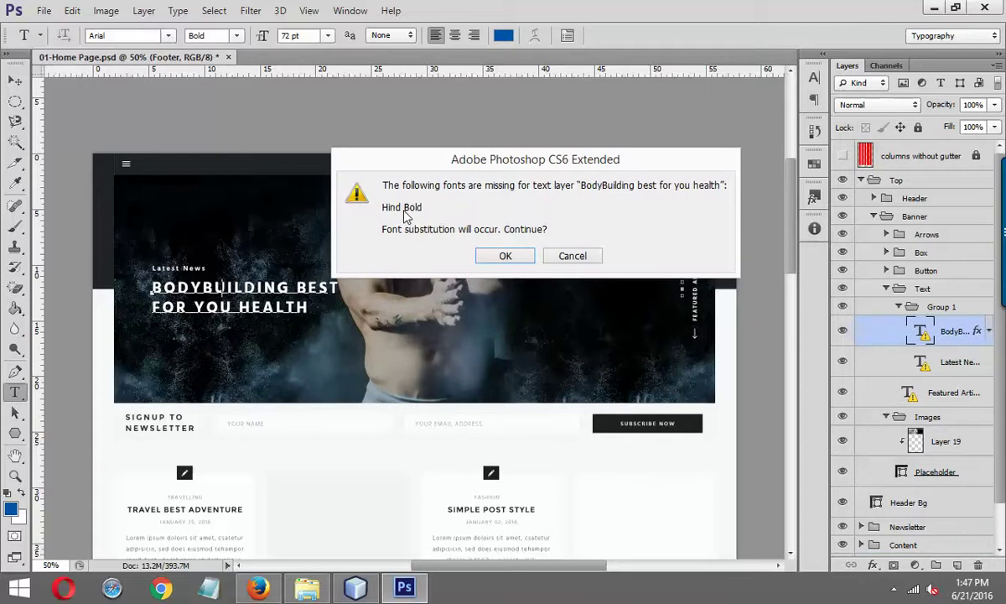
click(258, 587)
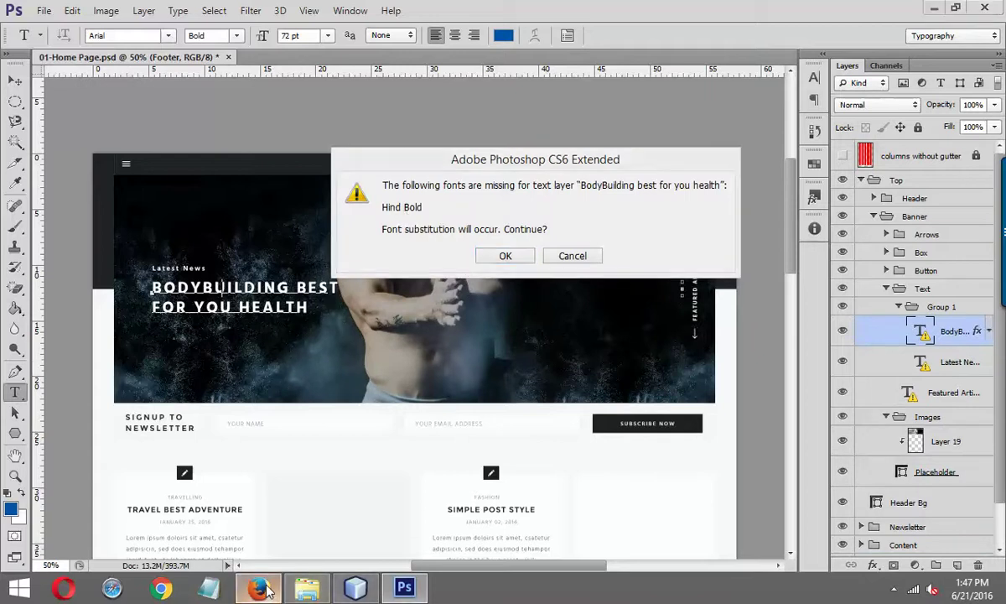
click(191, 12)
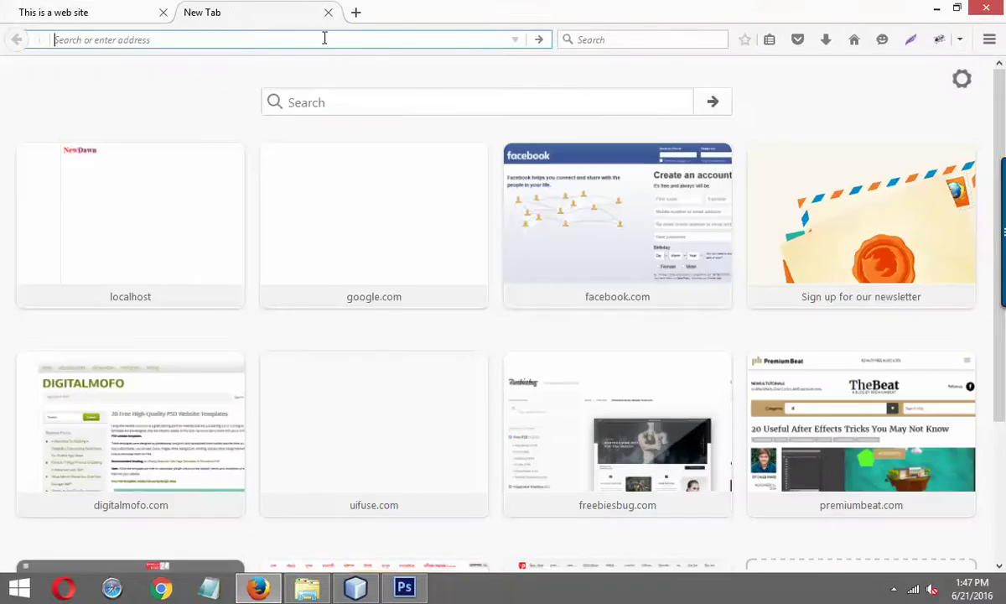
text(www.)
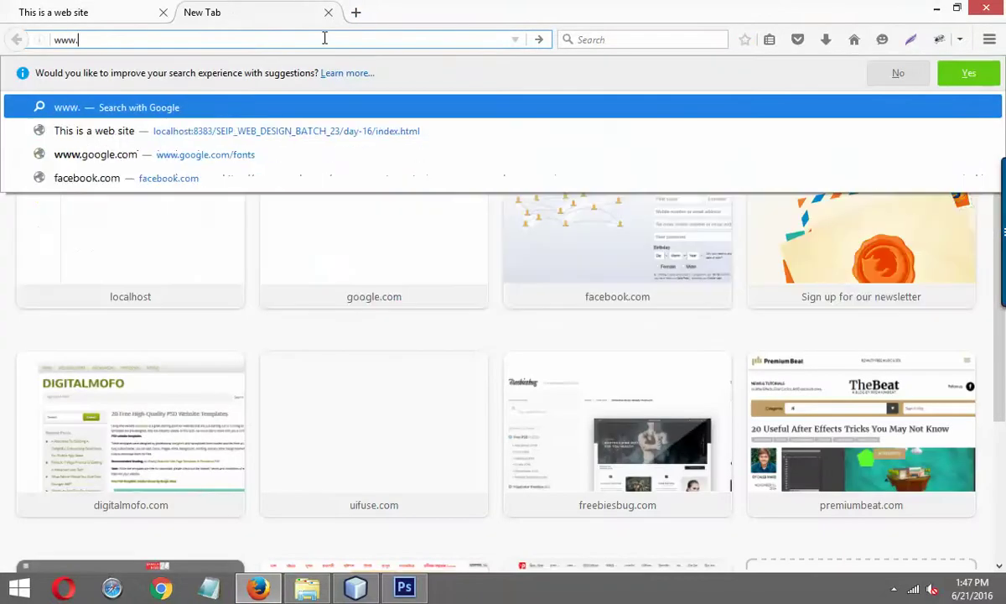
text(ggoo)
key(BackSpace)
key(BackSpace)
key(BackSpace)
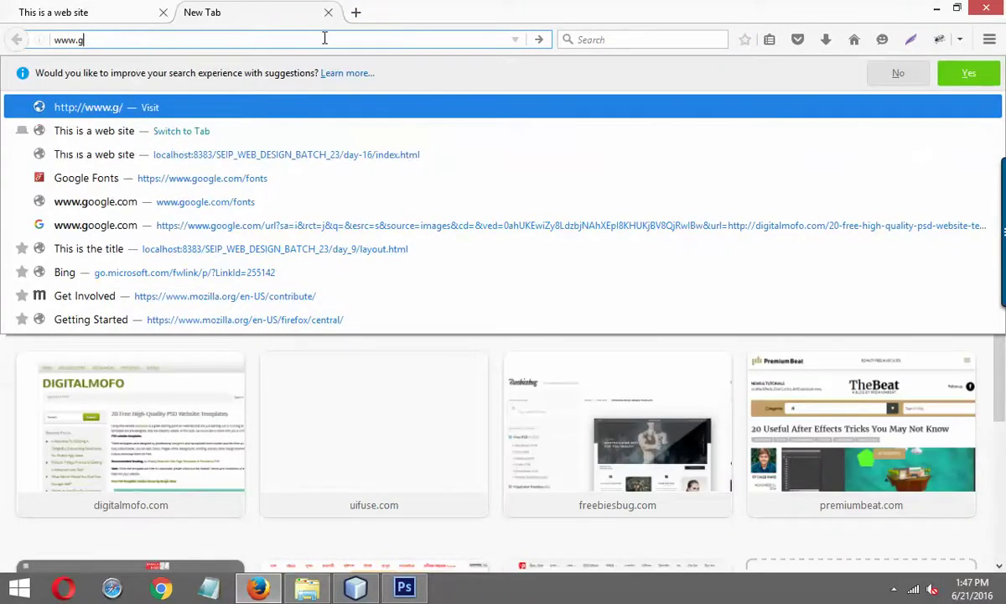
text(oogle.com/)
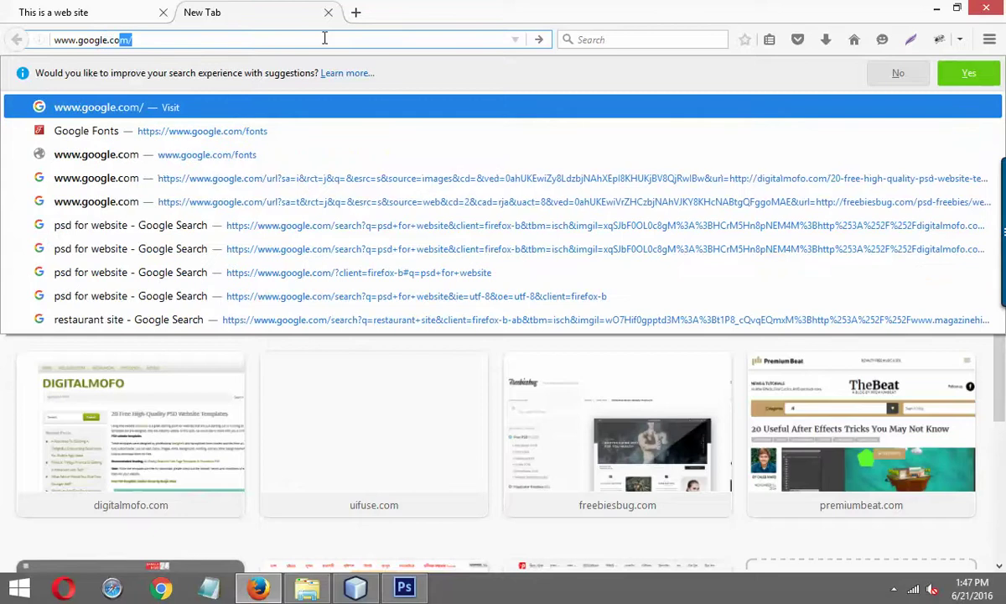
text(fonts)
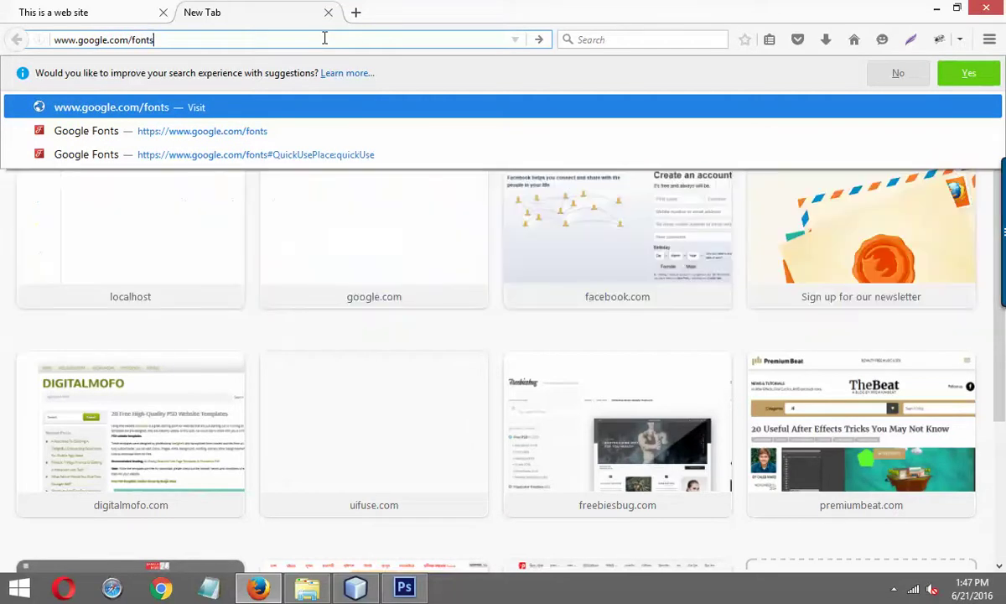
key(Return)
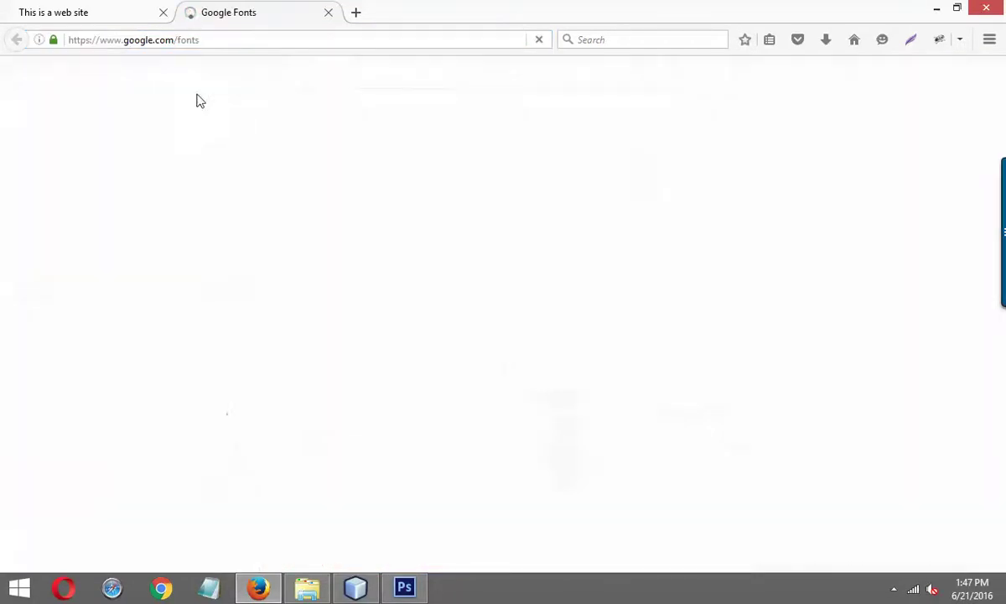
Search Google Fonts for the hind font family.
click(71, 166)
text(hi)
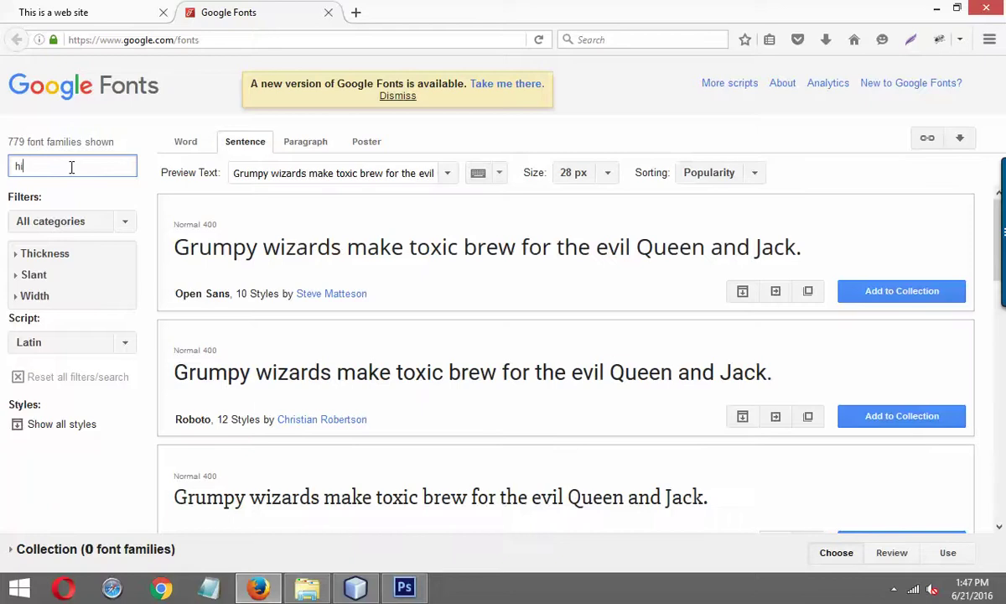
text(nd)
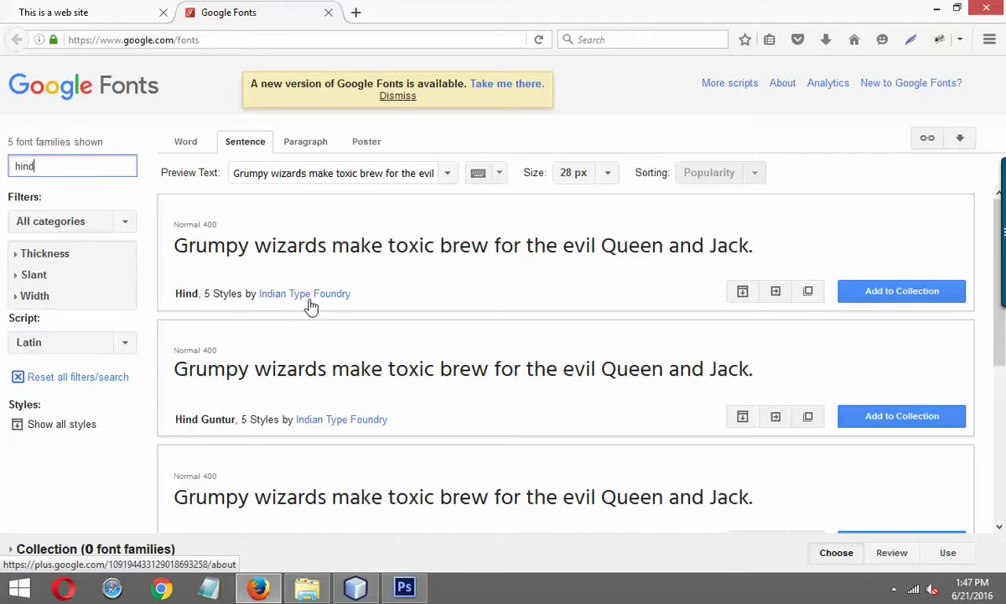
Switch back to Photoshop, accept the font substitution for the banner heading and select all of its text.
click(101, 12)
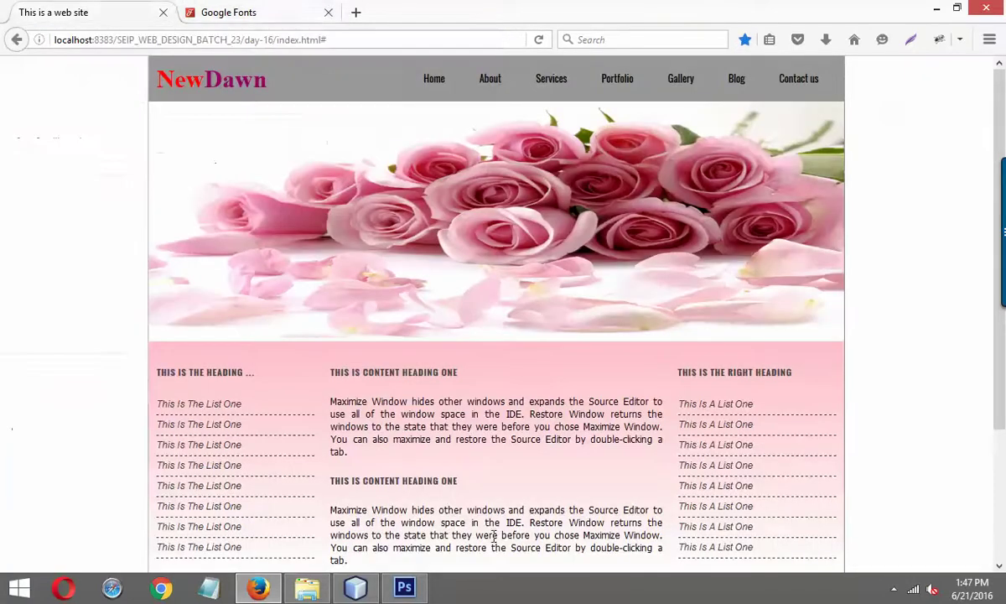
click(404, 586)
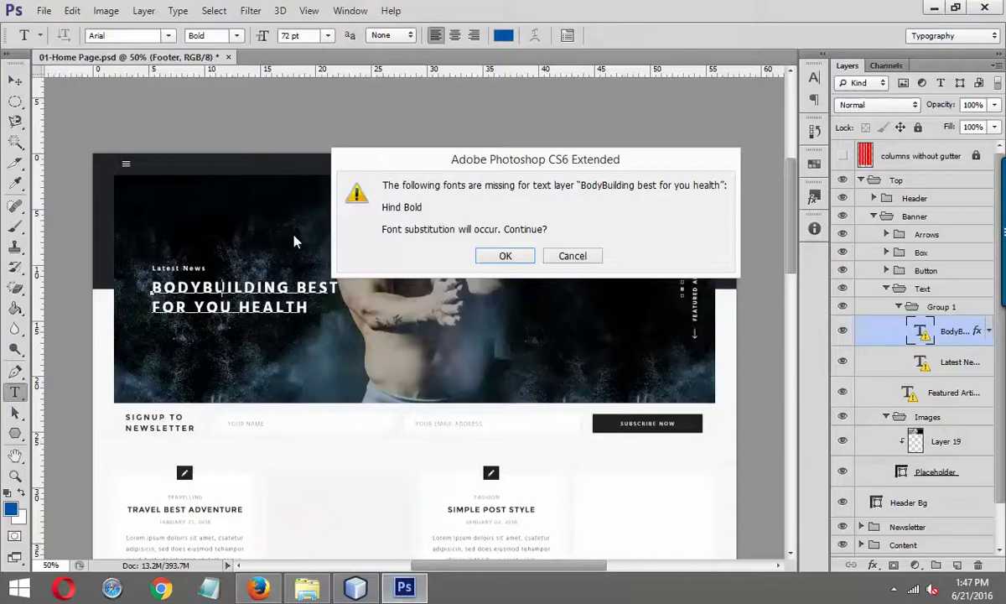
click(505, 253)
triple_click(201, 310)
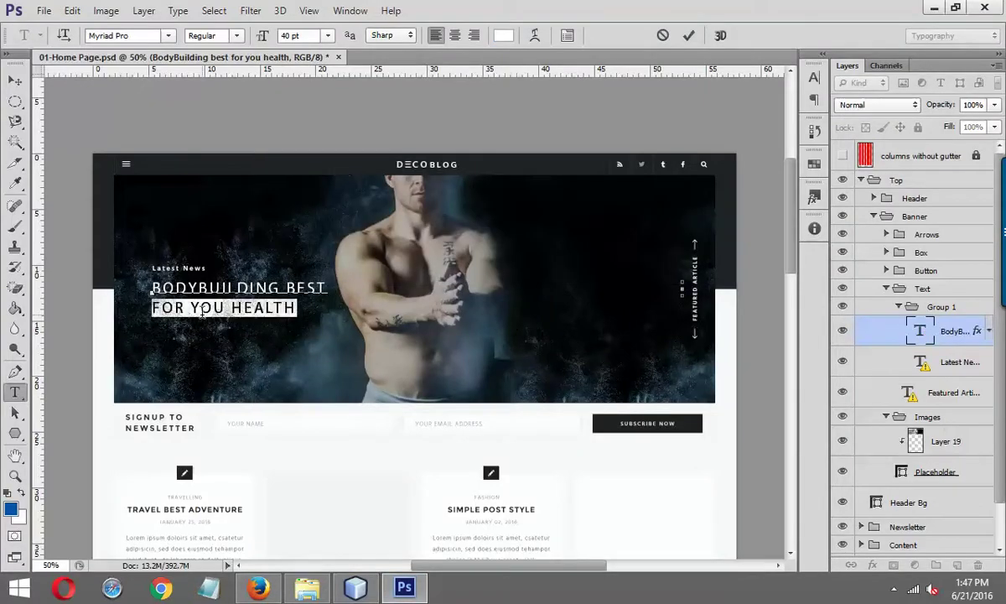
key(ctrl+a)
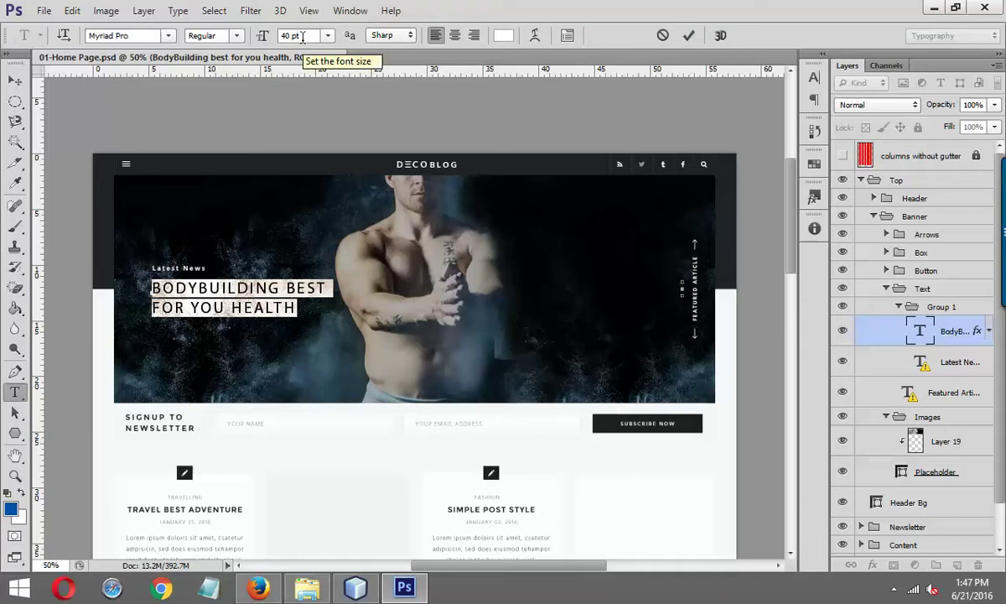
Open the body paragraph of the "Without Image Post" card for text editing, accepting substitution of its missing font.
scroll(461, 335, down, 2)
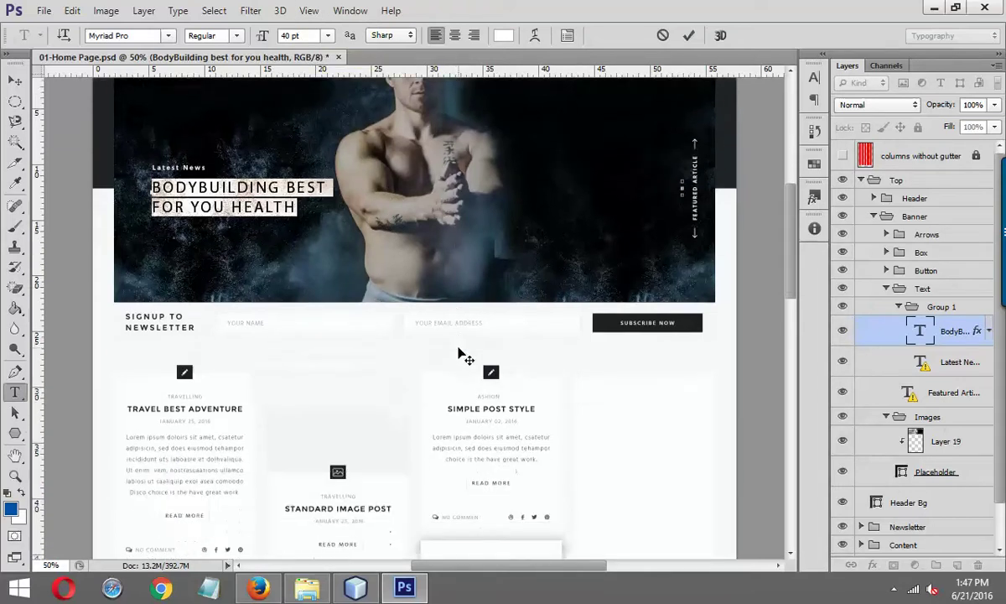
scroll(460, 355, down, 5)
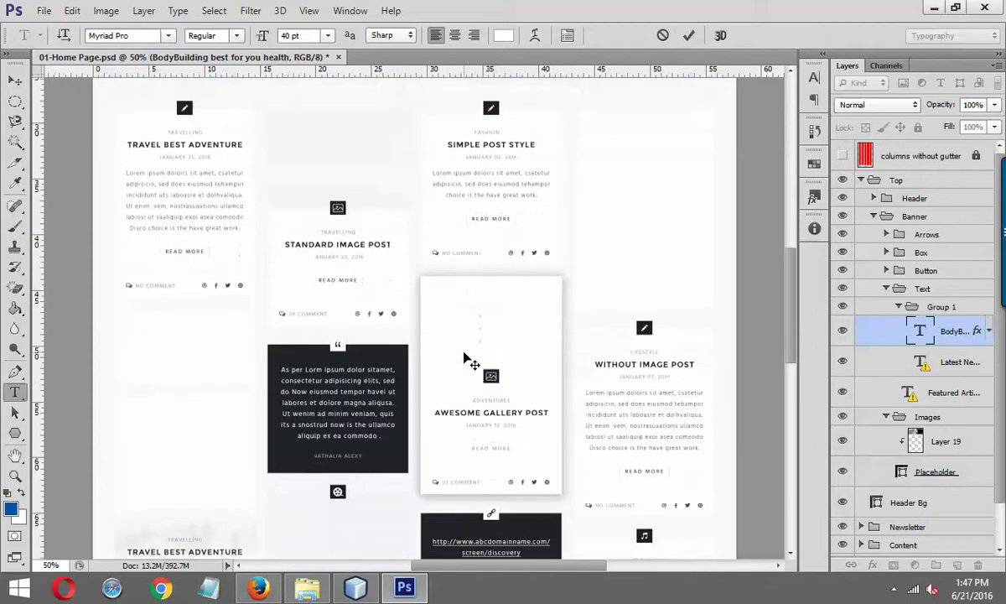
click(15, 372)
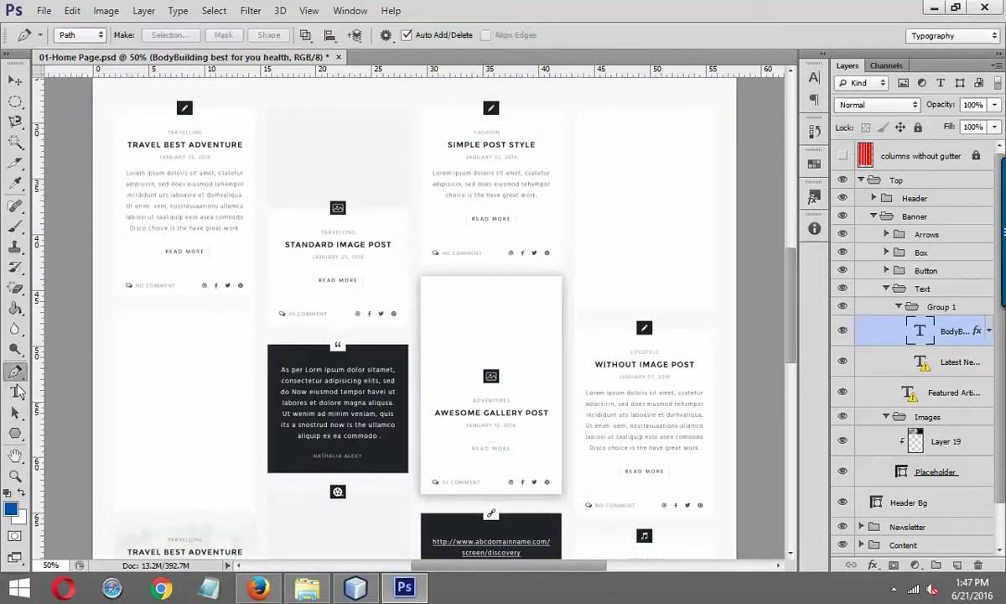
click(16, 391)
click(604, 386)
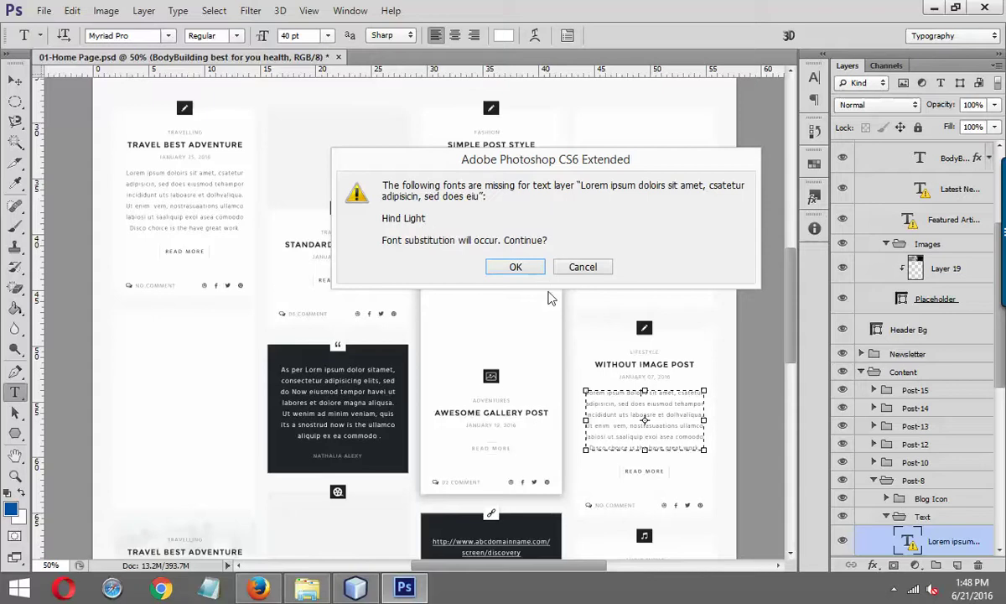
click(516, 267)
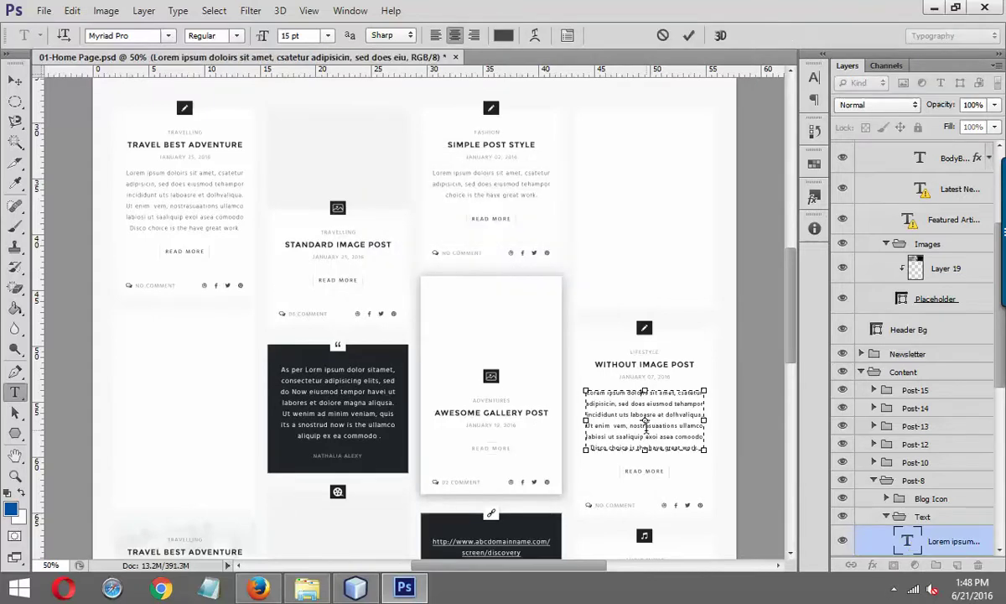
Select all text of the "Without Image Post" body paragraph to check its type settings, and leave text editing.
triple_click(646, 425)
key(ctrl+a)
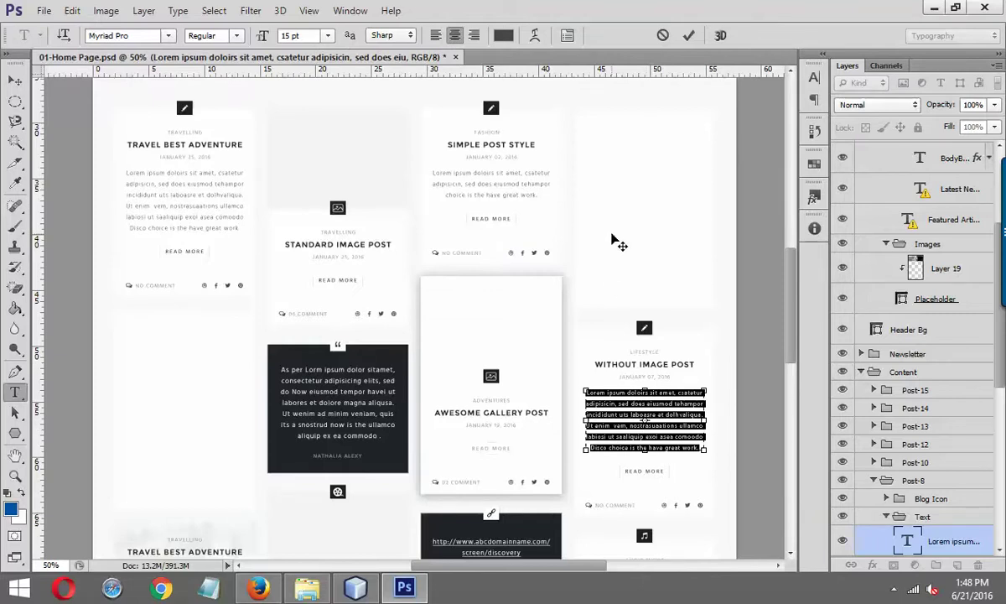
scroll(619, 243, down, 8)
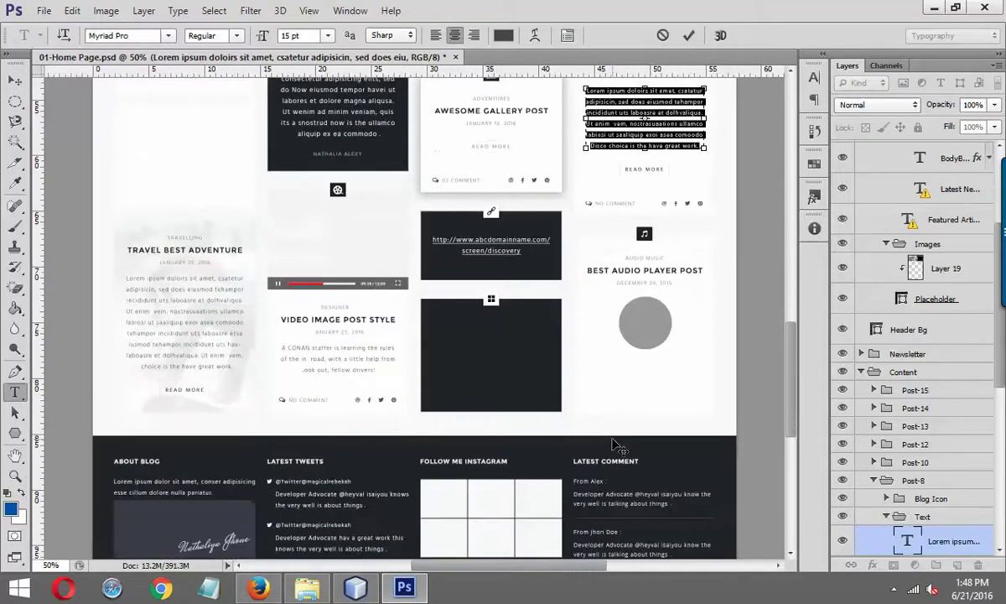
key(ctrl+h)
scroll(143, 201, up, 1)
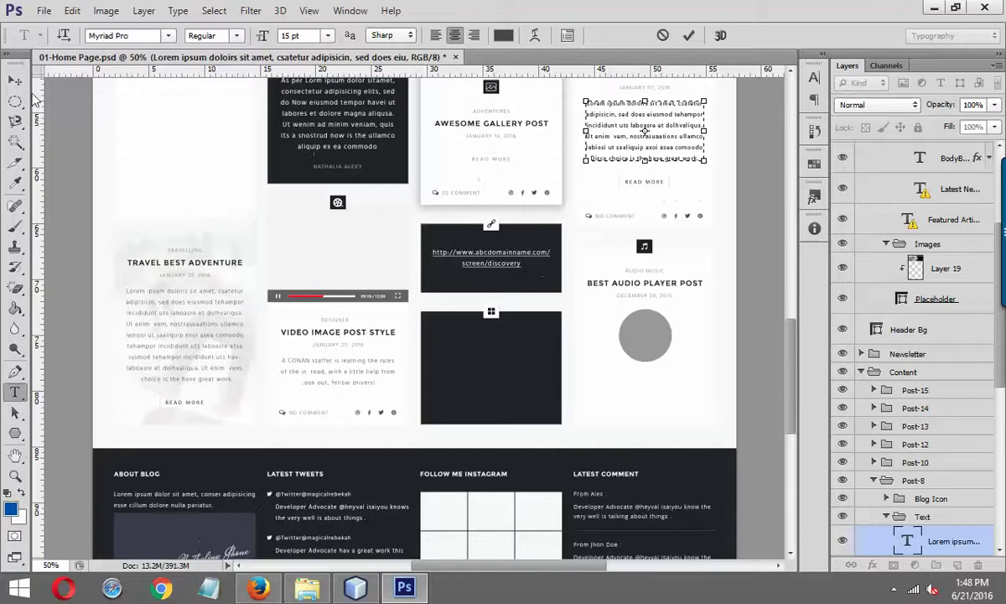
click(15, 79)
Examine the lettering of the "Without Image Post" body paragraph at up to 400% magnification.
scroll(499, 254, up, 2)
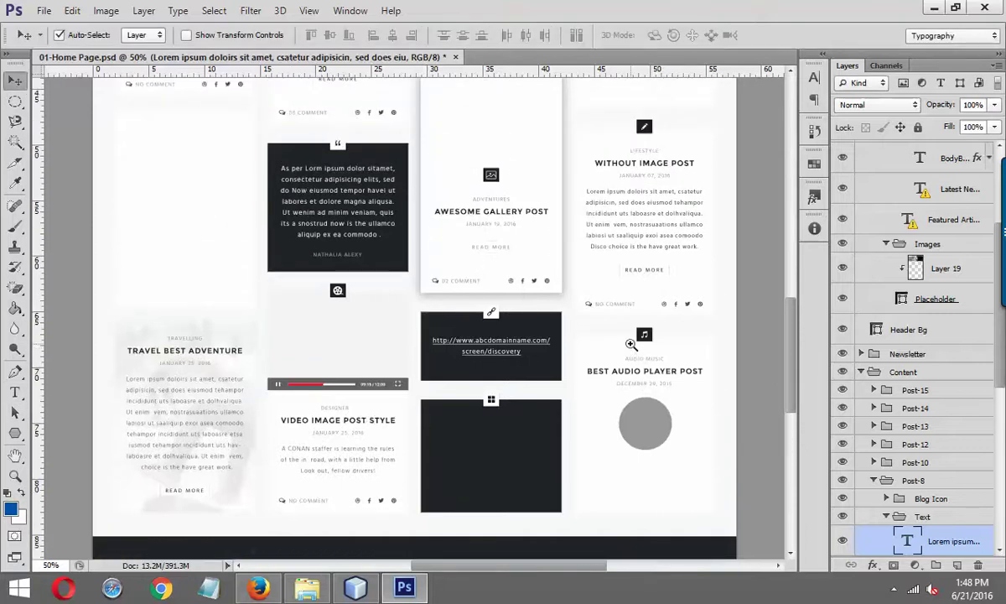
click(632, 344)
click(631, 344)
scroll(692, 350, up, 3)
drag(454, 564, 553, 570)
scroll(563, 363, up, 2)
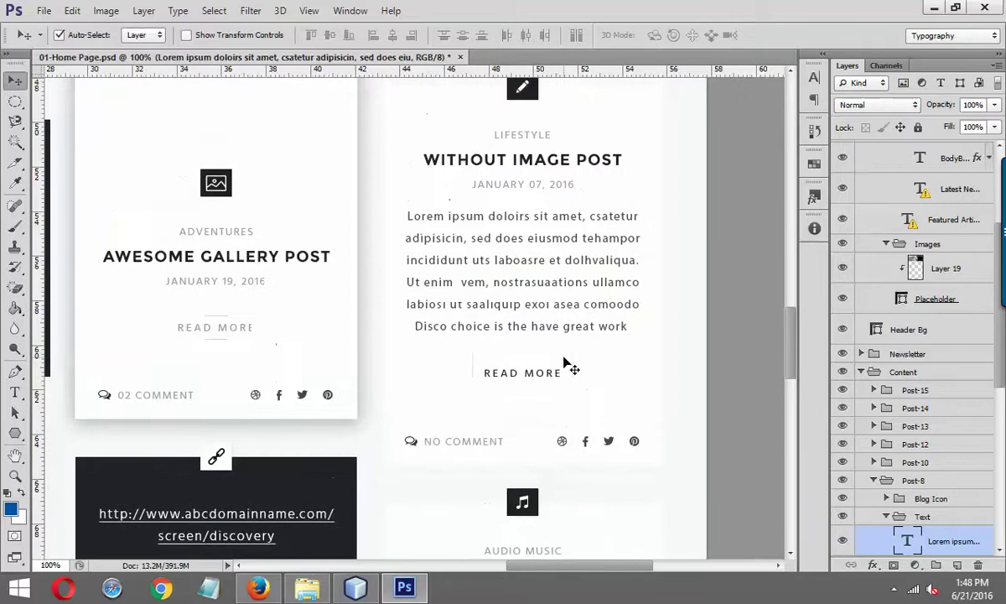
click(564, 344)
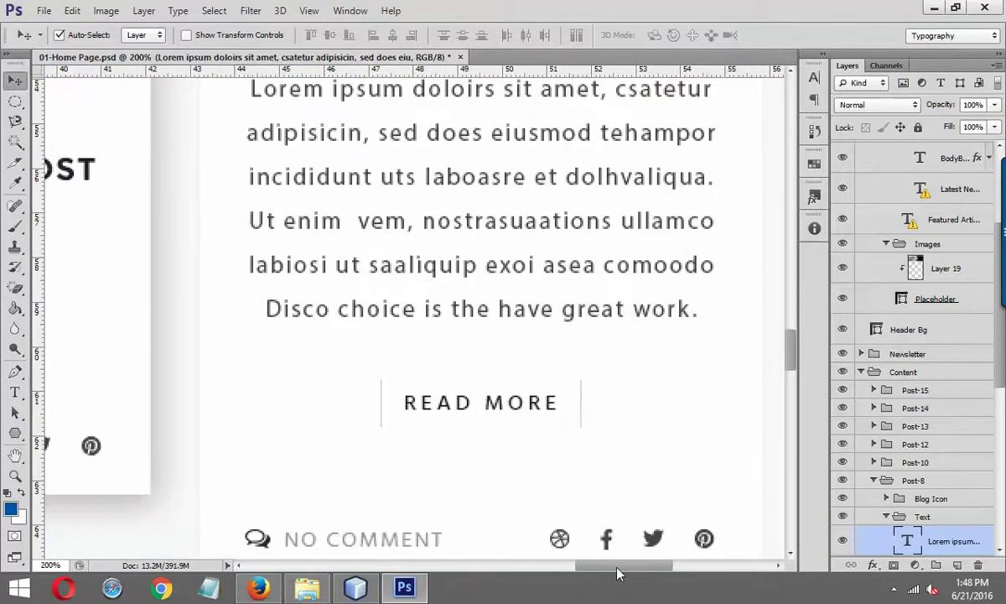
drag(623, 566, 612, 572)
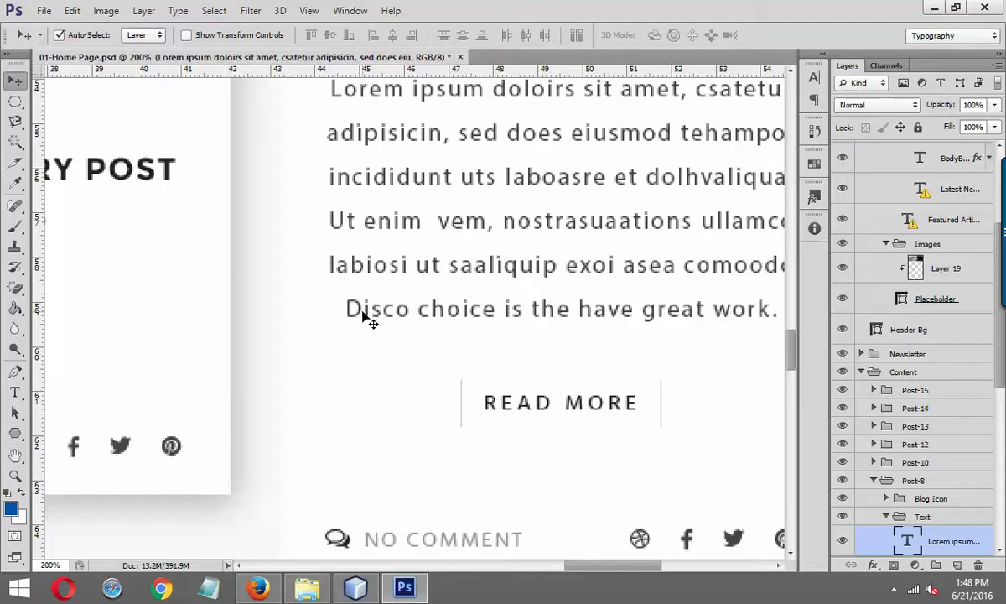
scroll(462, 222, up, 1)
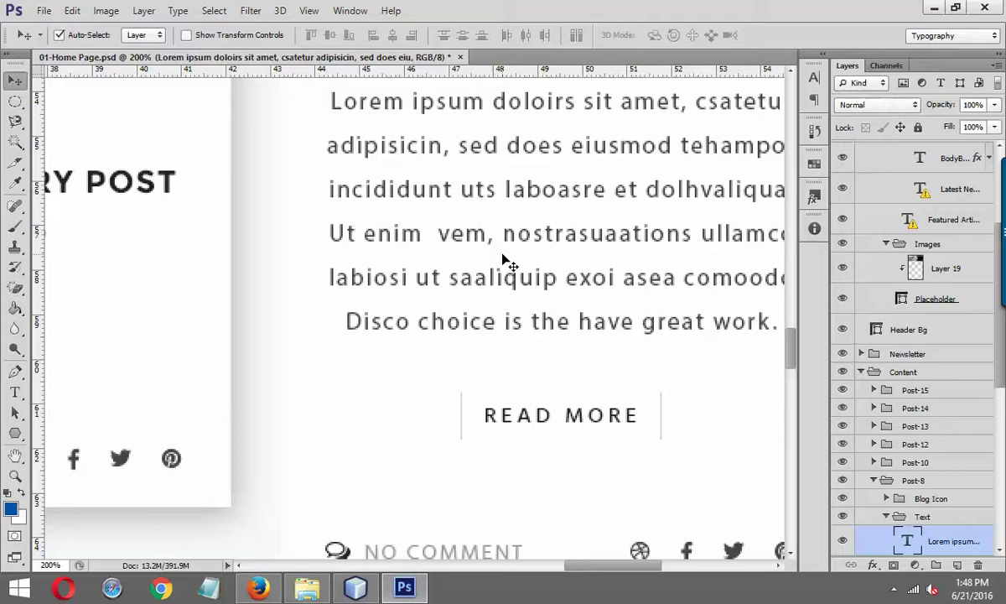
scroll(592, 237, up, 2)
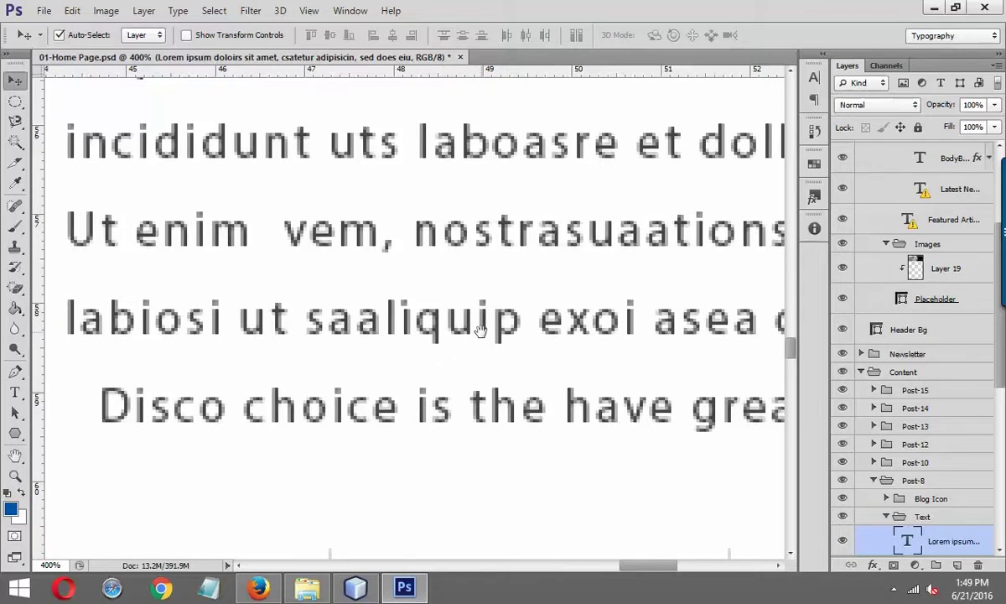
scroll(494, 304, down, 5)
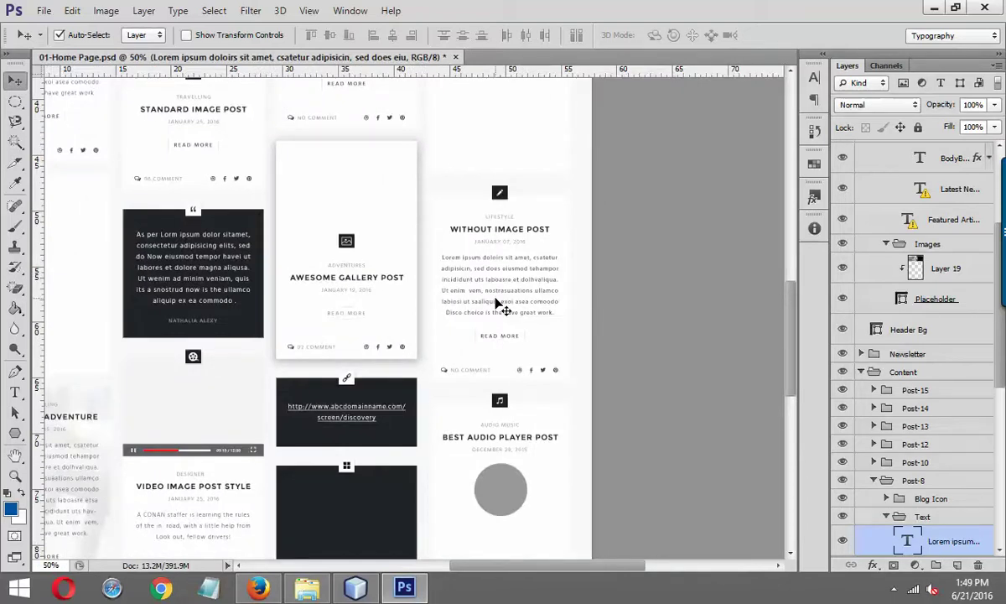
Select the banner image layer and switch its visibility off and on to identify it.
scroll(553, 478, down, 1)
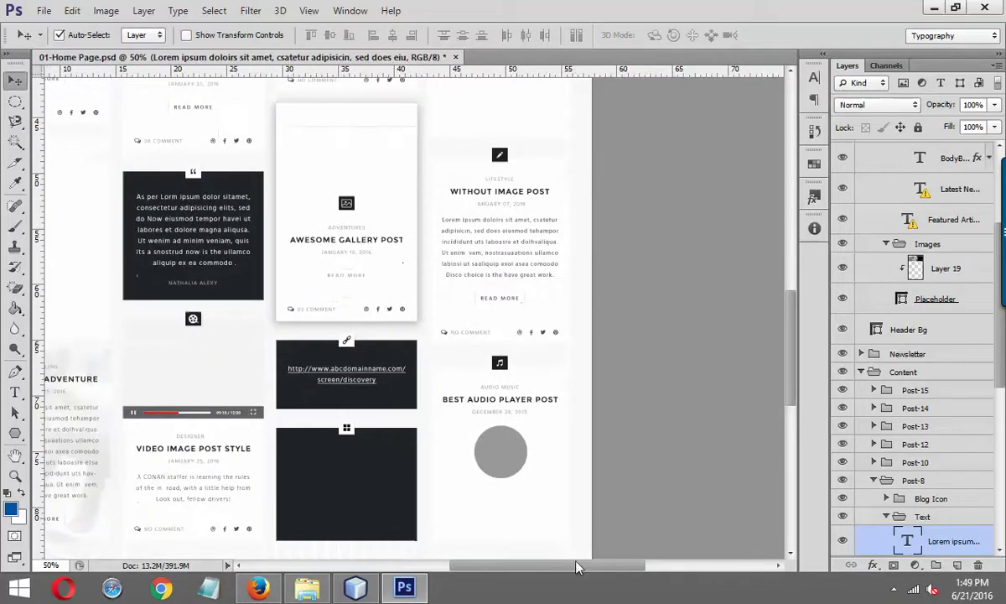
drag(579, 565, 500, 560)
scroll(602, 418, down, 2)
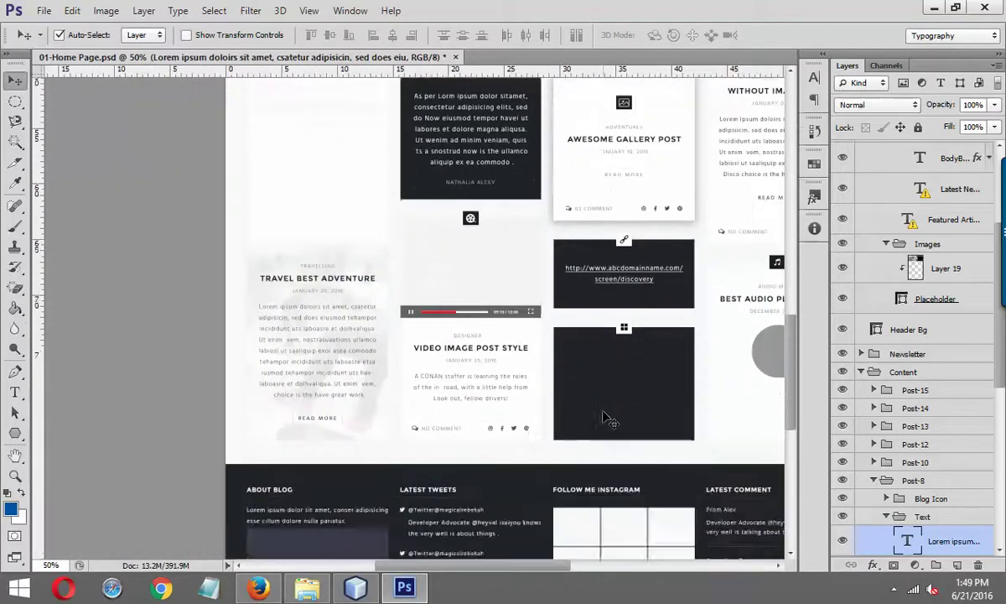
scroll(602, 418, up, 2)
scroll(722, 462, up, 6)
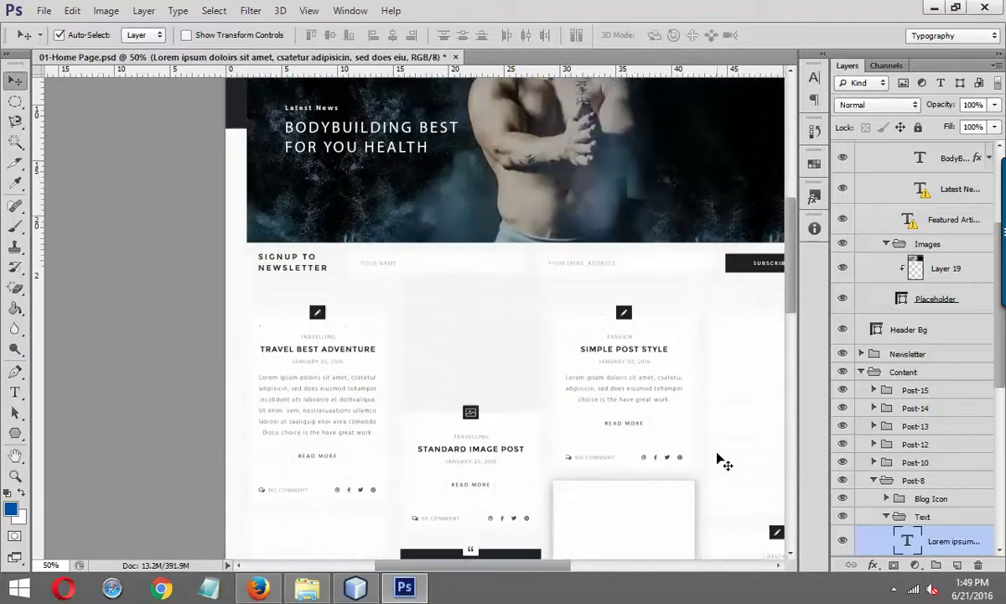
scroll(722, 462, up, 2)
scroll(723, 462, up, 4)
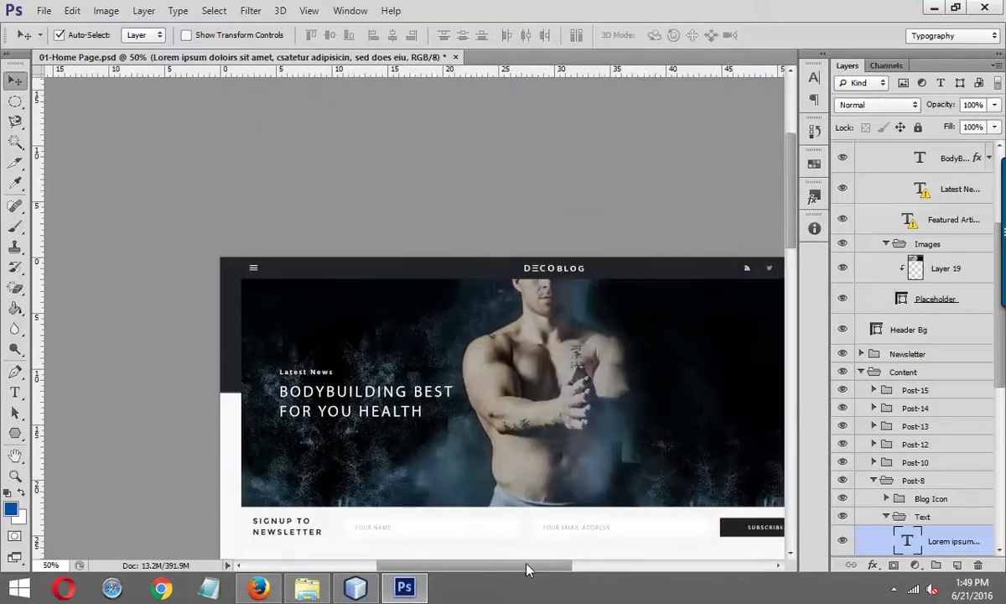
scroll(493, 527, right, 2)
scroll(589, 348, down, 1)
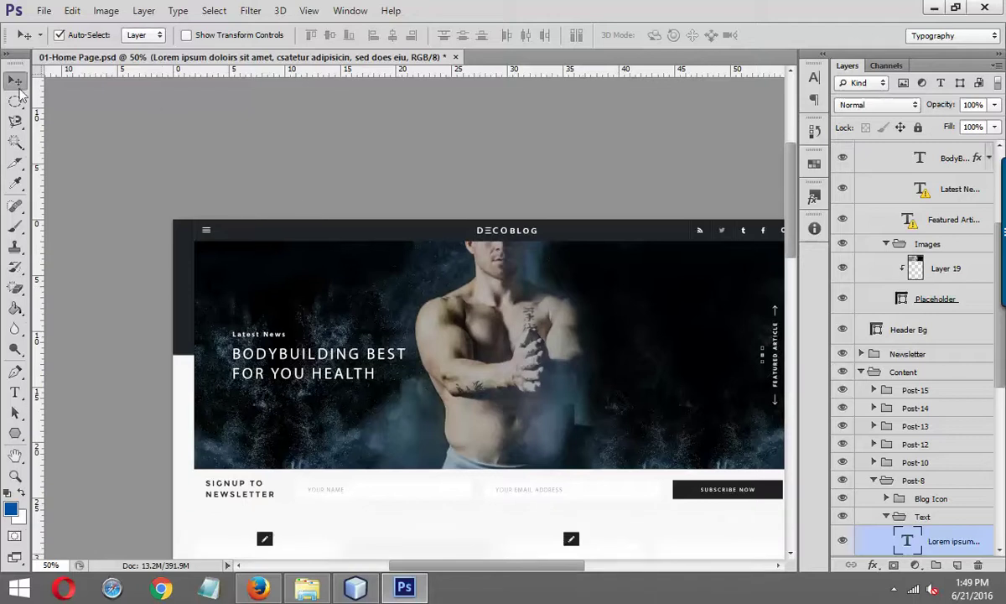
click(625, 287)
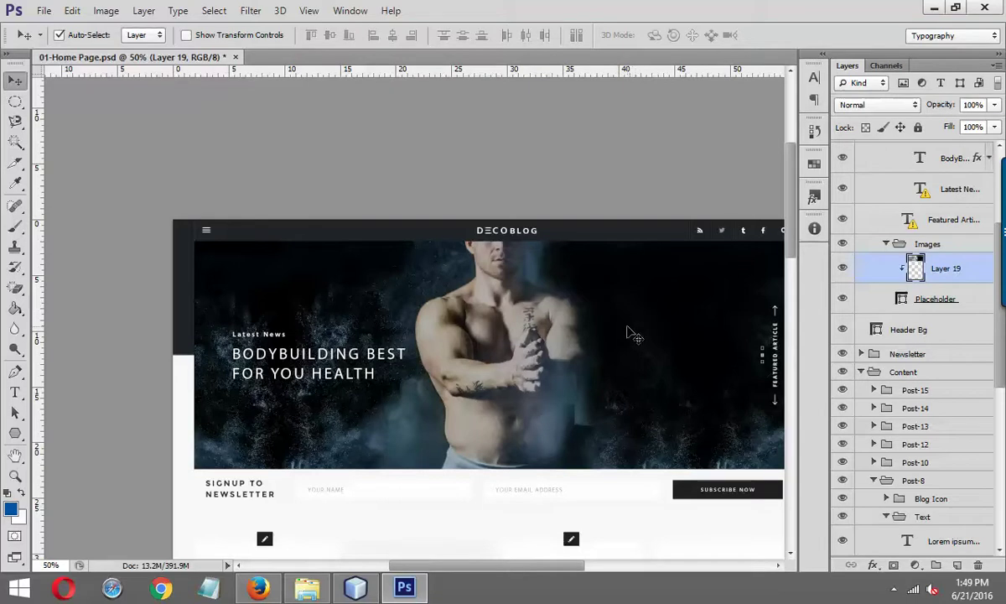
click(843, 268)
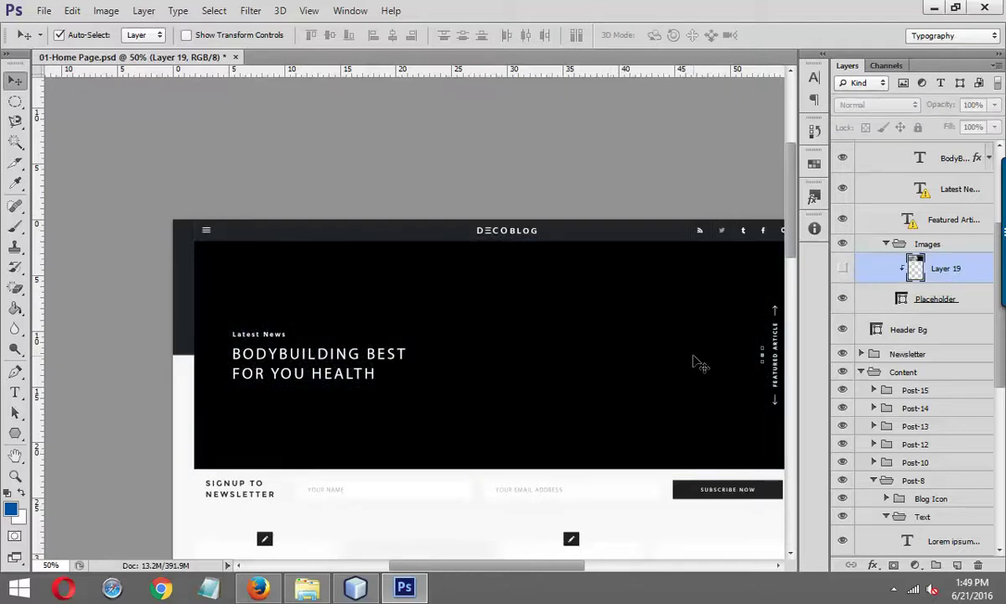
click(842, 269)
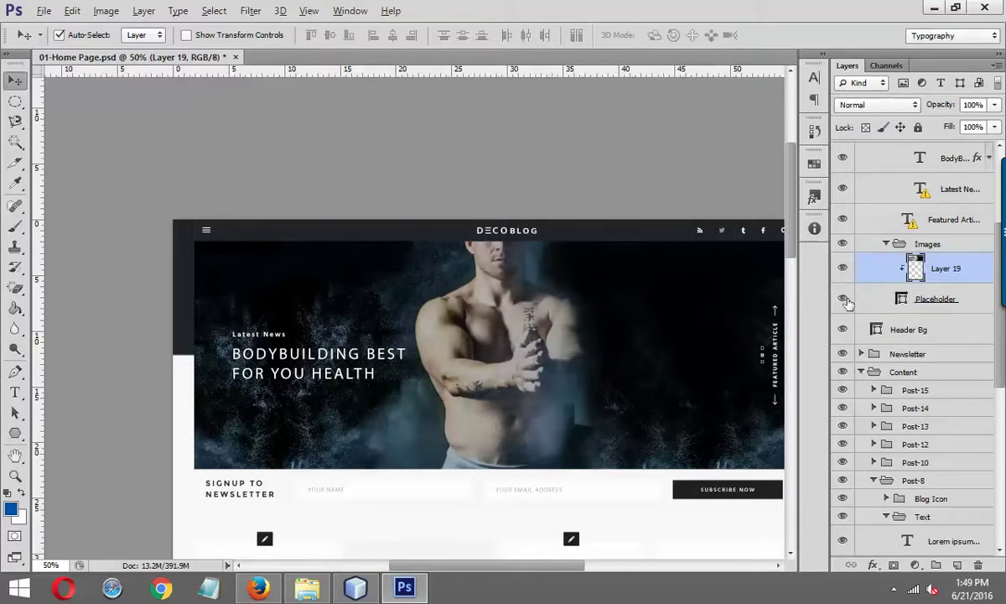
Show only the banner image and trim transparent pixels from all four sides of the canvas.
alt+click(842, 268)
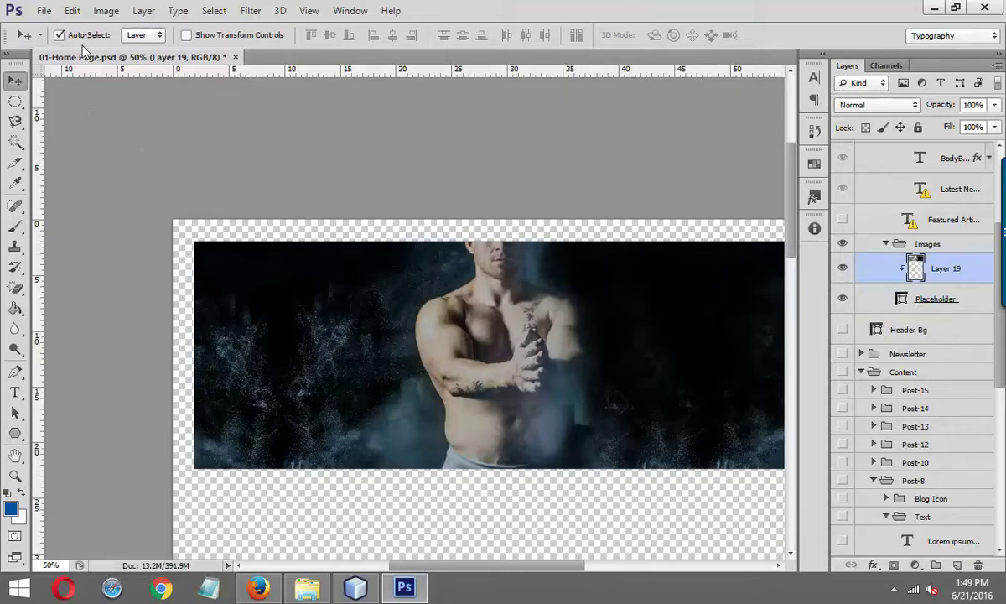
click(105, 12)
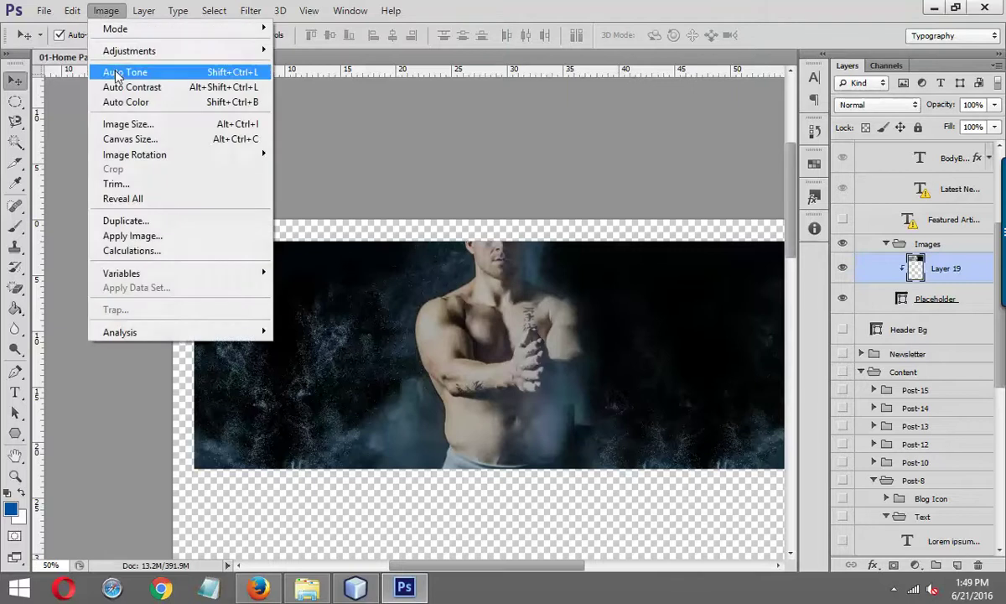
click(117, 182)
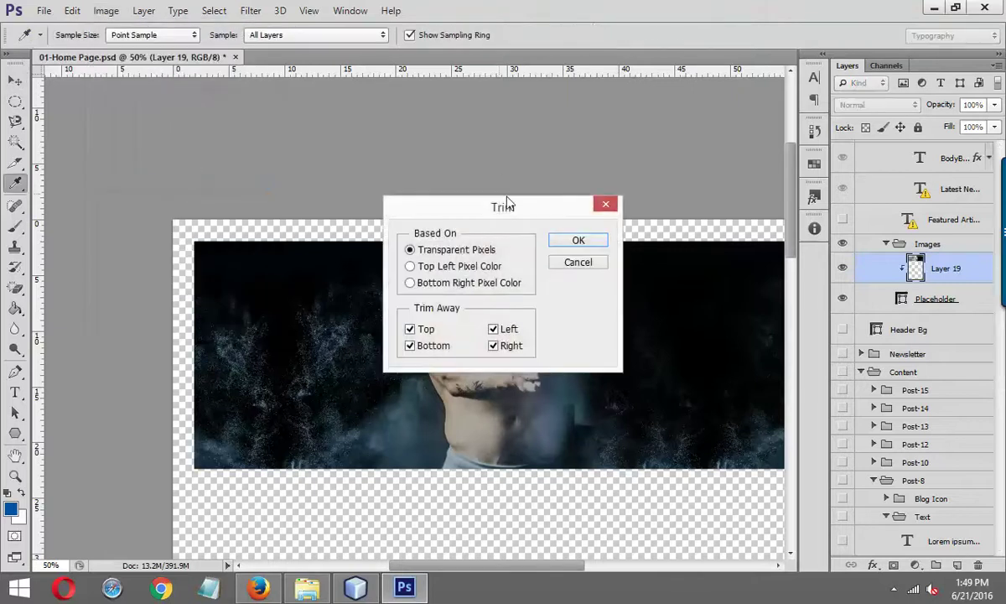
click(577, 242)
key(v)
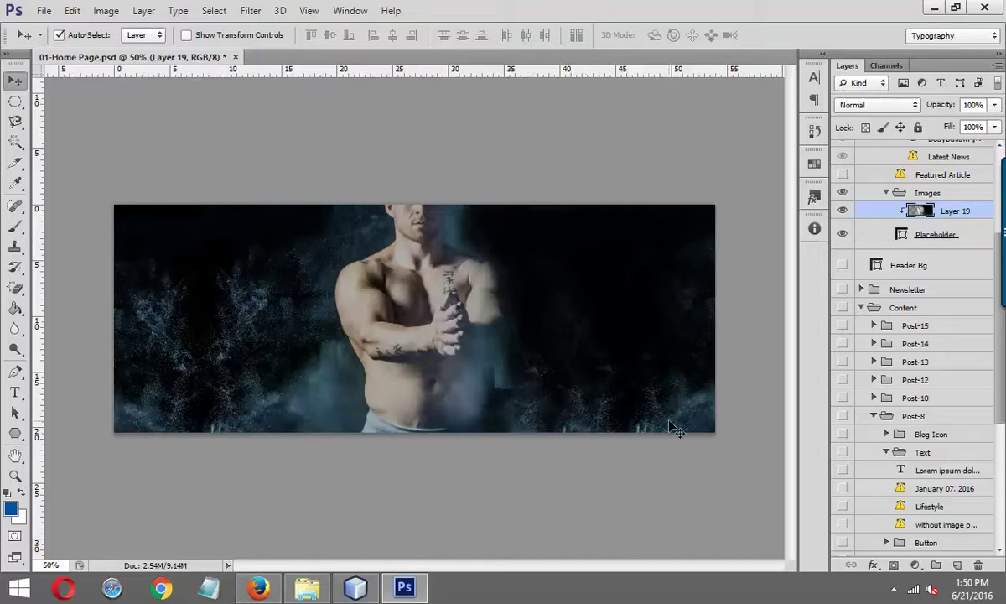
Revert 01-Home Page.psd to its opening state through the document history.
scroll(895, 249, up, 3)
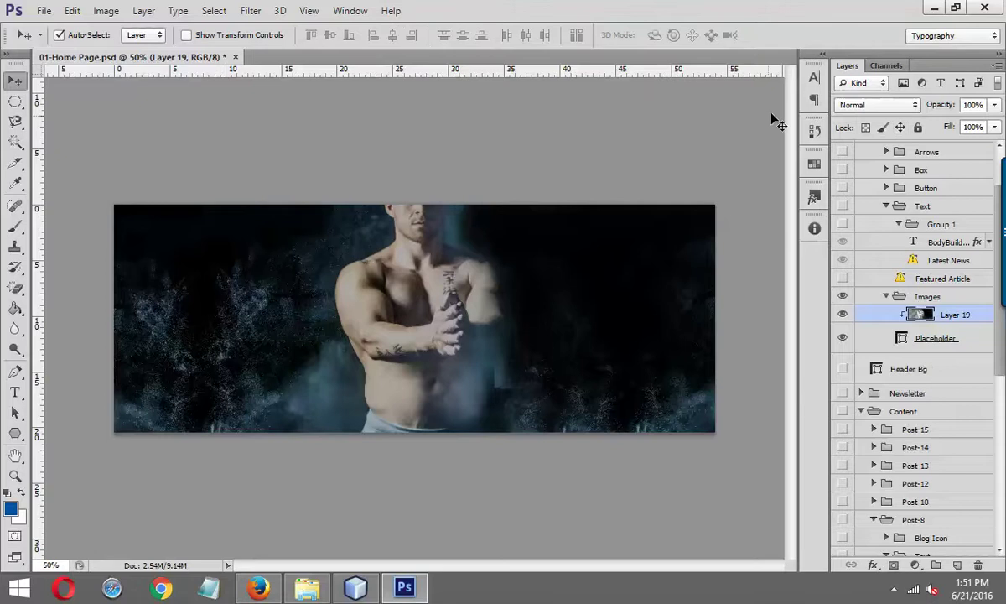
click(349, 10)
click(353, 237)
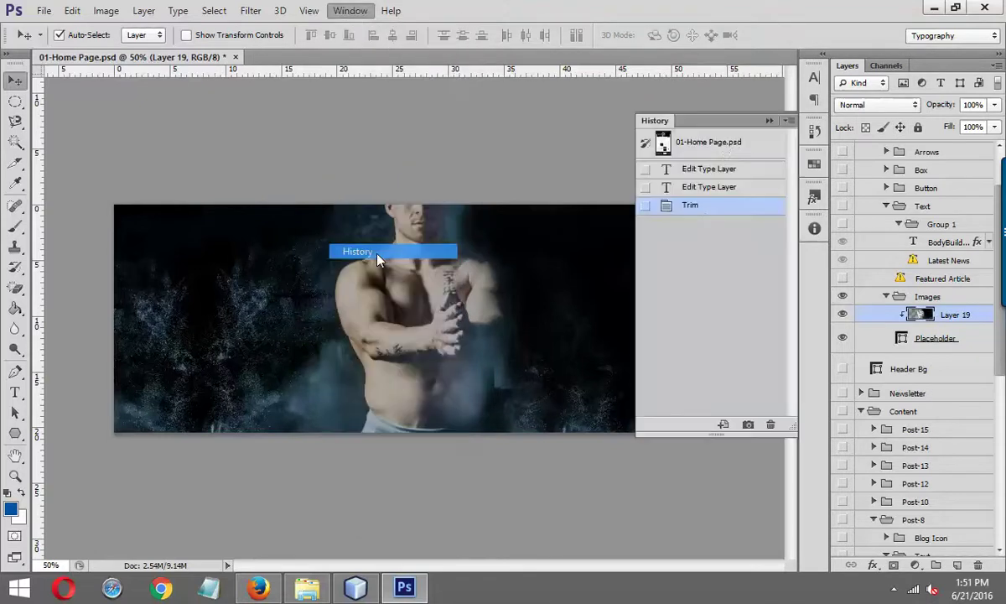
click(678, 139)
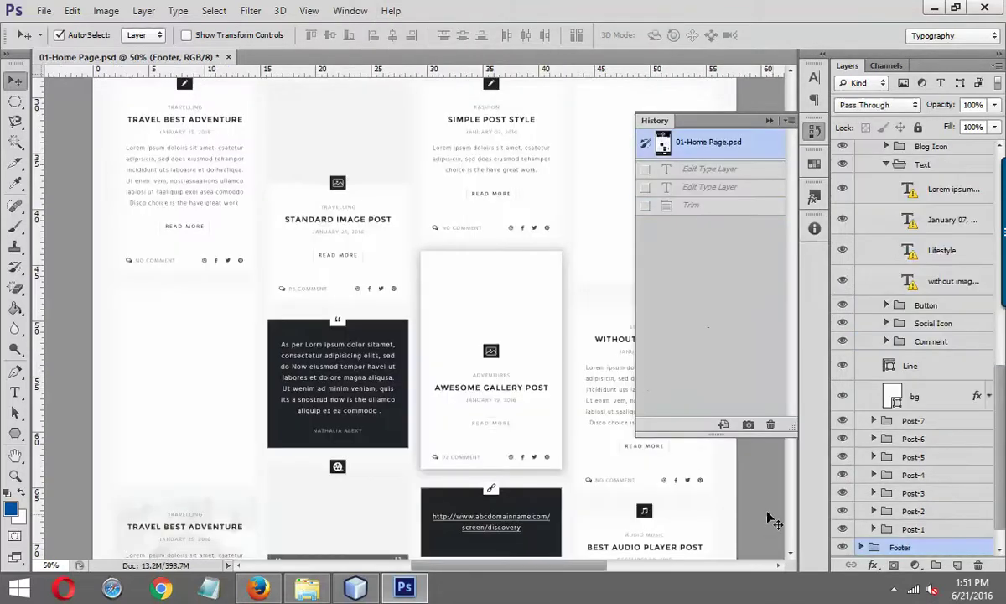
click(769, 120)
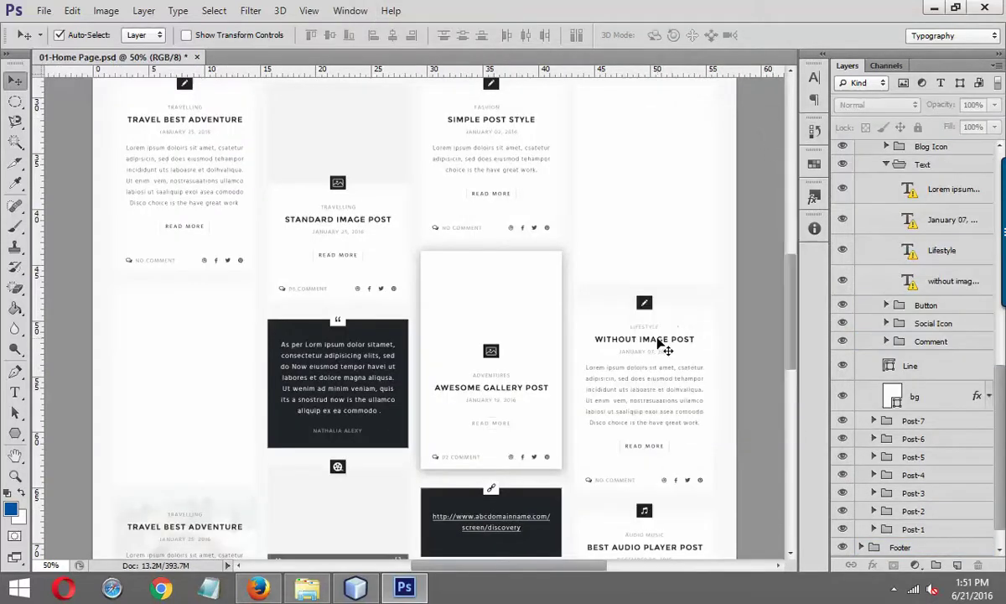
Review the home page layout and quit Photoshop without saving changes to 01-Home Page.psd.
scroll(665, 348, up, 5)
scroll(665, 348, up, 6)
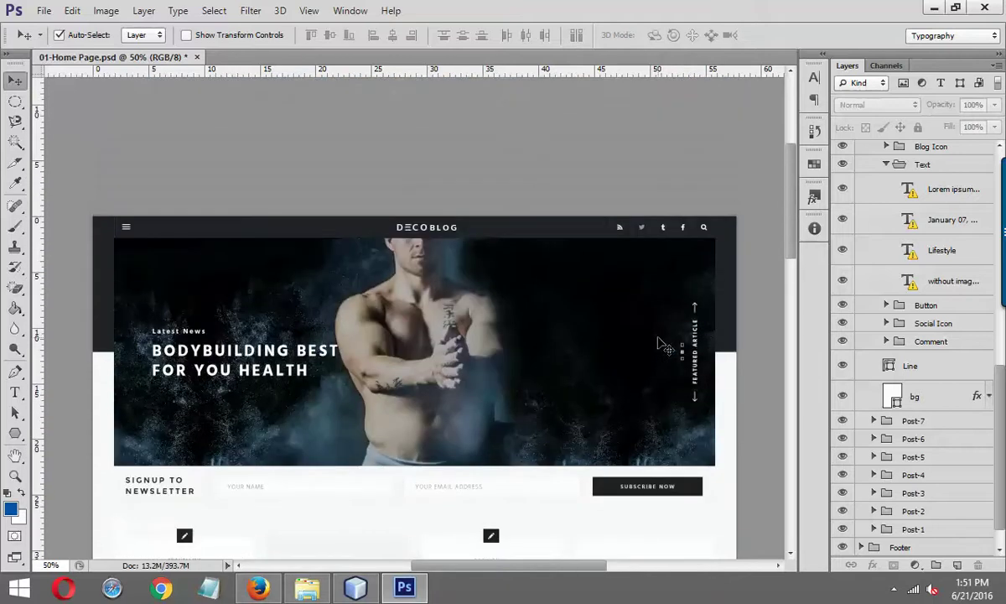
scroll(664, 348, up, 2)
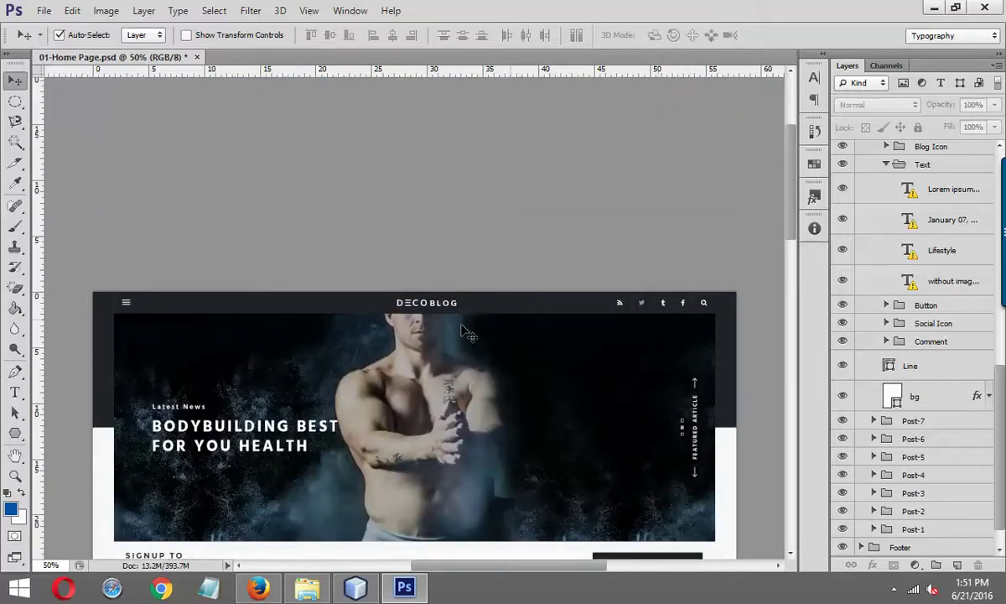
scroll(624, 327, down, 2)
scroll(650, 340, down, 8)
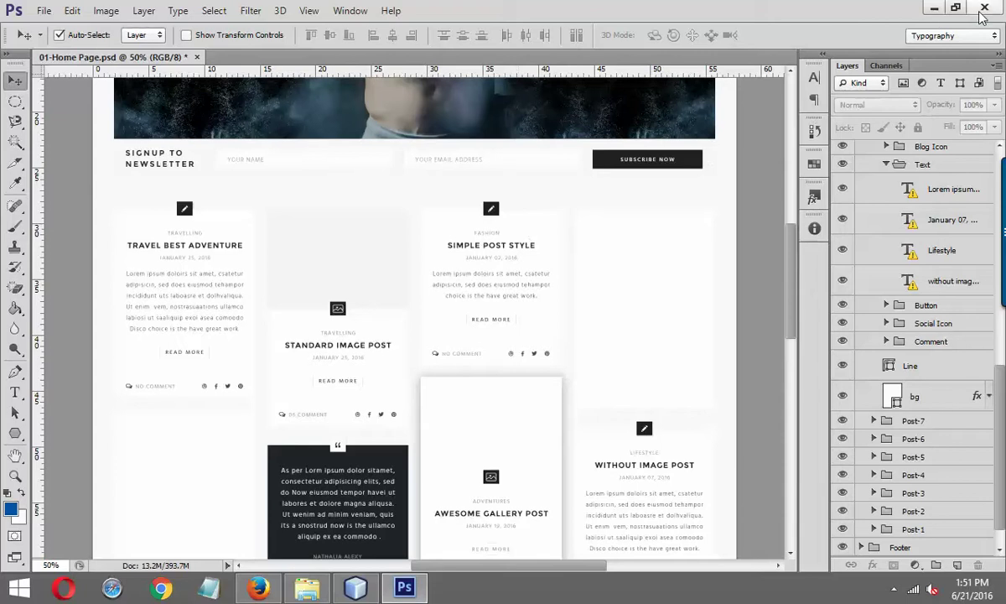
key(ctrl+q)
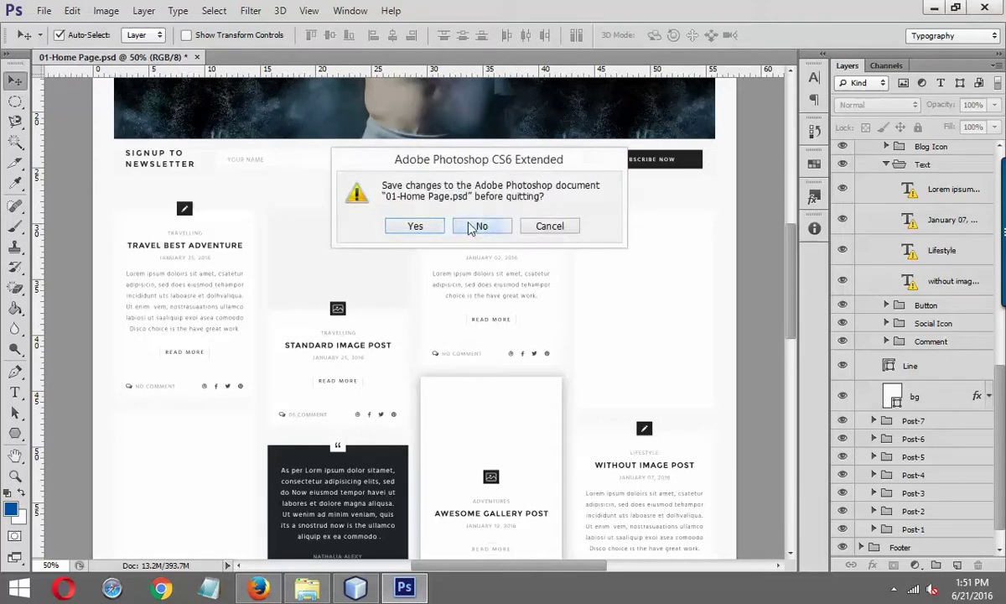
click(471, 225)
Search for "download psd for web design" in a new Firefox tab and open the Designscrazed free PSD website templates result.
click(353, 14)
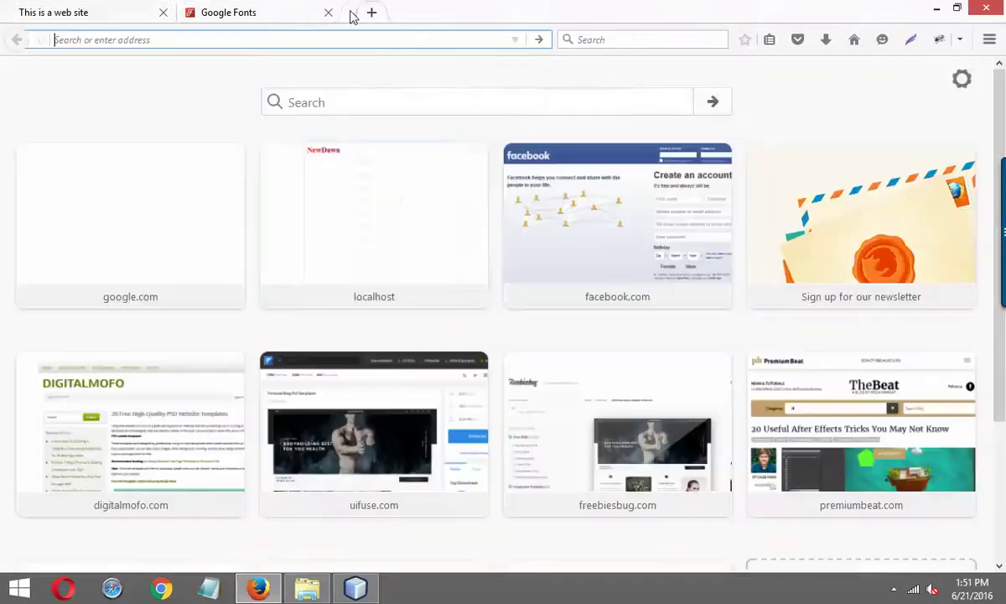
click(442, 101)
text(download )
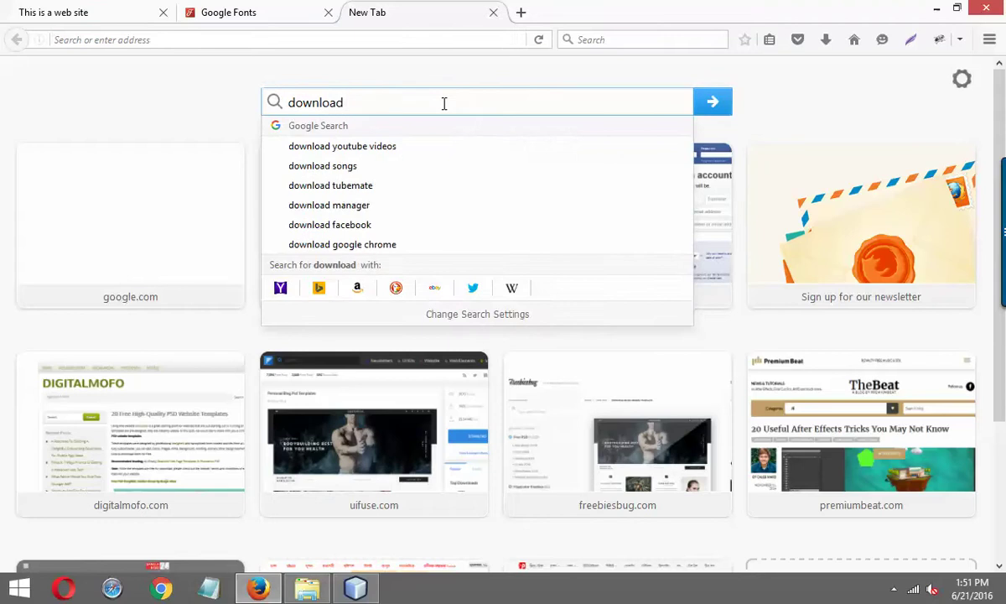
text(psd for)
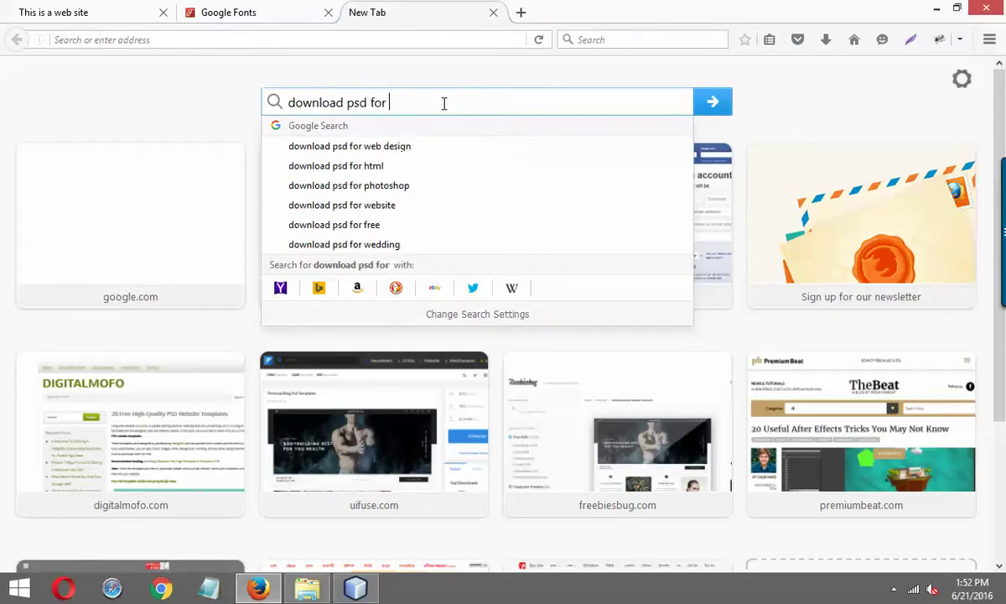
click(402, 147)
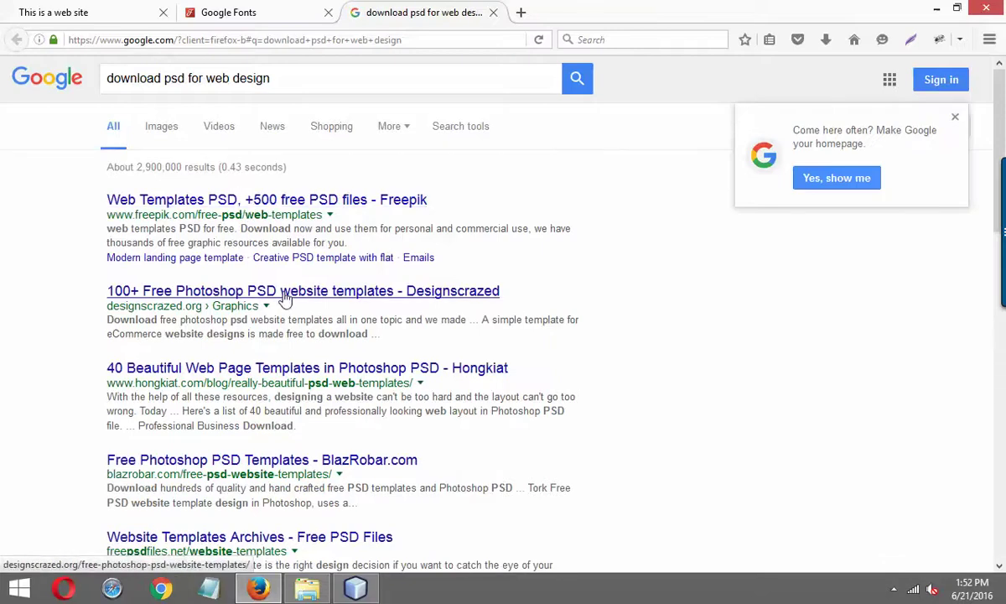
click(284, 294)
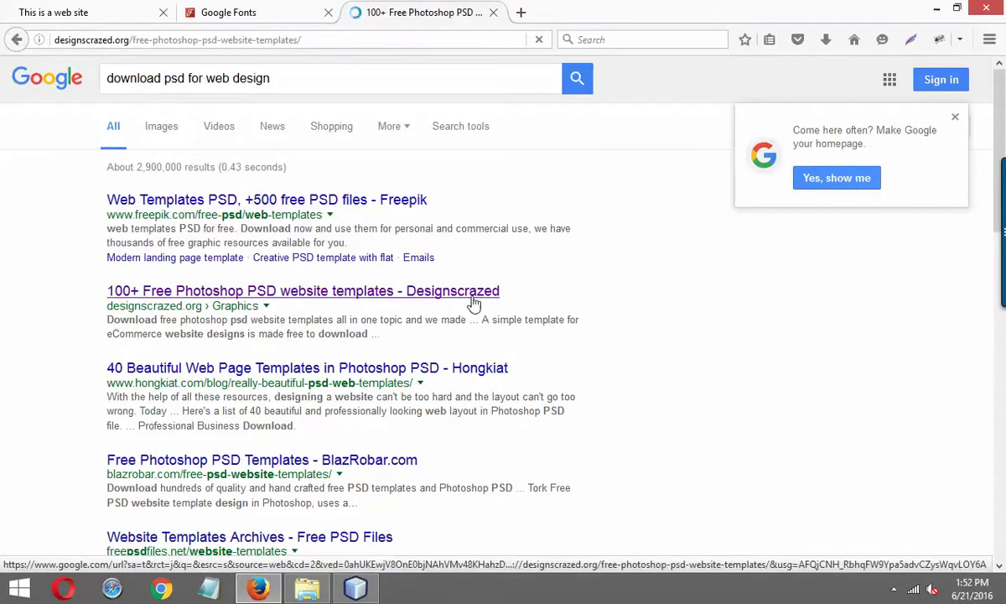
Examine the free PSD website templates and their previews in the Designscrazed article.
scroll(476, 335, down, 5)
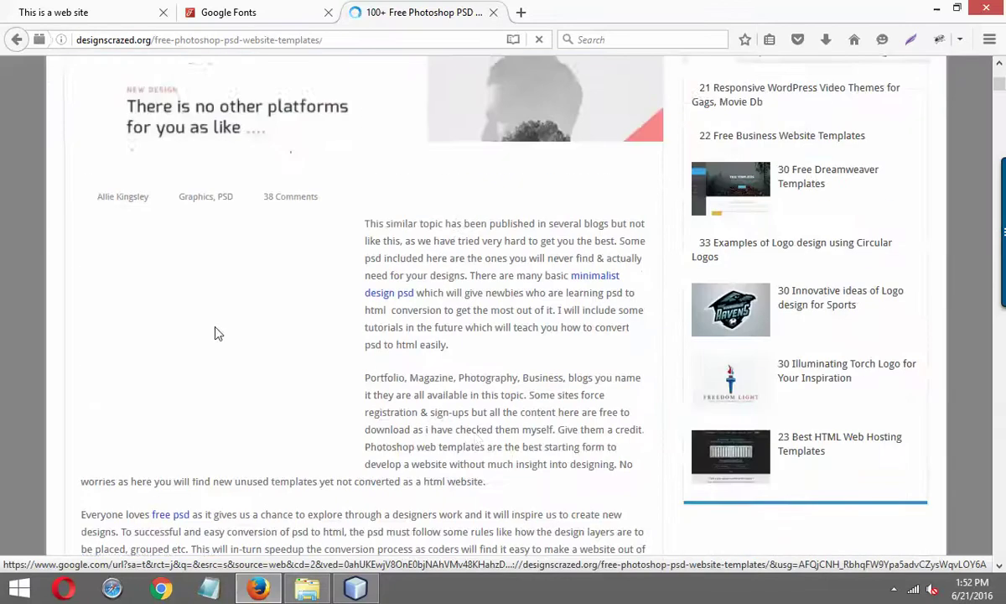
scroll(215, 328, down, 2)
scroll(216, 328, up, 8)
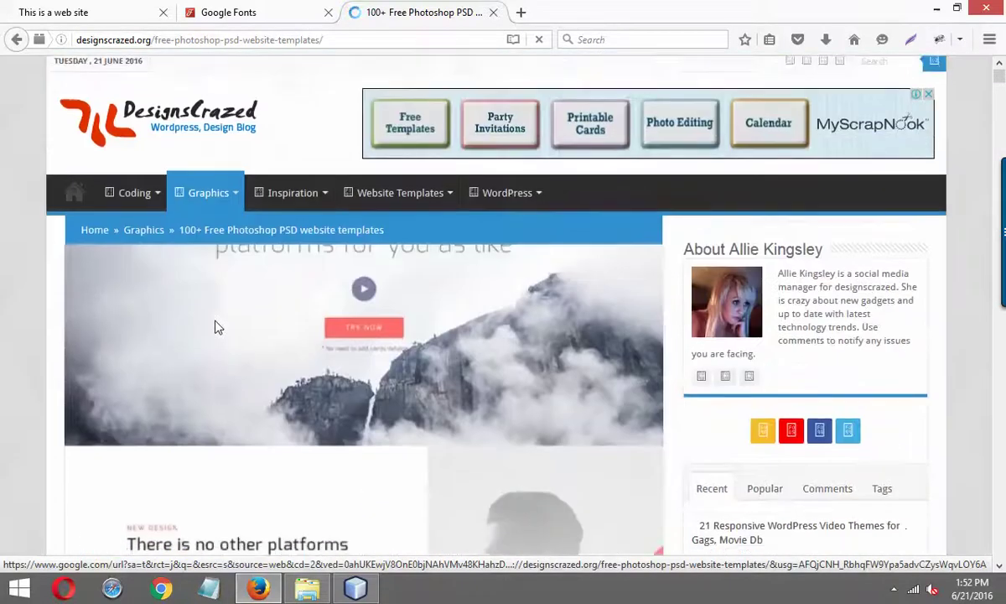
scroll(215, 327, down, 10)
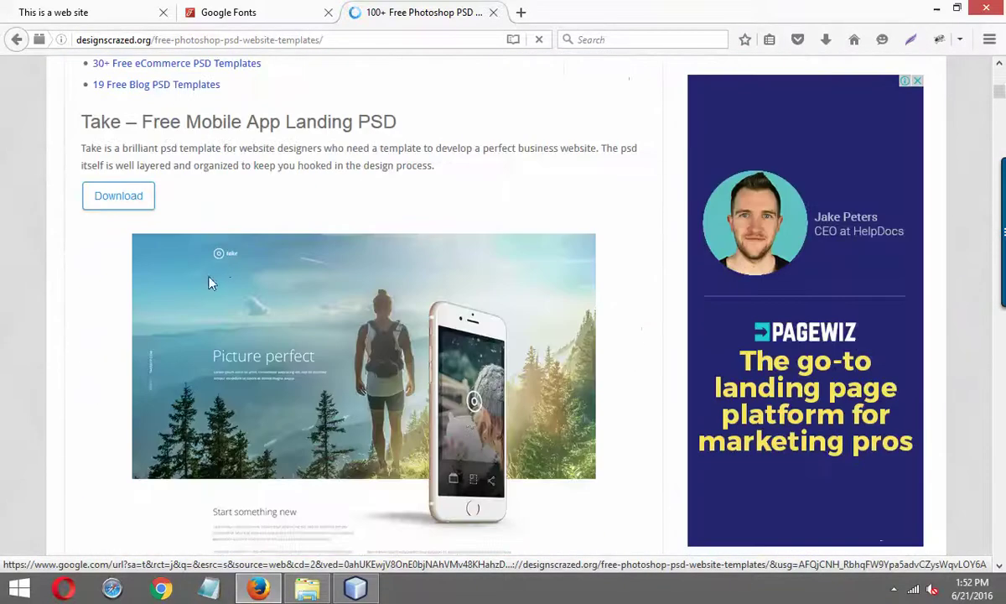
scroll(214, 319, down, 3)
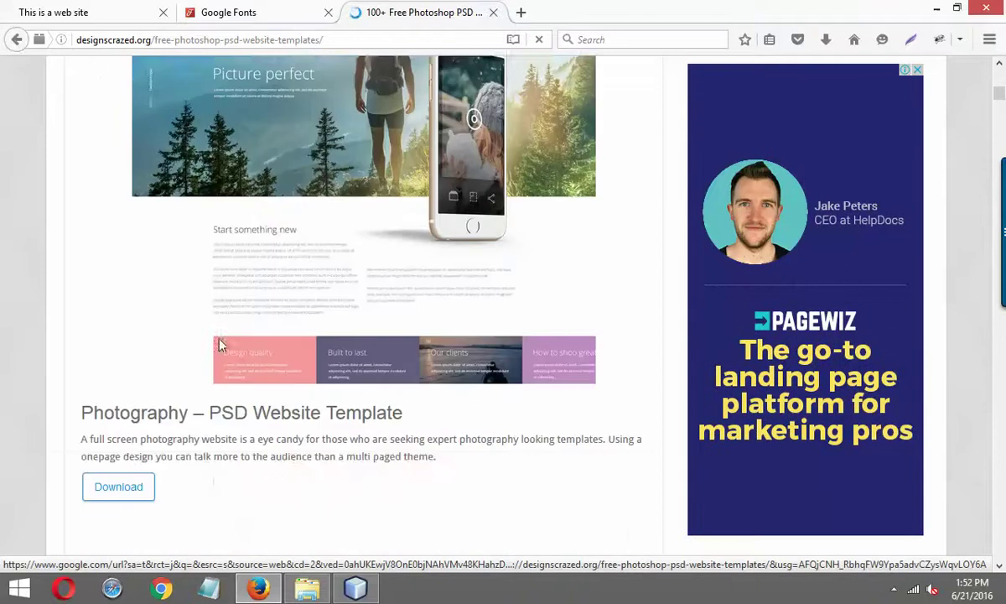
scroll(222, 336, down, 6)
scroll(298, 337, down, 3)
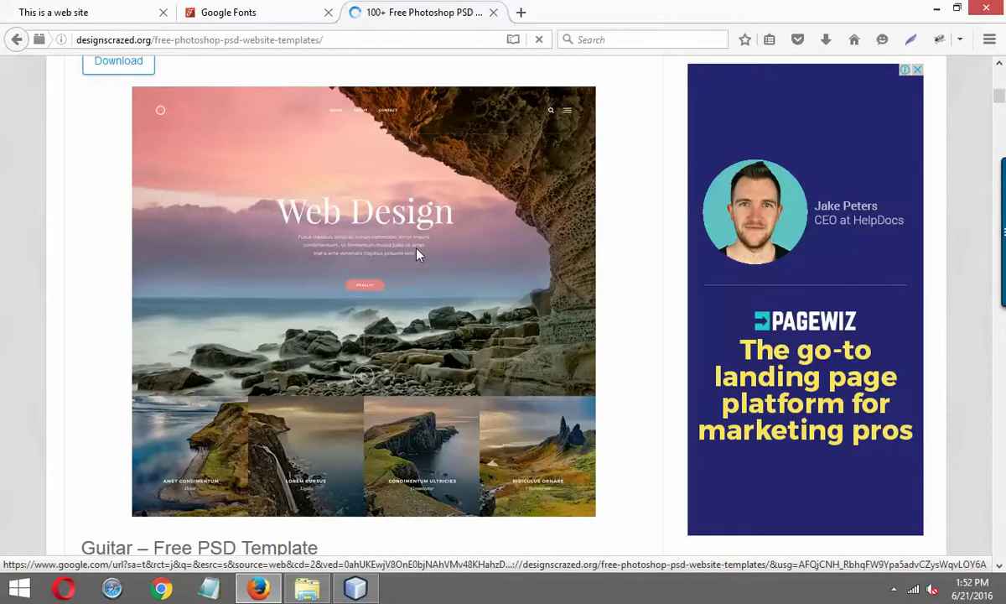
scroll(398, 302, down, 2)
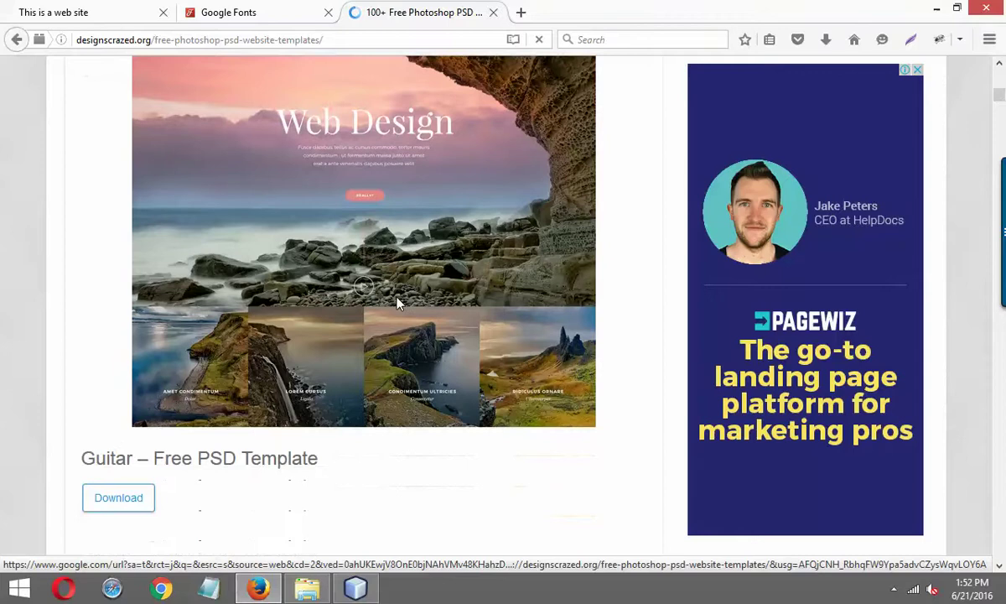
scroll(398, 303, up, 8)
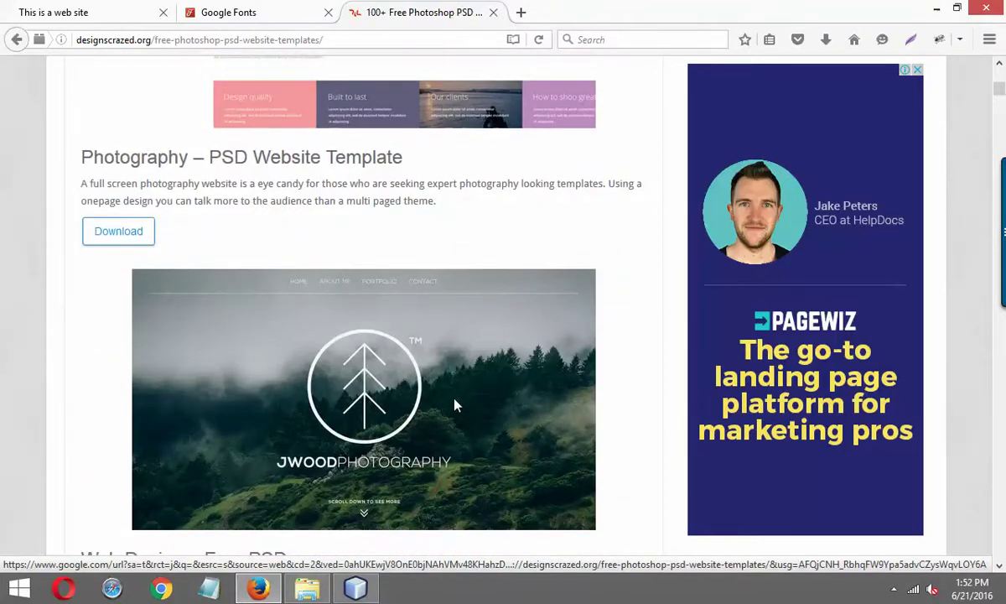
scroll(455, 405, down, 10)
scroll(453, 360, up, 1)
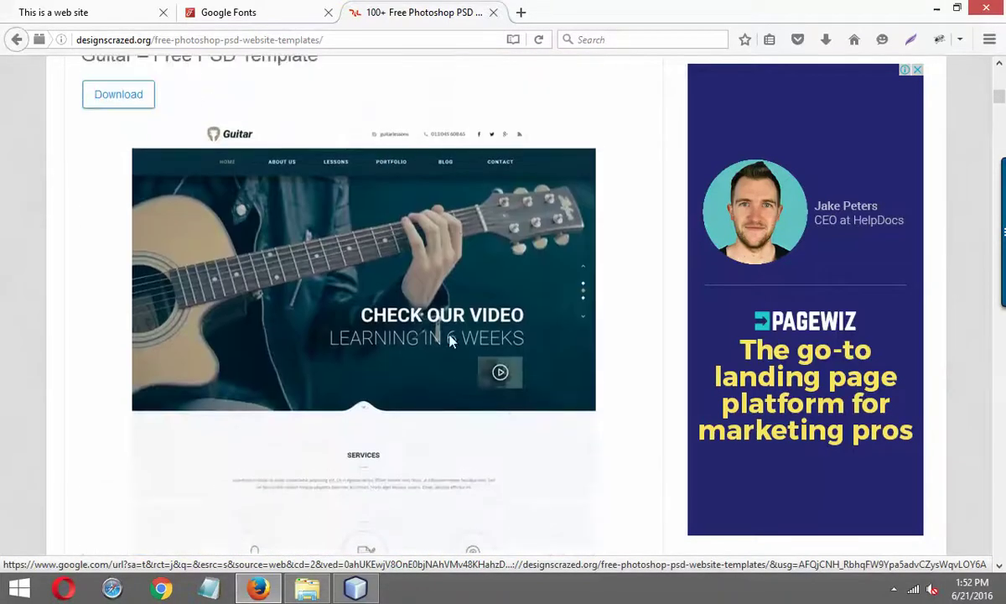
scroll(451, 348, down, 10)
scroll(450, 352, down, 5)
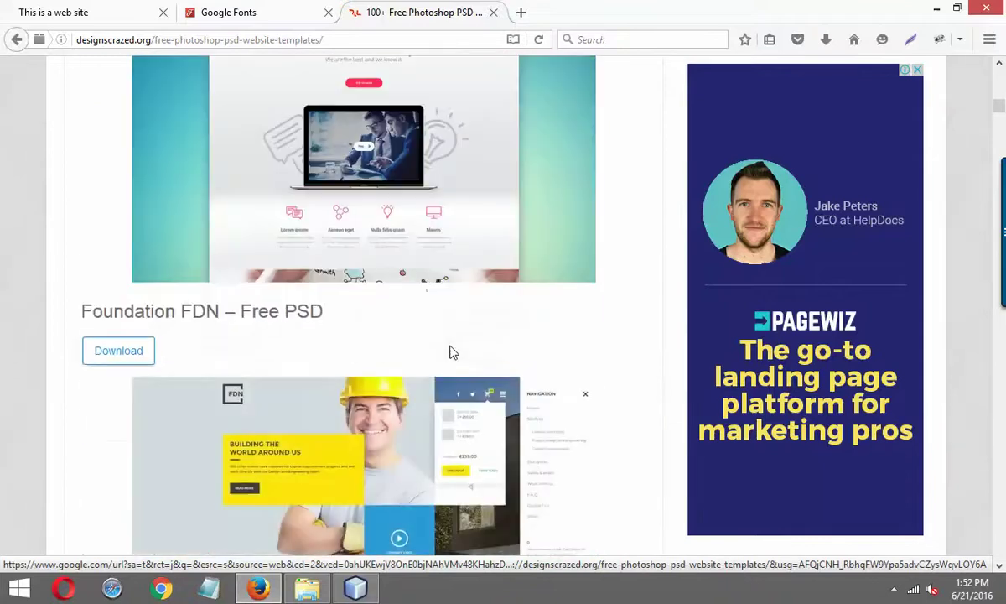
scroll(440, 353, down, 4)
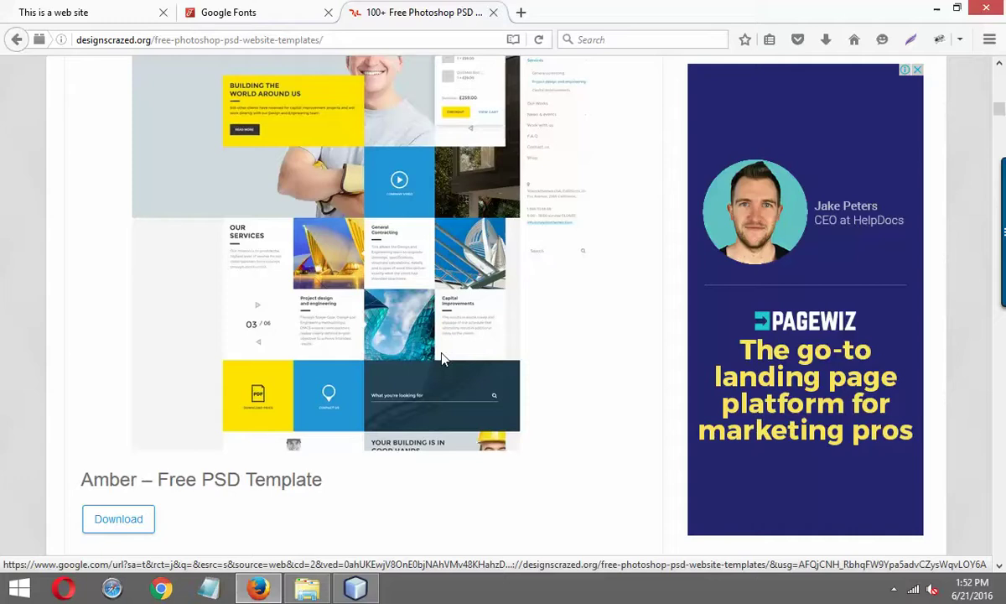
scroll(382, 348, down, 7)
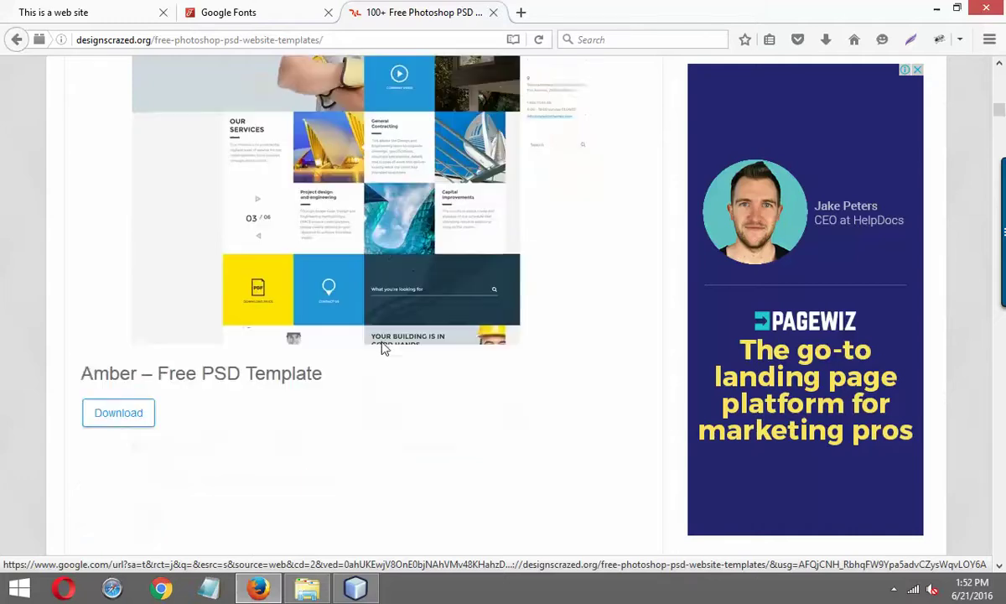
scroll(382, 348, down, 5)
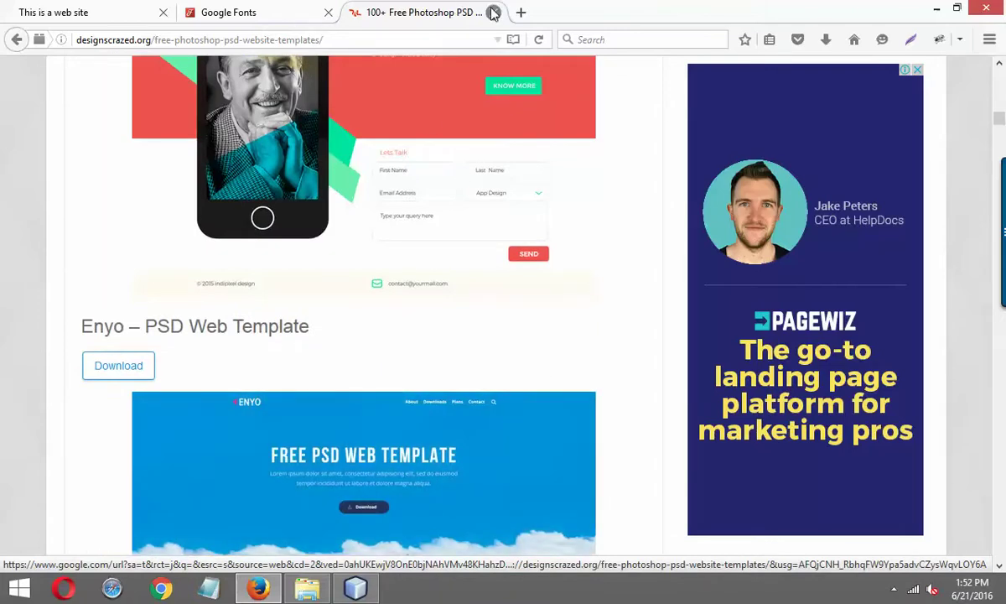
Close the Designscrazed and Google Fonts tabs and review the NewDawn page from header to footer, including the first content block.
middle_click(461, 12)
middle_click(317, 12)
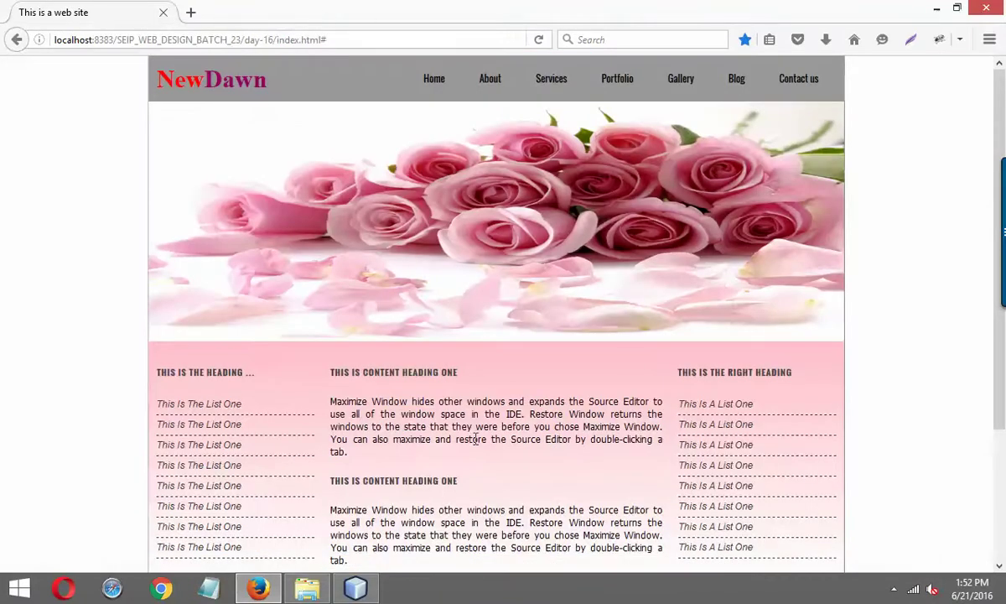
scroll(469, 432, down, 3)
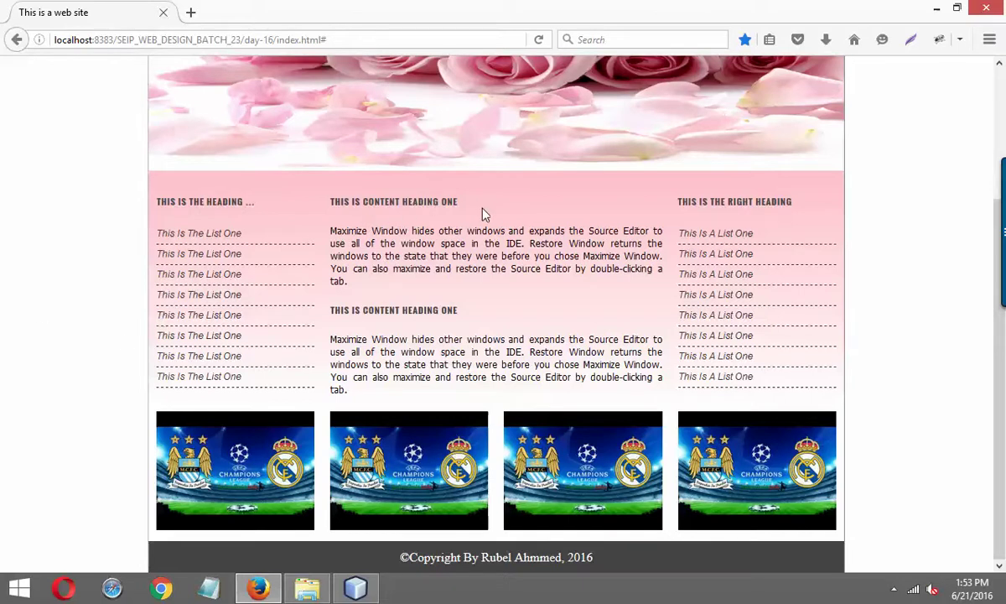
drag(359, 286, 334, 201)
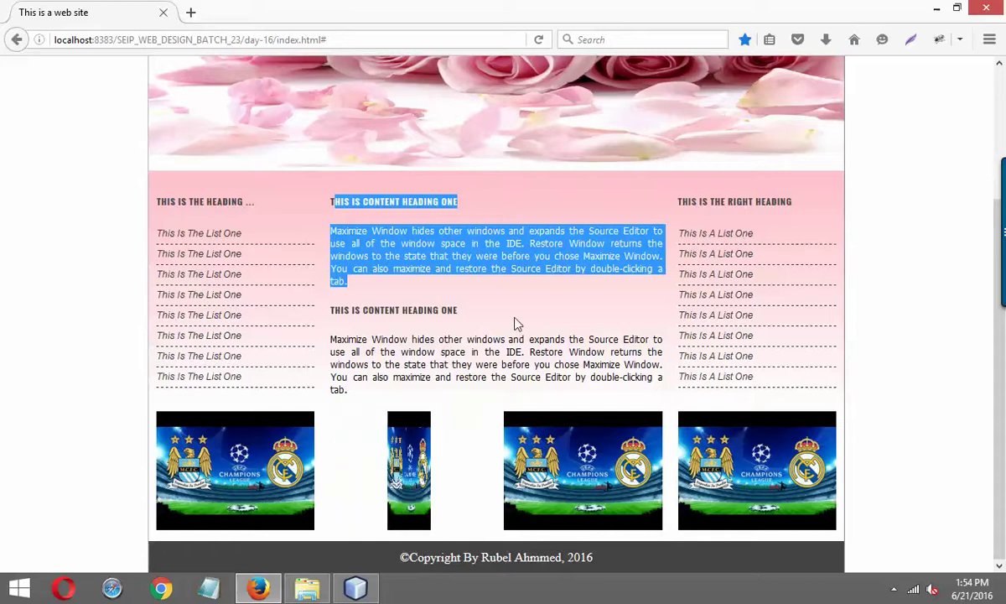
click(536, 331)
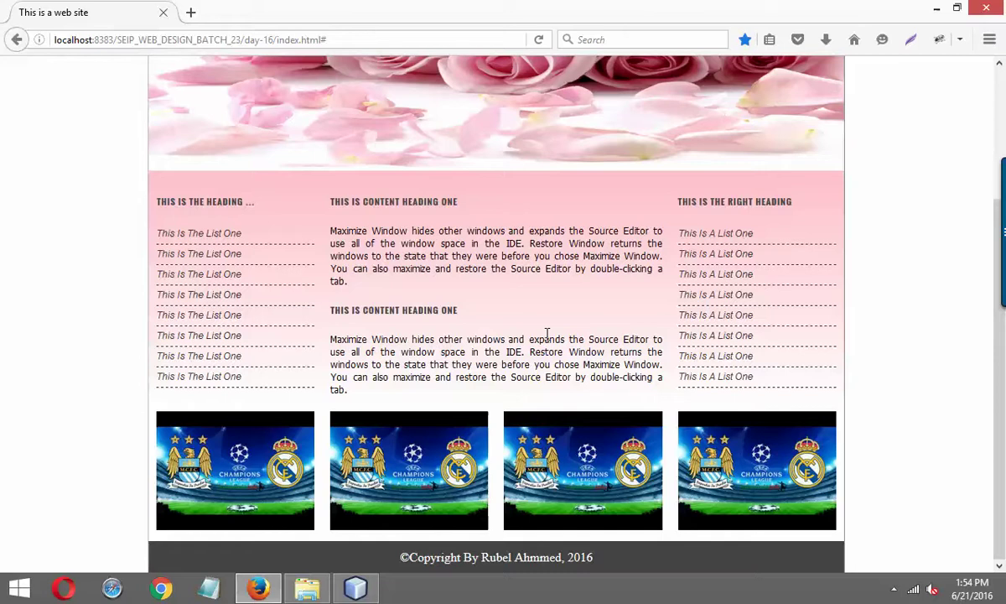
scroll(560, 334, up, 5)
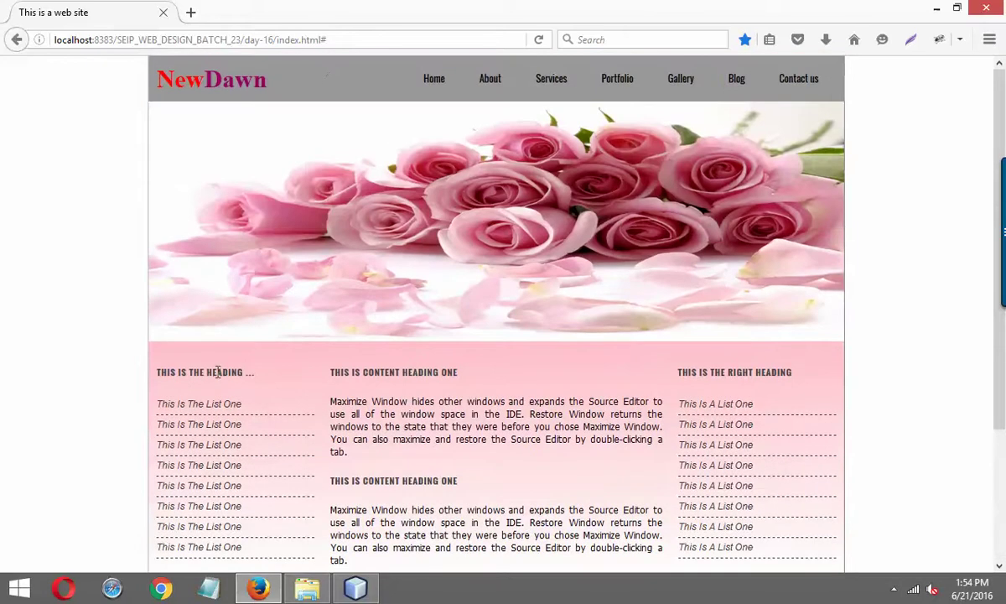
scroll(216, 379, down, 5)
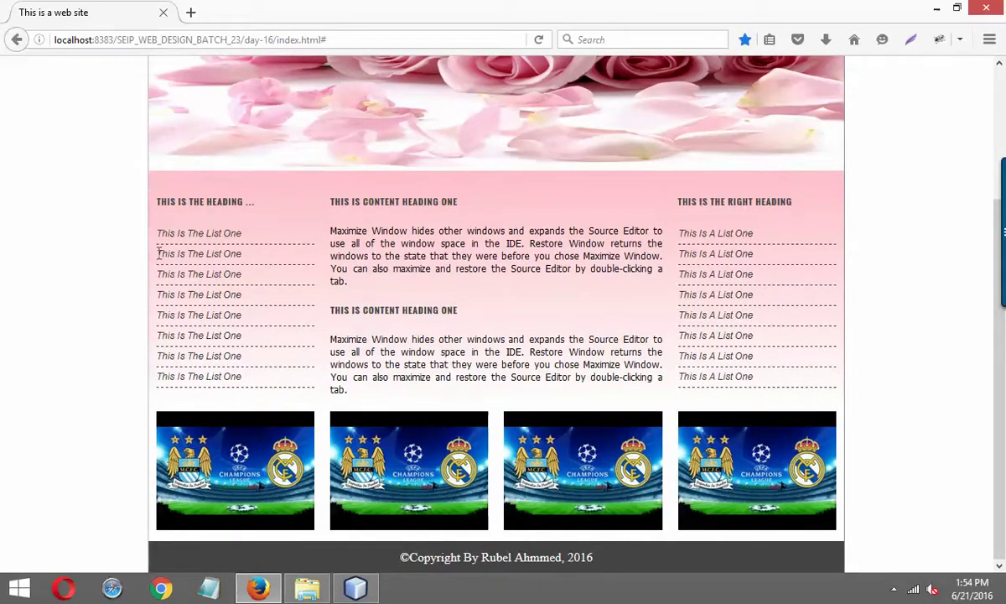
Search for "font awesome" in a new browser tab and look over the results.
click(192, 15)
click(423, 103)
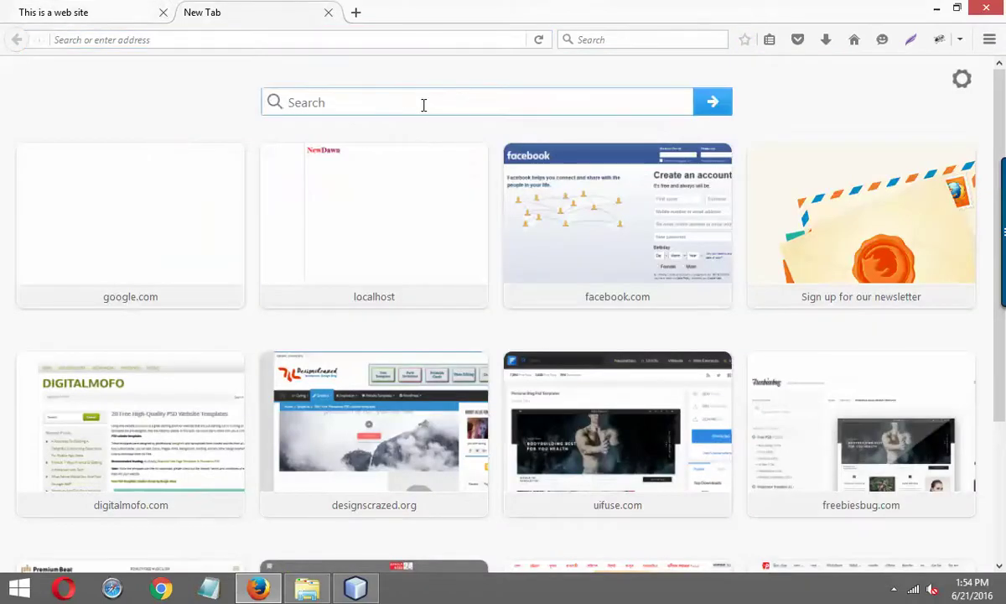
text(fontawesome)
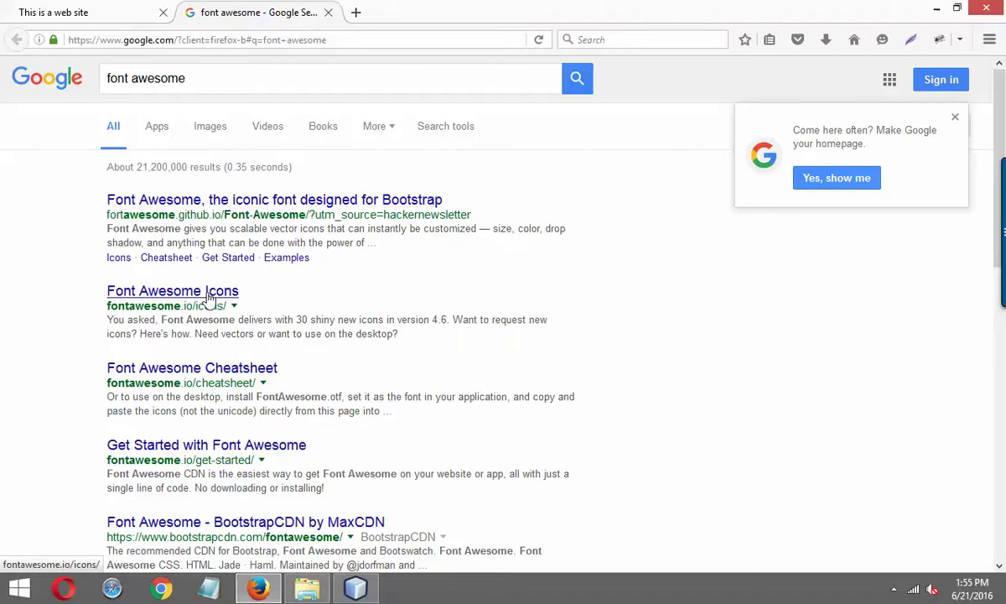
scroll(288, 384, down, 2)
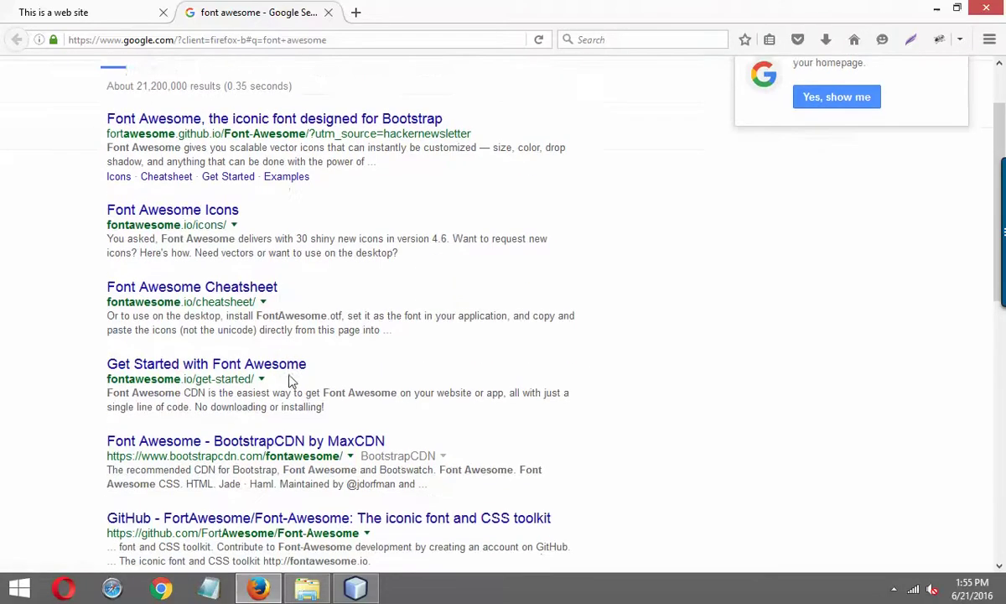
scroll(277, 361, up, 2)
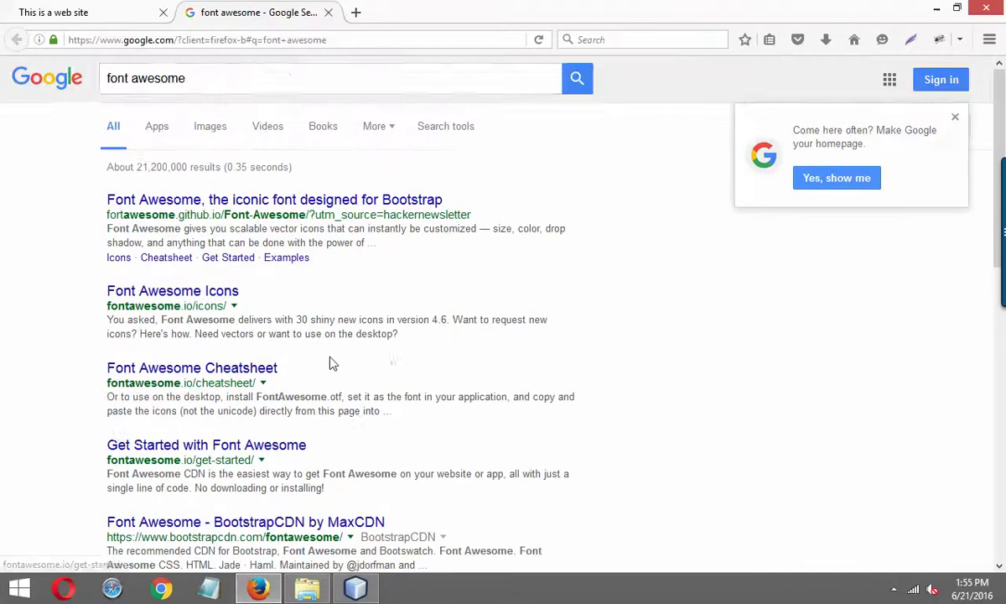
Refine the web search to "font awesome download".
click(211, 81)
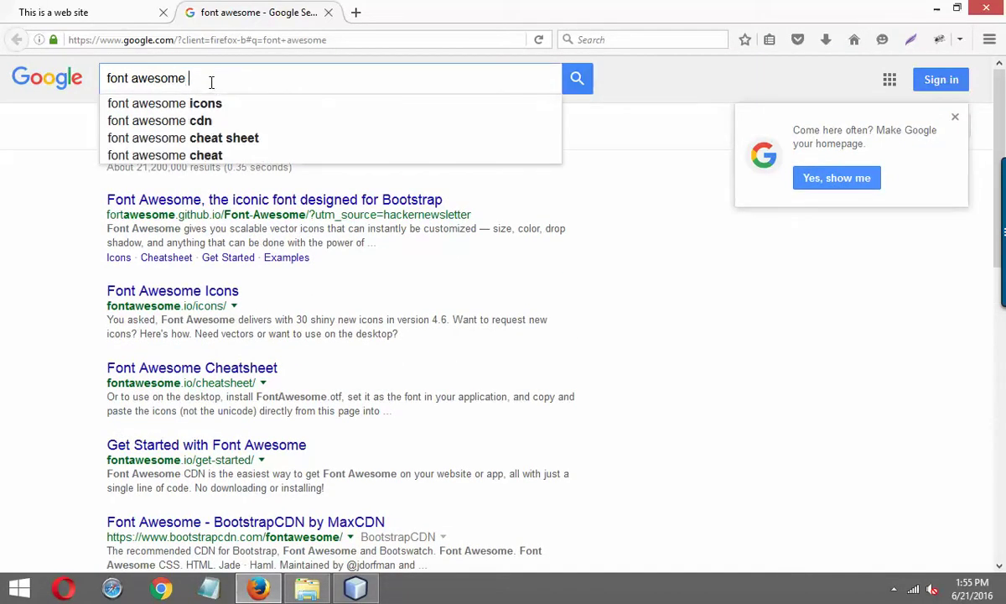
text(down)
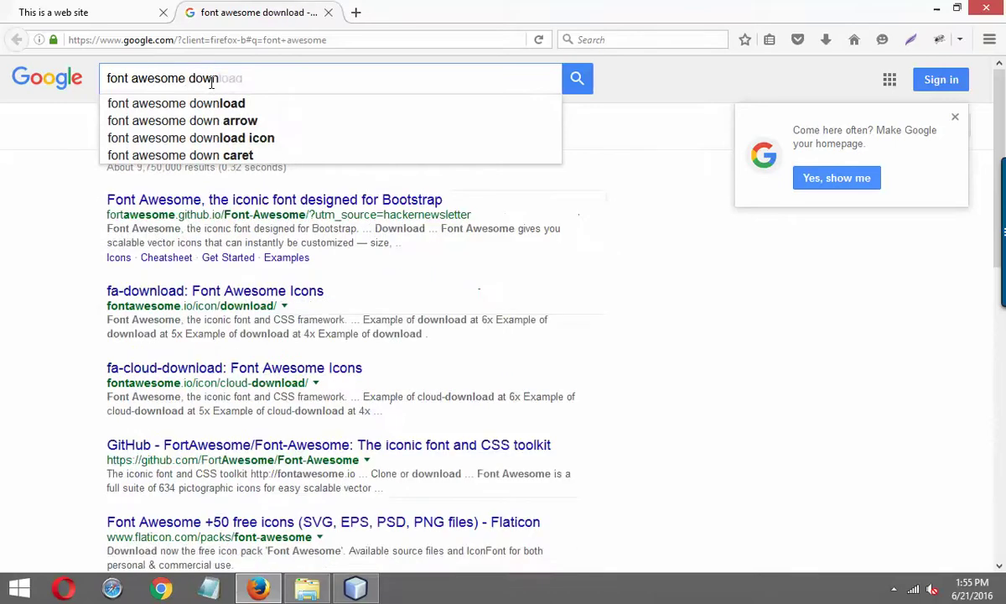
click(238, 108)
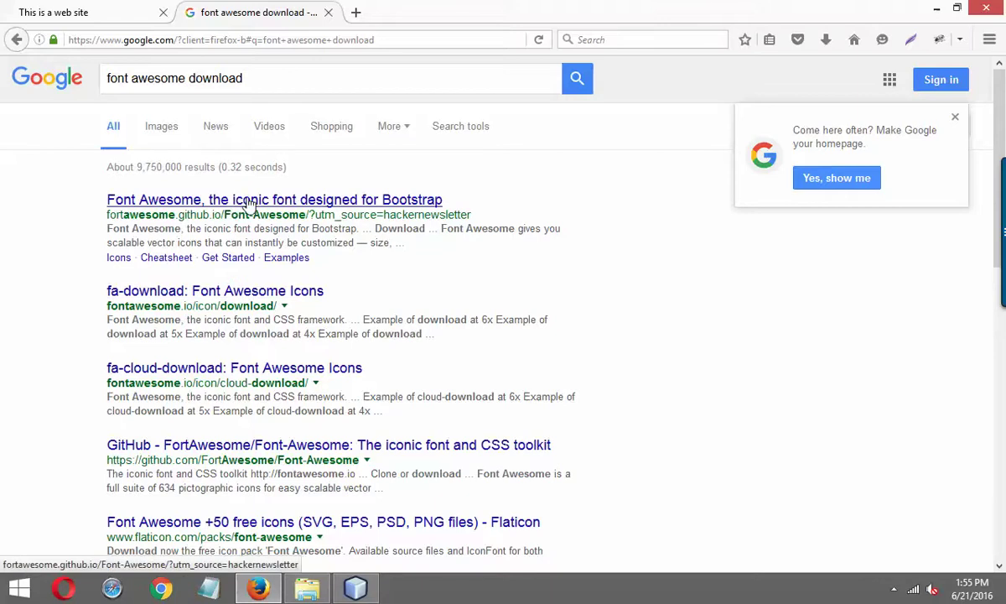
Examine the "font awesome download" results for a suitable download source and check the suggested searches.
scroll(234, 382, down, 2)
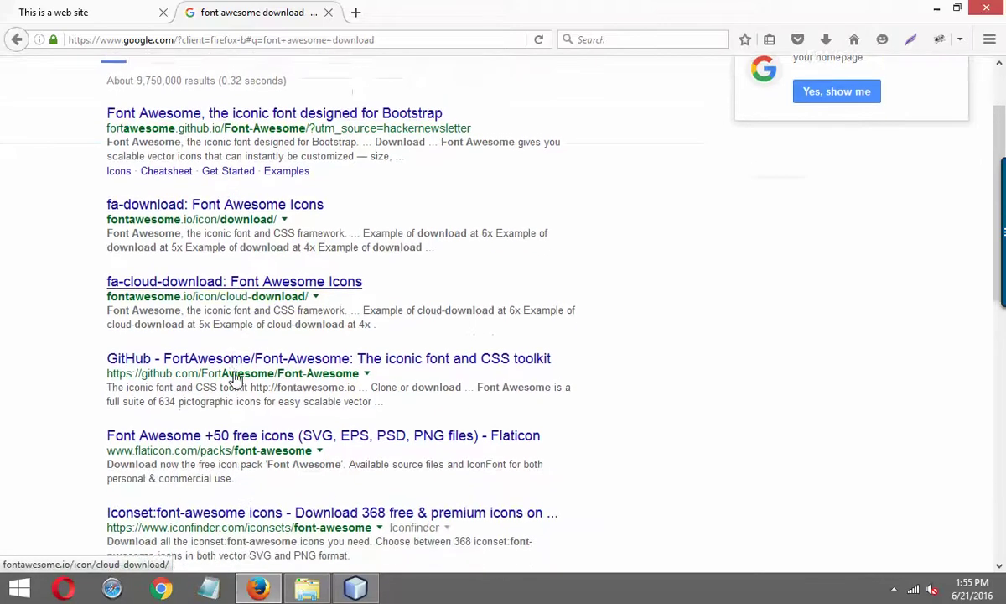
scroll(236, 374, down, 2)
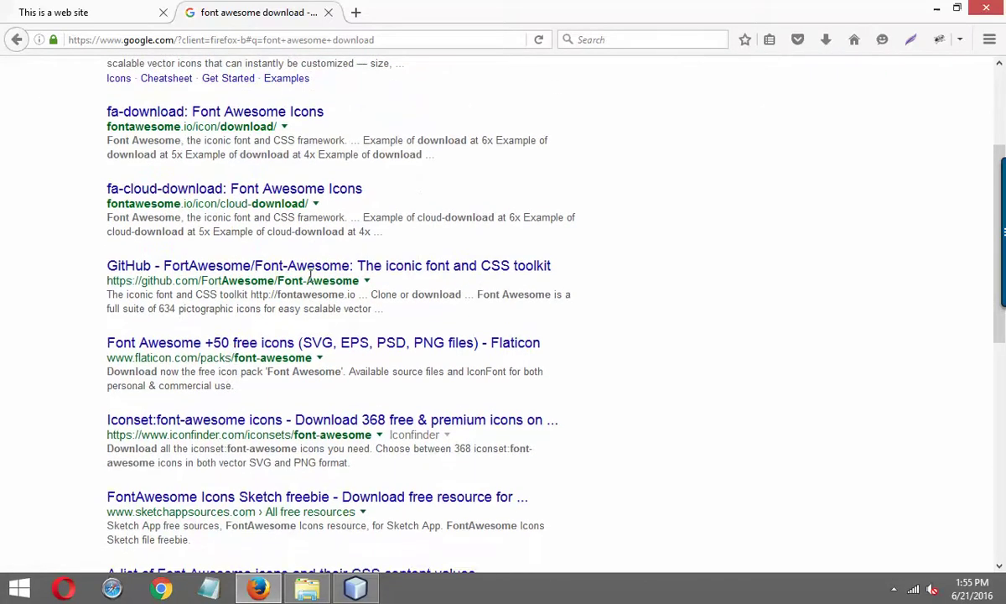
scroll(310, 273, down, 11)
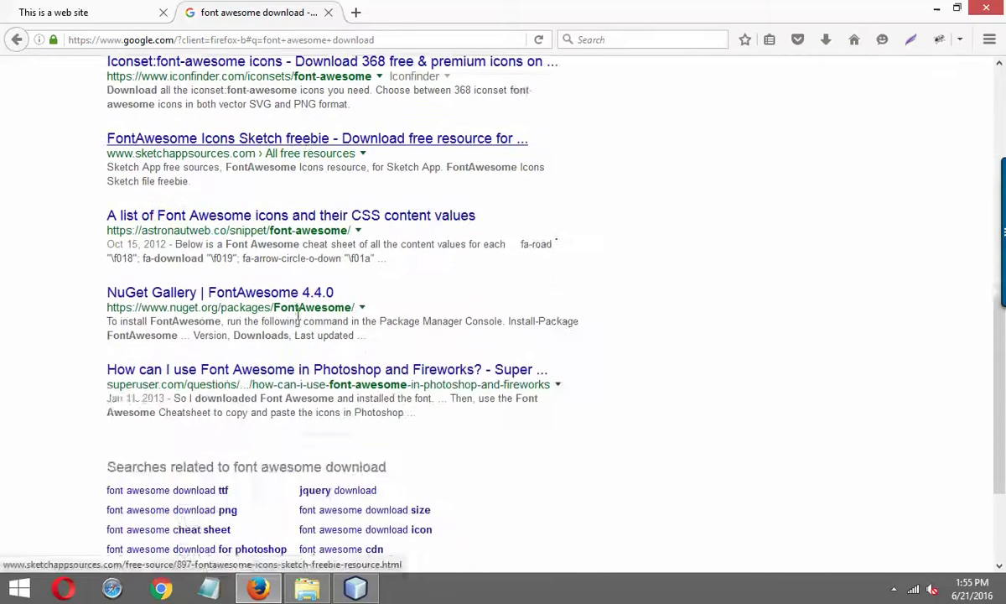
scroll(298, 313, up, 15)
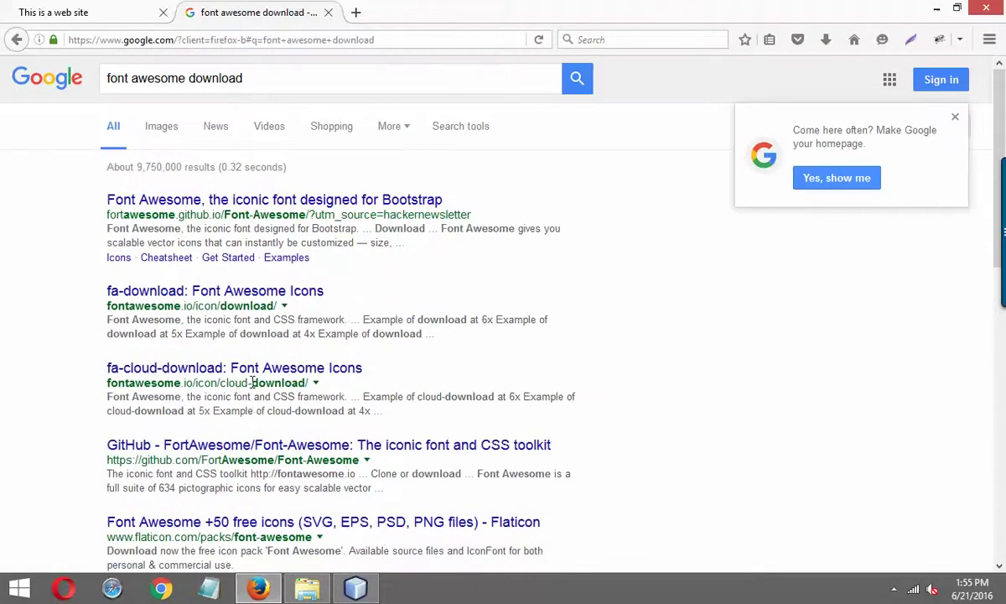
scroll(253, 383, down, 3)
scroll(253, 384, up, 1)
scroll(254, 388, down, 2)
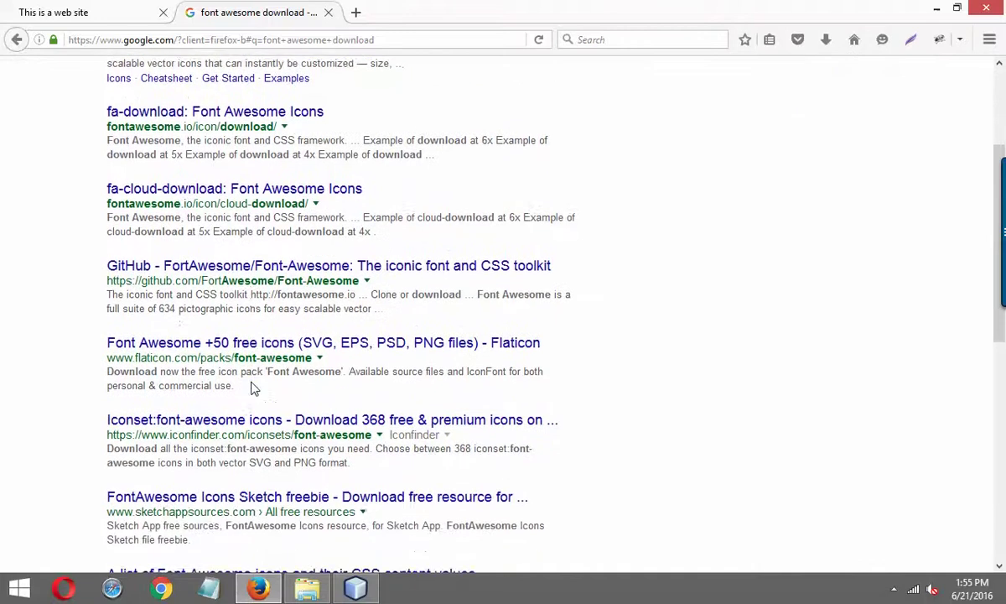
scroll(254, 388, down, 2)
scroll(254, 388, down, 3)
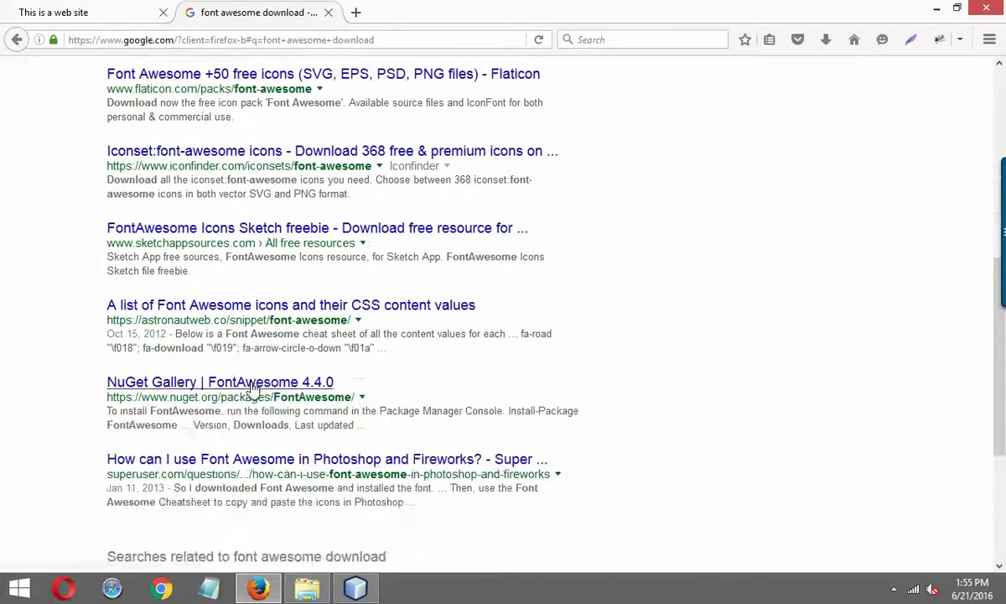
scroll(252, 382, up, 5)
click(257, 76)
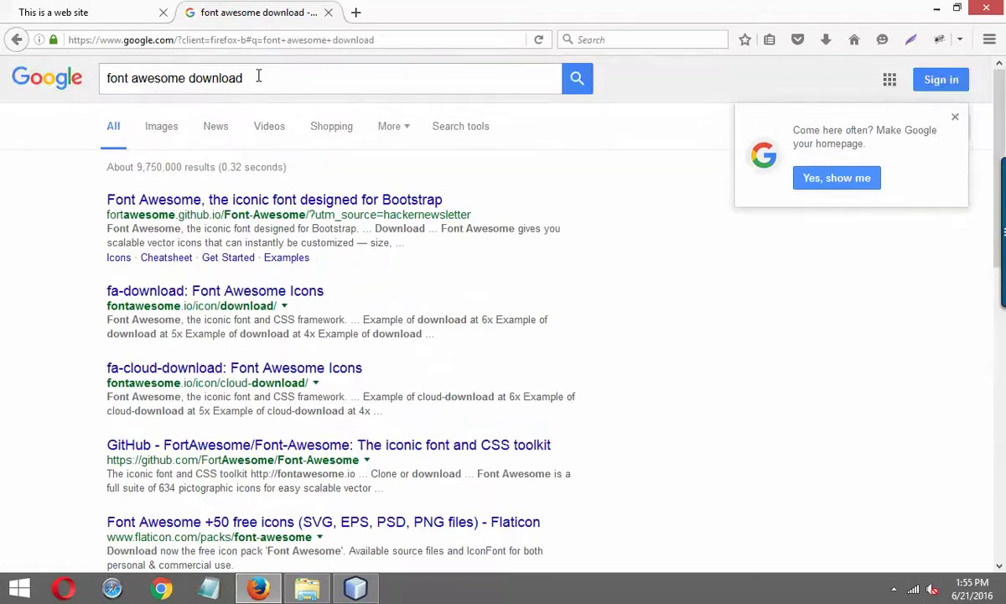
click(133, 78)
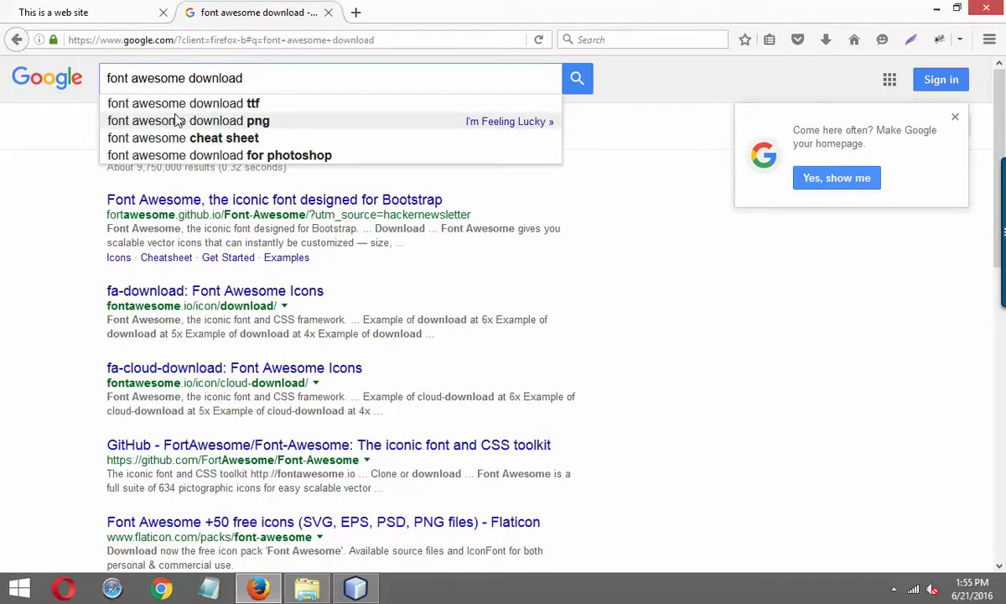
Close the current search results and search for "download fontawesome" in a new browser tab.
click(327, 11)
key(ctrl+t)
click(317, 98)
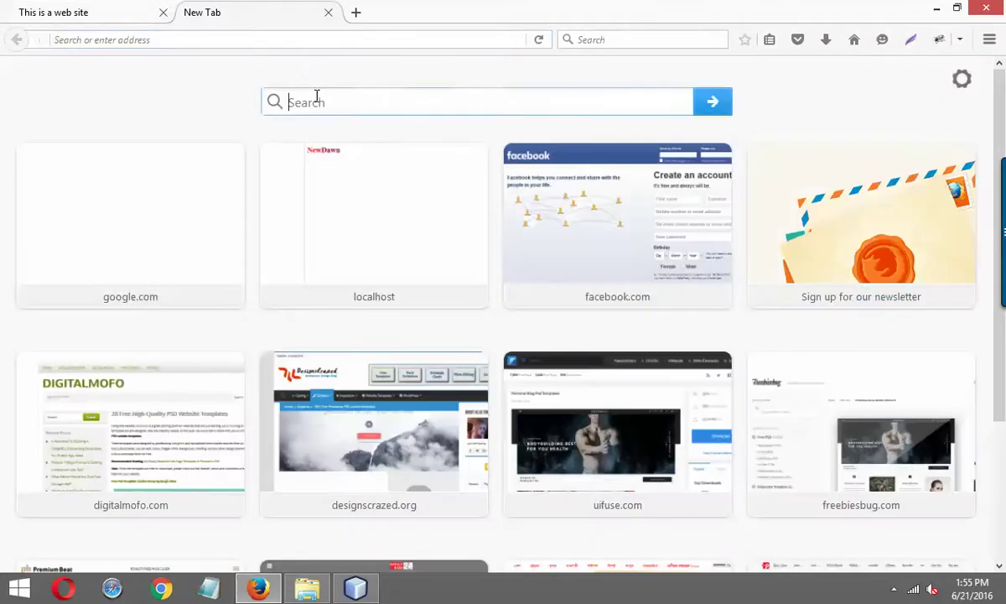
text(dow)
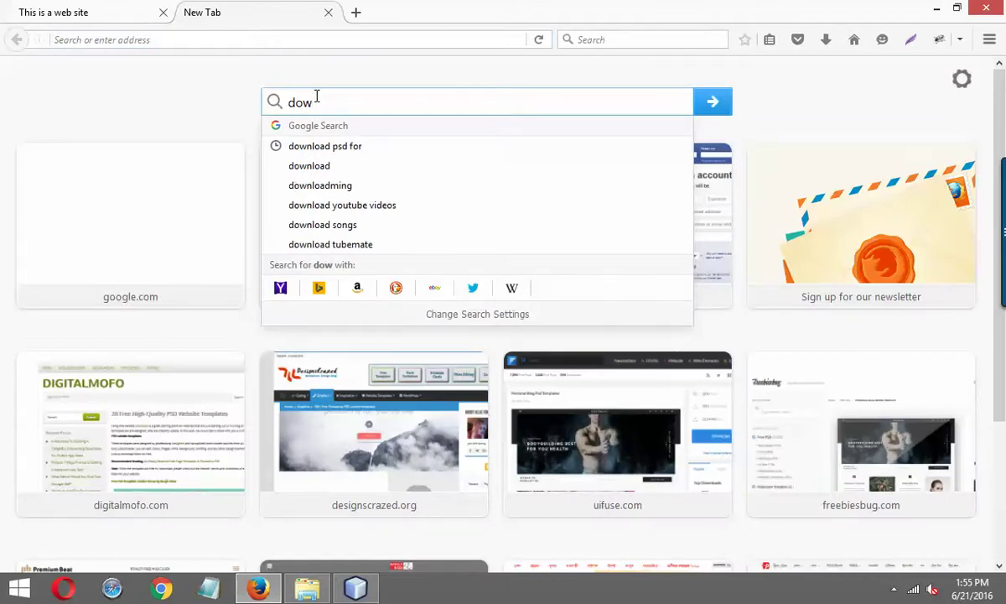
text(nk=loa)
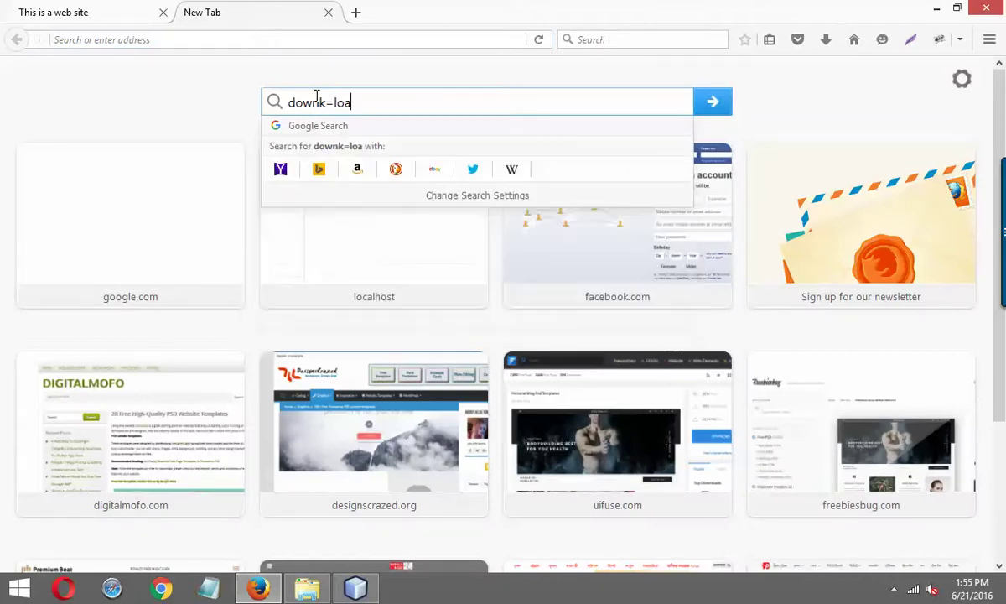
key(BackSpace)
key(BackSpace)
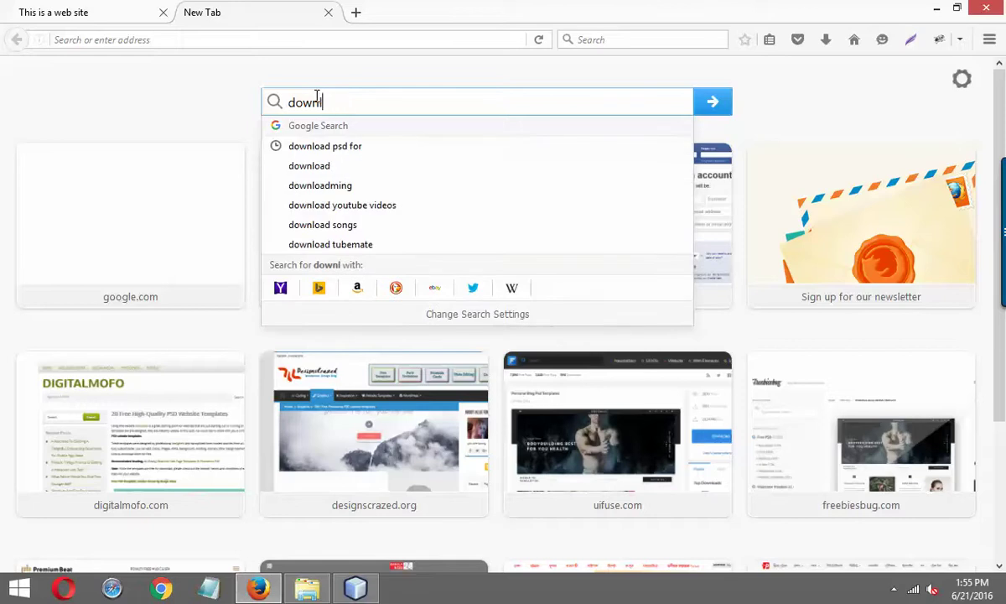
text(load font)
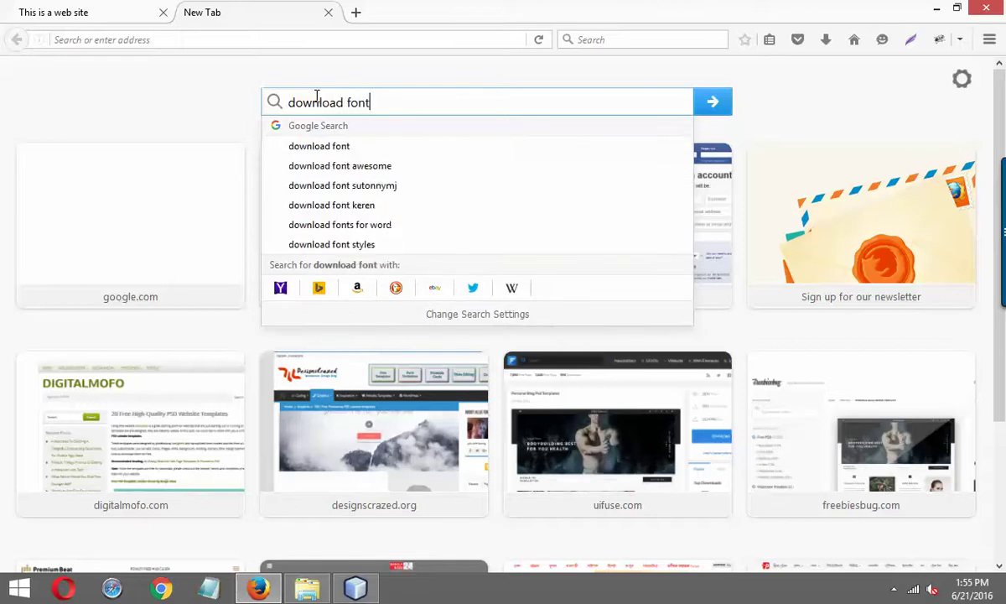
text(awesome)
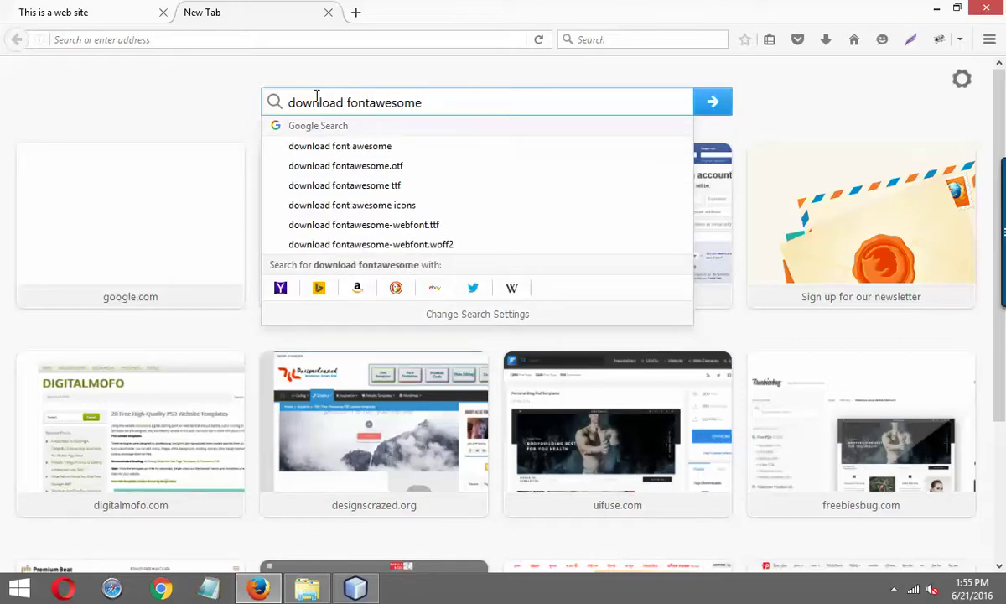
key(Return)
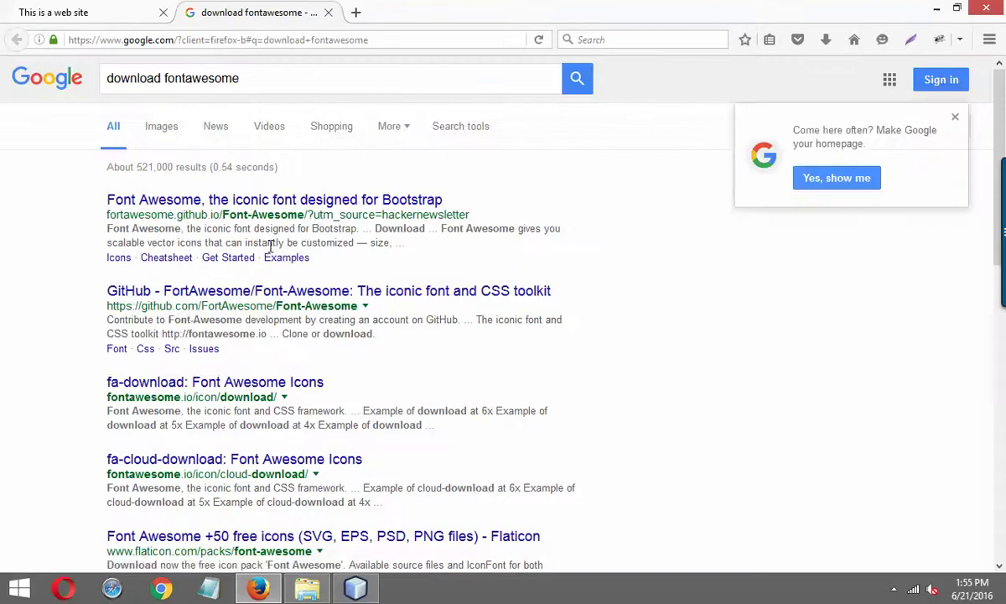
Open the Font Awesome website from the results and load the FortAwesome/Font-Awesome GitHub result in a separate tab.
click(280, 200)
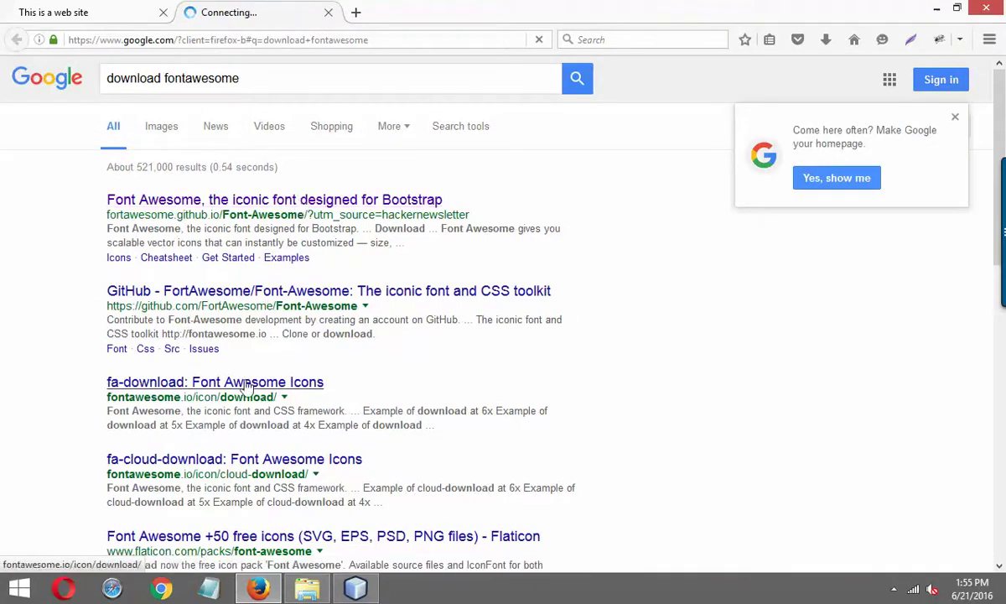
right_click(273, 295)
click(345, 307)
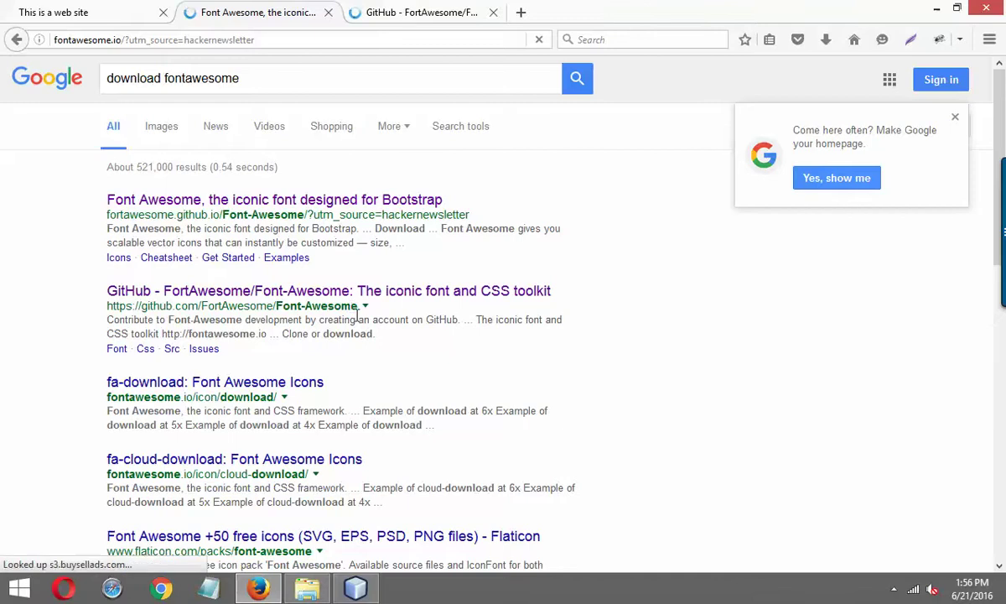
Download only Font Awesome, saving font-awesome-4.6.3.zip to disk, and close the GitHub and Font Awesome tabs.
scroll(427, 381, down, 2)
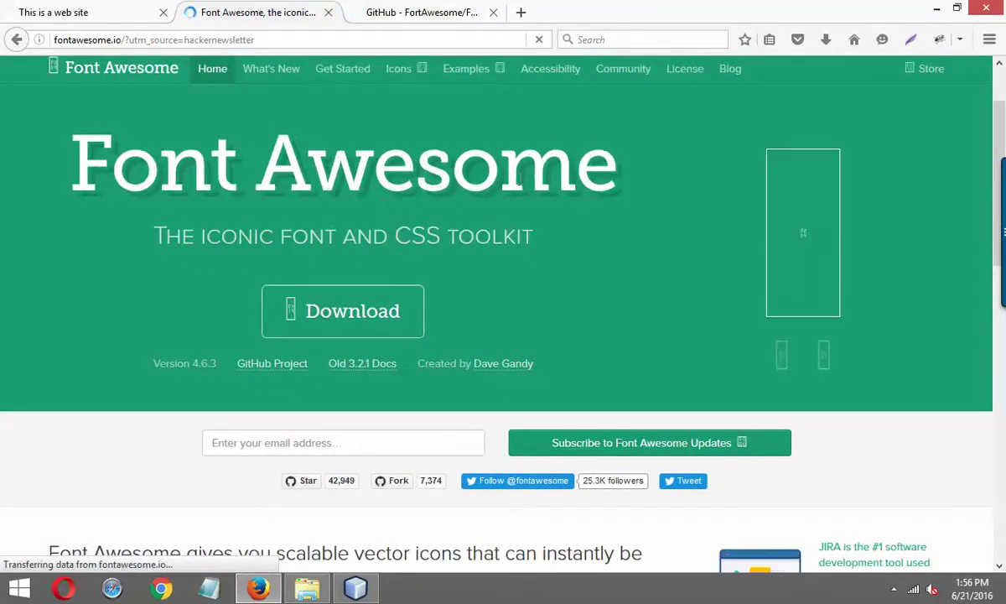
click(359, 321)
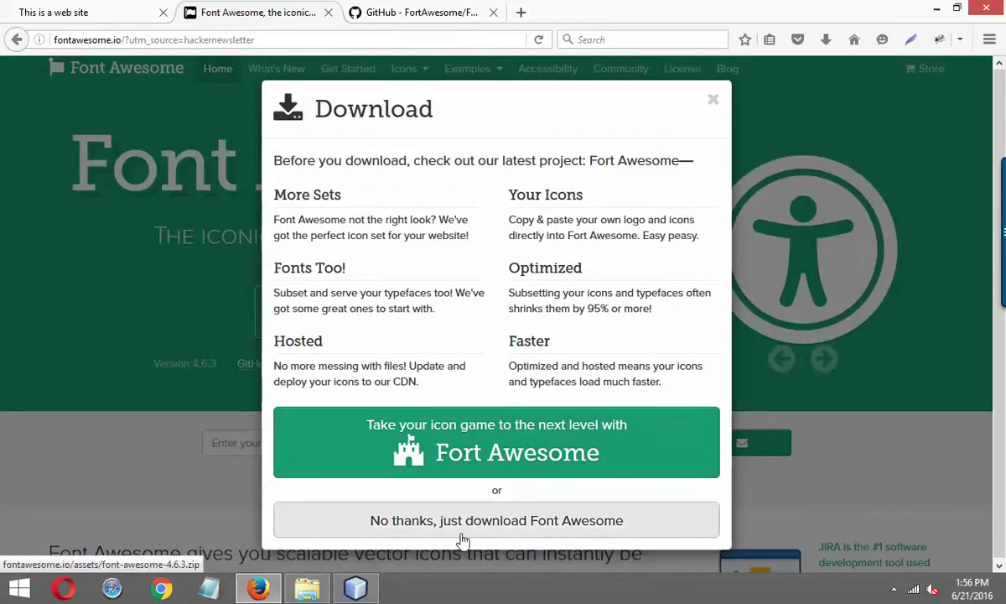
click(458, 527)
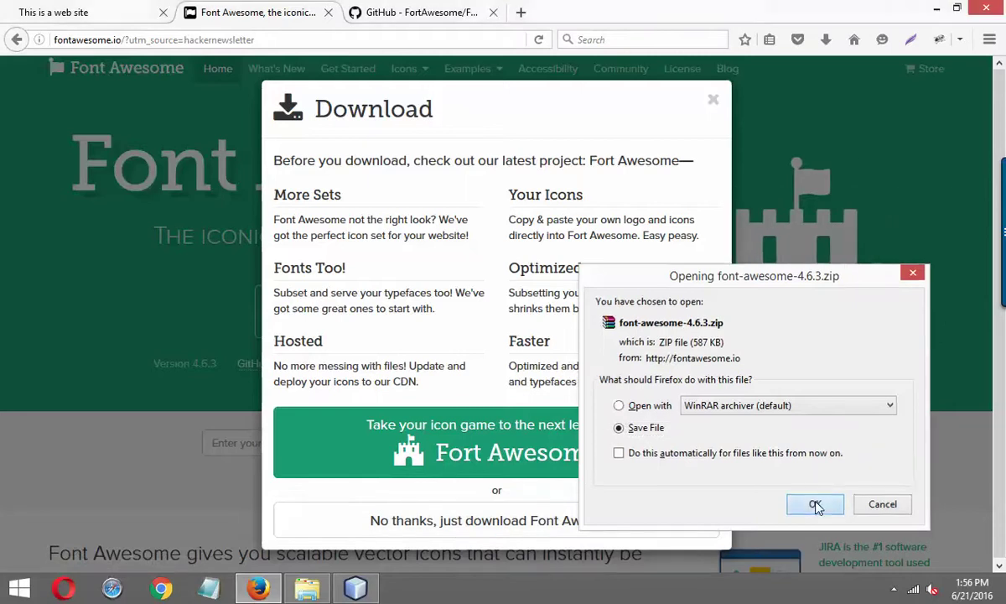
click(816, 504)
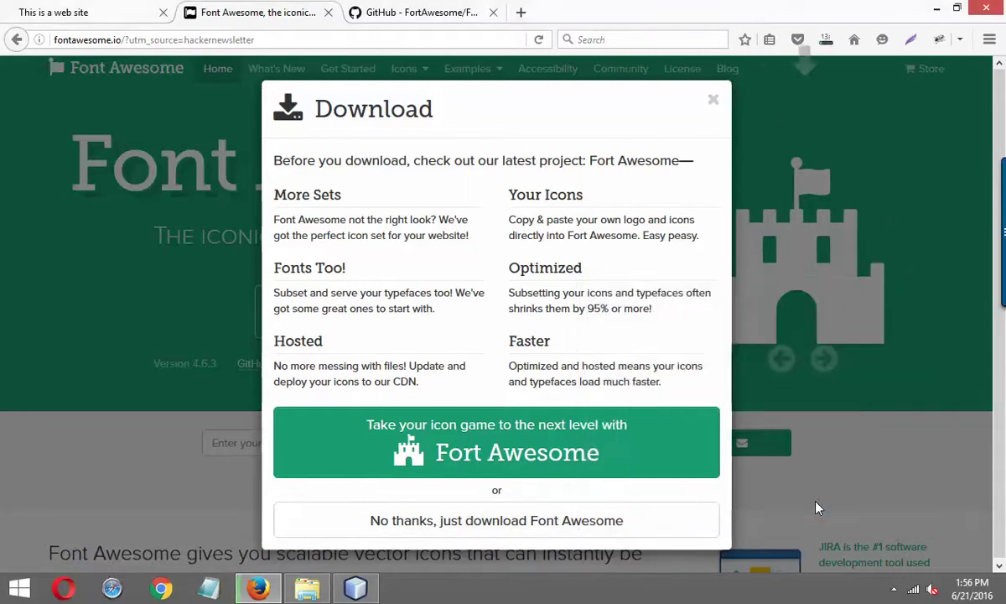
click(493, 11)
click(328, 12)
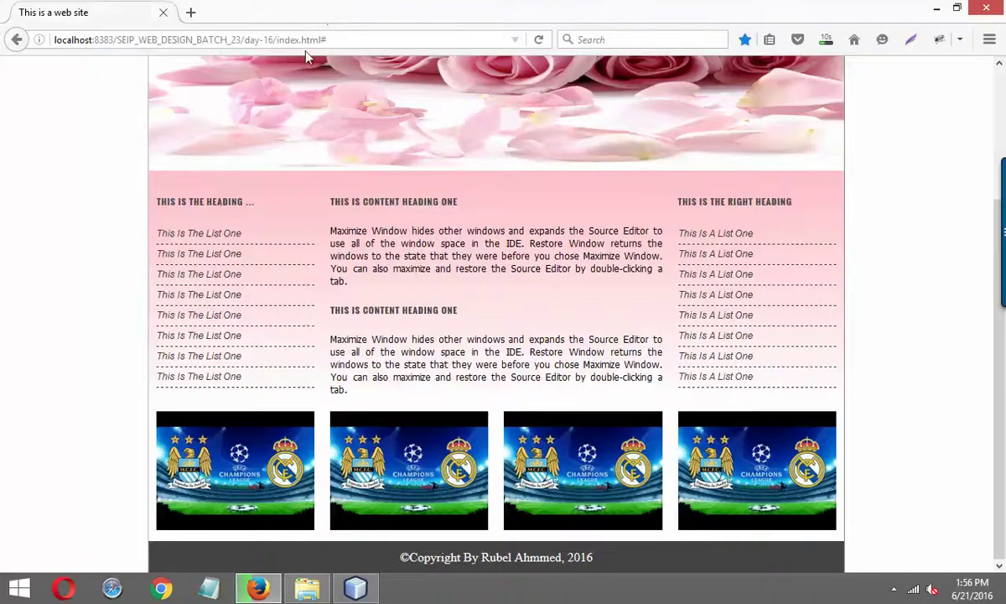
Check the browser's recent downloads for the Font Awesome archive and look over the NewDawn page.
click(826, 42)
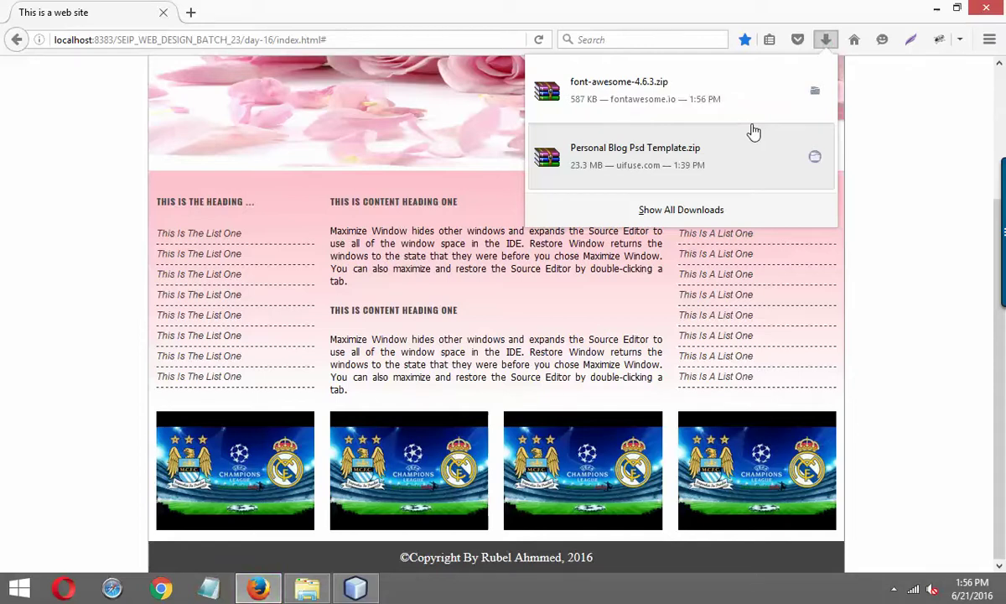
click(887, 276)
scroll(557, 385, up, 3)
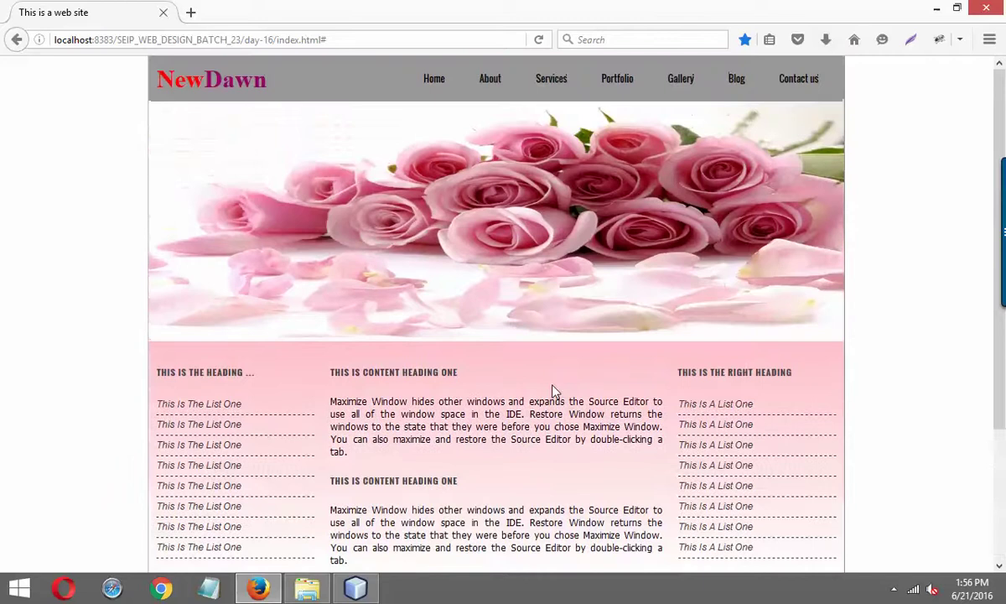
scroll(650, 507, down, 3)
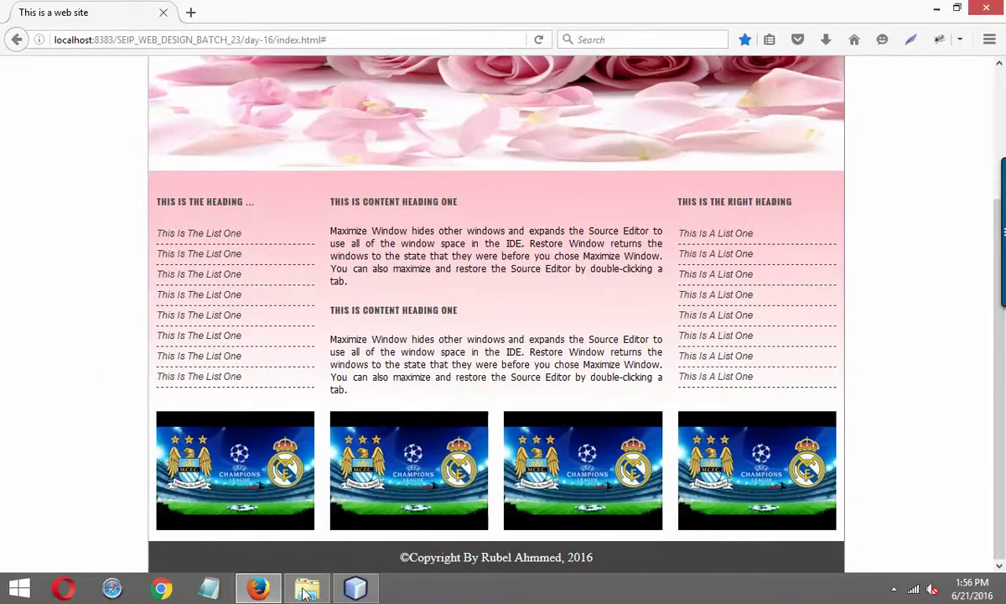
Switch to File Explorer and extract font-awesome-4.6.3.zip in the Downloads folder.
click(294, 514)
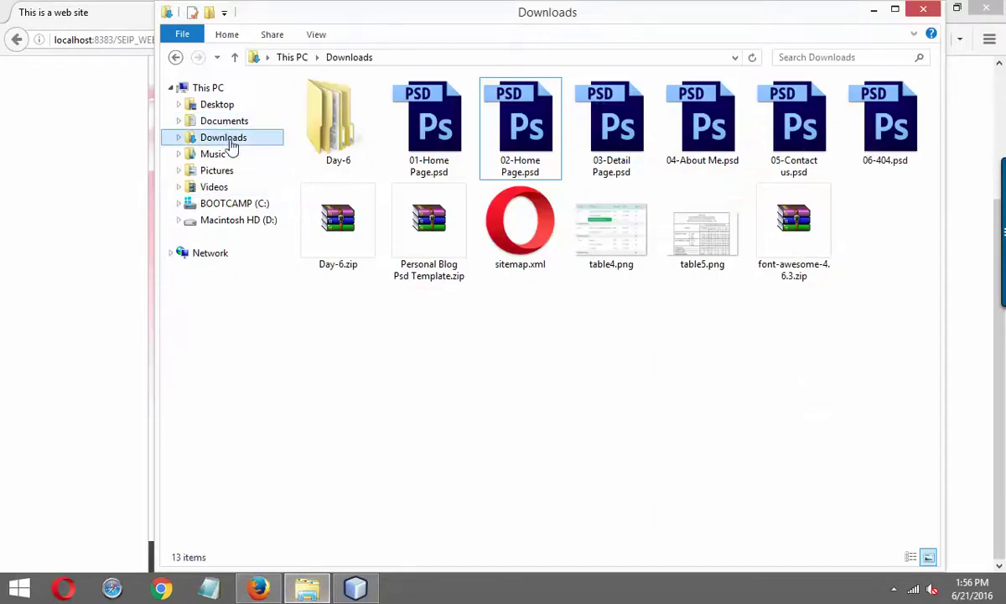
click(232, 145)
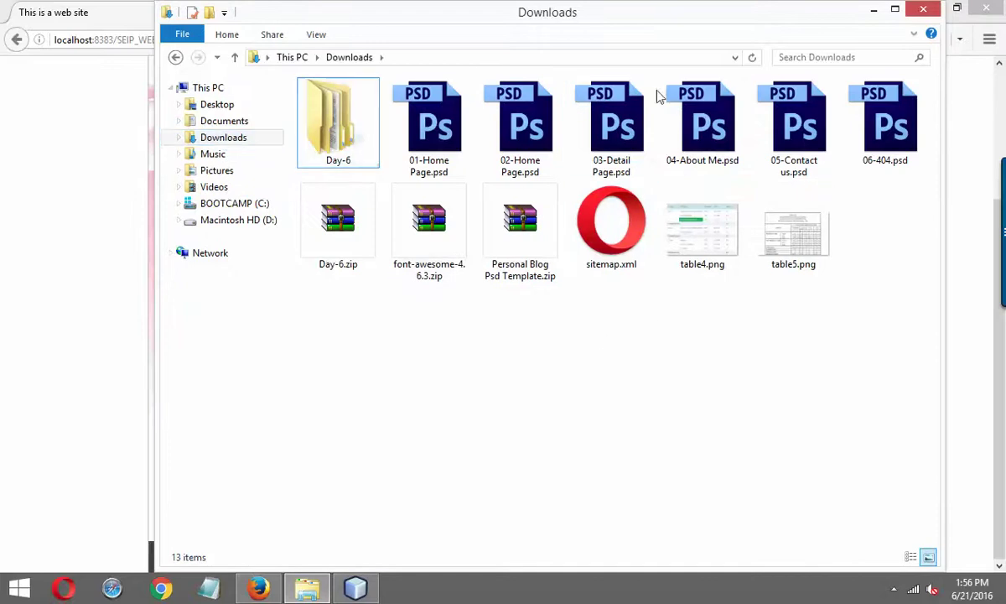
right_click(421, 220)
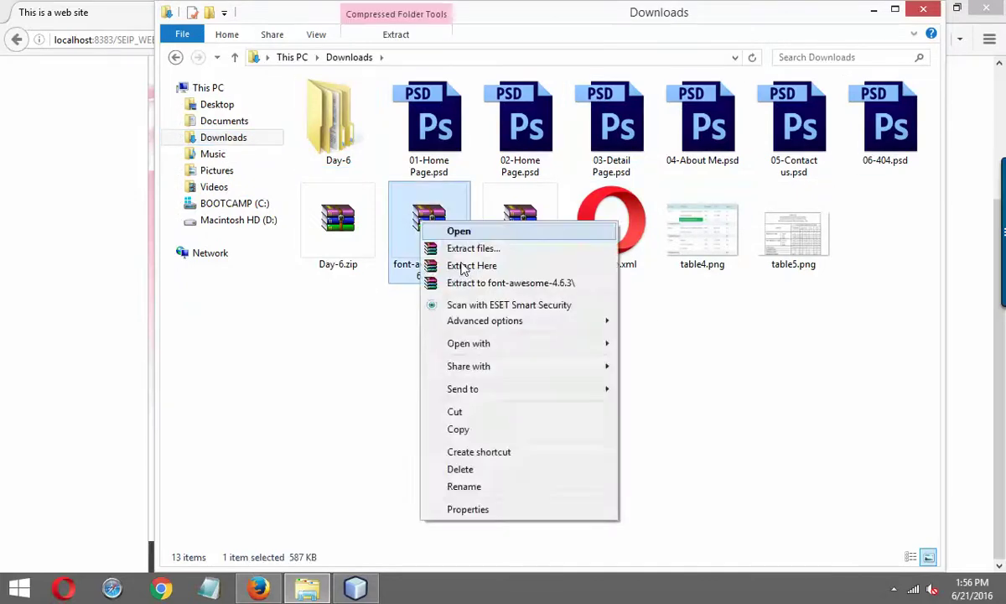
click(493, 277)
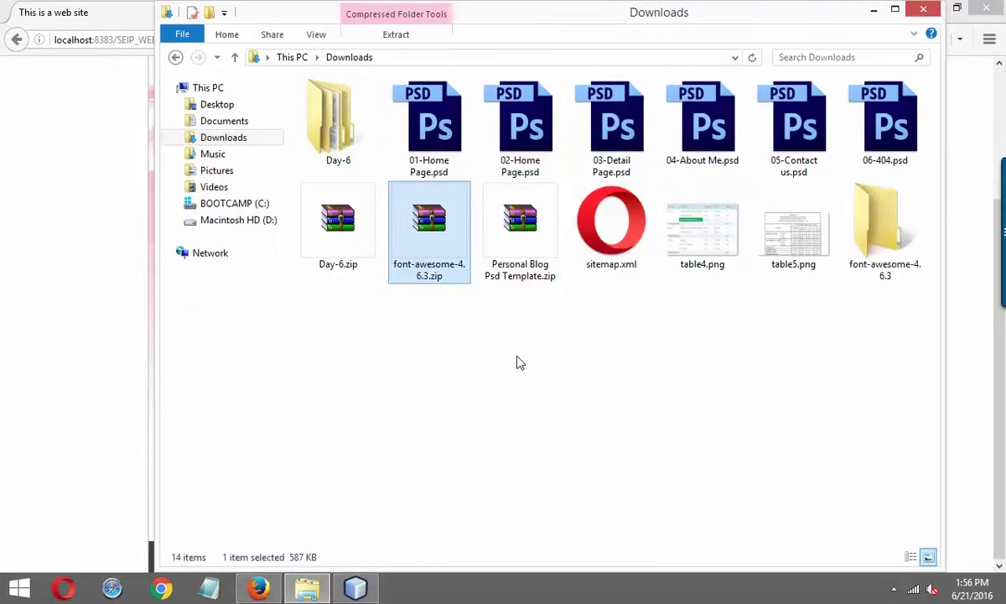
Copy font-awesome.min.css from the css folder inside the extracted font-awesome-4.6.3 folder.
click(874, 239)
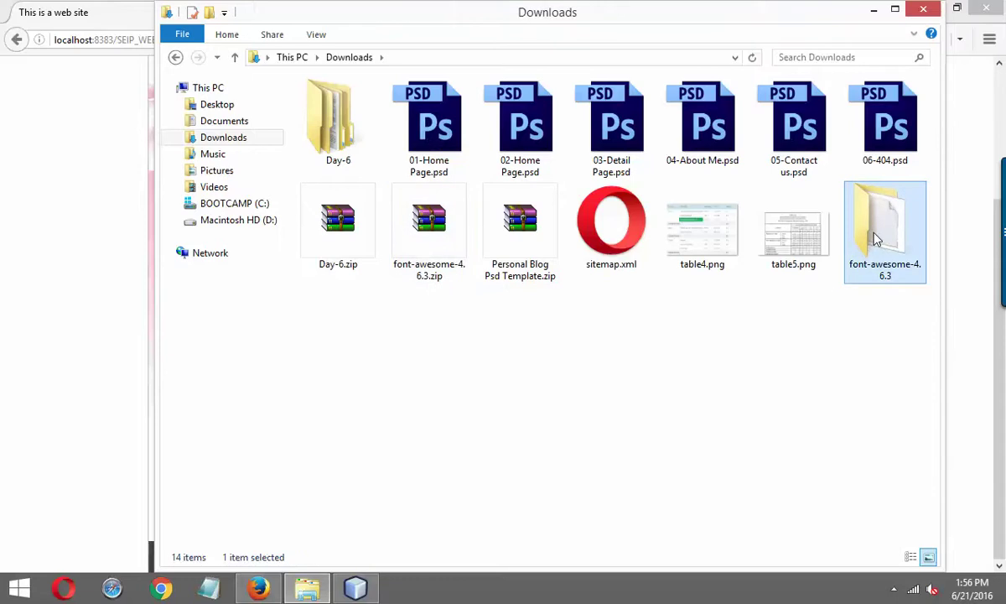
double_click(874, 239)
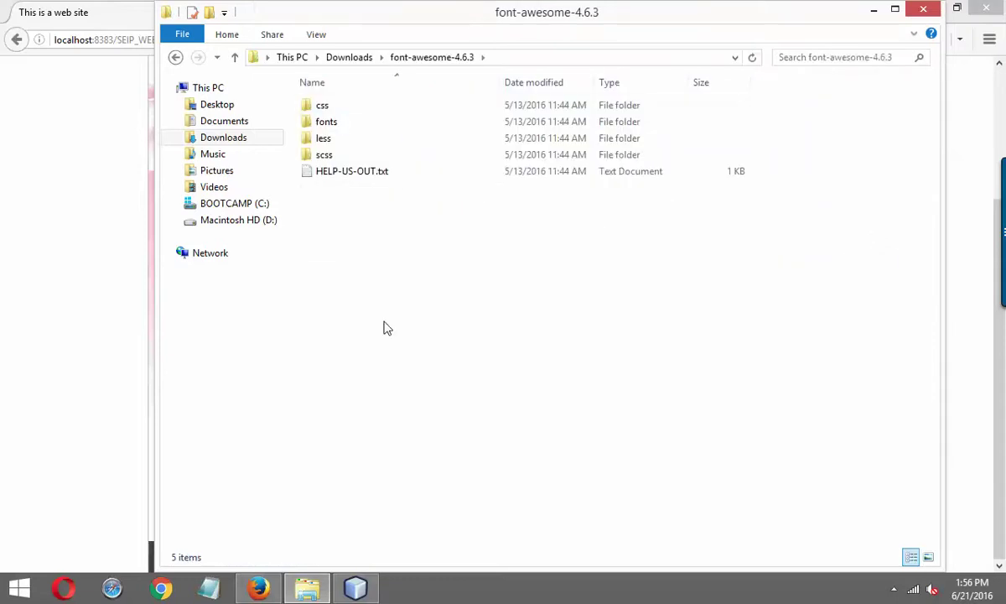
double_click(337, 106)
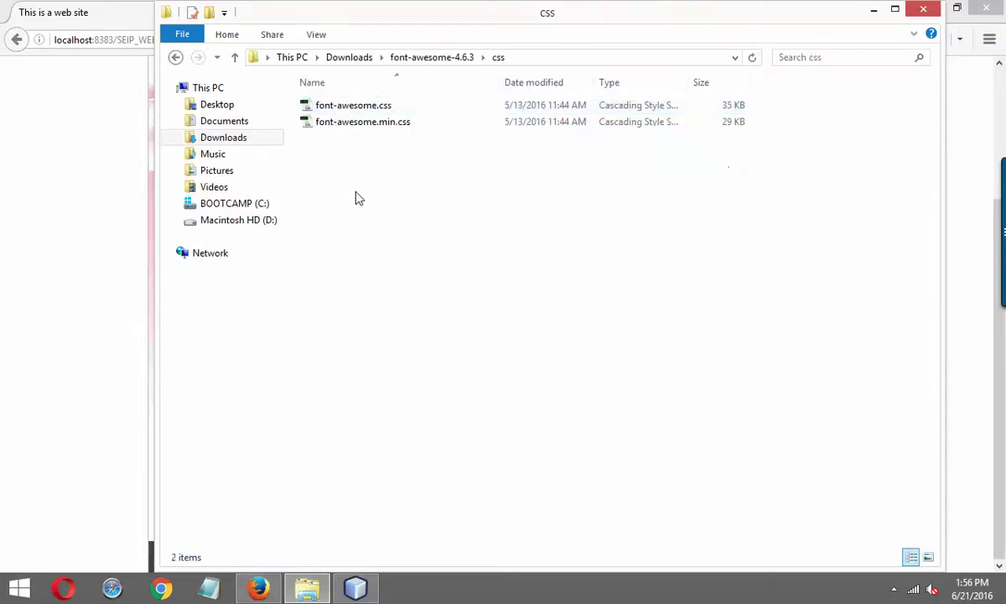
click(378, 130)
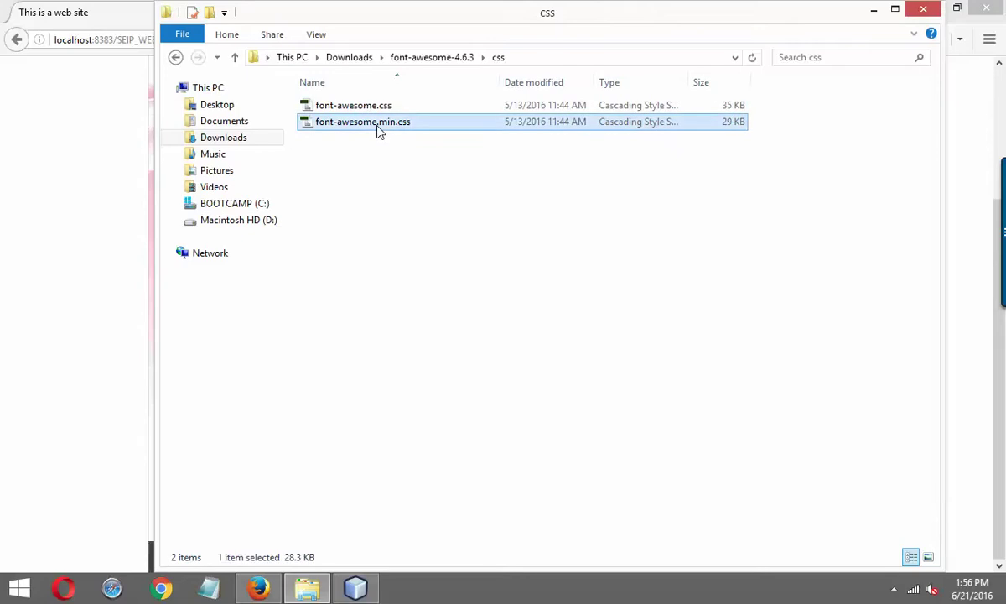
right_click(377, 124)
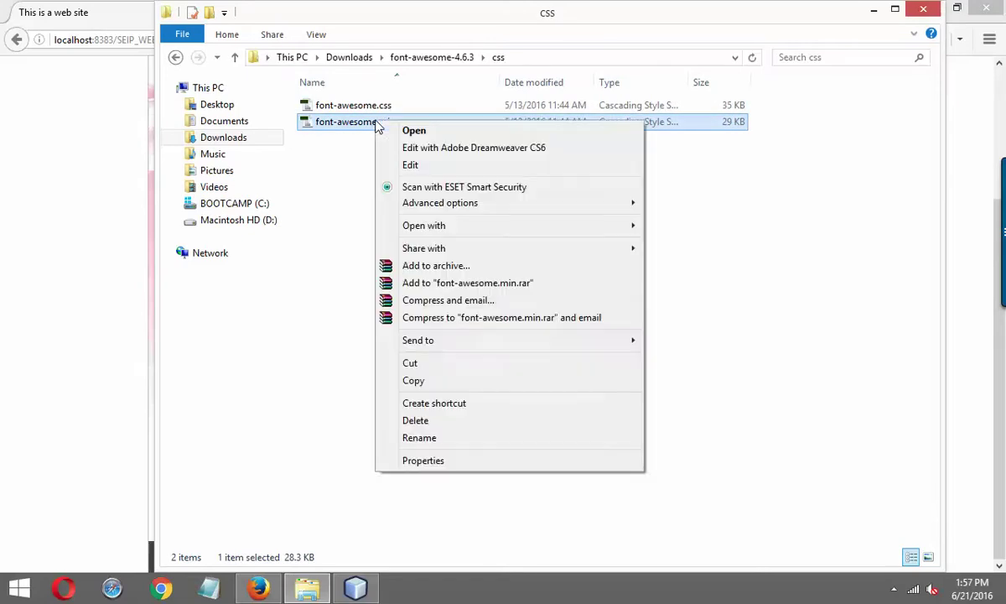
click(759, 279)
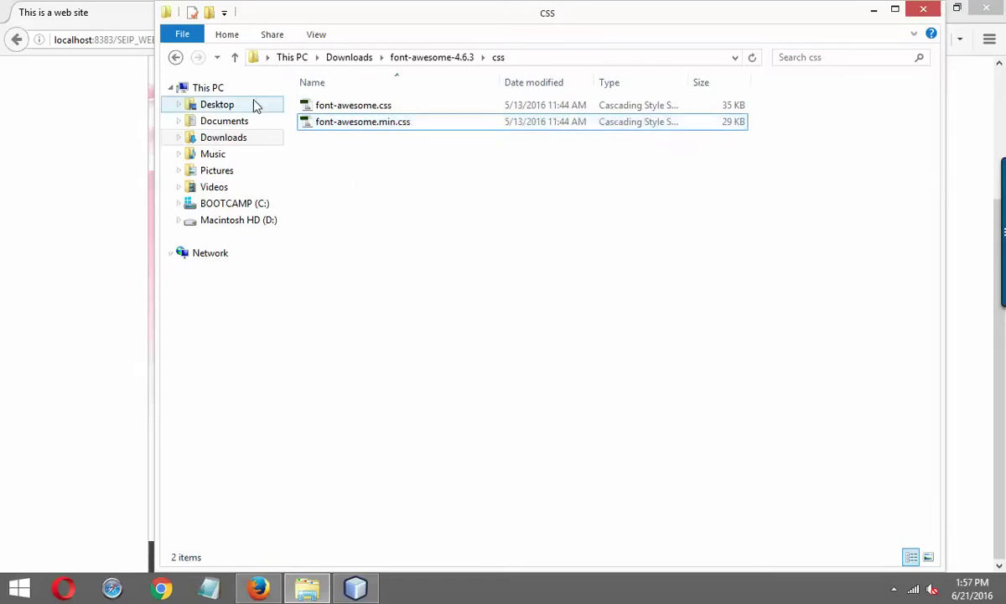
right_click(339, 126)
click(387, 381)
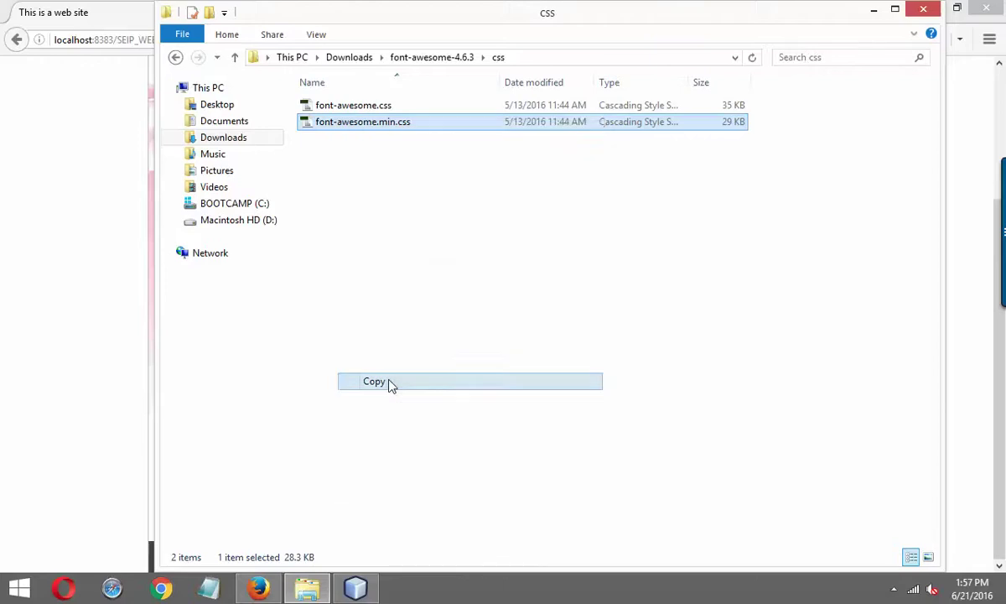
Switch to NetBeans, keep the project tree docked, and paste font-awesome.min.css into the css folder of day-16.
key(alt+Tab)
click(10, 193)
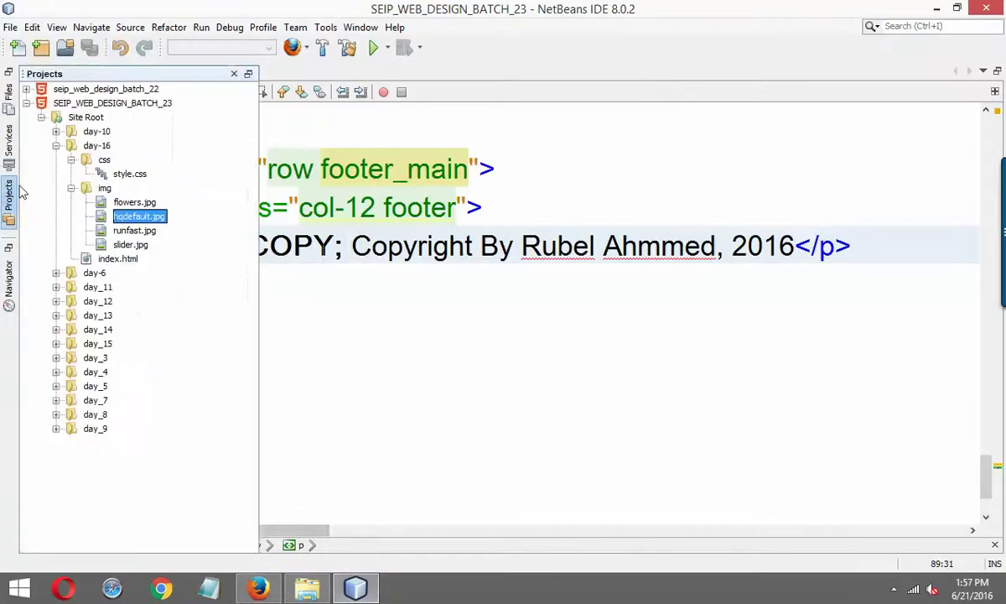
click(247, 73)
click(104, 160)
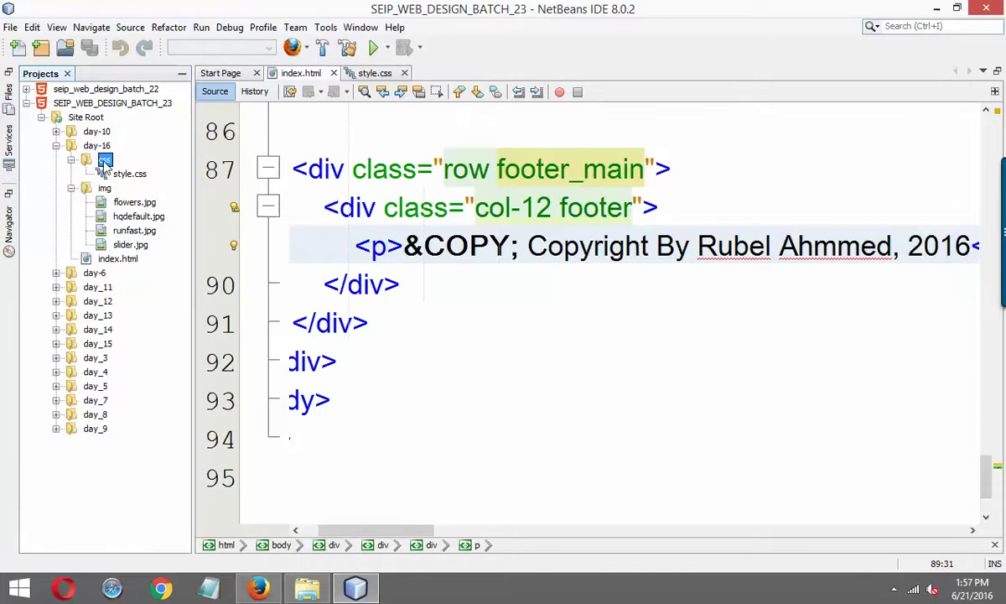
right_click(104, 160)
click(139, 244)
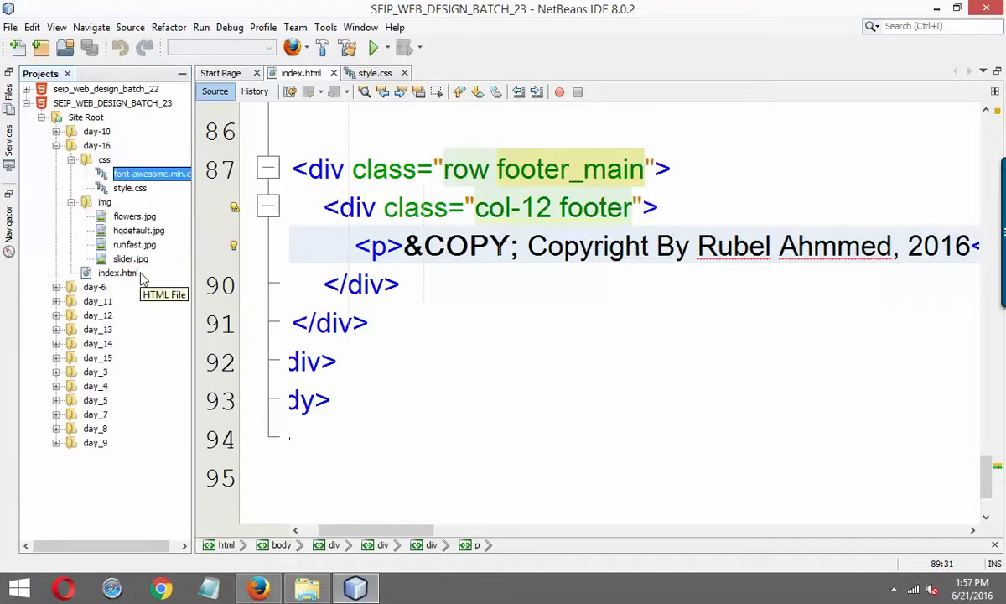
Switch to File Explorer and copy the fonts folder from the extracted font-awesome-4.6.3 folder.
click(307, 587)
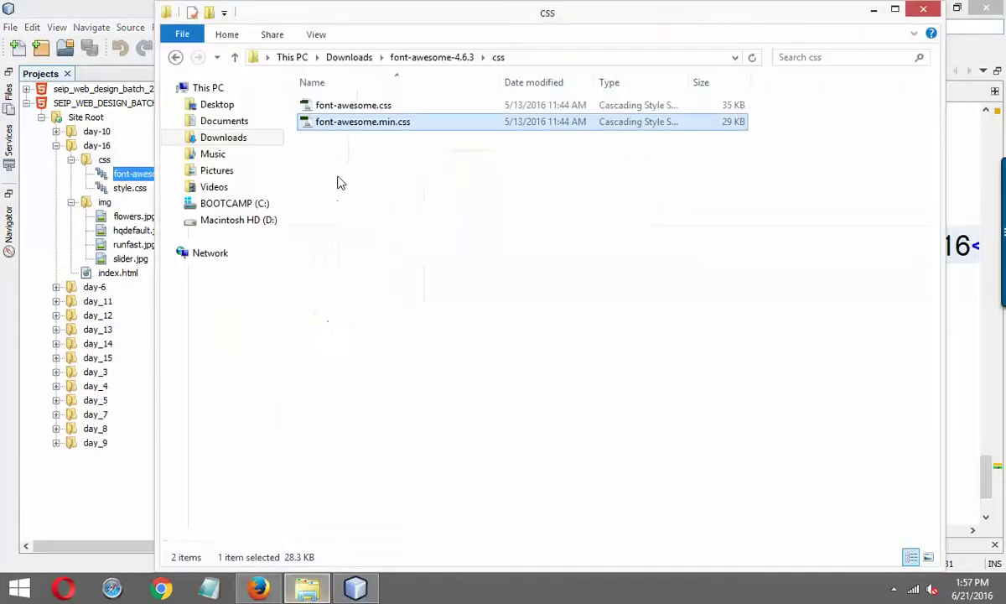
click(176, 57)
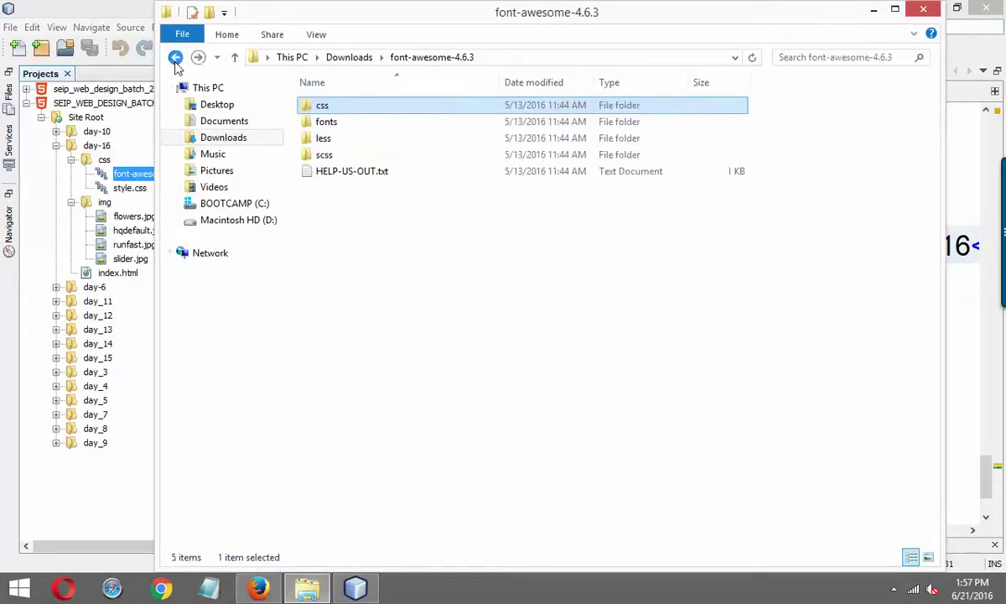
right_click(333, 125)
click(622, 387)
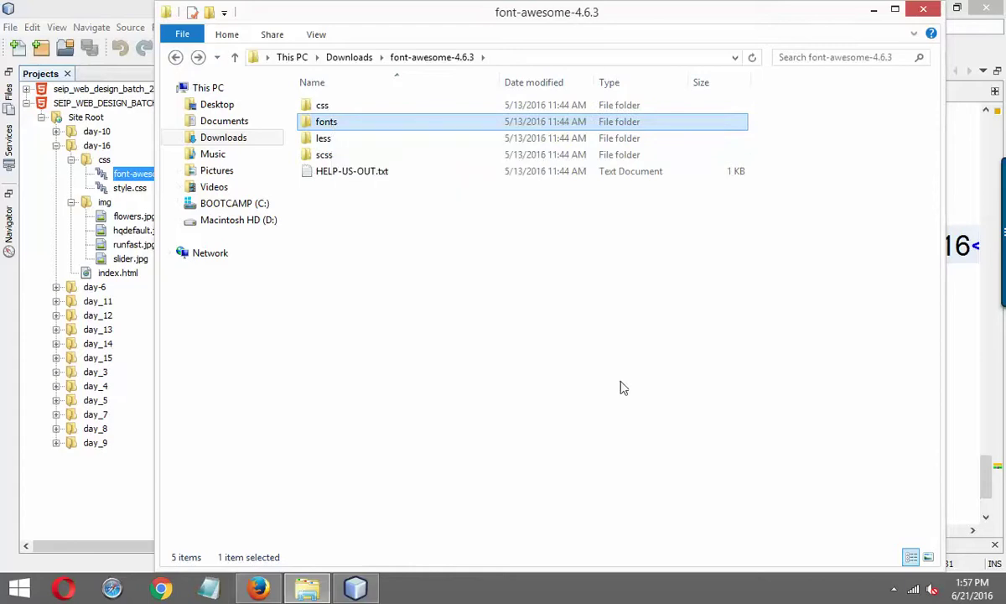
double_click(323, 104)
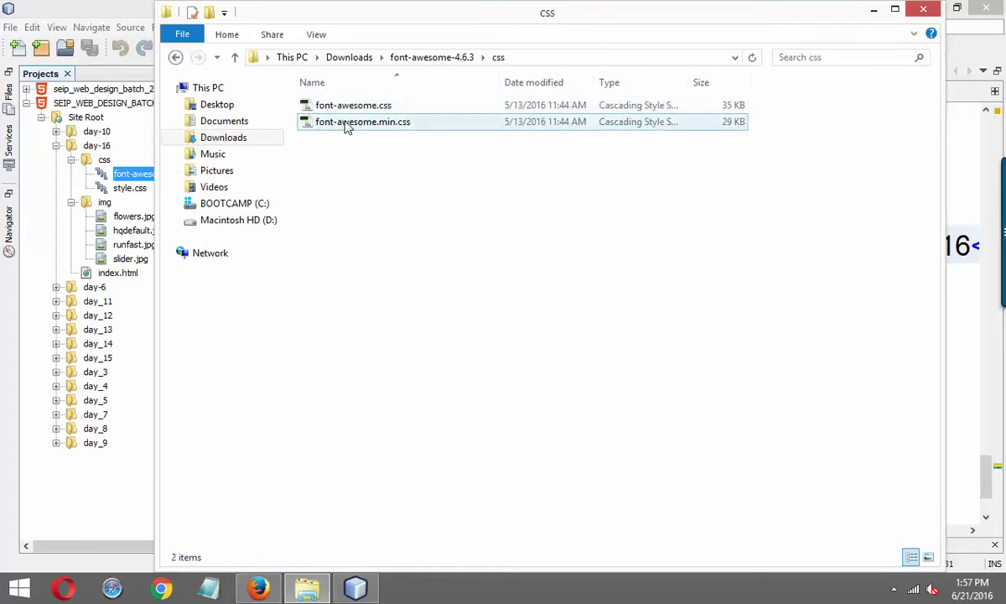
key(BackSpace)
click(320, 128)
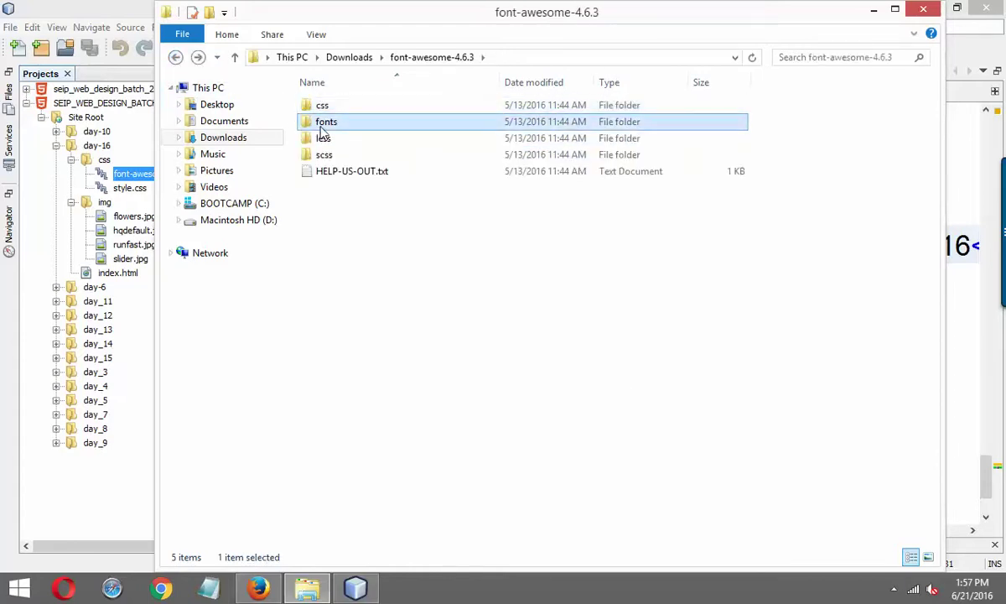
right_click(304, 123)
click(387, 436)
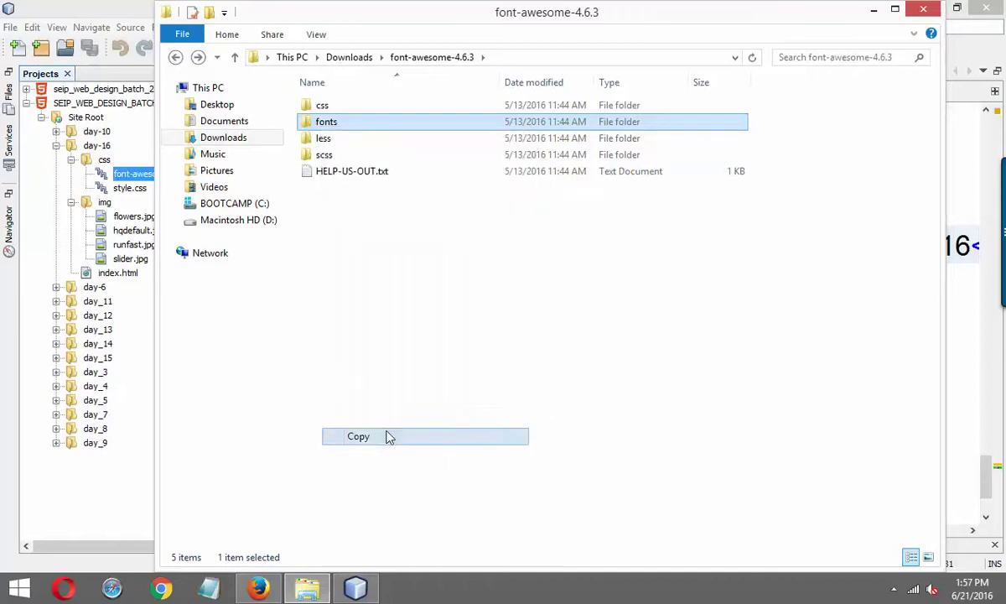
Switch to NetBeans and paste the copied fonts folder into the day-16 folder of the project.
click(356, 587)
click(99, 147)
right_click(99, 147)
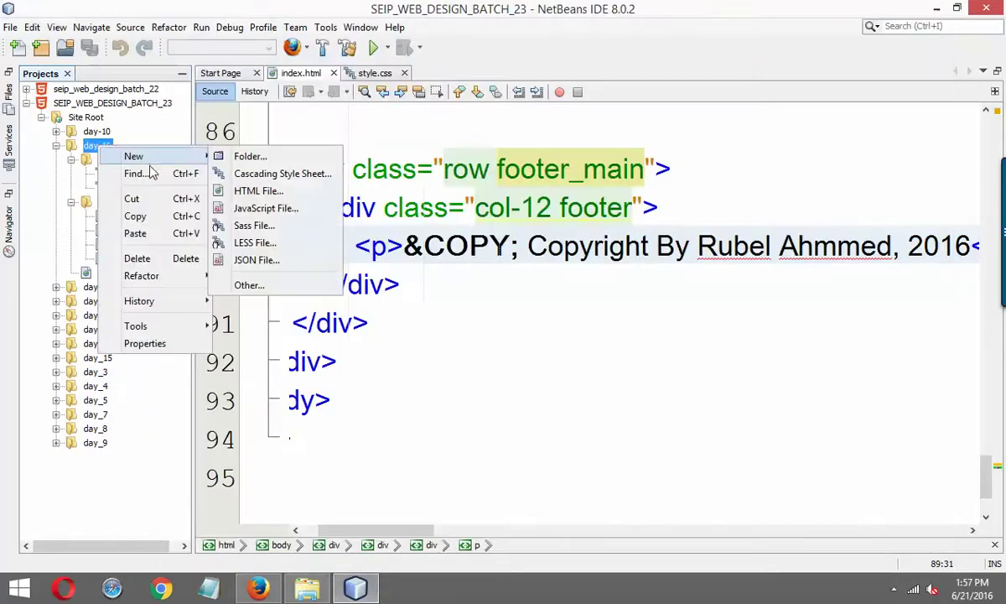
click(135, 233)
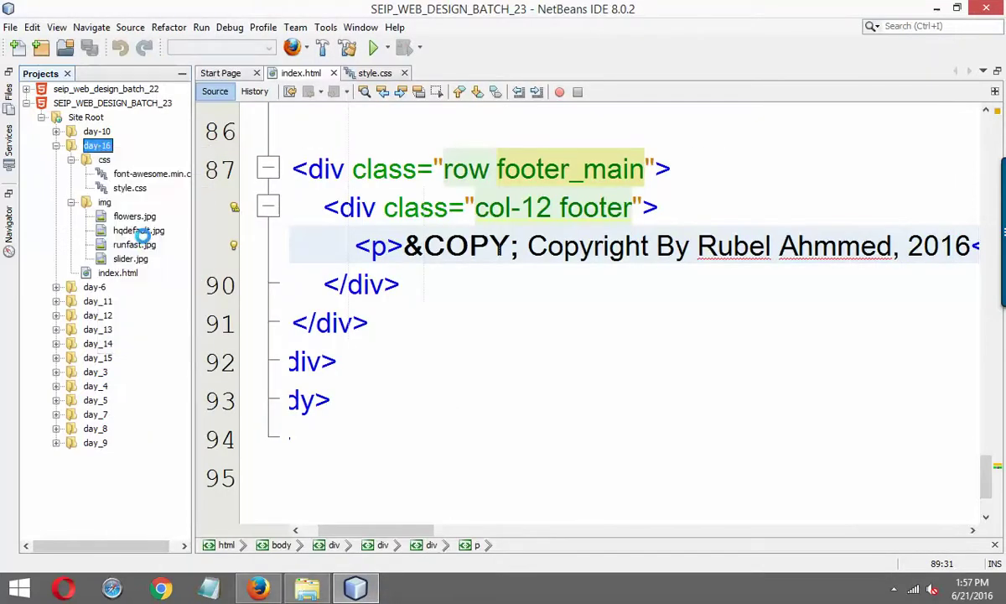
Duplicate the css/style.css stylesheet link line in the head of index.html.
click(487, 382)
scroll(637, 351, up, 20)
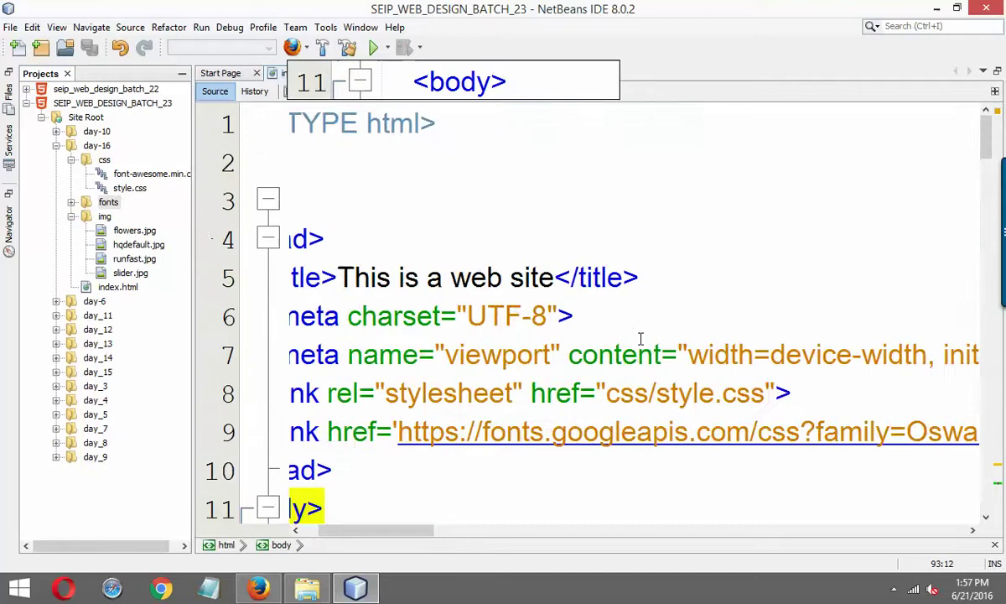
scroll(579, 390, down, 2)
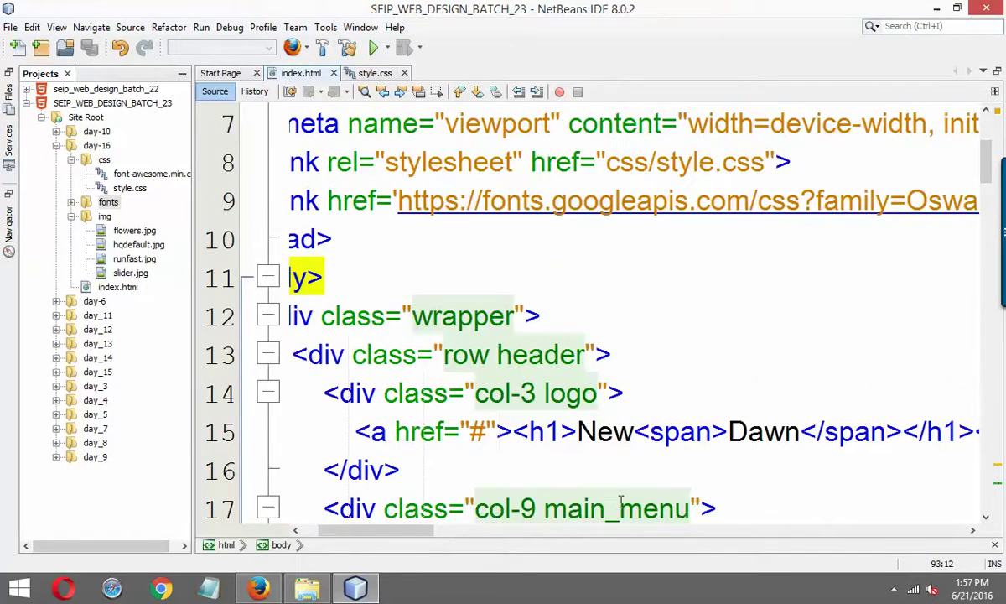
drag(433, 534, 411, 534)
click(760, 163)
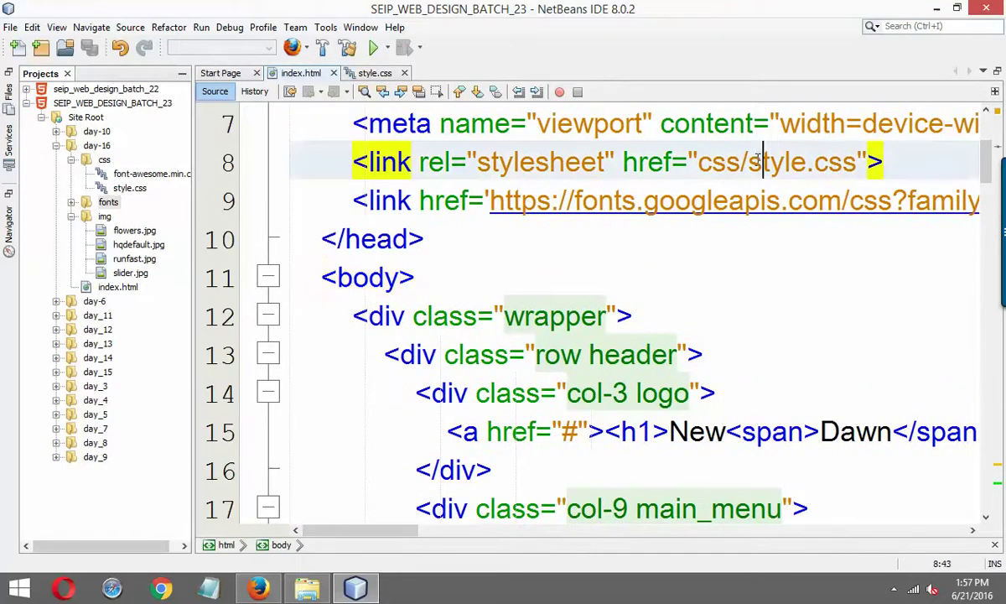
key(ctrl+shift+Down)
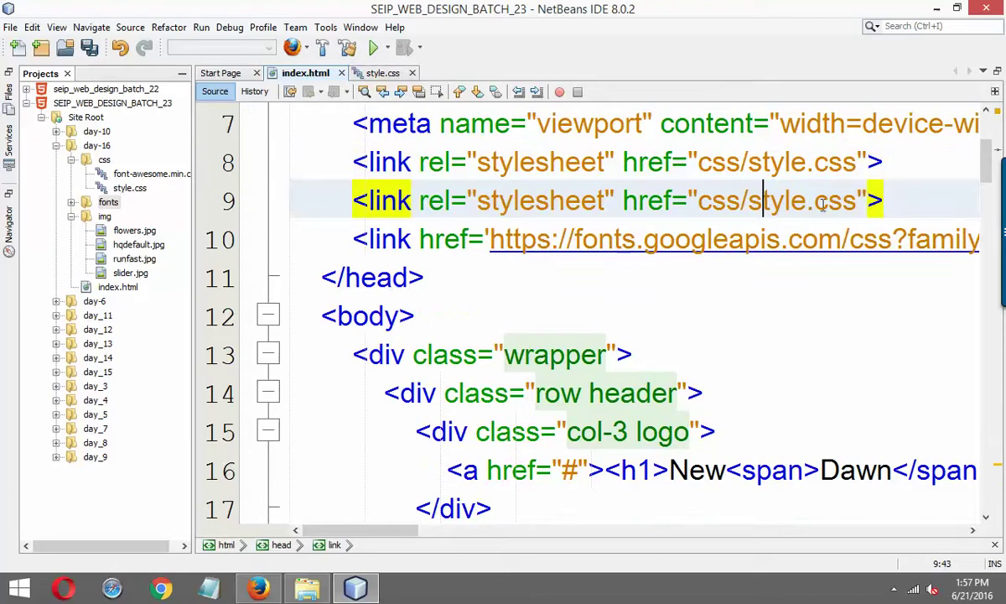
Change the duplicated link's href to css/font-awesome.min.css and save index.html.
drag(857, 201, 750, 204)
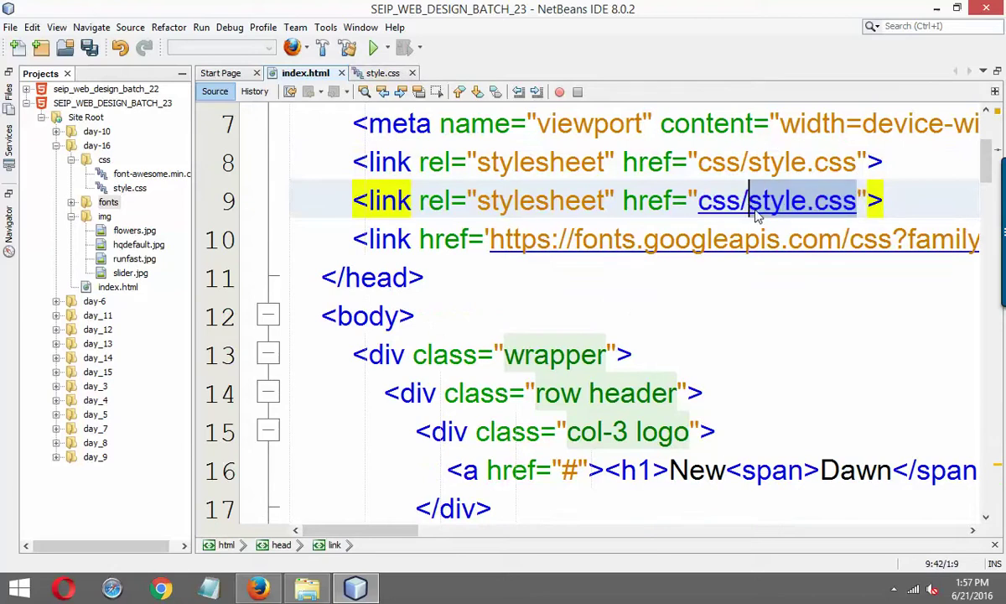
key(ctrl+space)
click(787, 278)
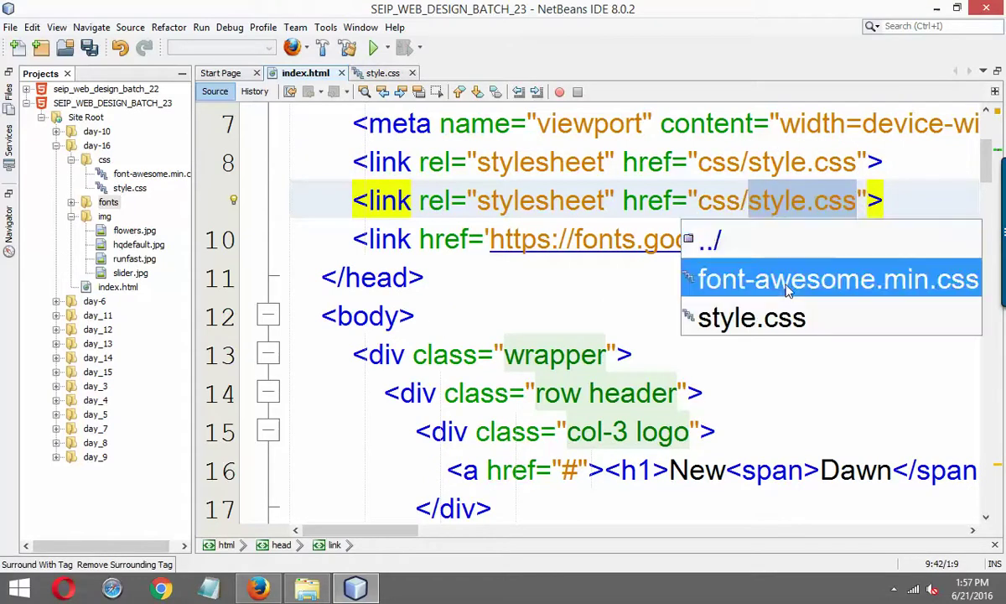
key(Return)
key(ctrl+s)
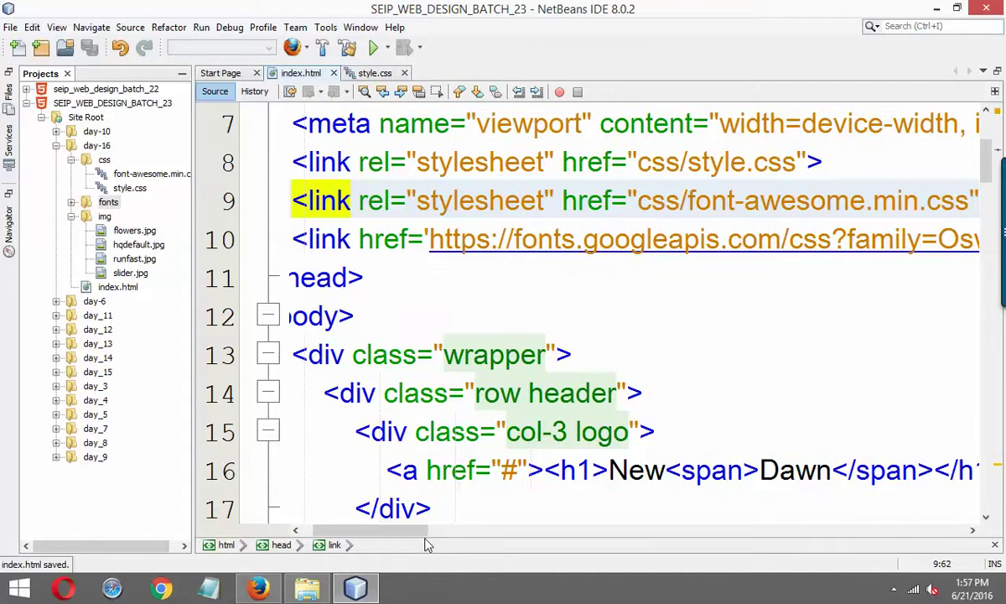
Insert an i element with an empty class attribute before the text of the first list item under "This is the right heading".
scroll(505, 380, down, 20)
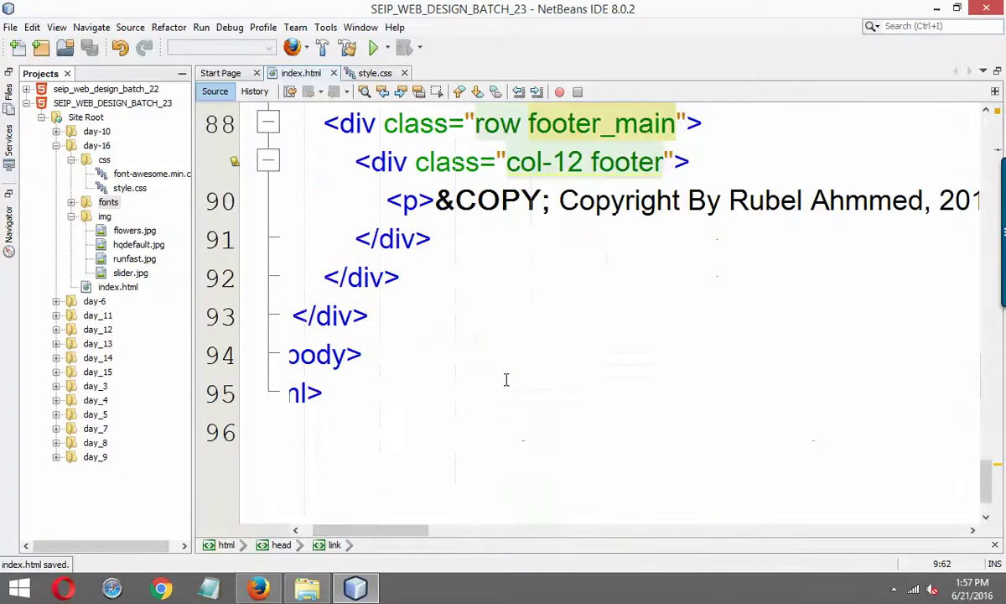
scroll(505, 380, up, 10)
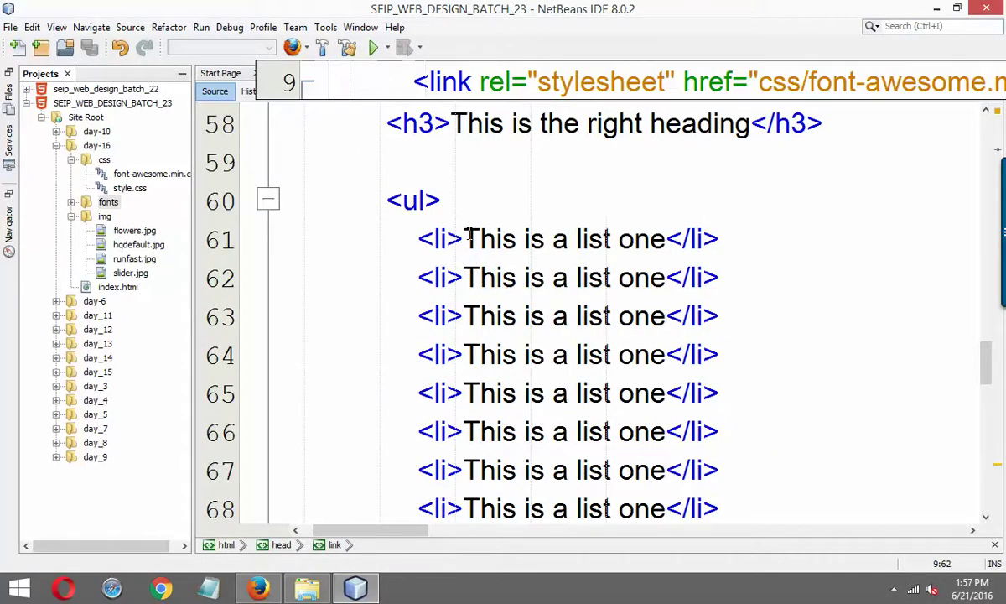
click(467, 239)
text(<i><)
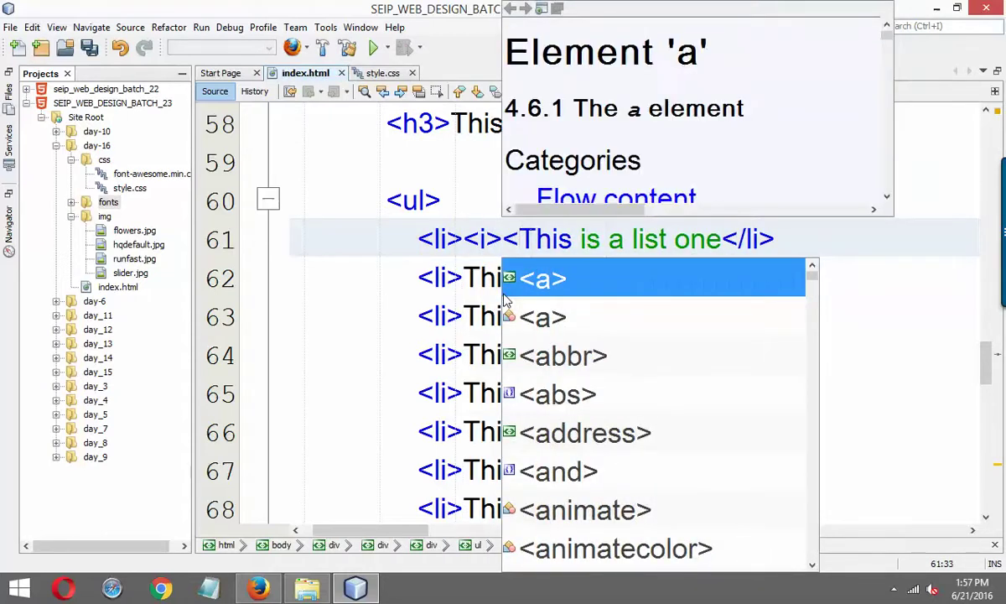
key(BackSpace)
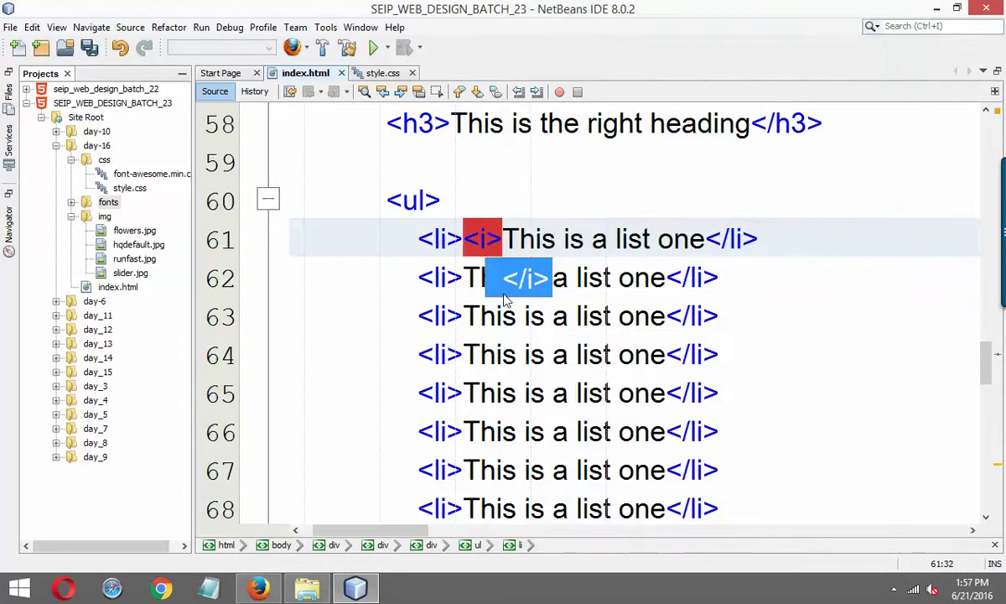
key(Return)
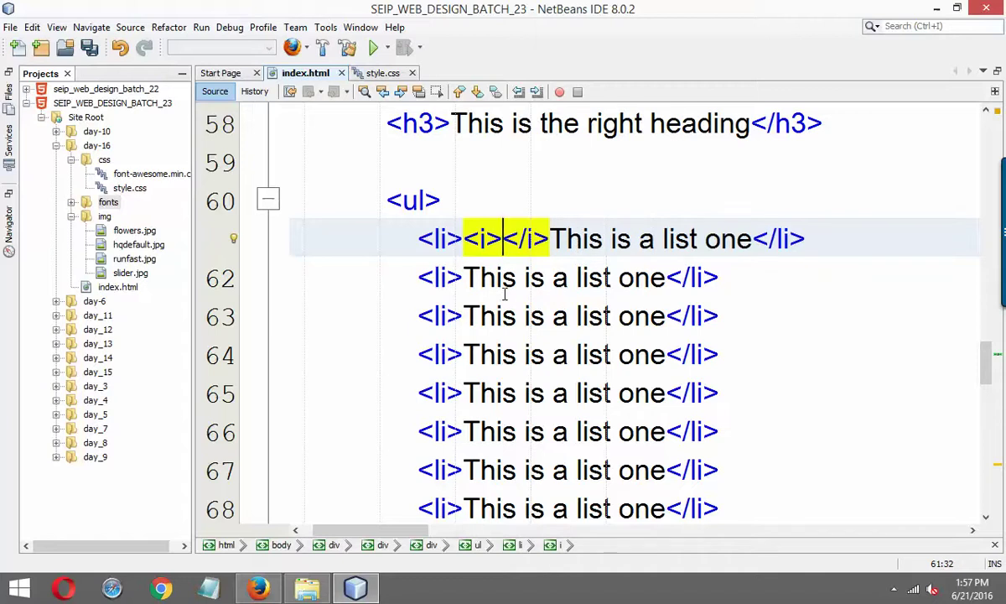
text(class=)
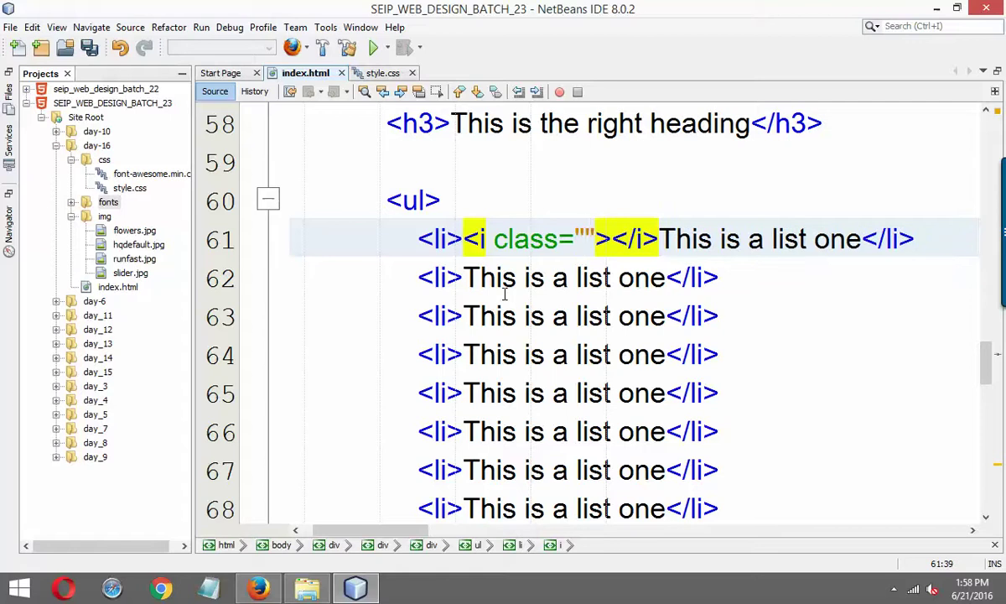
Switch to Firefox, search for "font awesome icons" in a new tab, open the Font Awesome Icons page and look through the Web Application Icons.
click(258, 587)
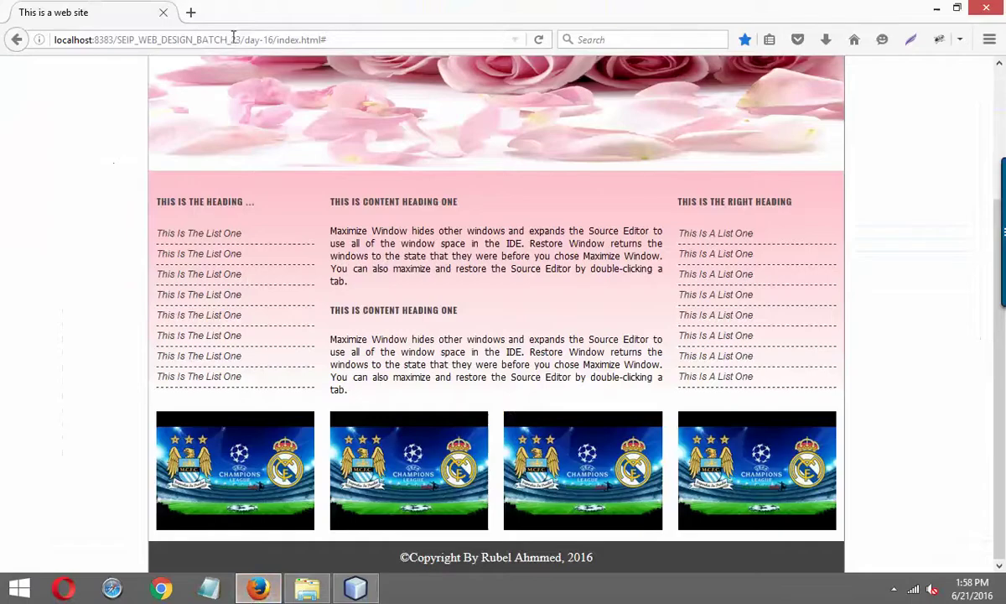
click(191, 12)
click(330, 104)
text(f)
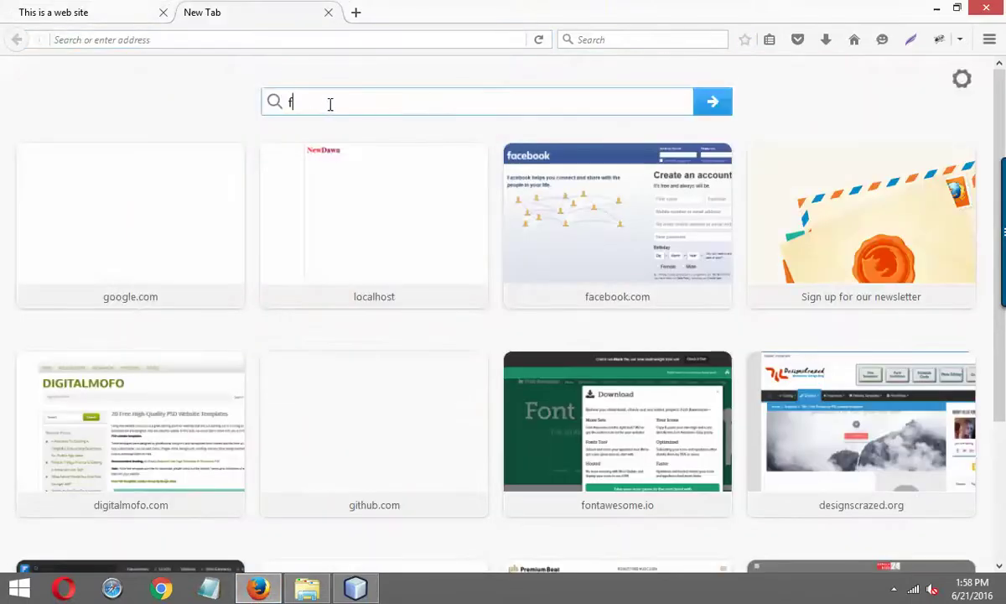
text(ontawse)
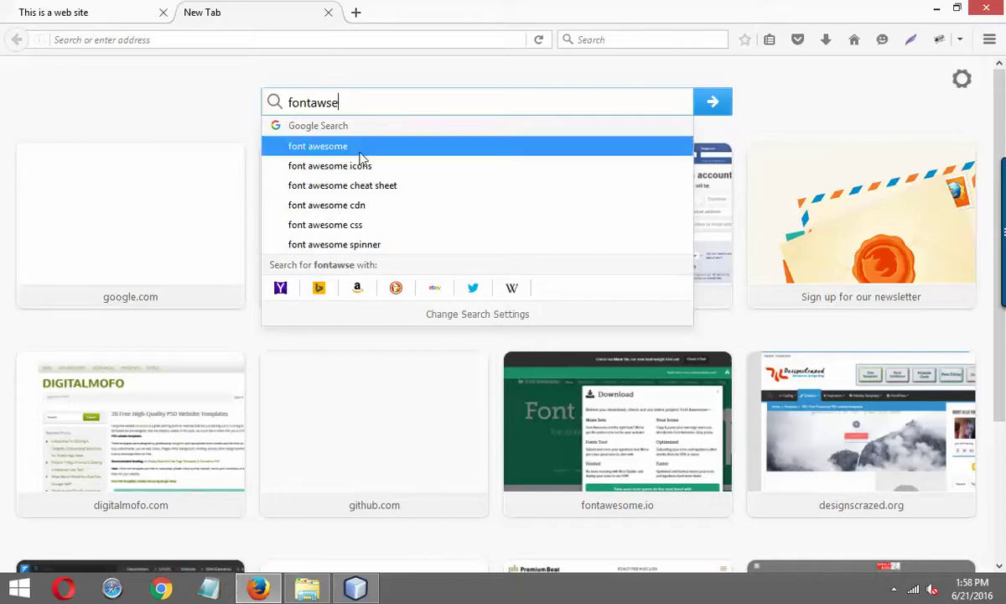
click(356, 166)
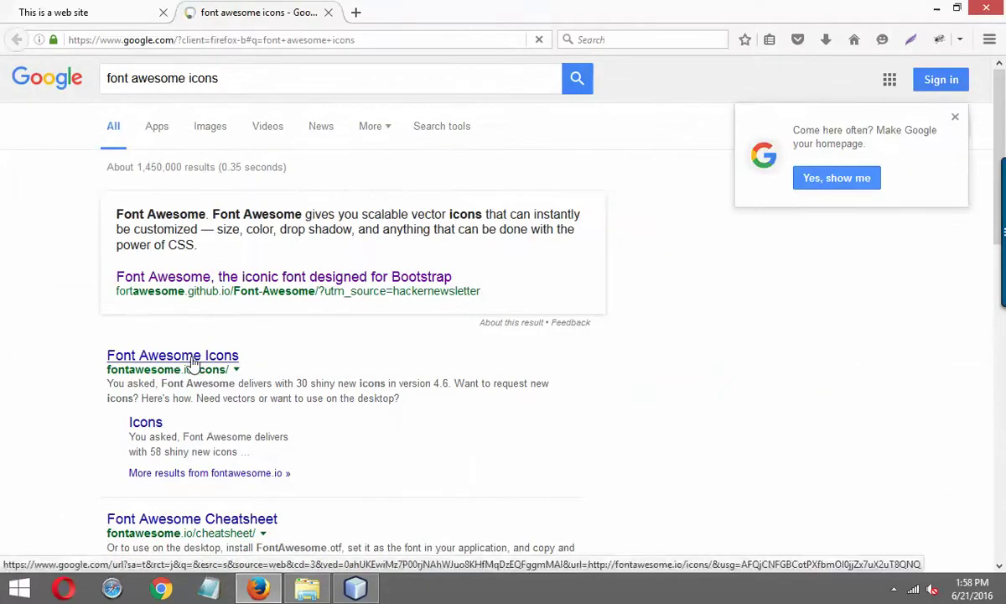
click(222, 353)
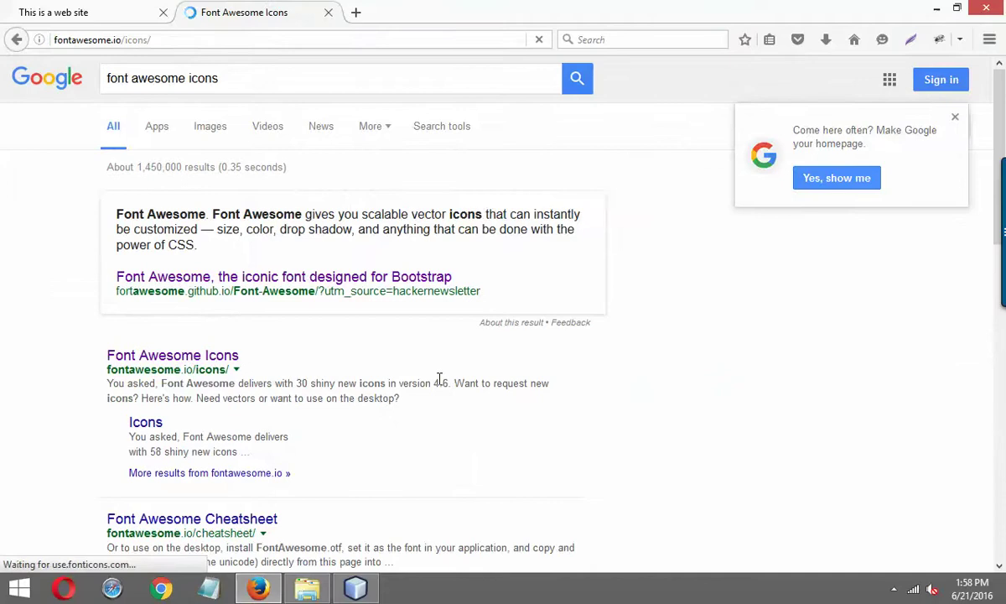
scroll(439, 382, down, 5)
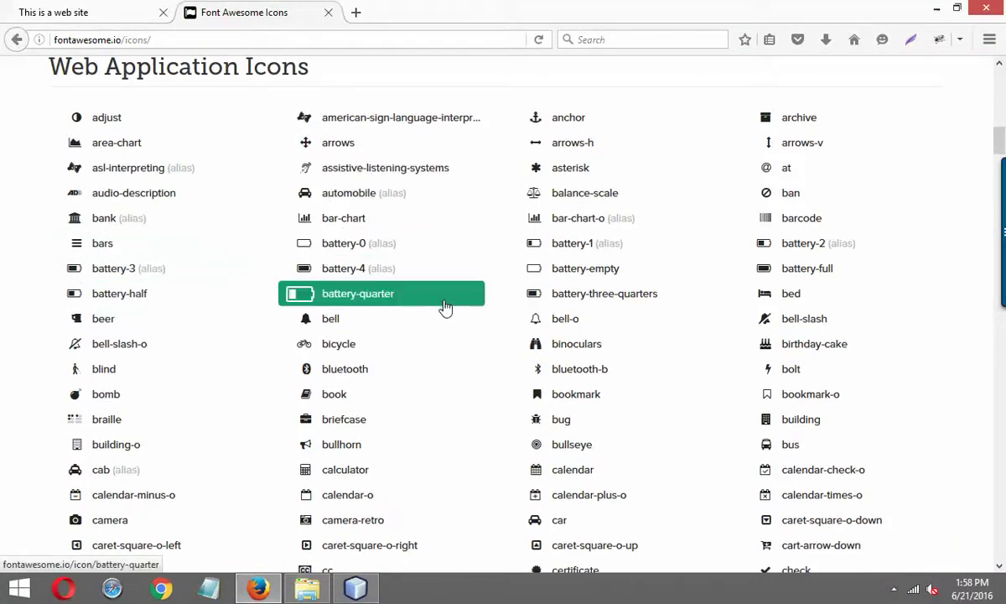
scroll(445, 308, down, 5)
scroll(445, 307, down, 3)
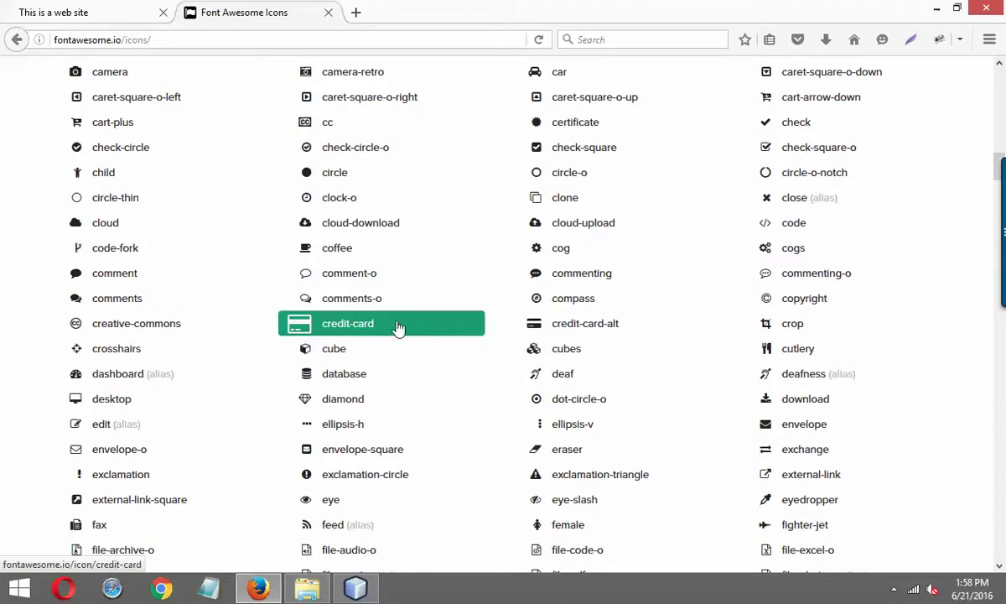
scroll(398, 327, down, 5)
scroll(397, 330, up, 5)
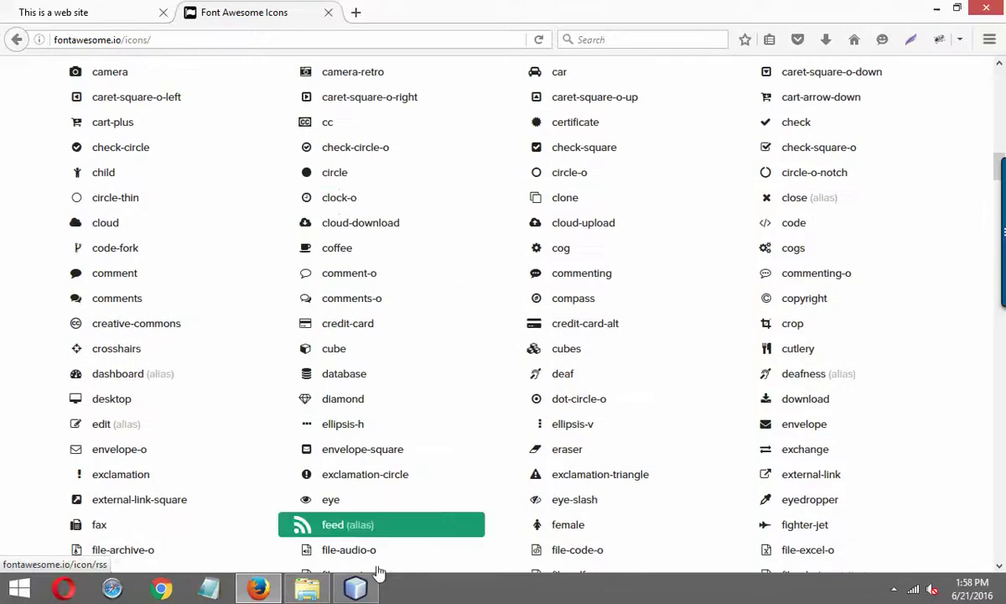
Switch to NetBeans and set the i element's class to "fa fa-clock-o" in the first list item under the right heading.
click(356, 588)
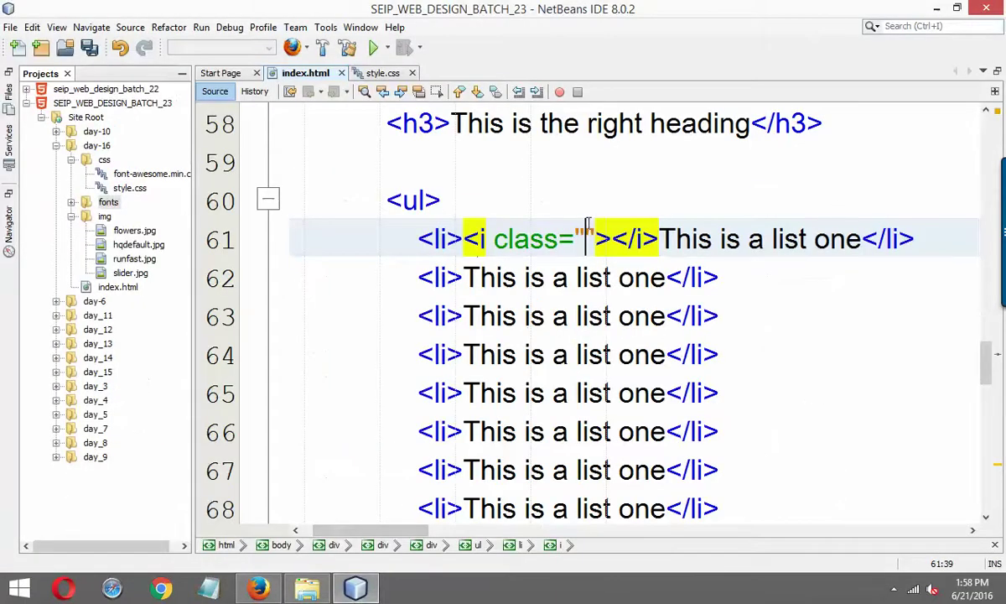
text(fa fa)
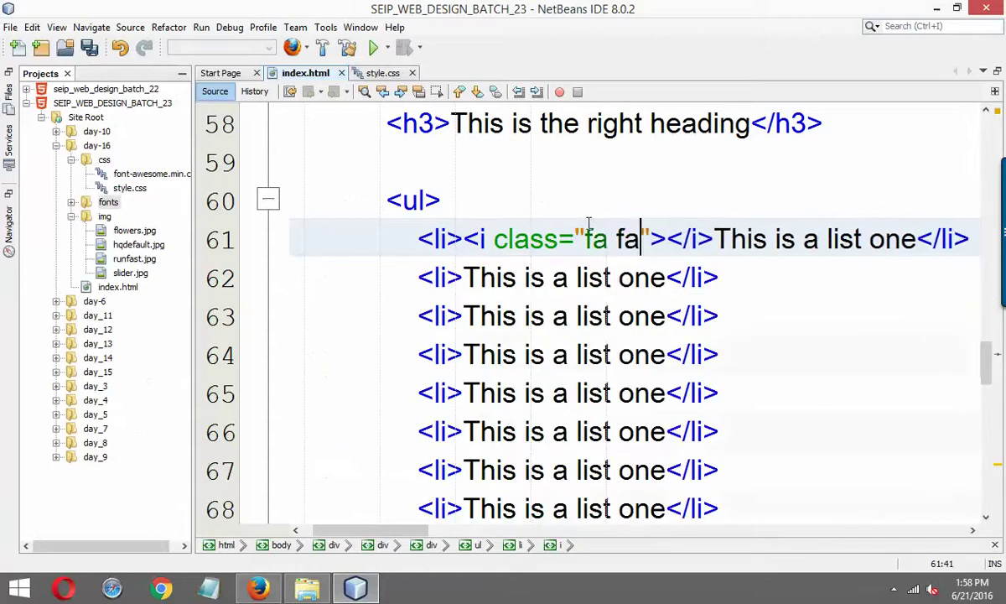
text(-c)
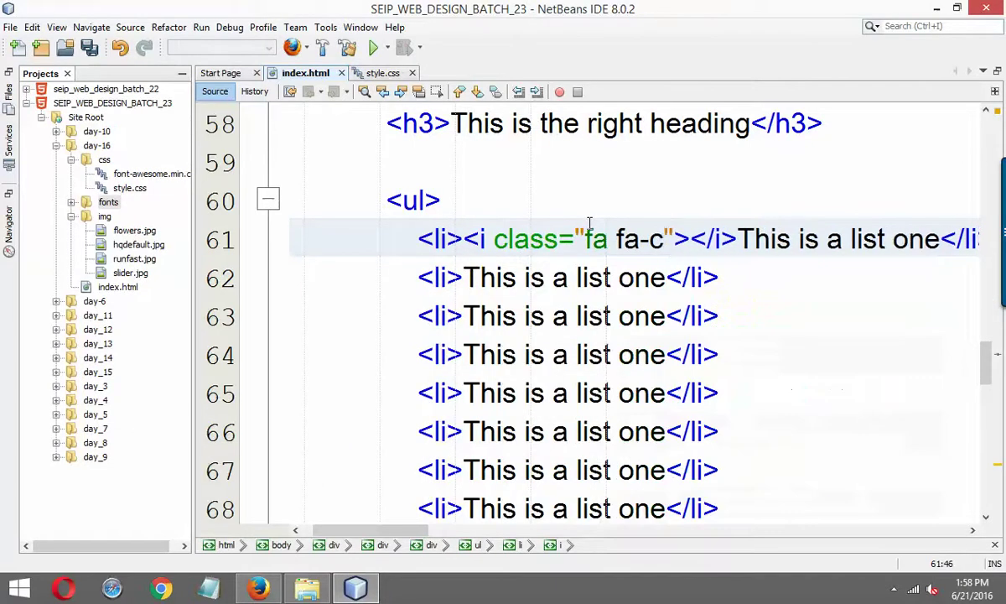
text(lo)
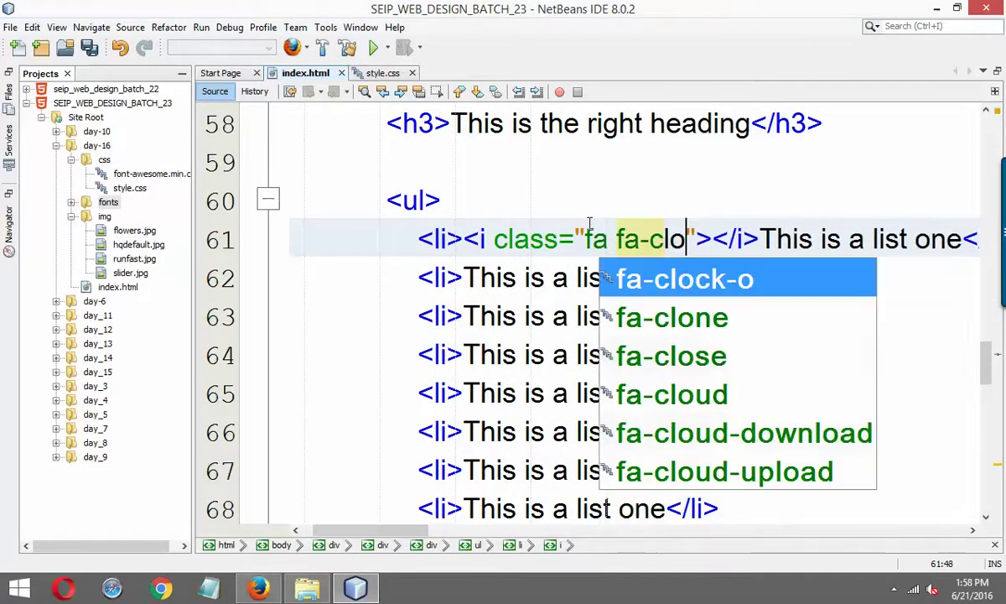
double_click(728, 287)
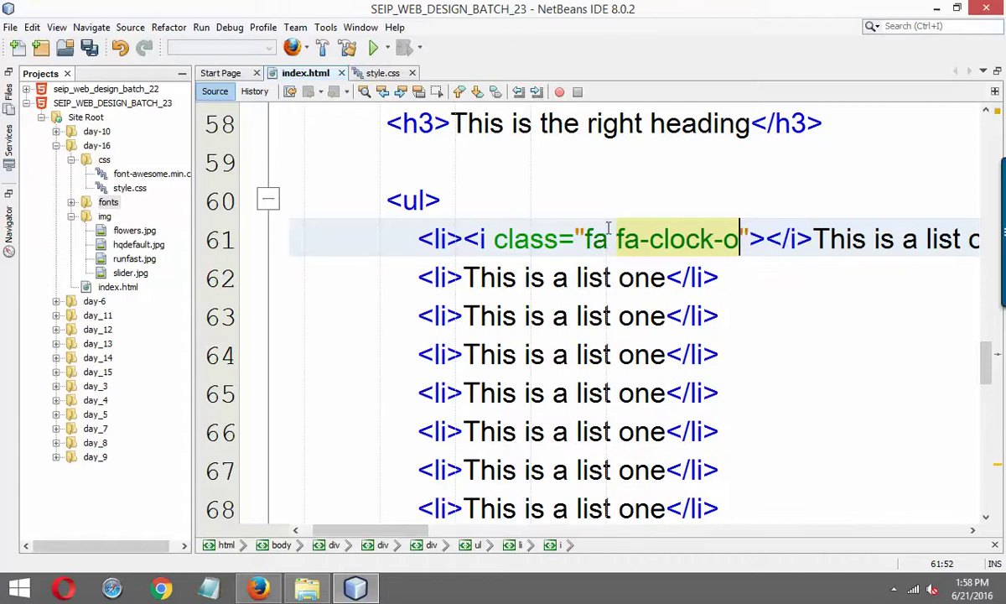
drag(609, 239, 592, 241)
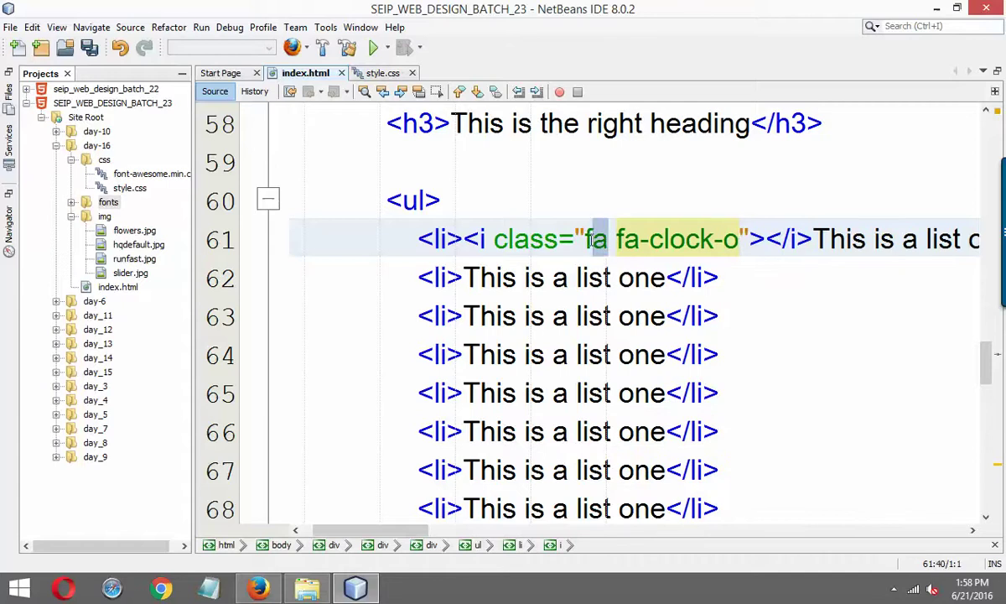